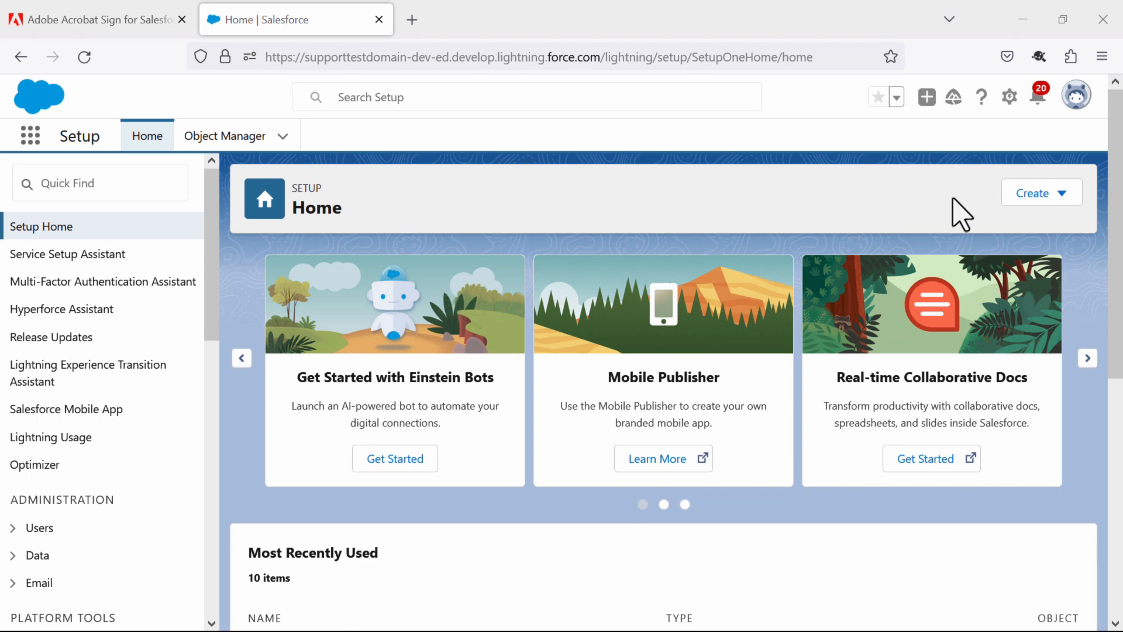
Open the Adobe Acrobat Sign for Salesforce app from the App Launcher's full app list
click(26, 140)
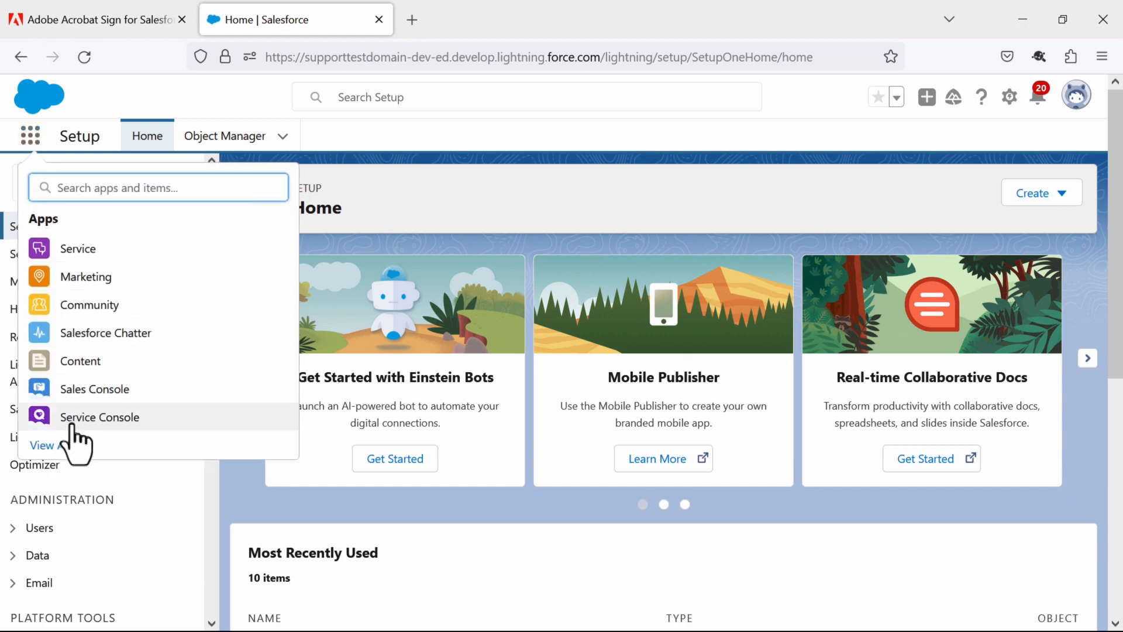
key(Escape)
key(Return)
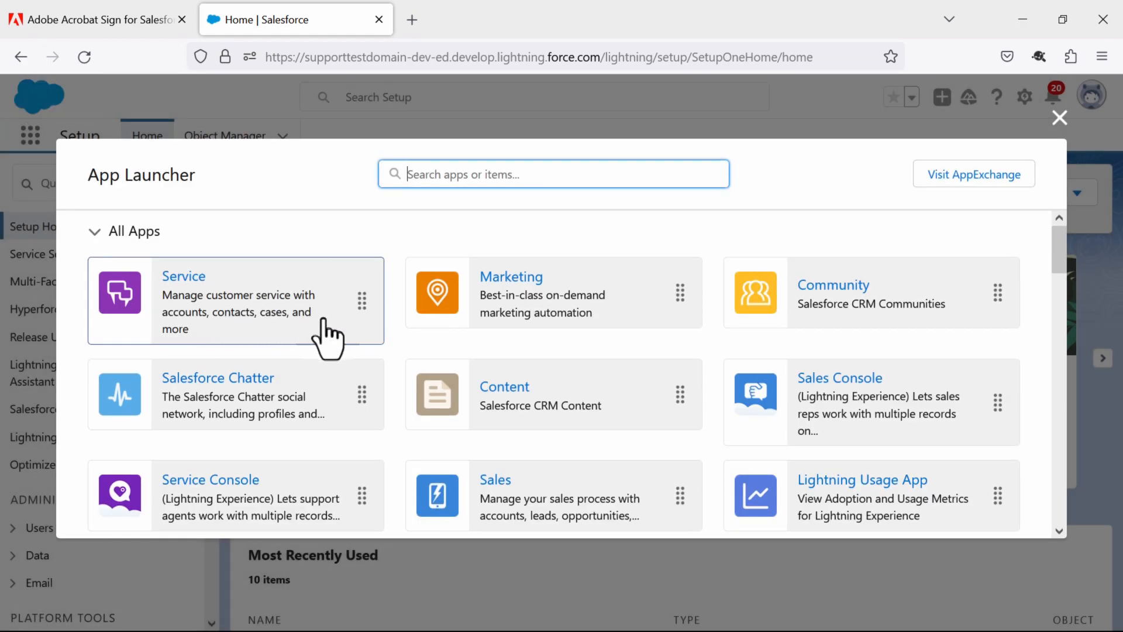
scroll(345, 342, down, 3)
scroll(351, 347, down, 2)
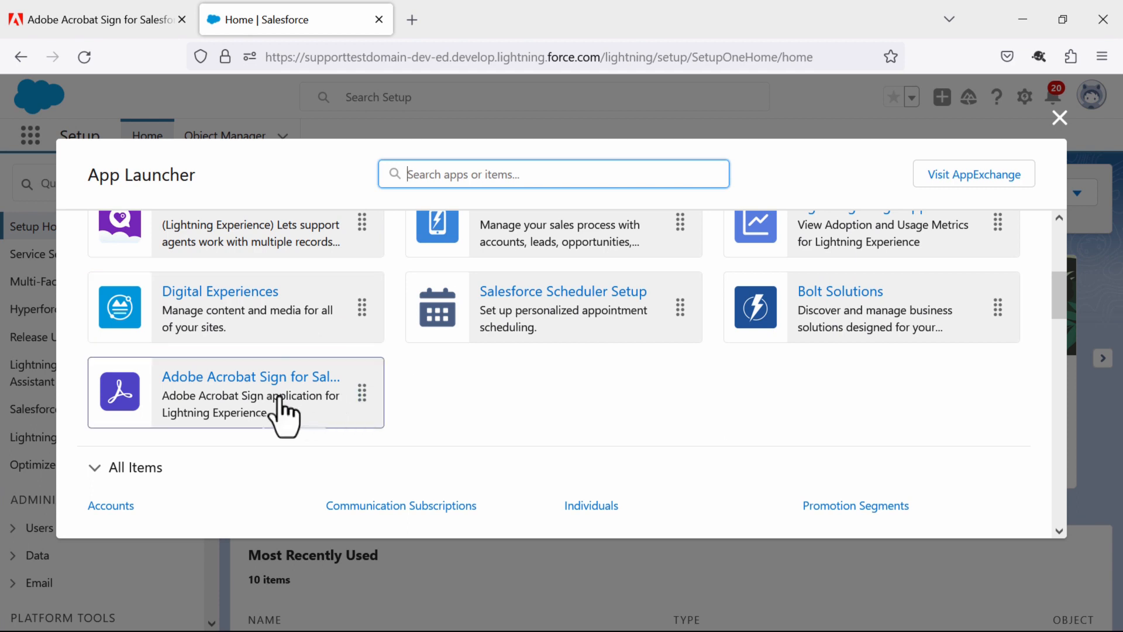
click(245, 401)
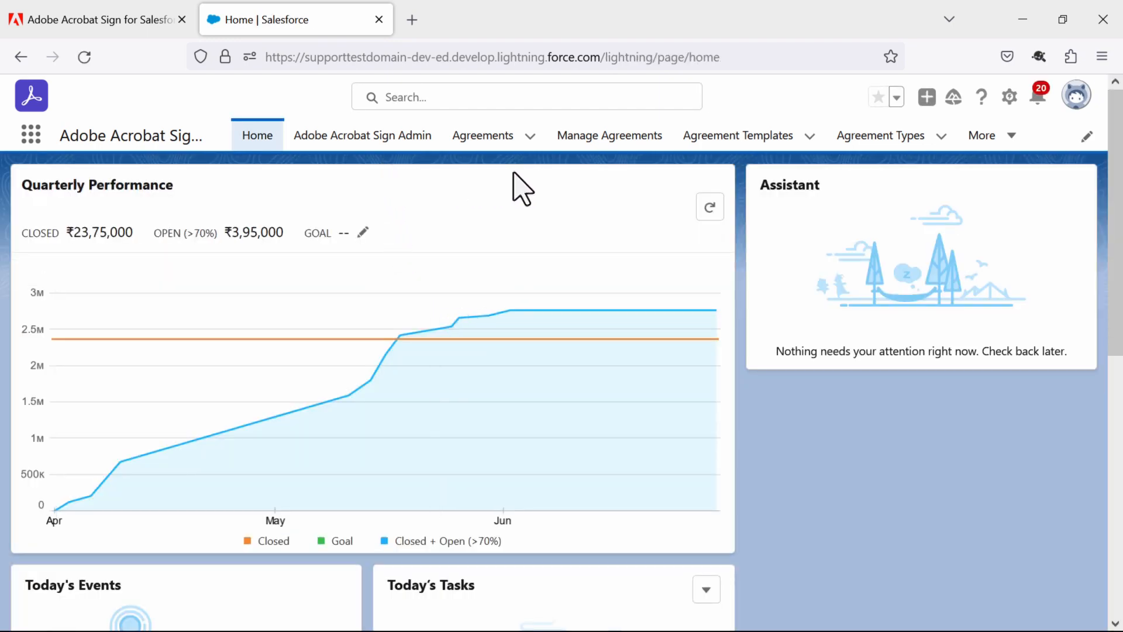
Create and save a new agreement template named 'Test Agreement Template' with no workflow selected
click(743, 140)
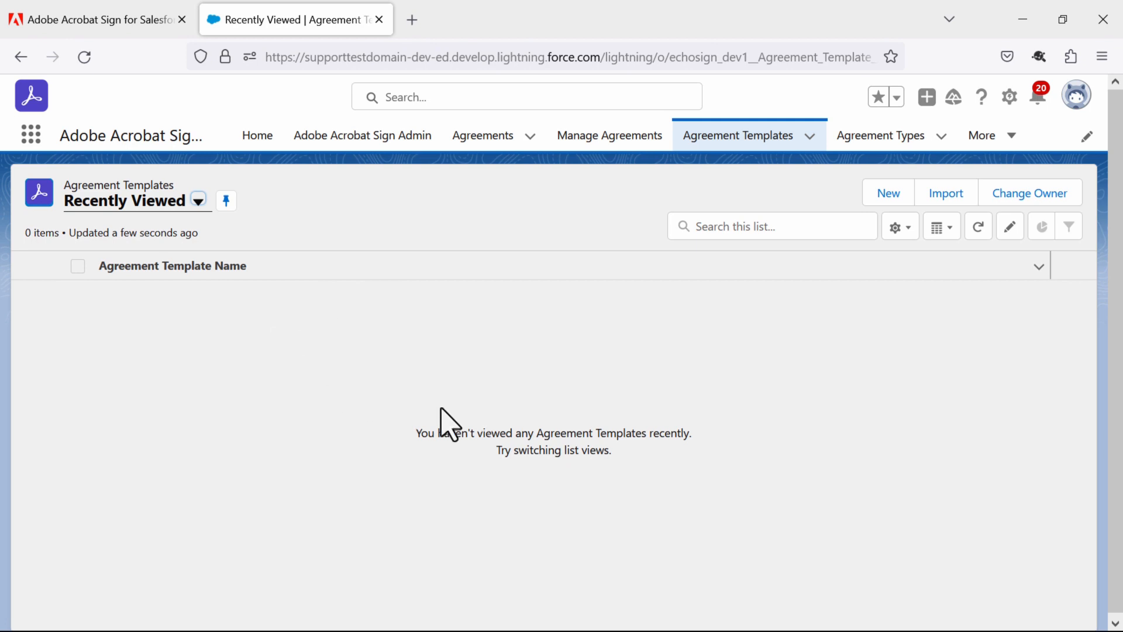
click(880, 199)
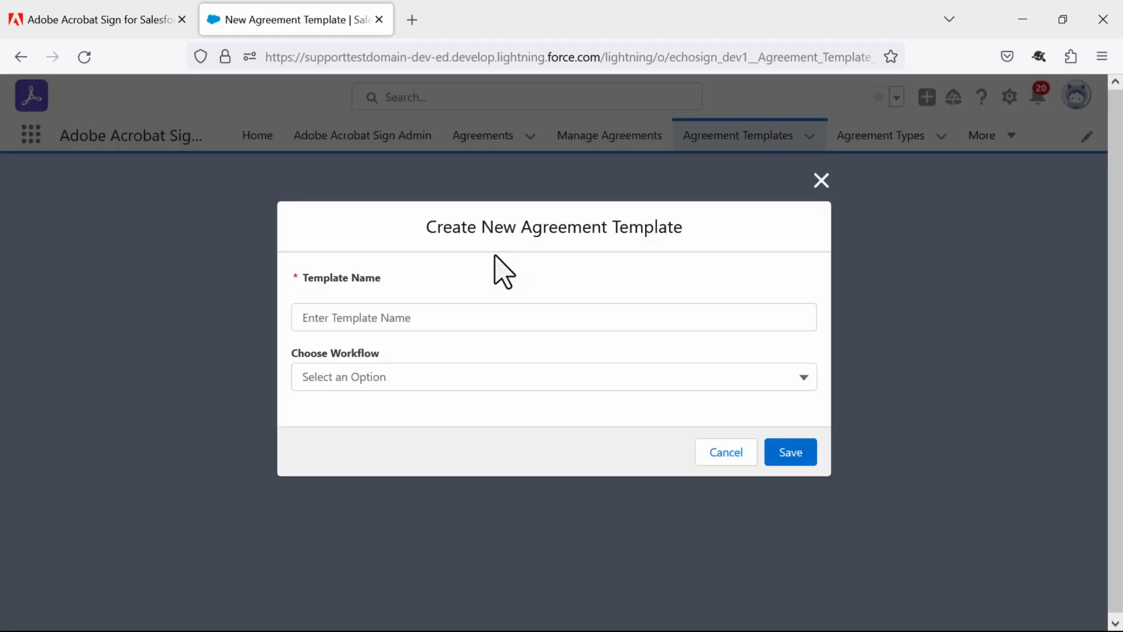
click(408, 327)
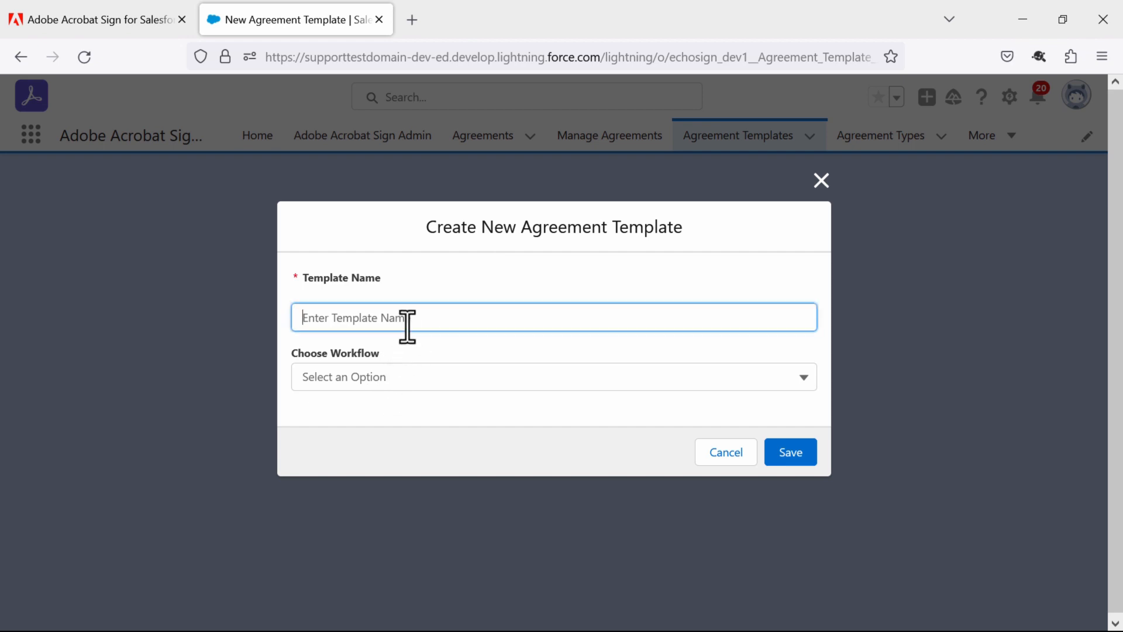
text(Test Agreement Template)
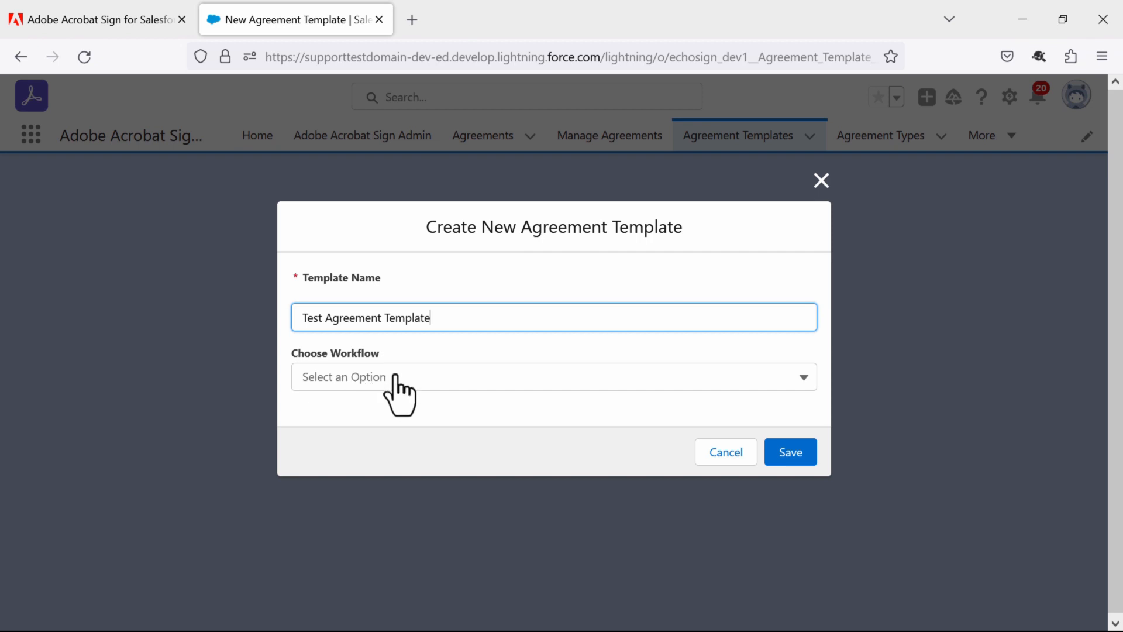
click(391, 377)
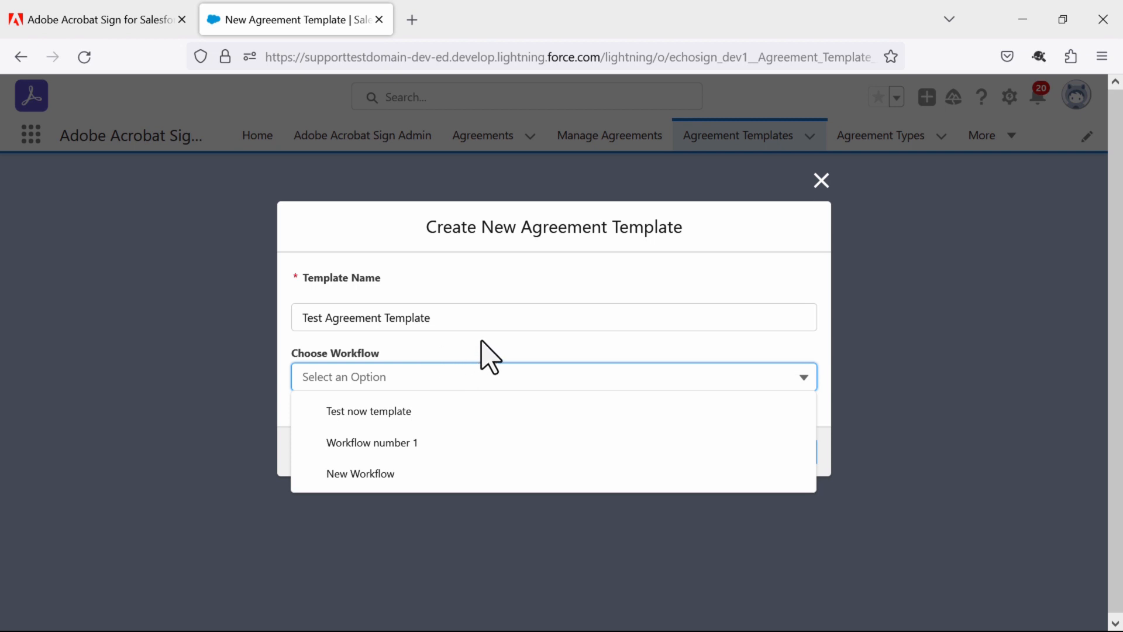
click(642, 341)
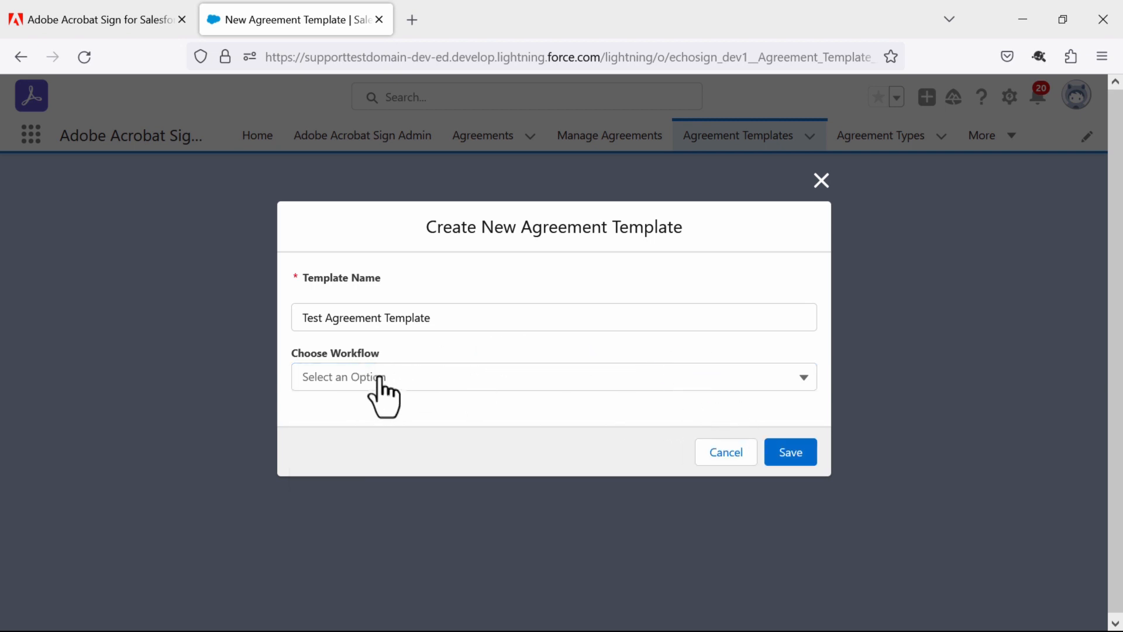
click(795, 459)
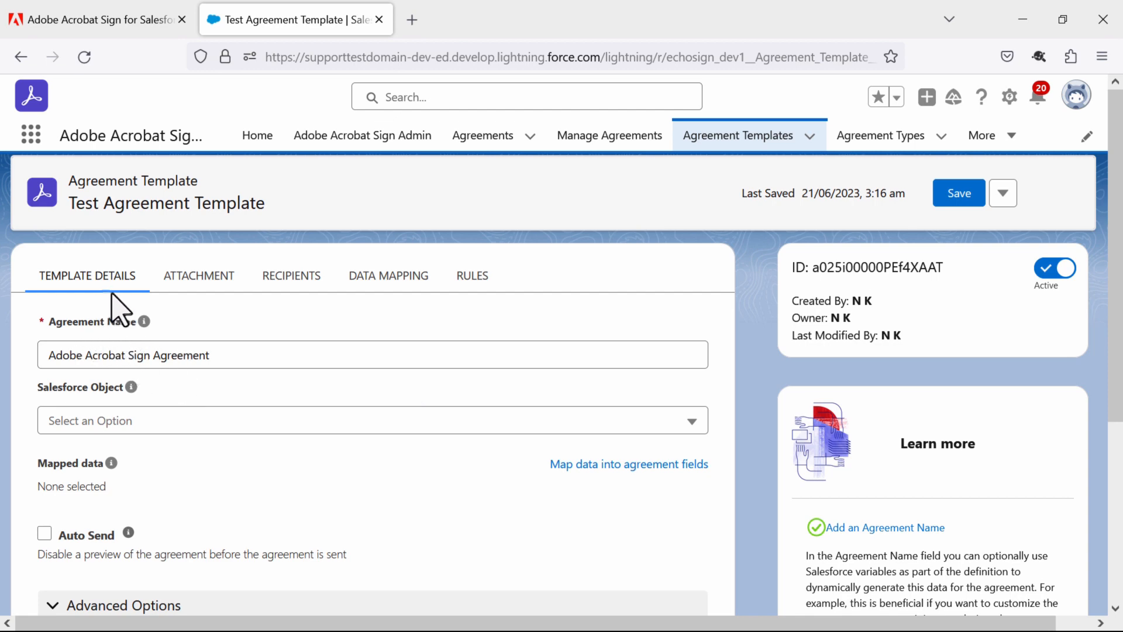
Change the Agreement Name to 'Test Agreement' and set the Salesforce Object to Account
click(226, 358)
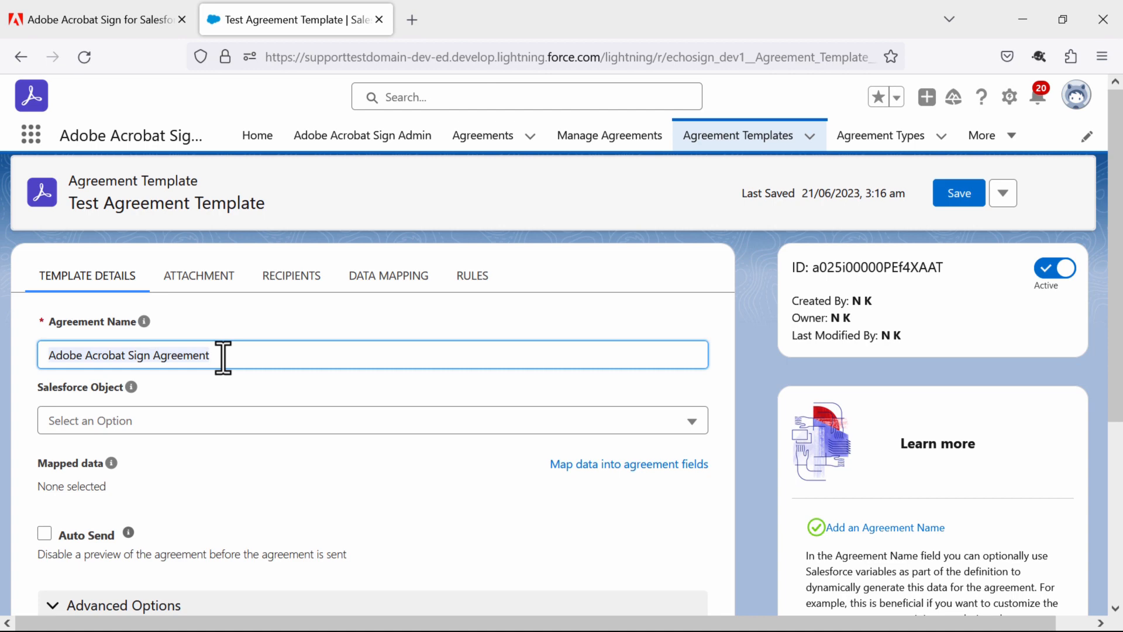
text(Test Agr)
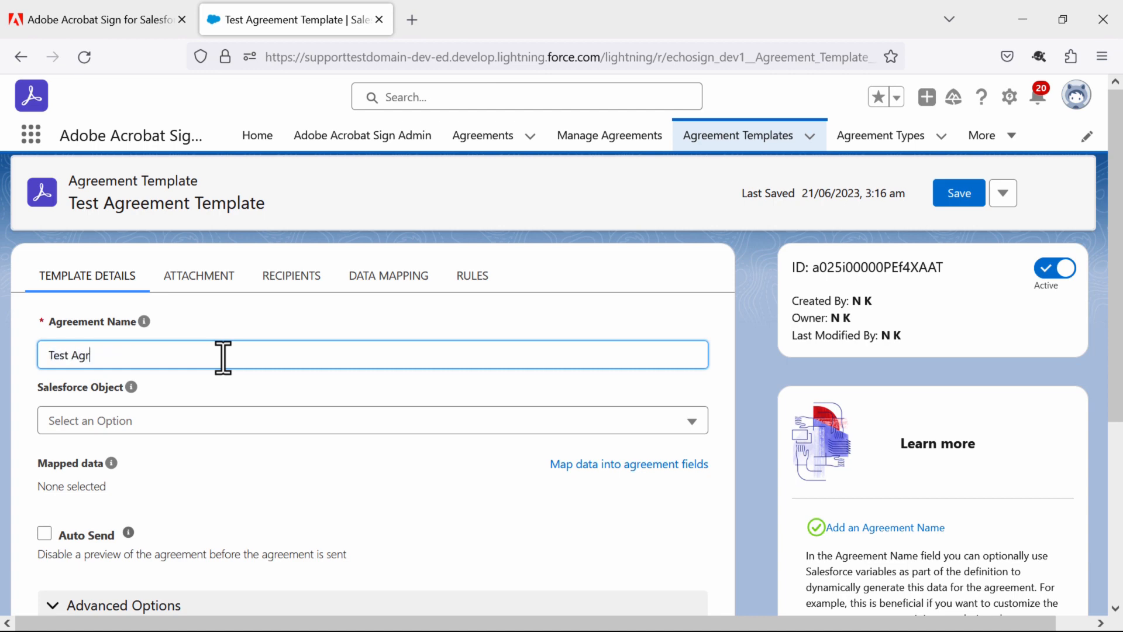
text(eement)
scroll(137, 396, down, 2)
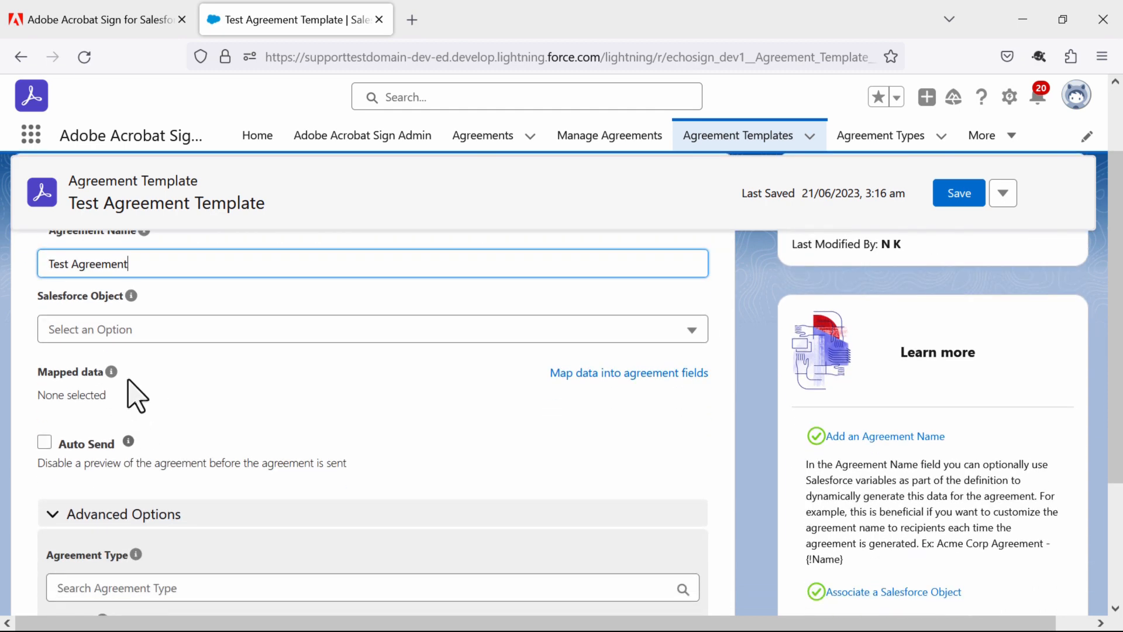
click(215, 327)
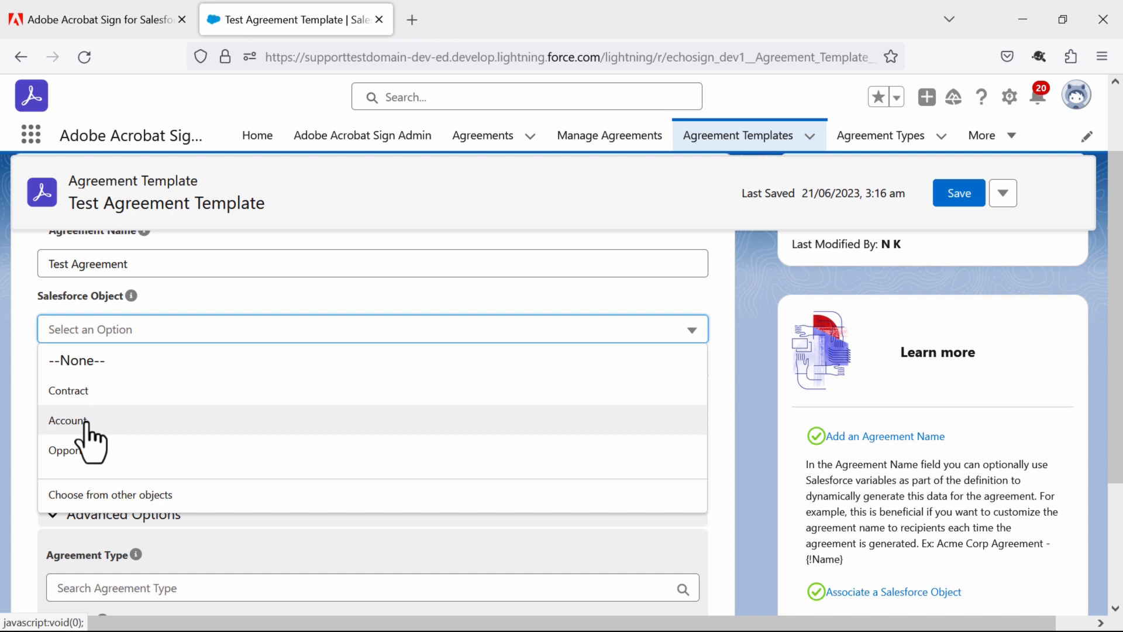
click(86, 421)
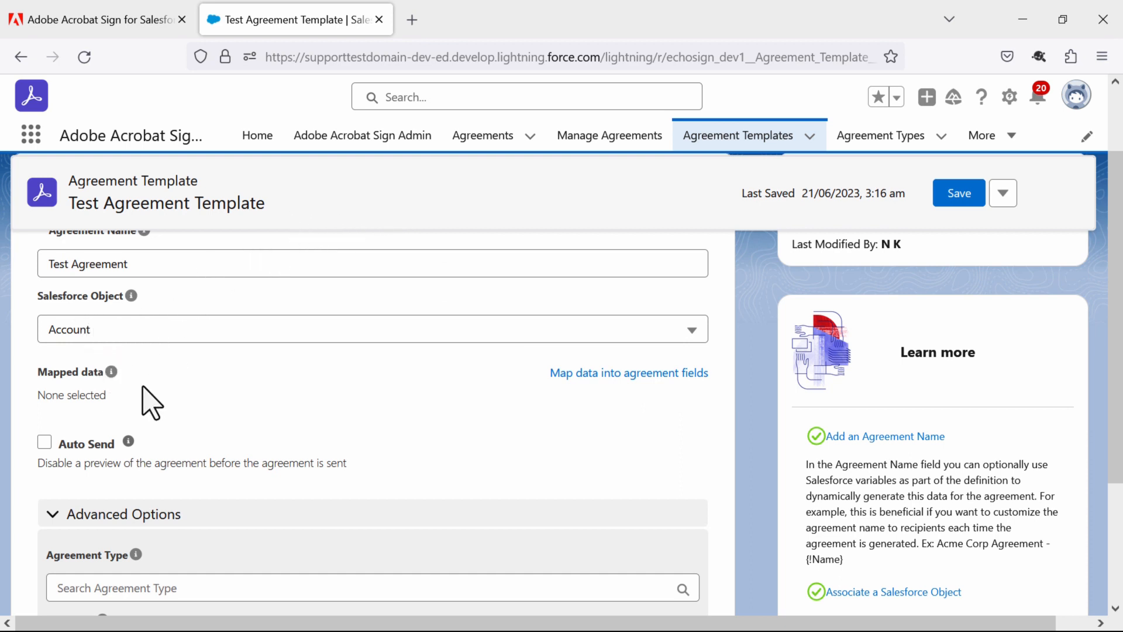
scroll(142, 386, down, 1)
scroll(143, 385, up, 1)
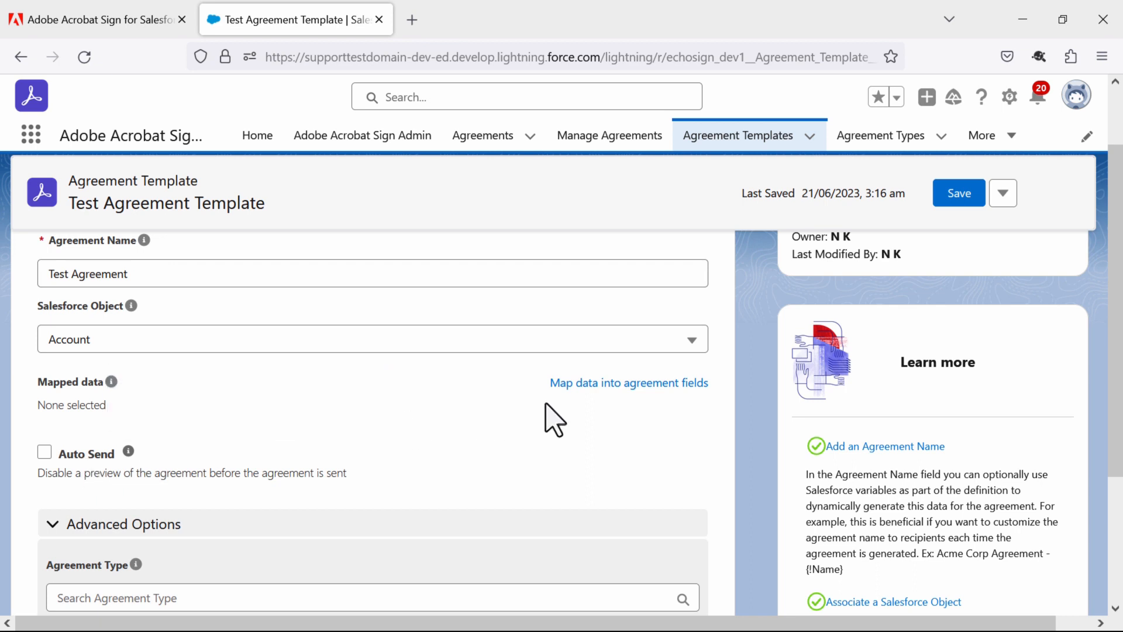
click(614, 397)
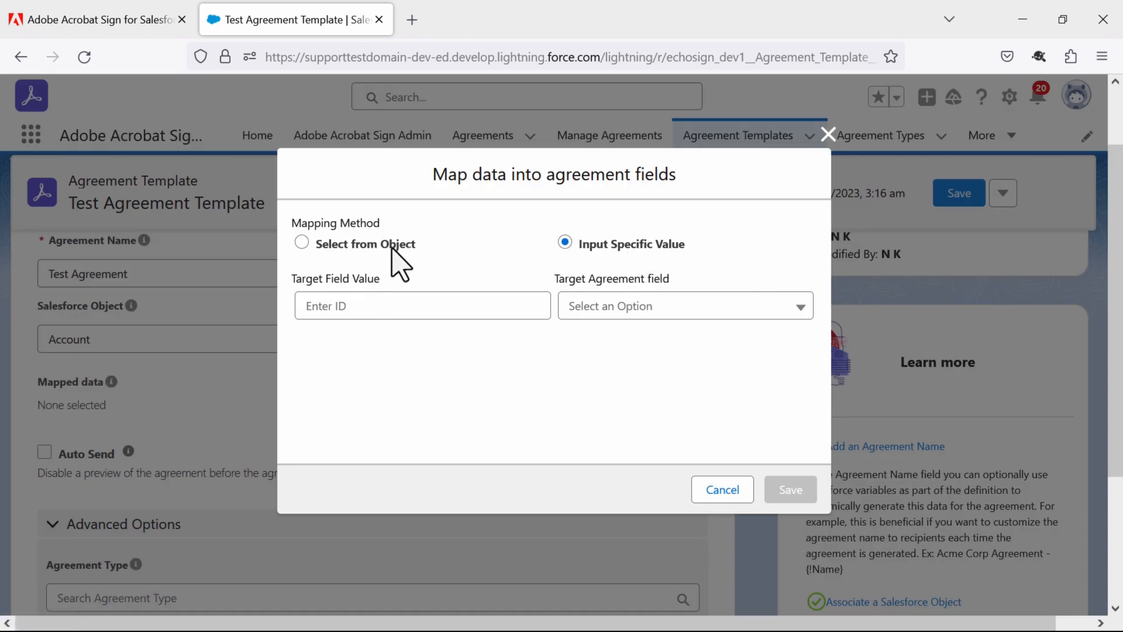
click(321, 246)
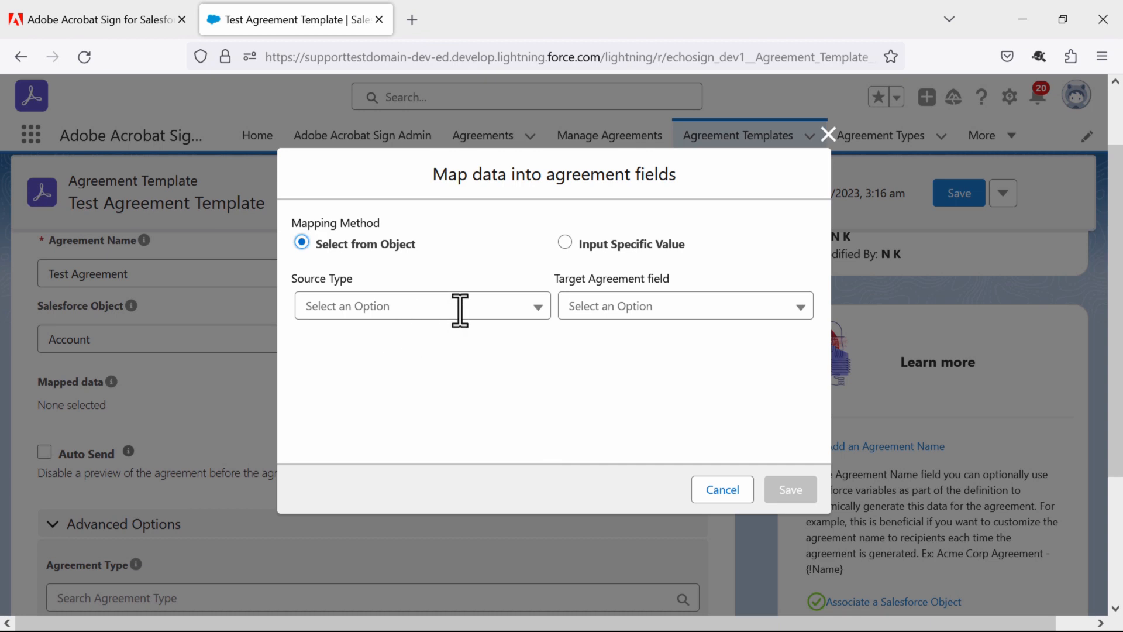
click(521, 306)
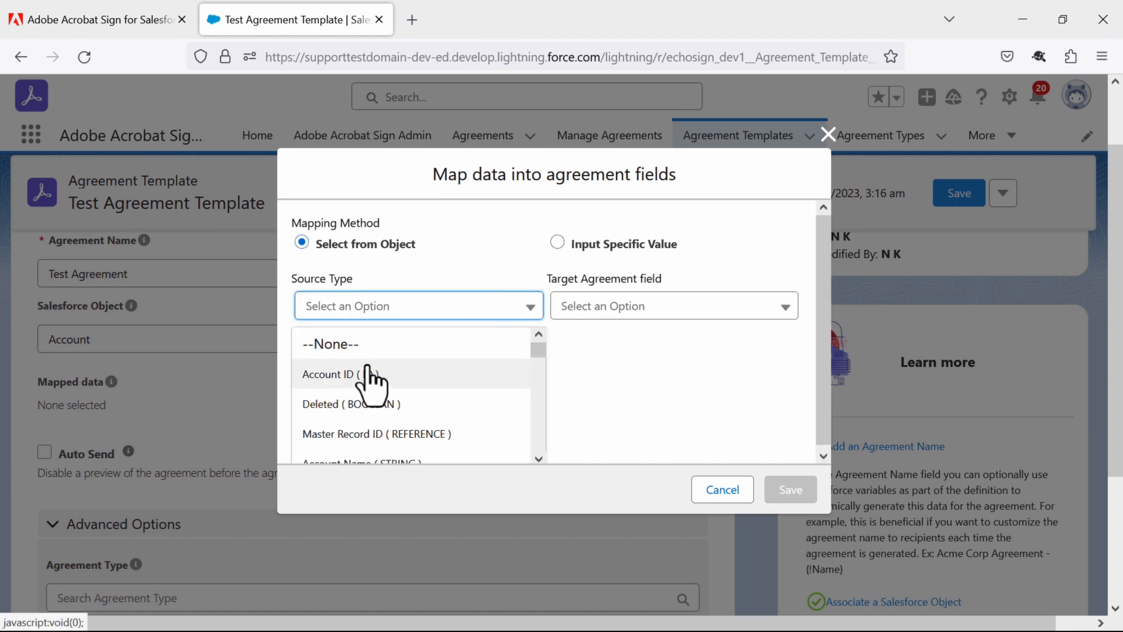
click(369, 374)
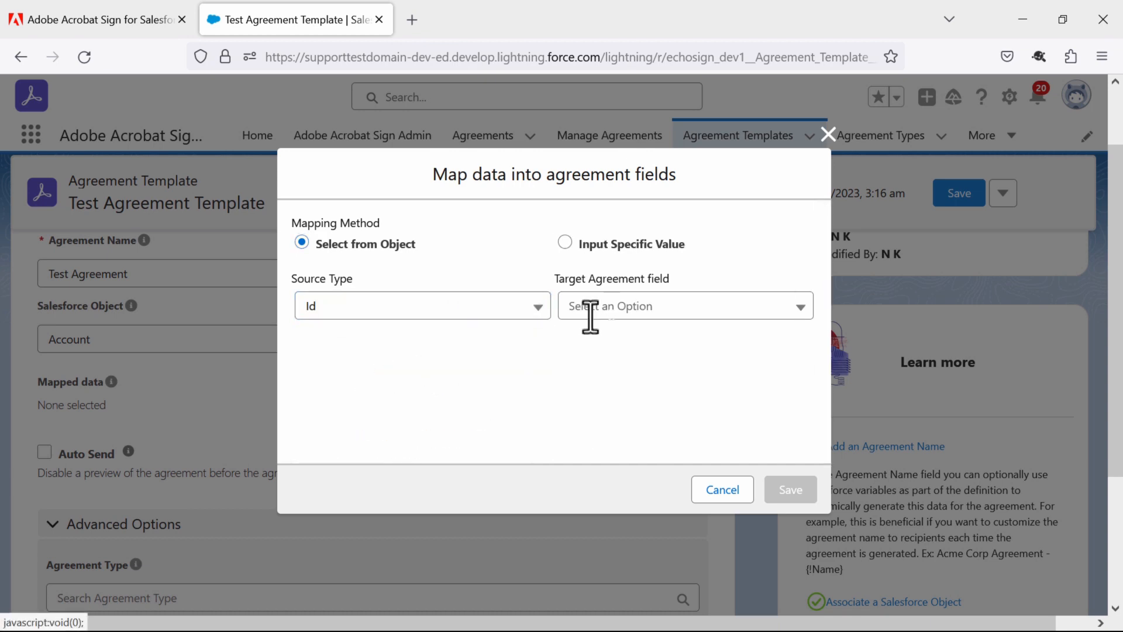
click(713, 309)
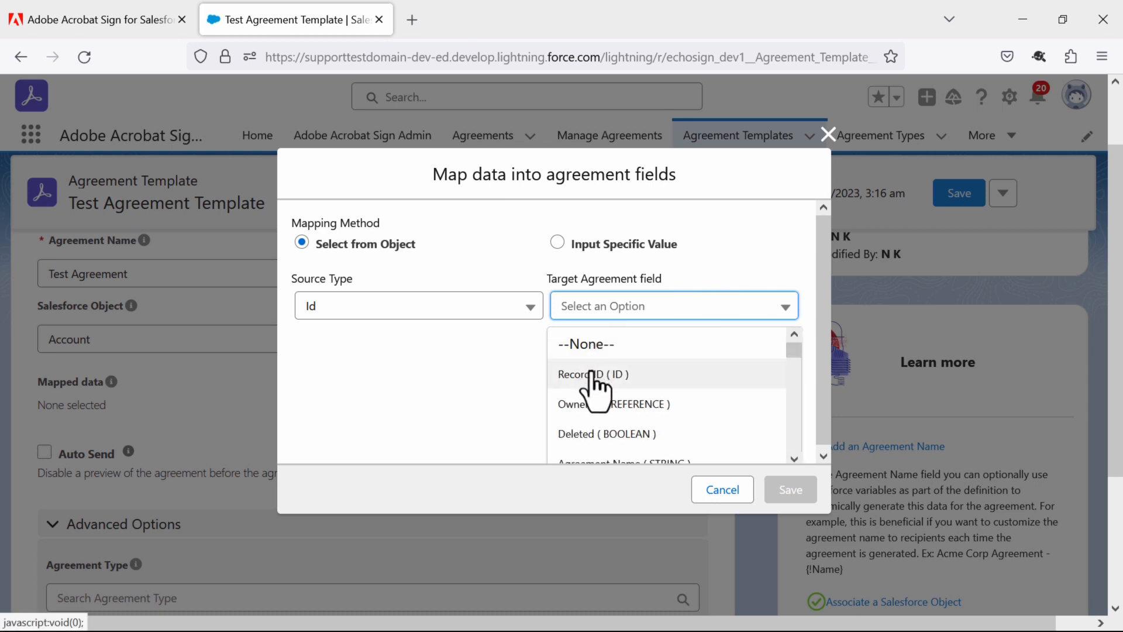
click(594, 374)
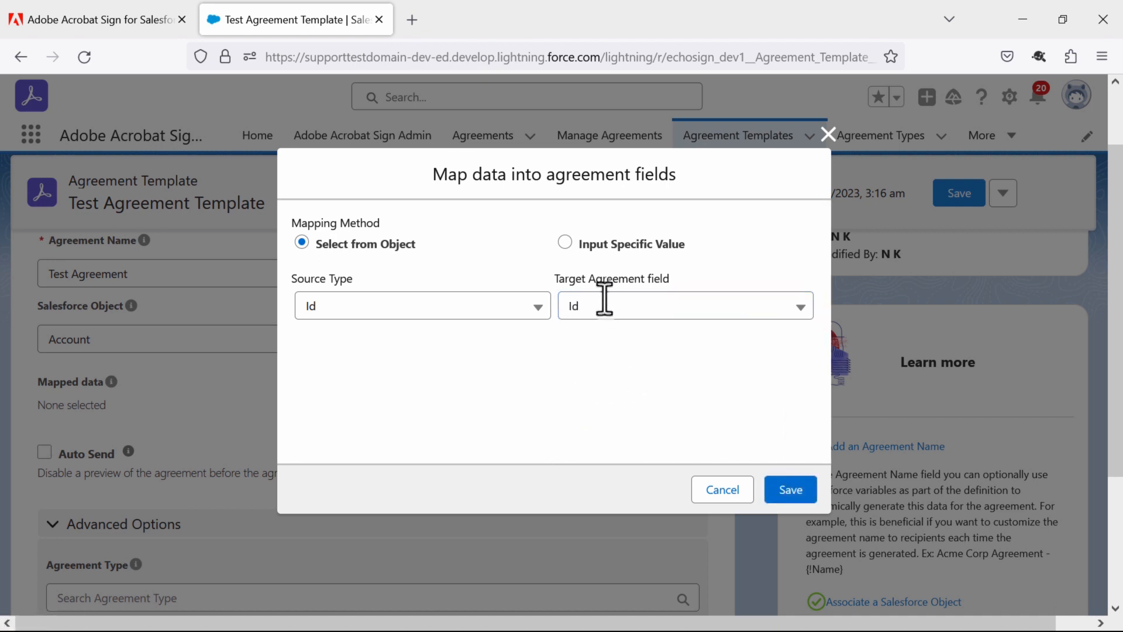
click(565, 242)
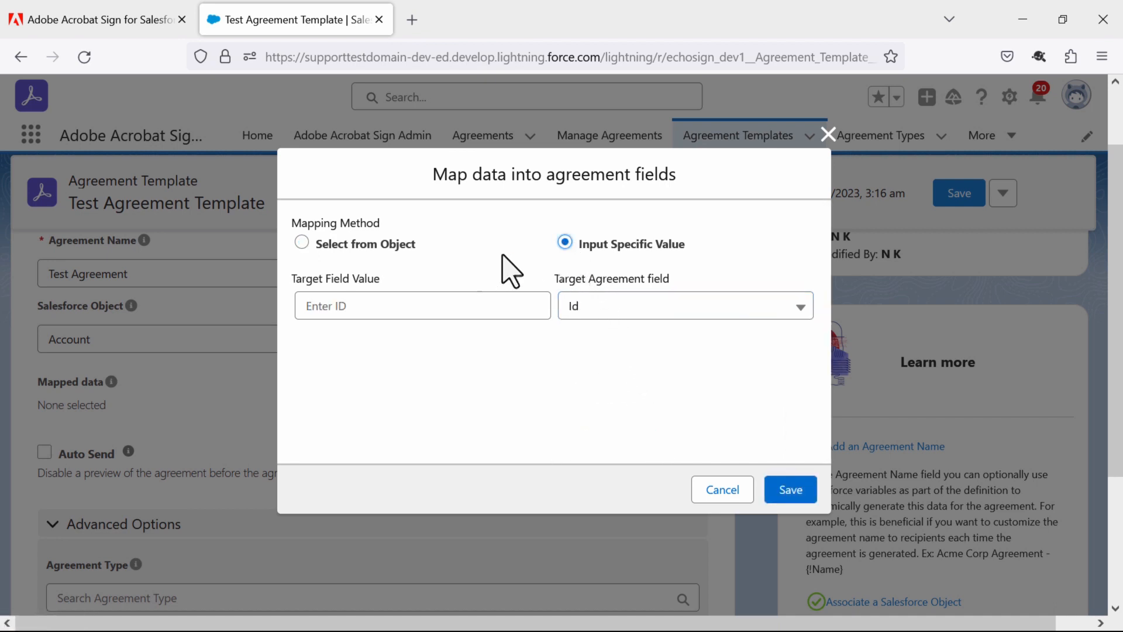
click(363, 308)
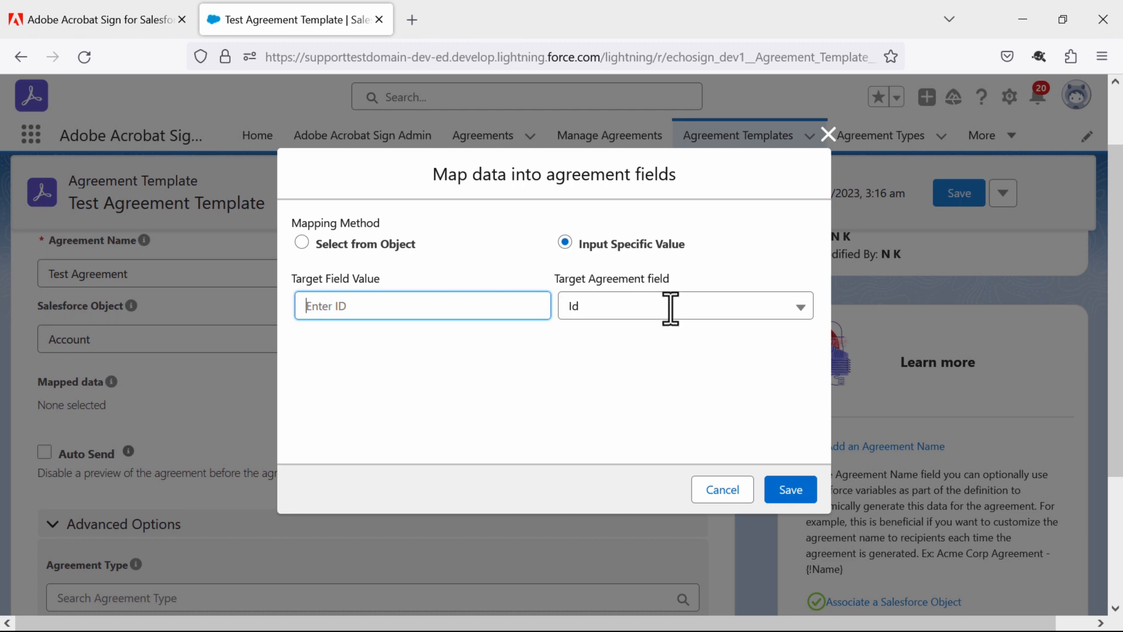
click(356, 245)
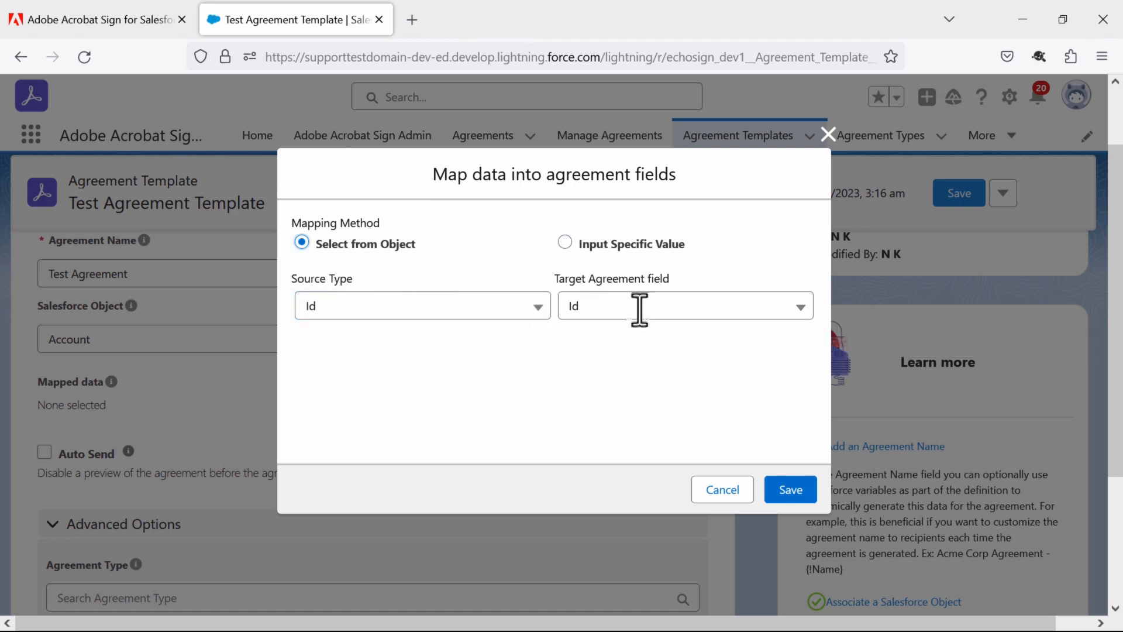
click(729, 493)
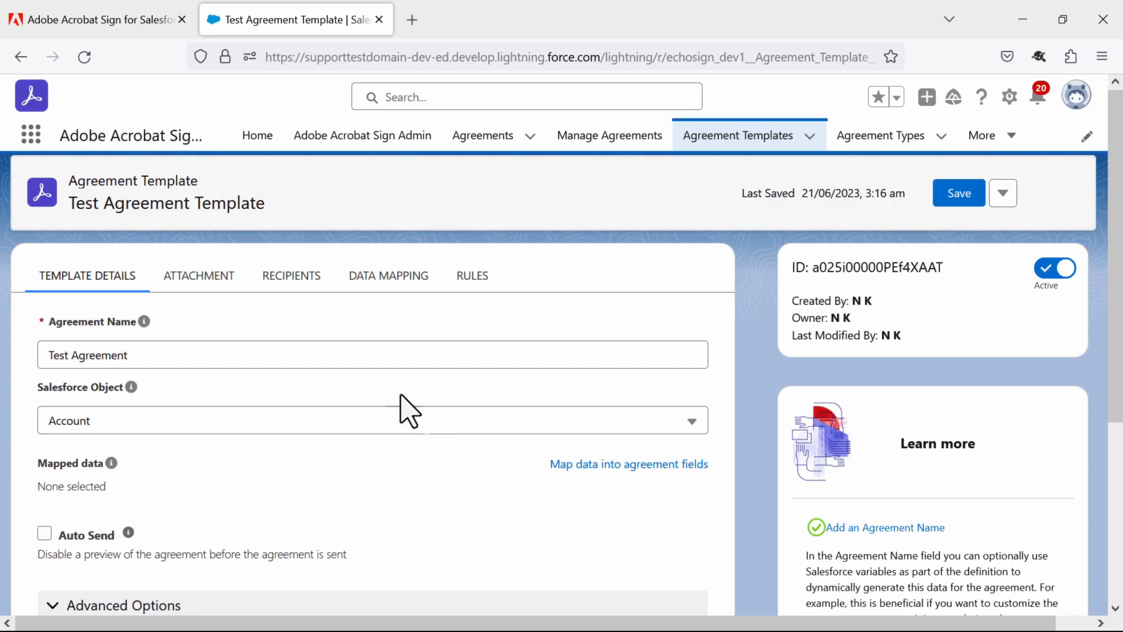
Set the template's document source to Salesforce CRM & Files in the Attachment settings
click(216, 290)
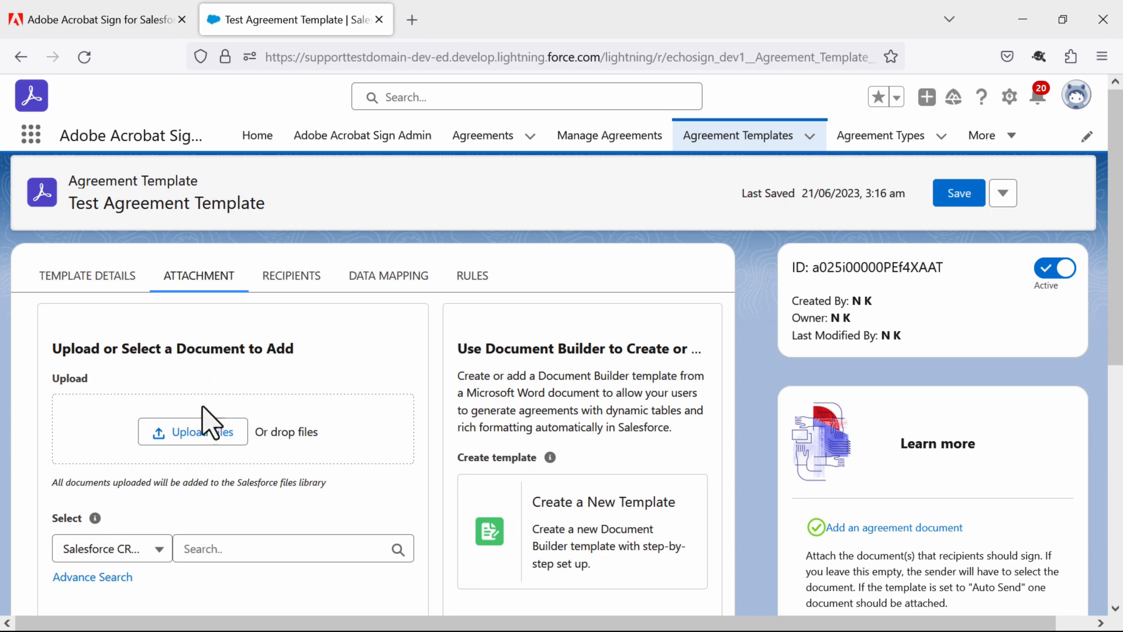
scroll(210, 421, down, 2)
click(148, 465)
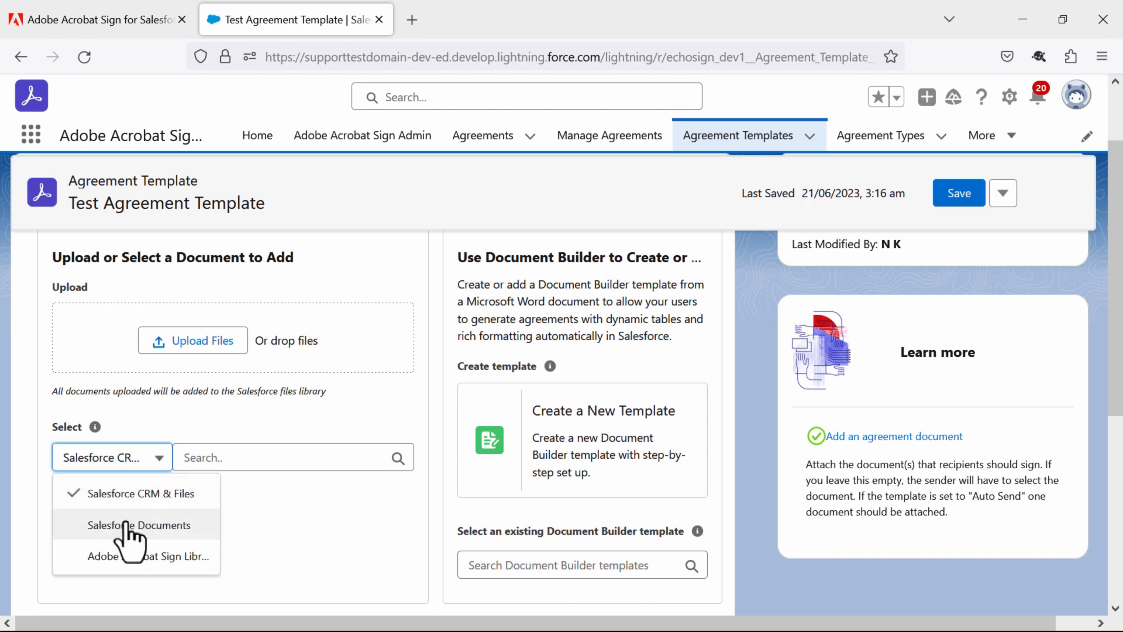
click(126, 524)
click(151, 465)
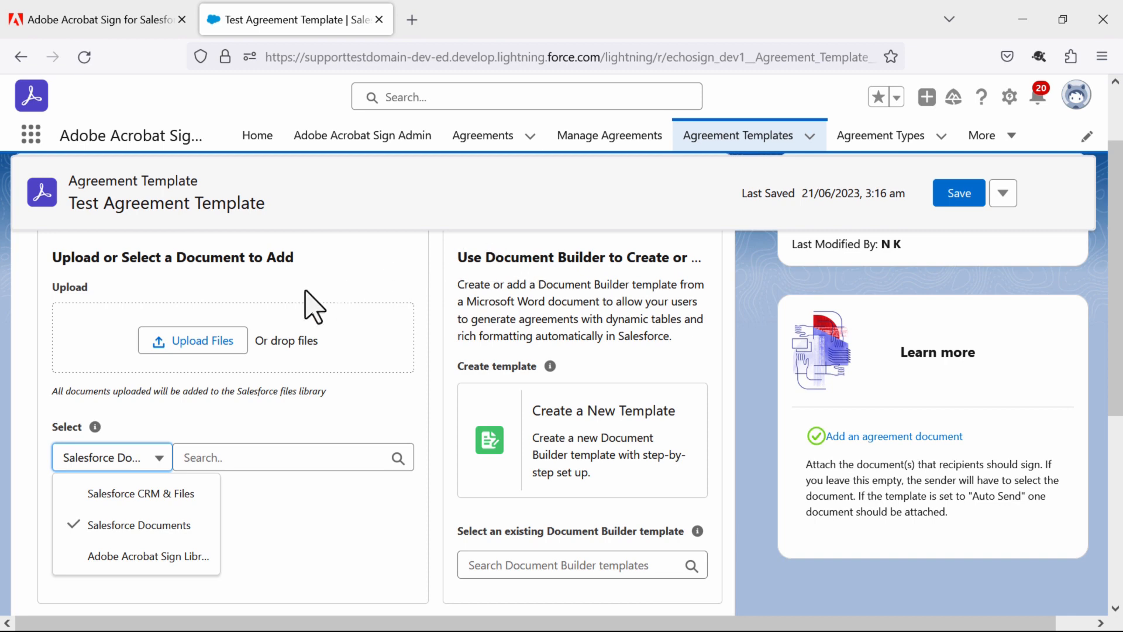
click(316, 427)
click(140, 462)
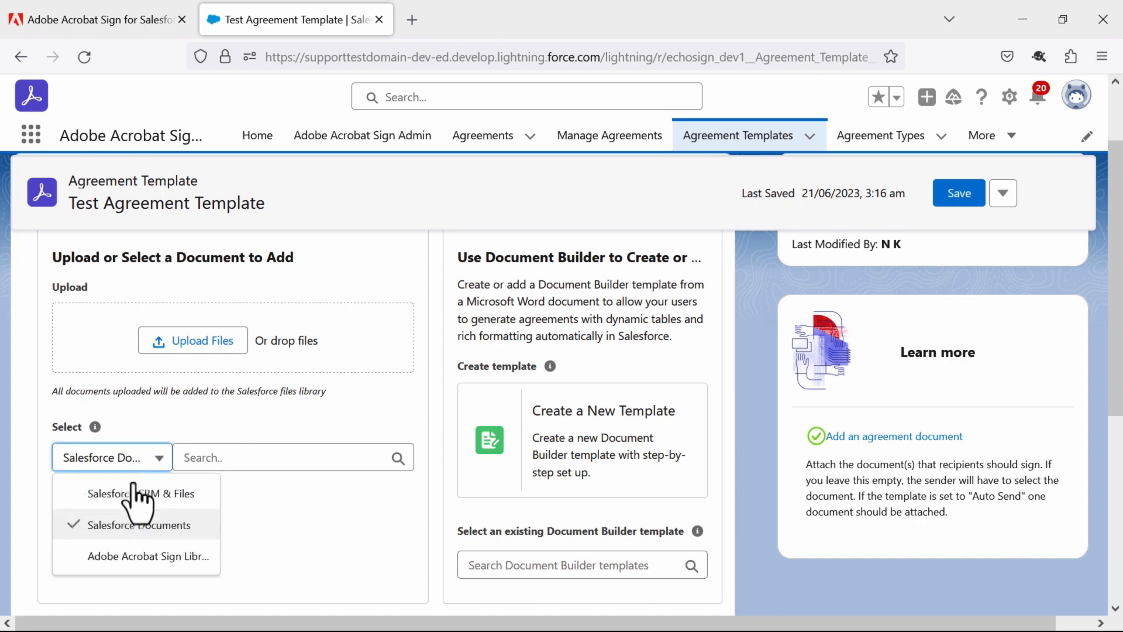
click(135, 493)
Search the files and attach Adobe_Sign_logo_1024px to the template
click(380, 460)
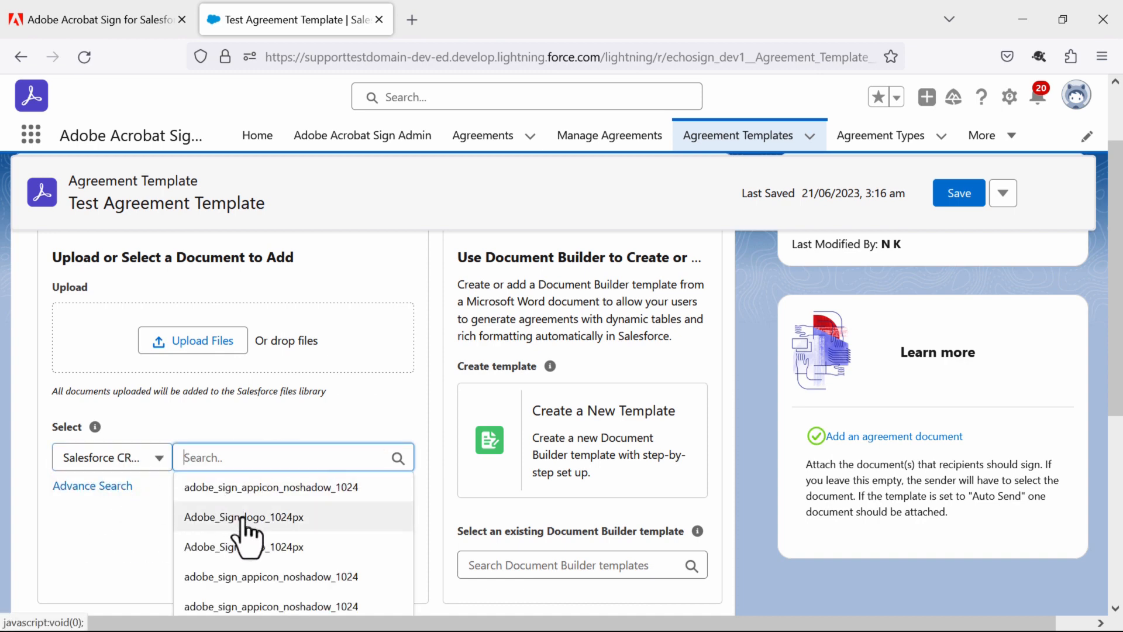
click(237, 518)
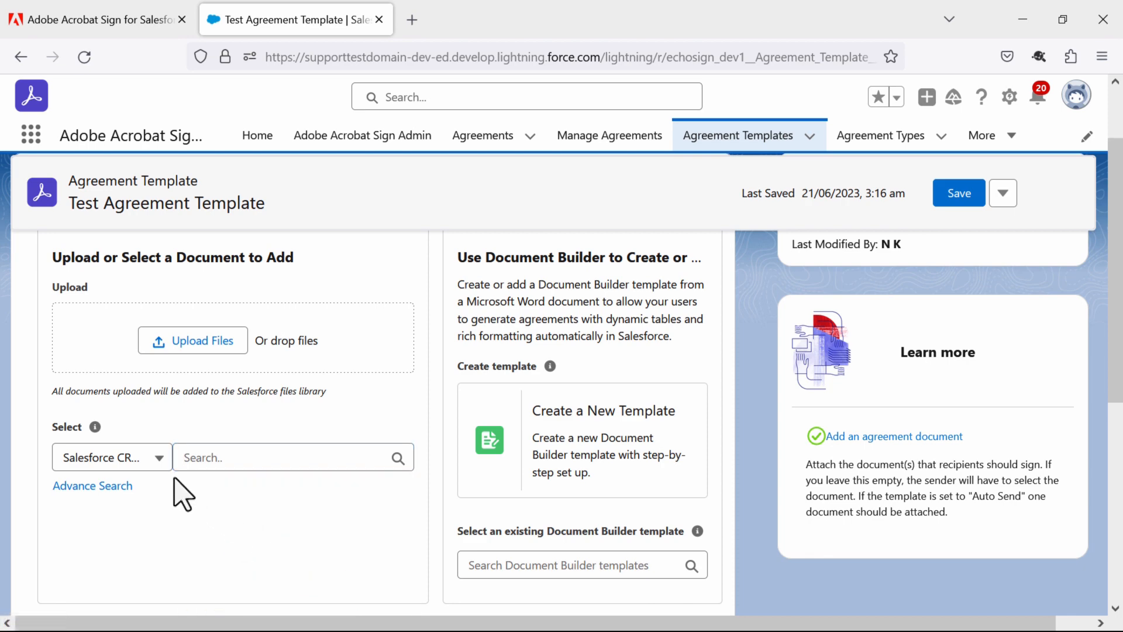
scroll(287, 491, down, 2)
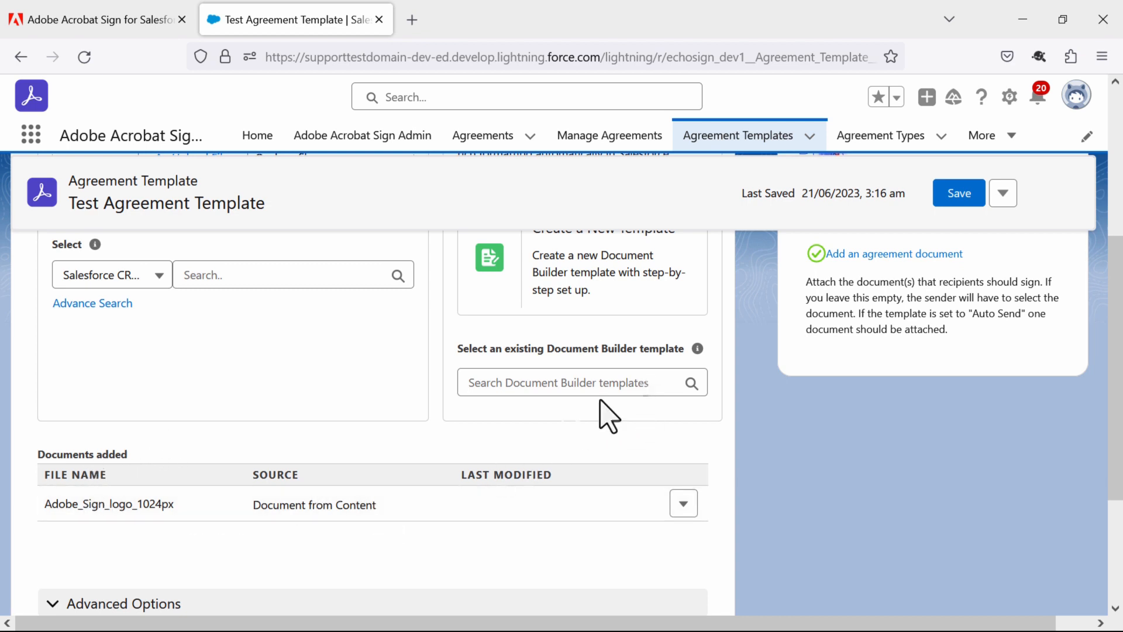
scroll(368, 424, down, 2)
scroll(351, 433, down, 2)
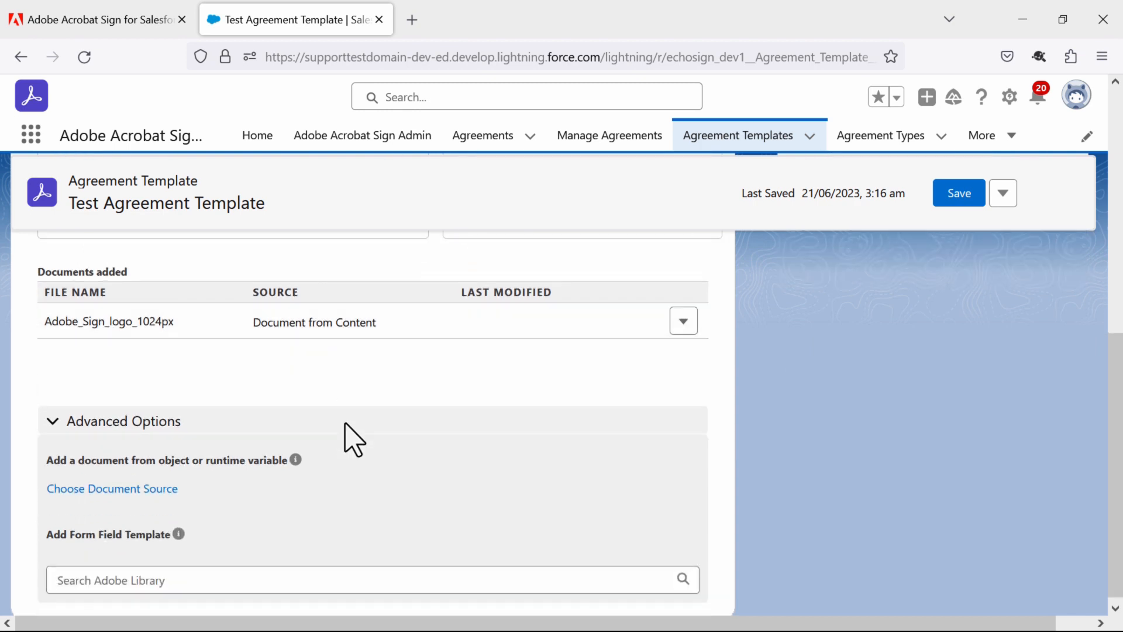
click(130, 485)
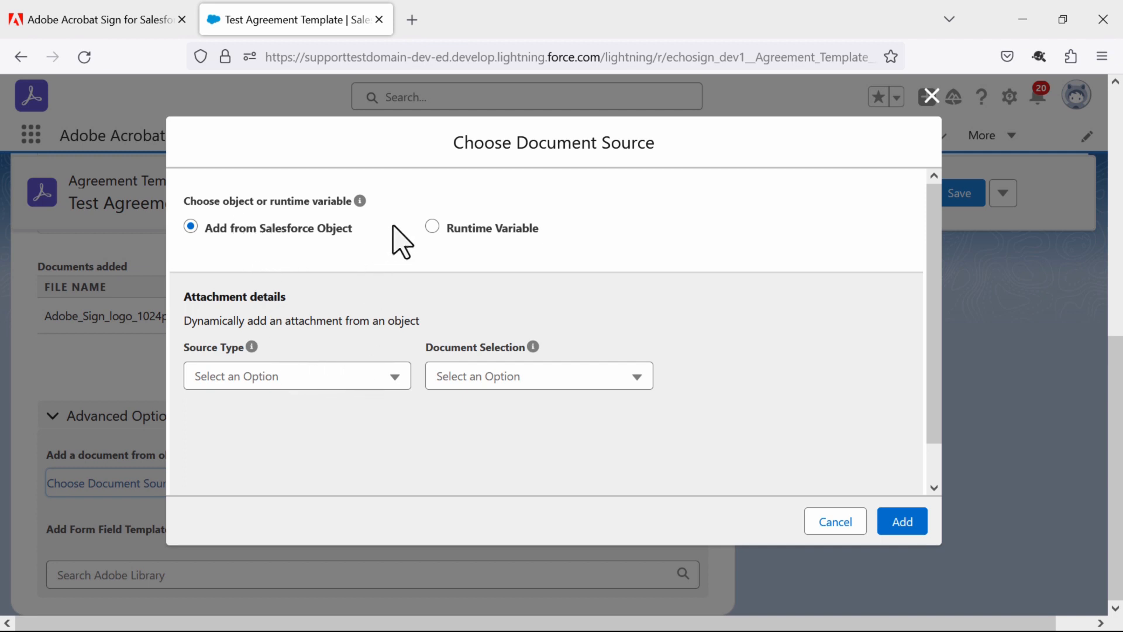
click(434, 230)
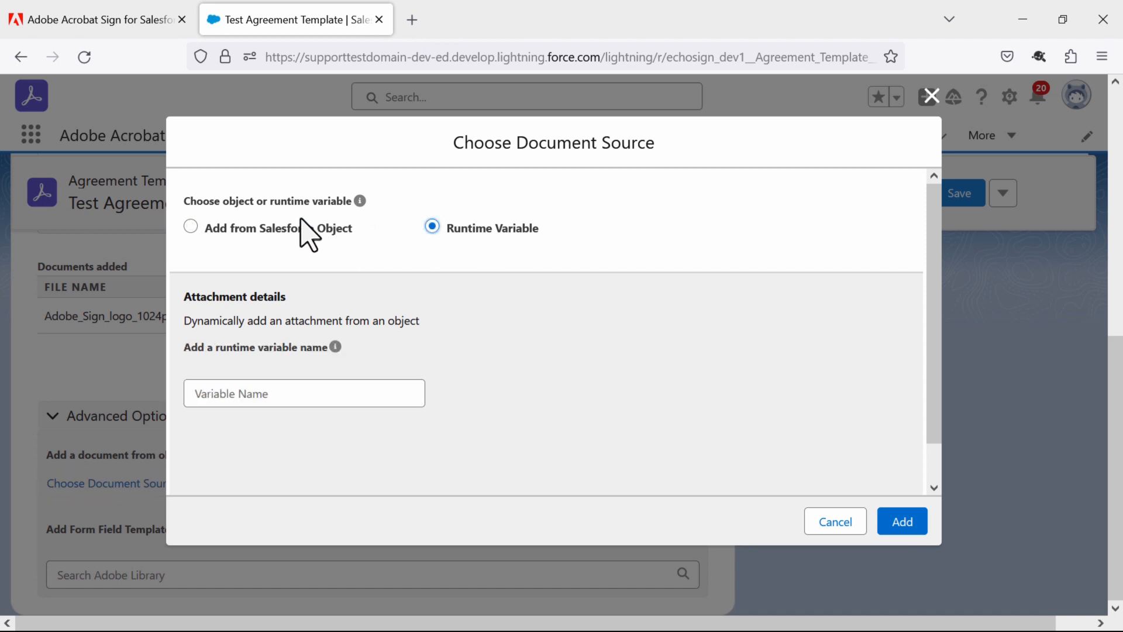
click(191, 228)
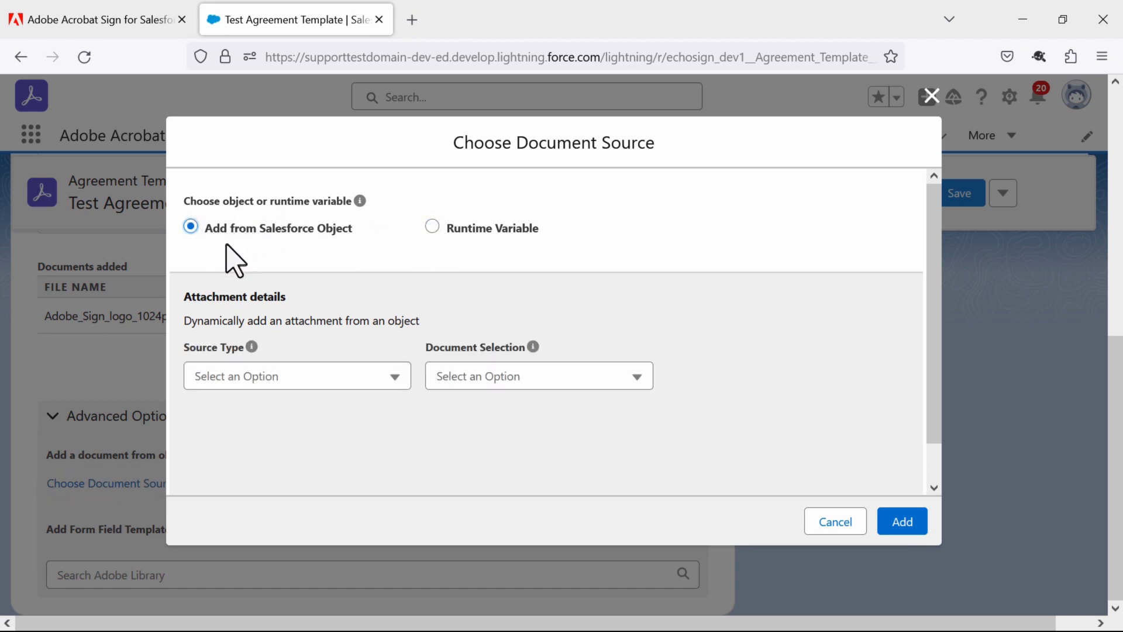
click(379, 375)
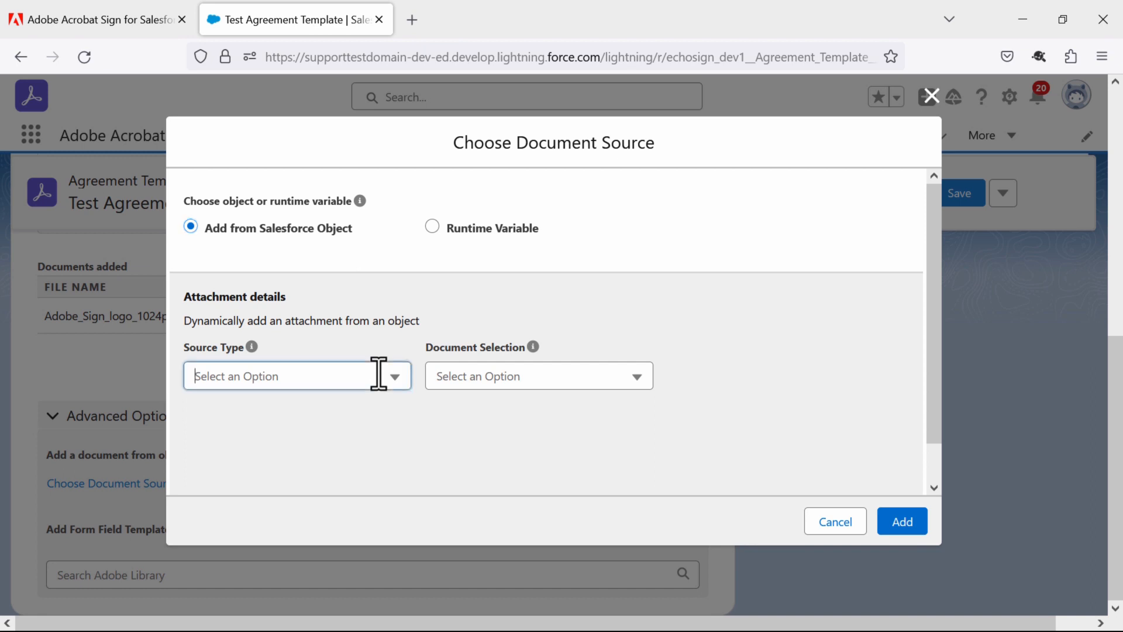
click(246, 435)
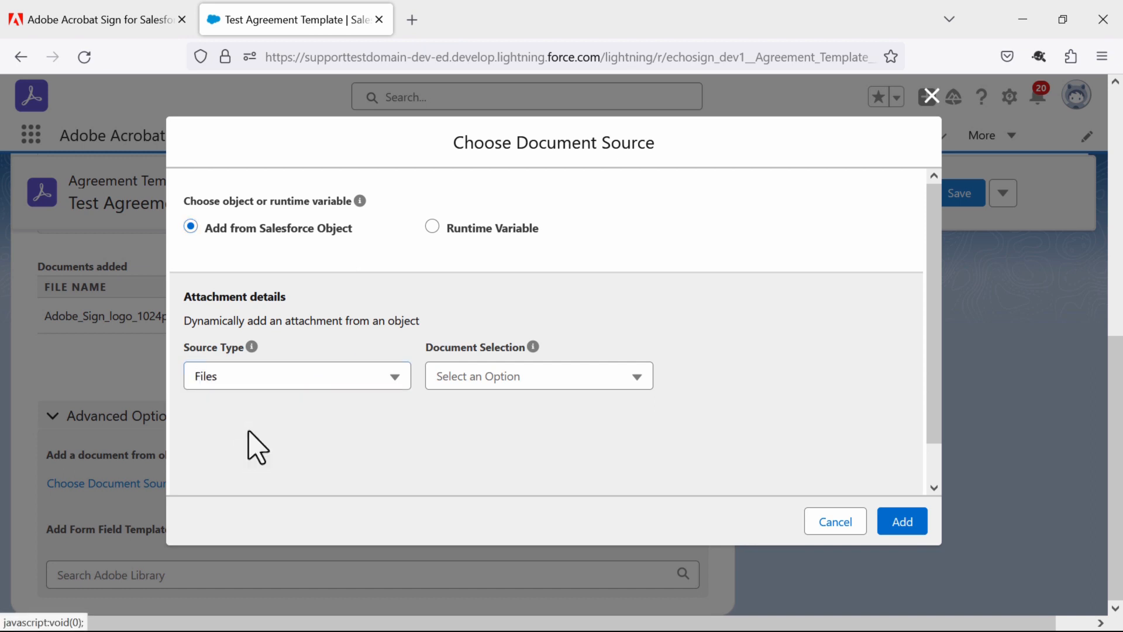
click(613, 379)
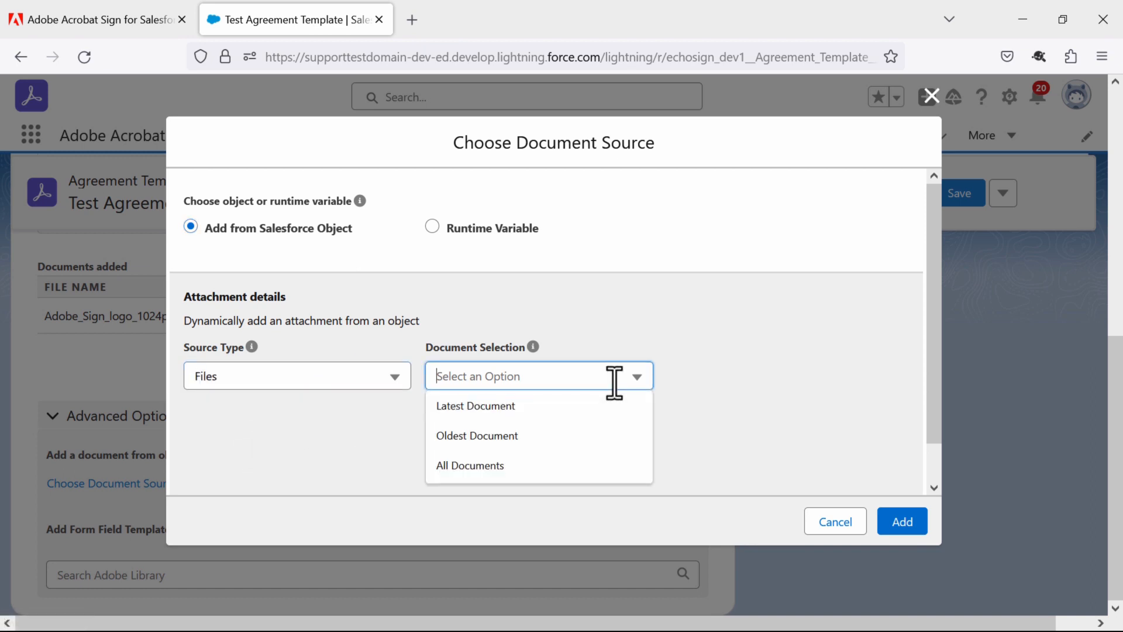
click(506, 409)
click(873, 377)
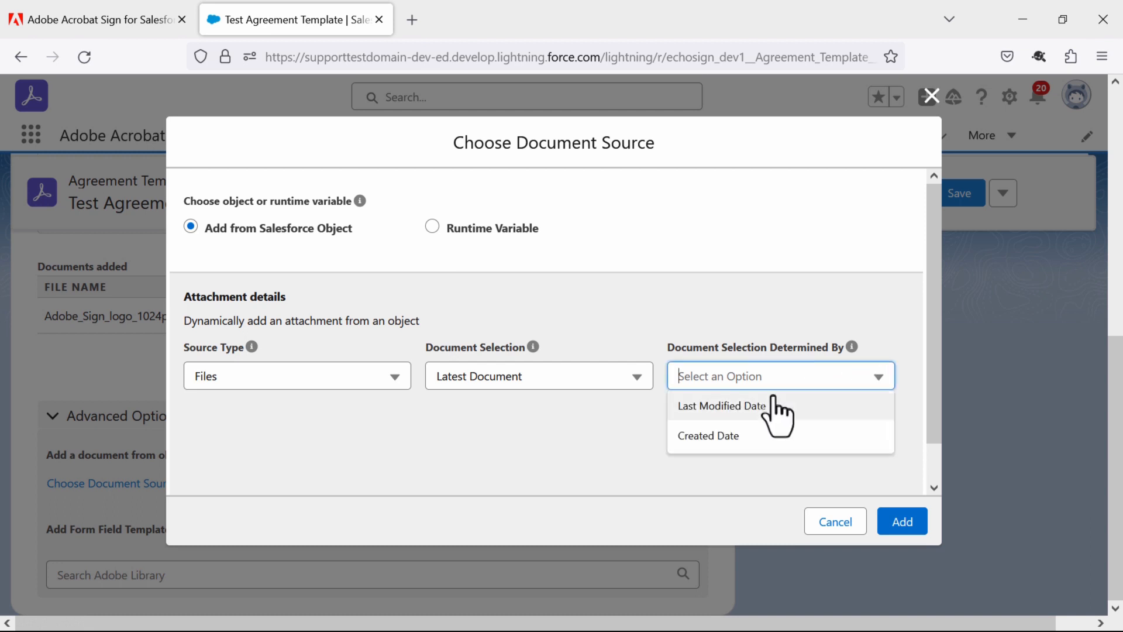
click(736, 412)
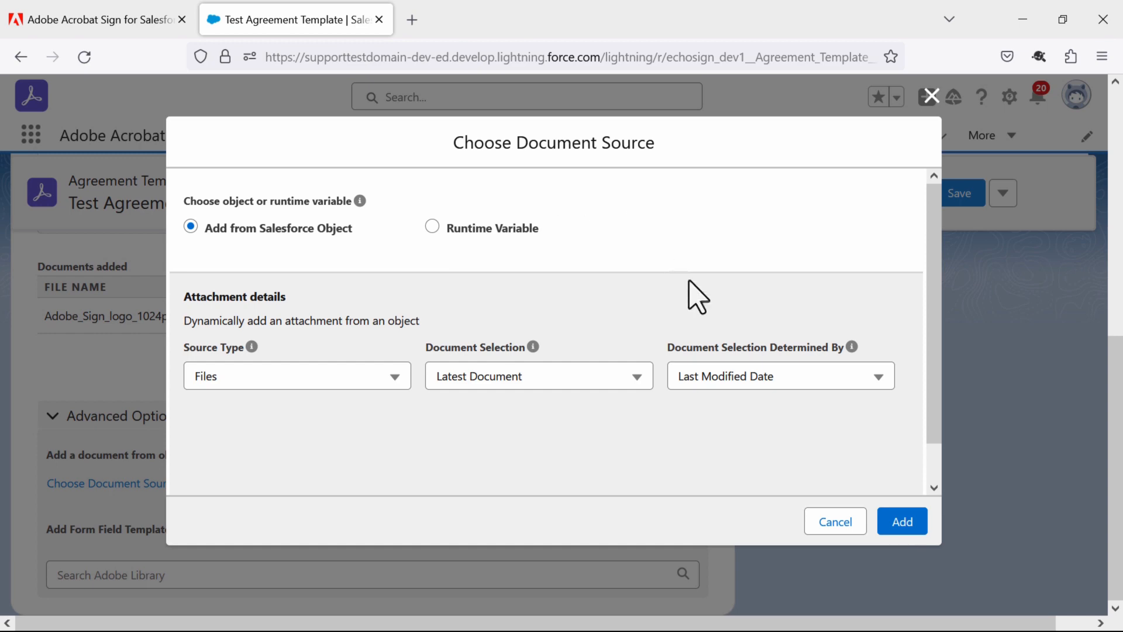
click(835, 522)
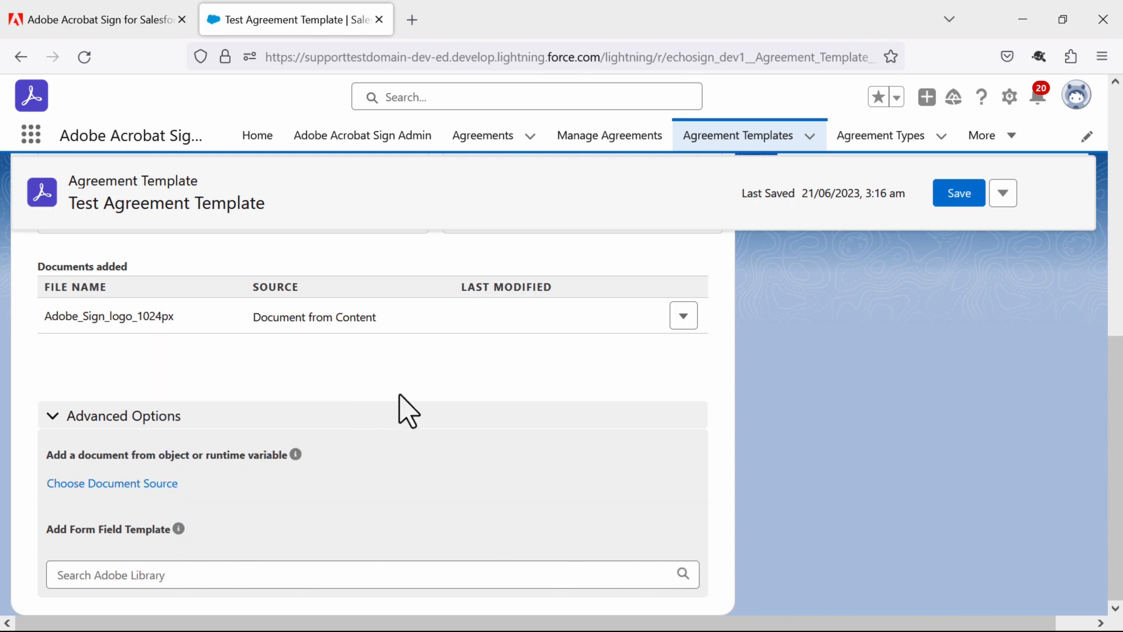
scroll(474, 390, up, 8)
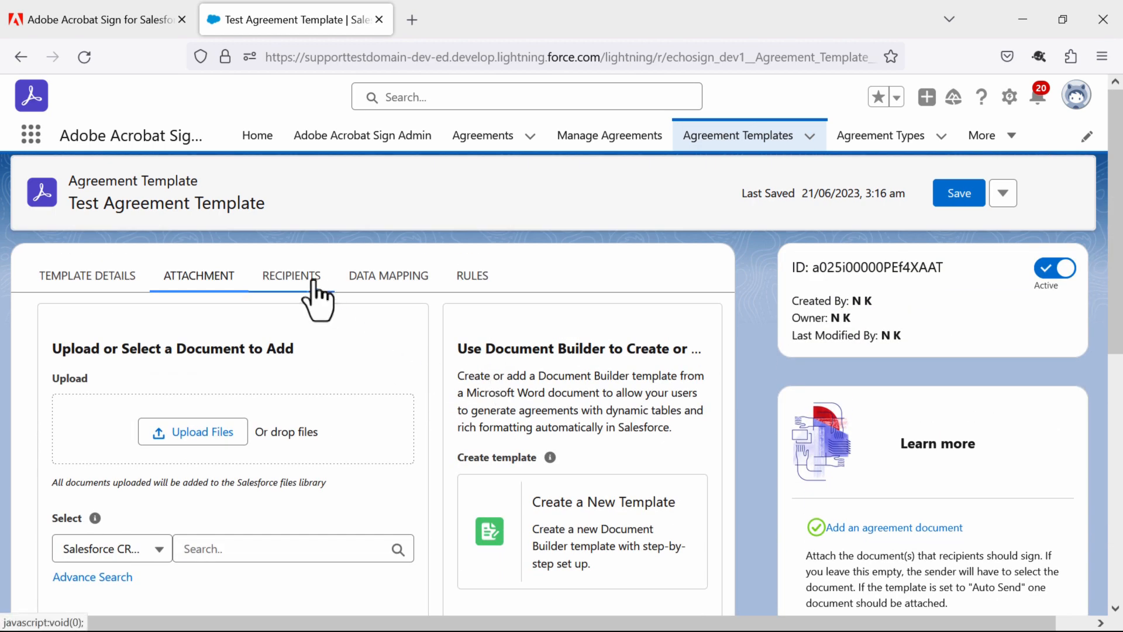
Add a fixed Signer recipient of type Email and enter the signer's e-mail address
click(310, 280)
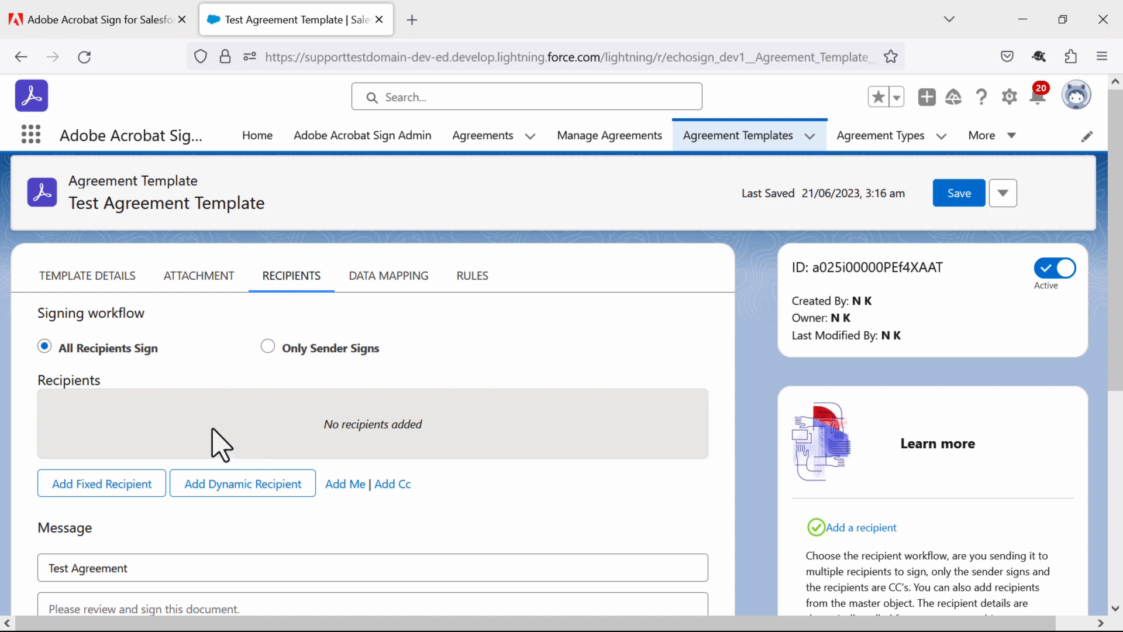
click(123, 490)
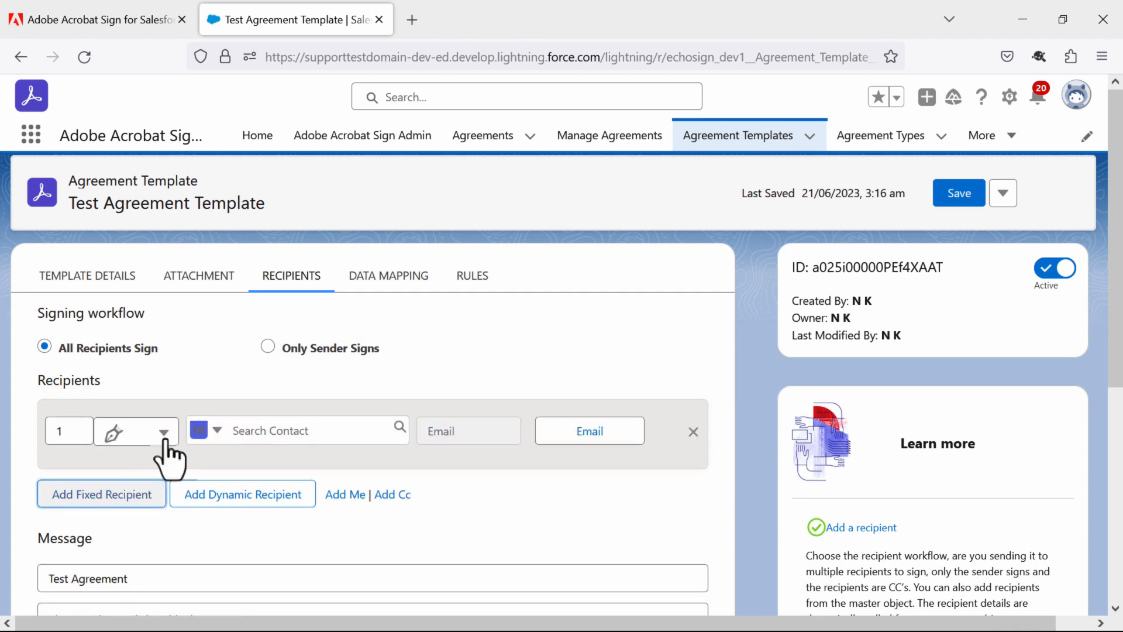
click(210, 435)
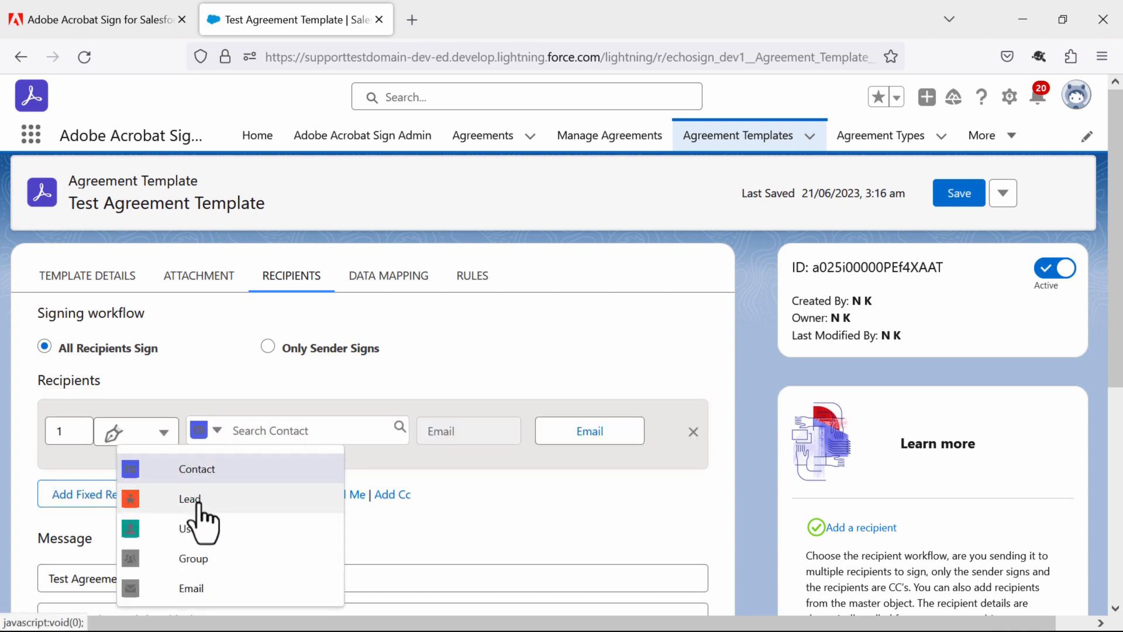
scroll(198, 503, down, 2)
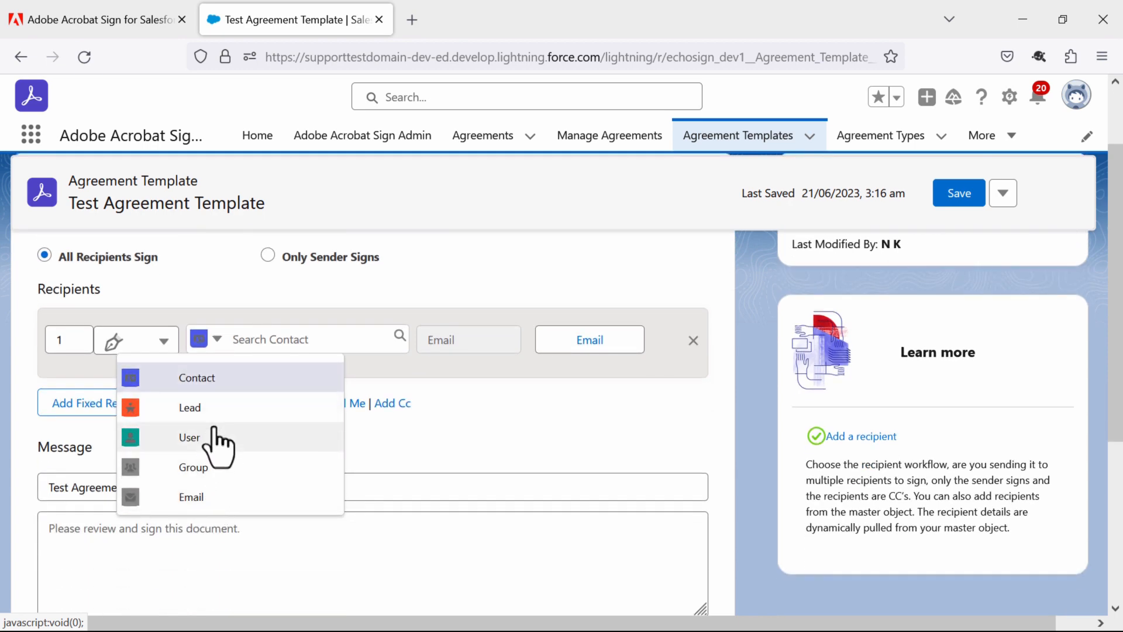
click(203, 499)
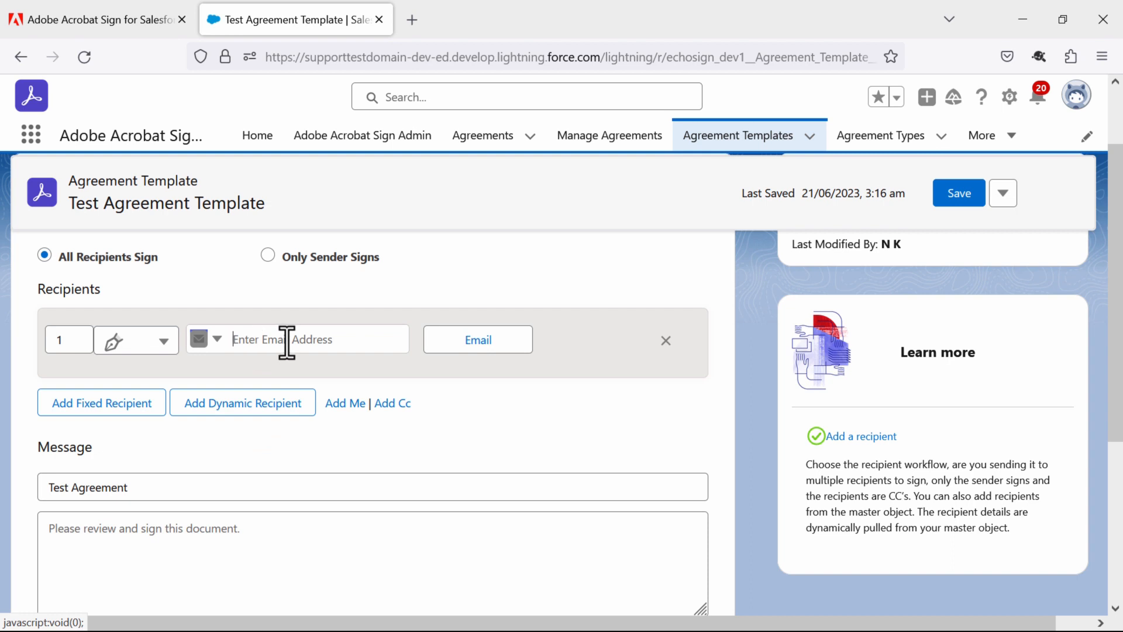
text(n)
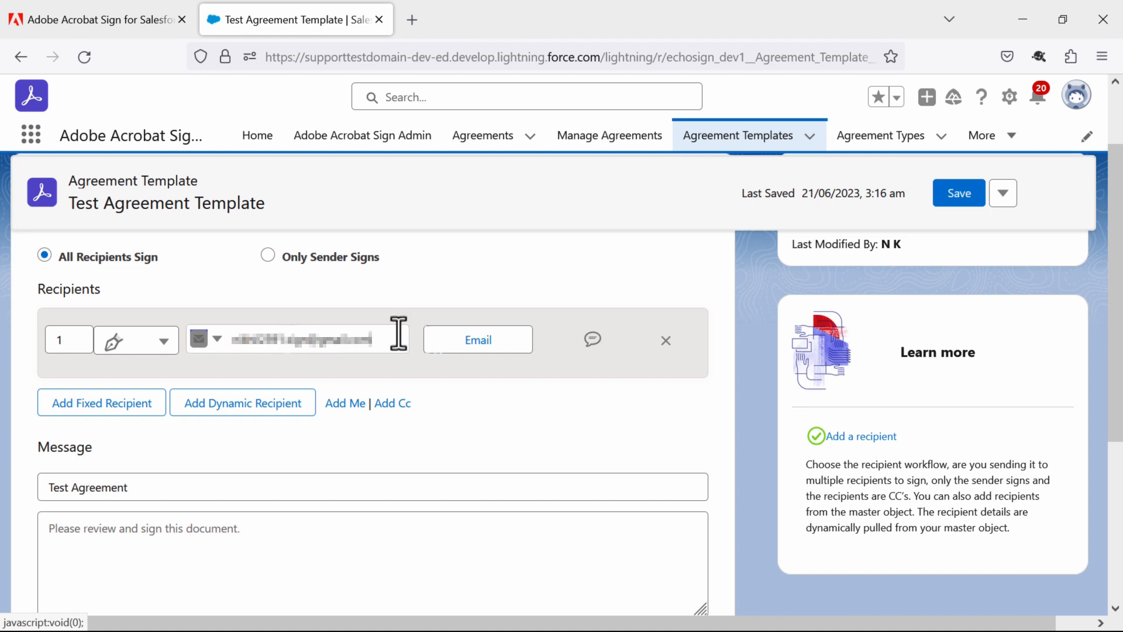
click(246, 409)
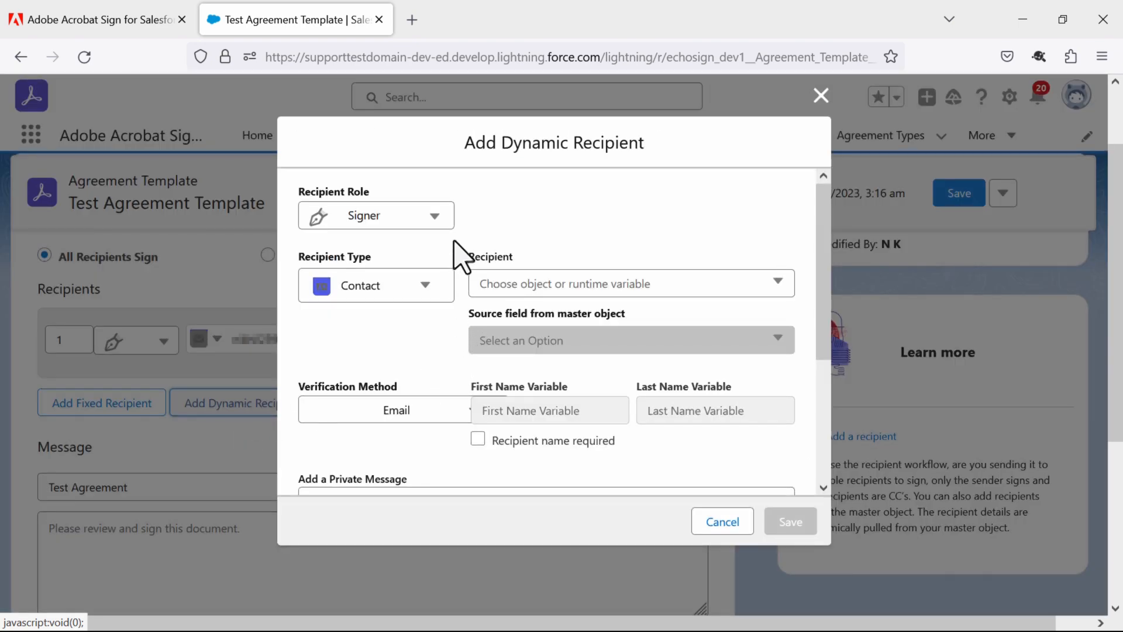
Set the dynamic recipient's role to Signer and its type to Email
click(431, 221)
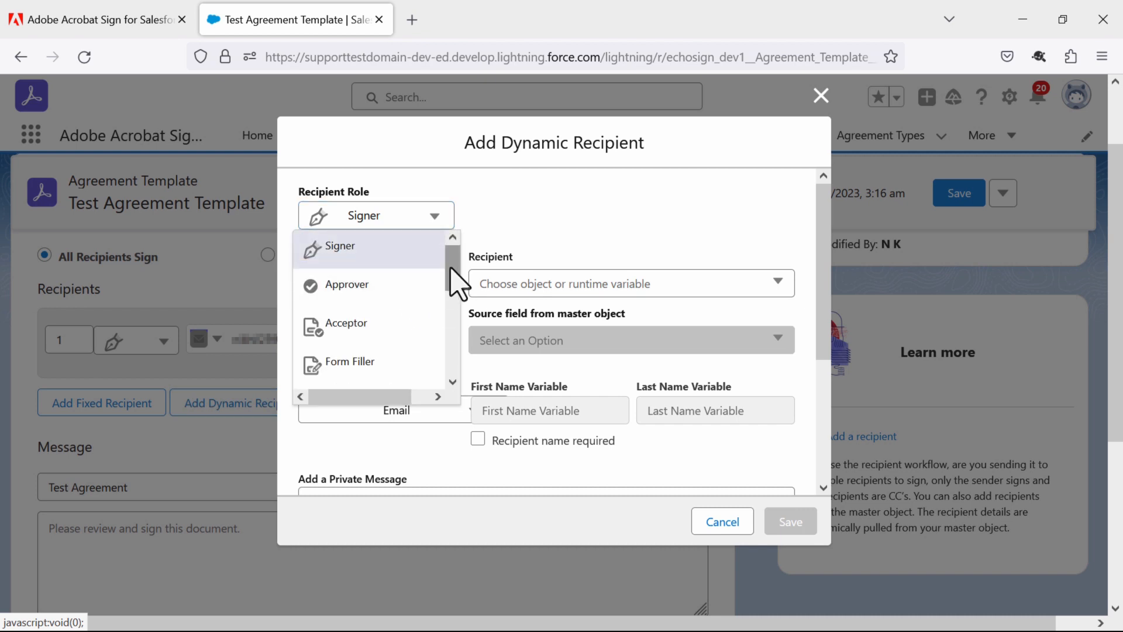
drag(454, 269, 461, 372)
scroll(456, 350, up, 5)
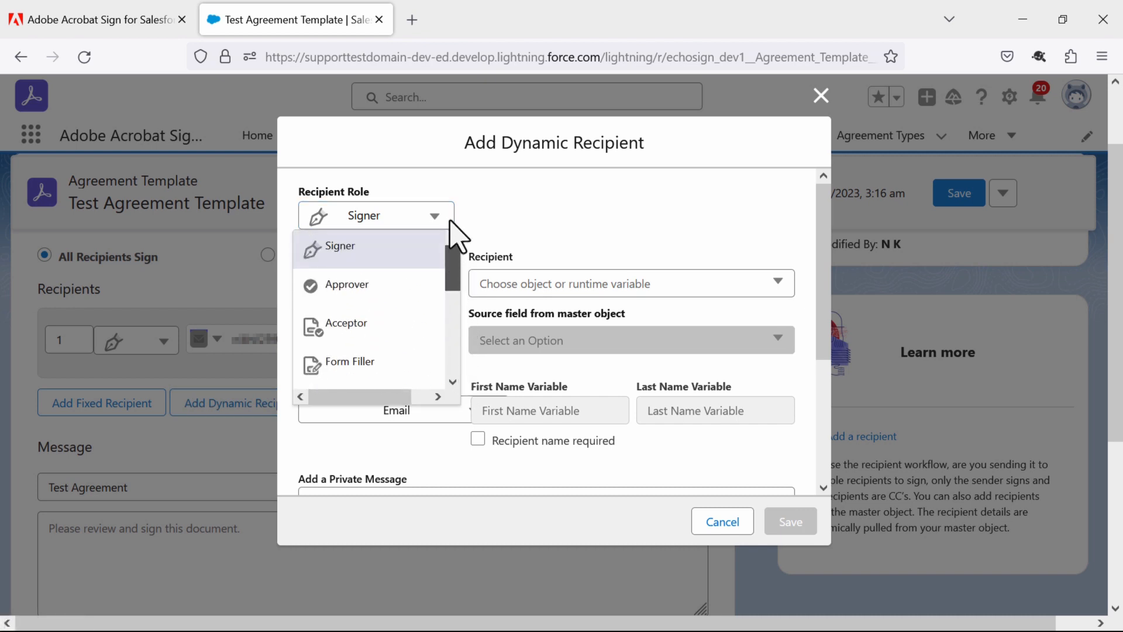
click(368, 261)
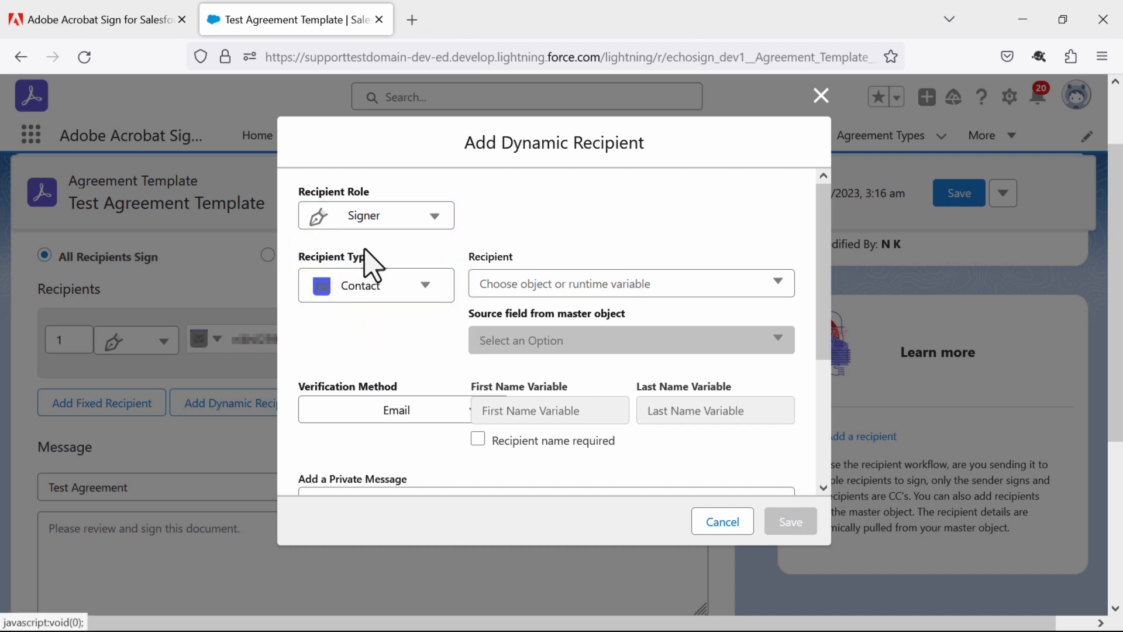
click(439, 289)
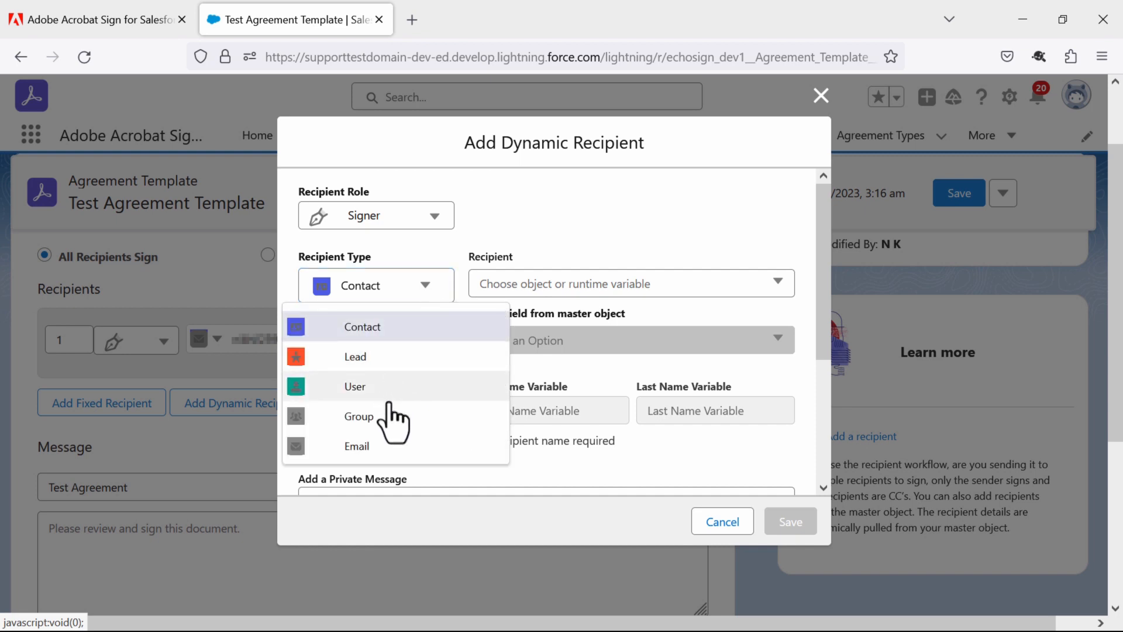
scroll(389, 403, down, 2)
click(425, 201)
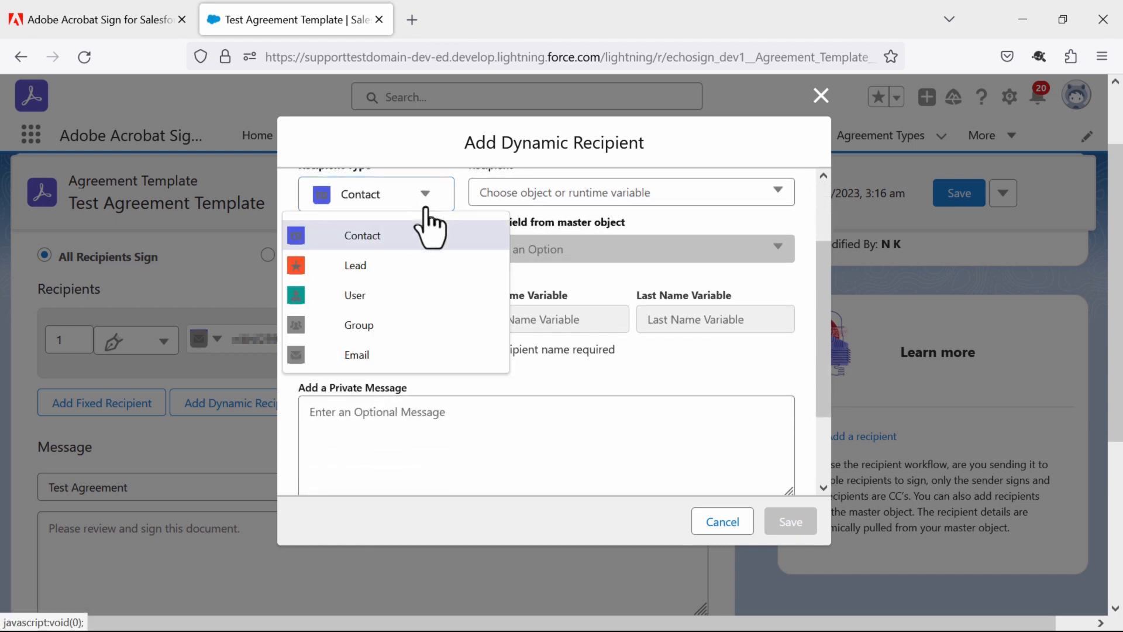
click(372, 355)
scroll(573, 227, up, 2)
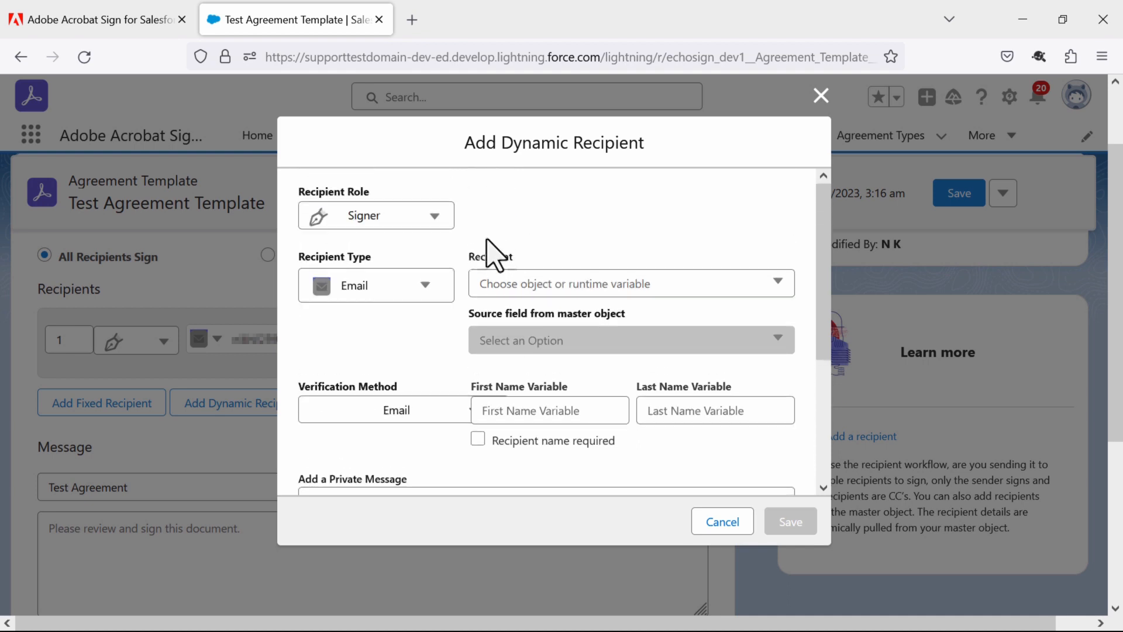
Source the recipient from master object field Account Description (Description) and save it
click(774, 285)
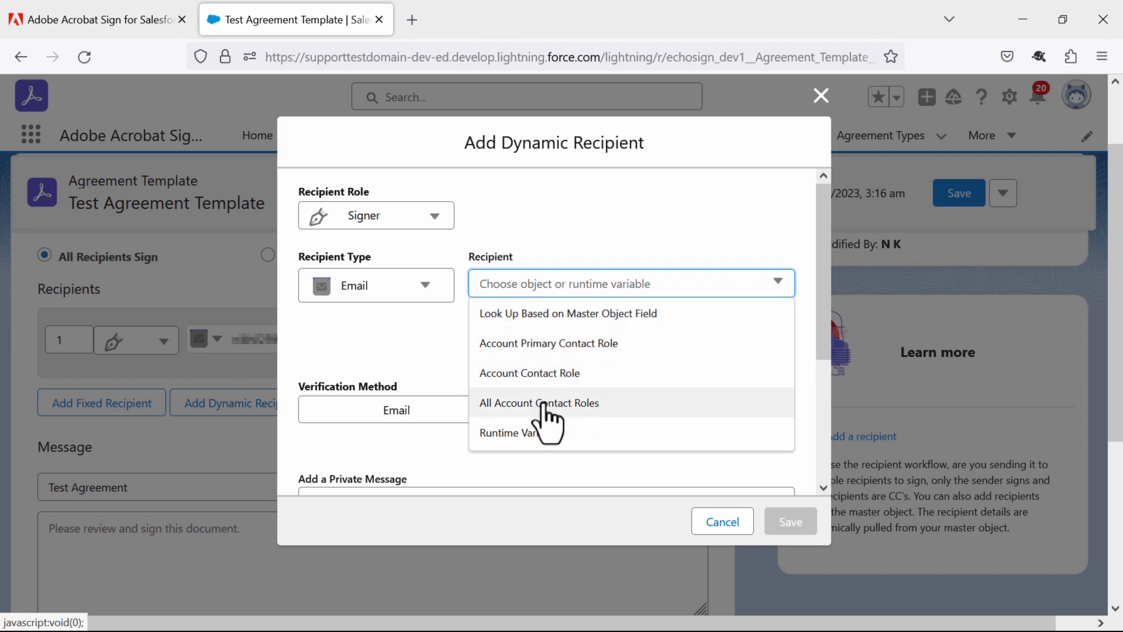
click(542, 323)
scroll(485, 354, down, 2)
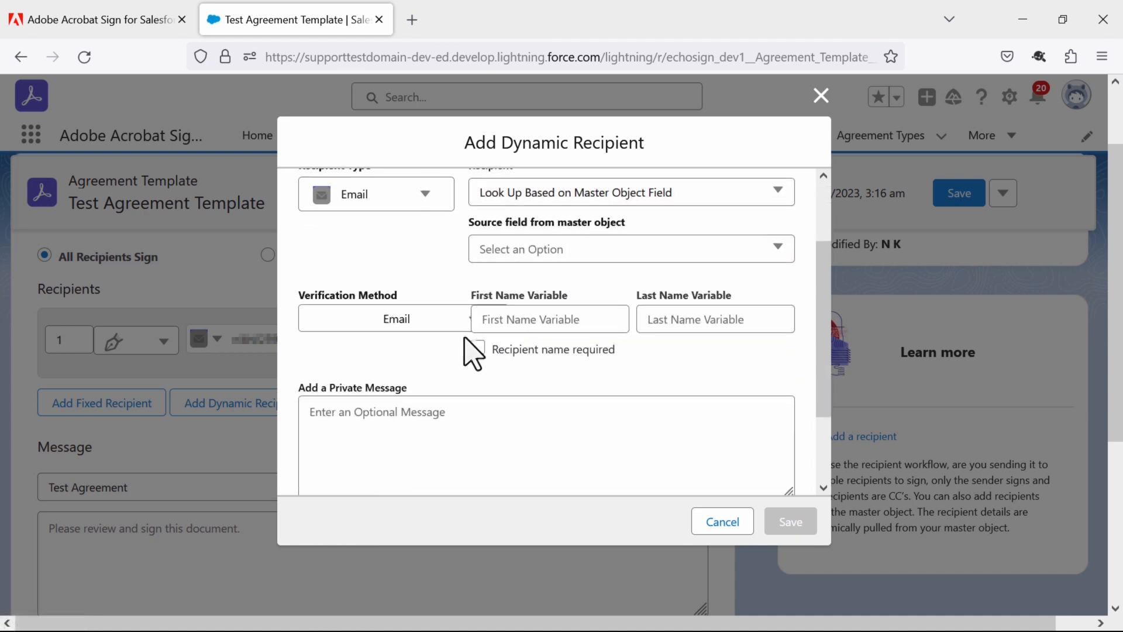
click(410, 321)
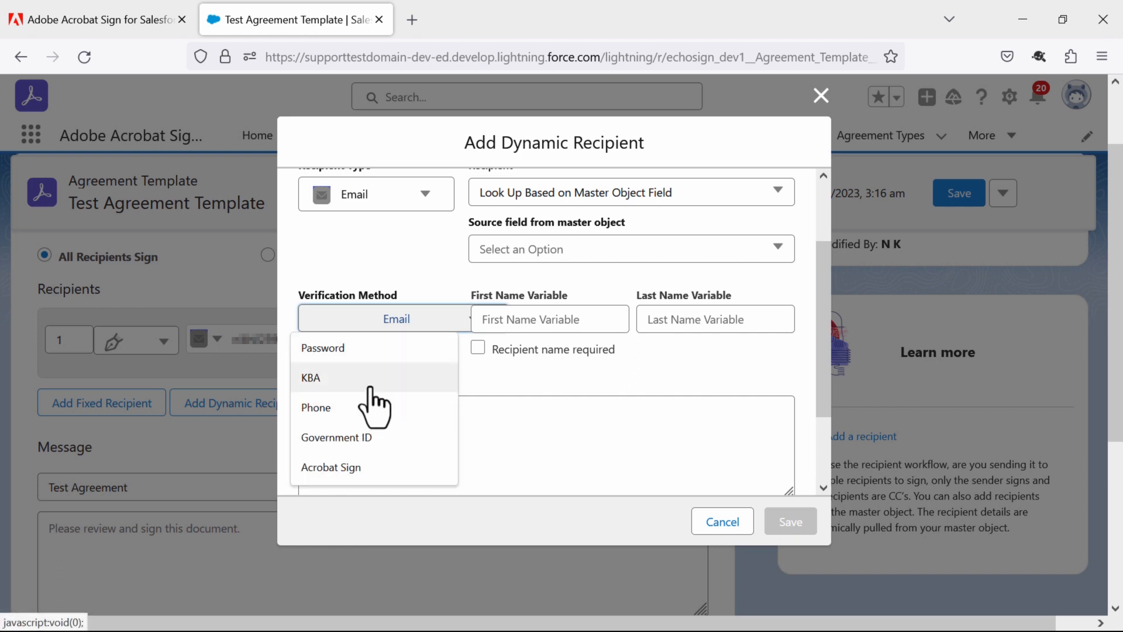
scroll(374, 403, down, 2)
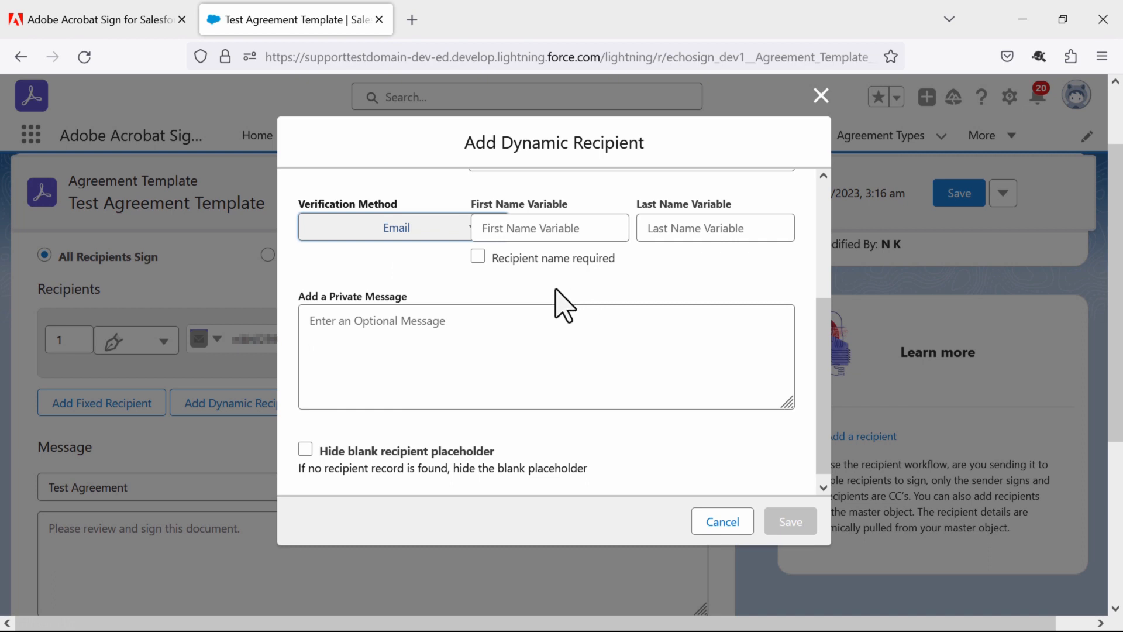
scroll(554, 306, up, 4)
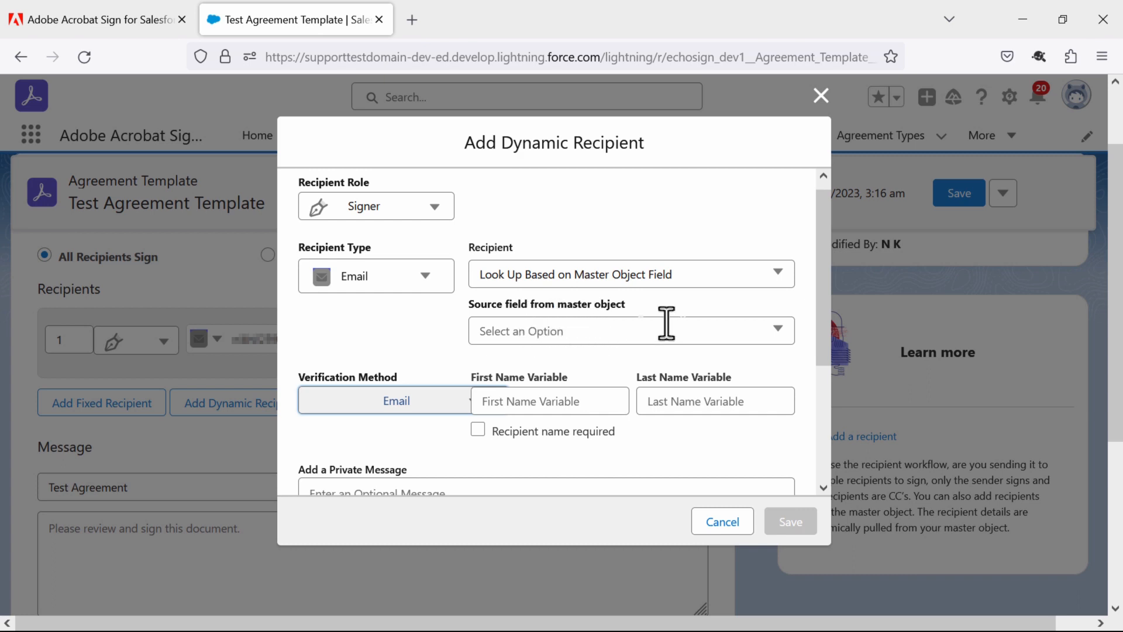
click(775, 331)
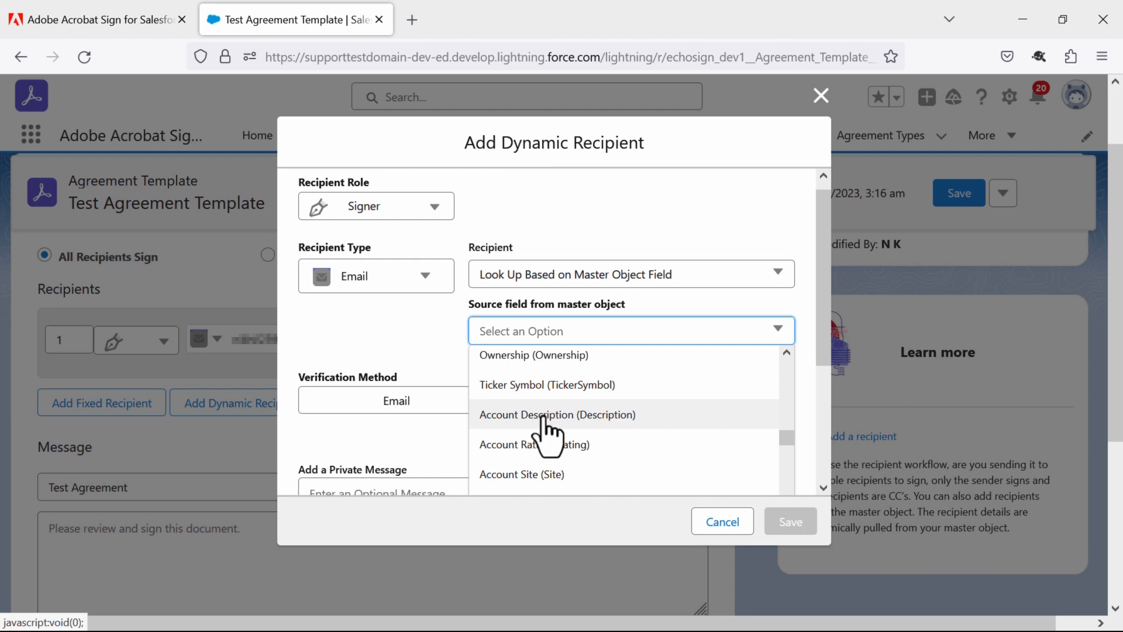
click(536, 416)
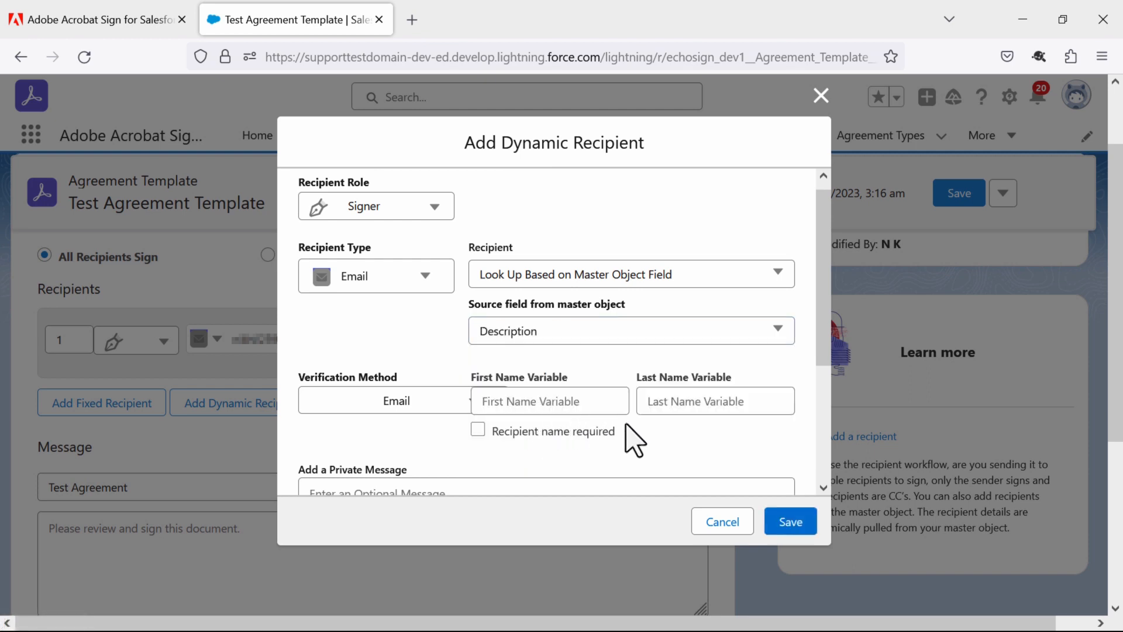
scroll(398, 415, down, 2)
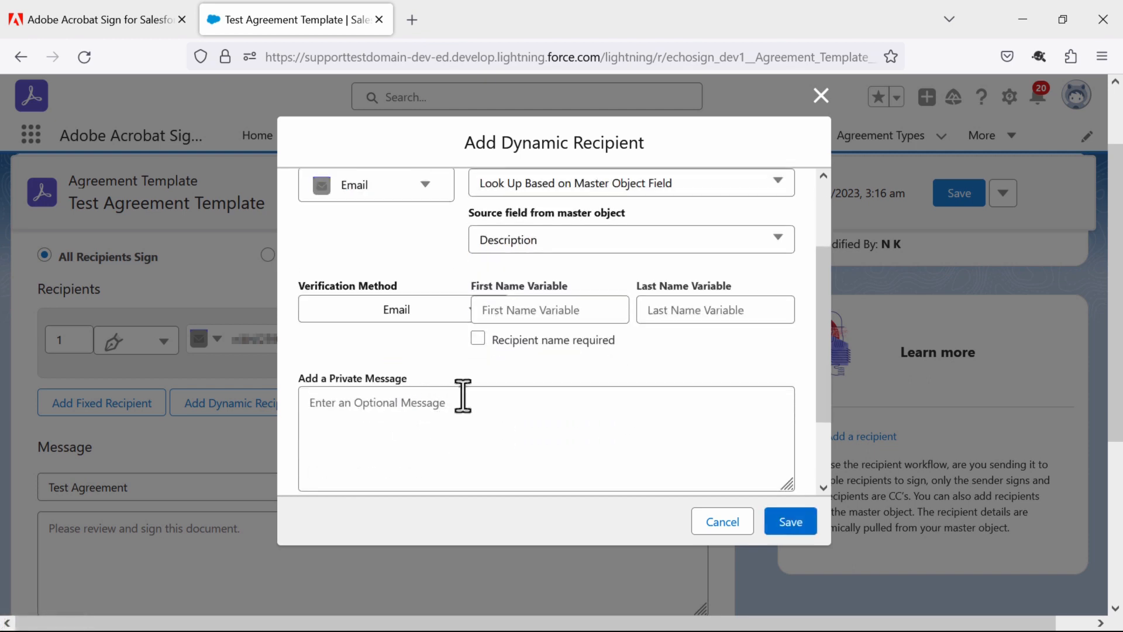
scroll(640, 392, down, 1)
scroll(637, 391, down, 2)
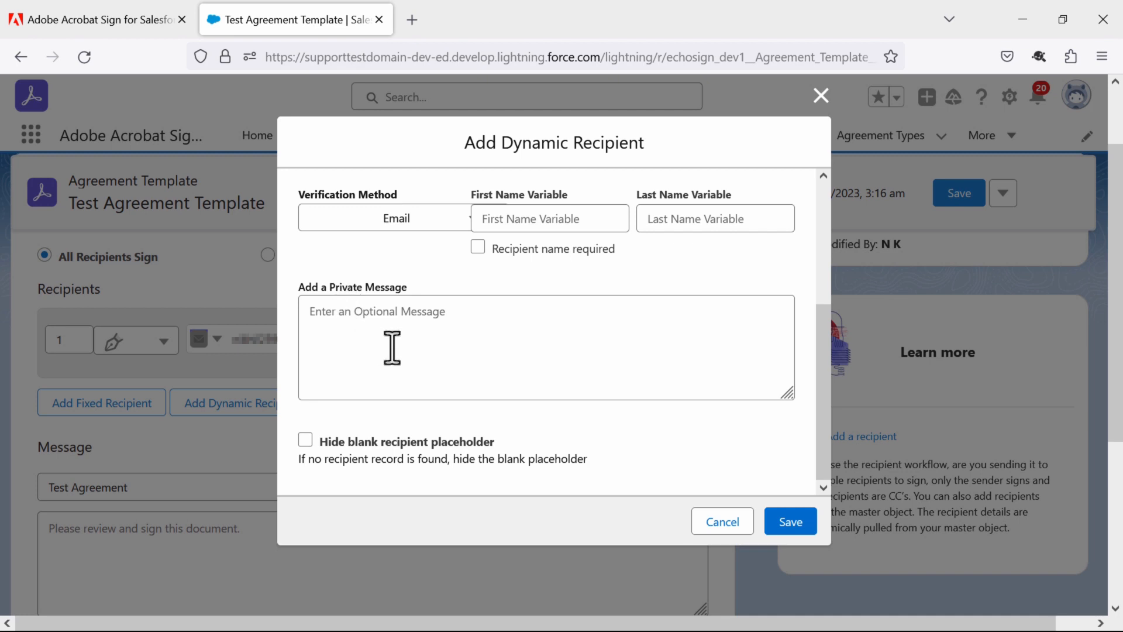
scroll(409, 349, down, 3)
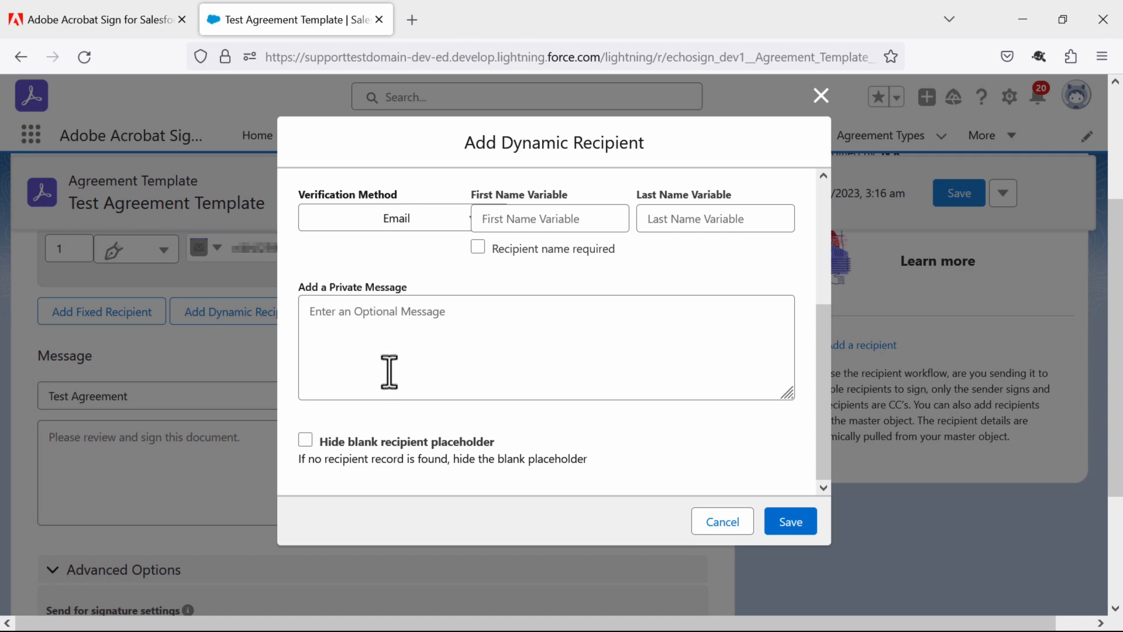
scroll(643, 450, down, 3)
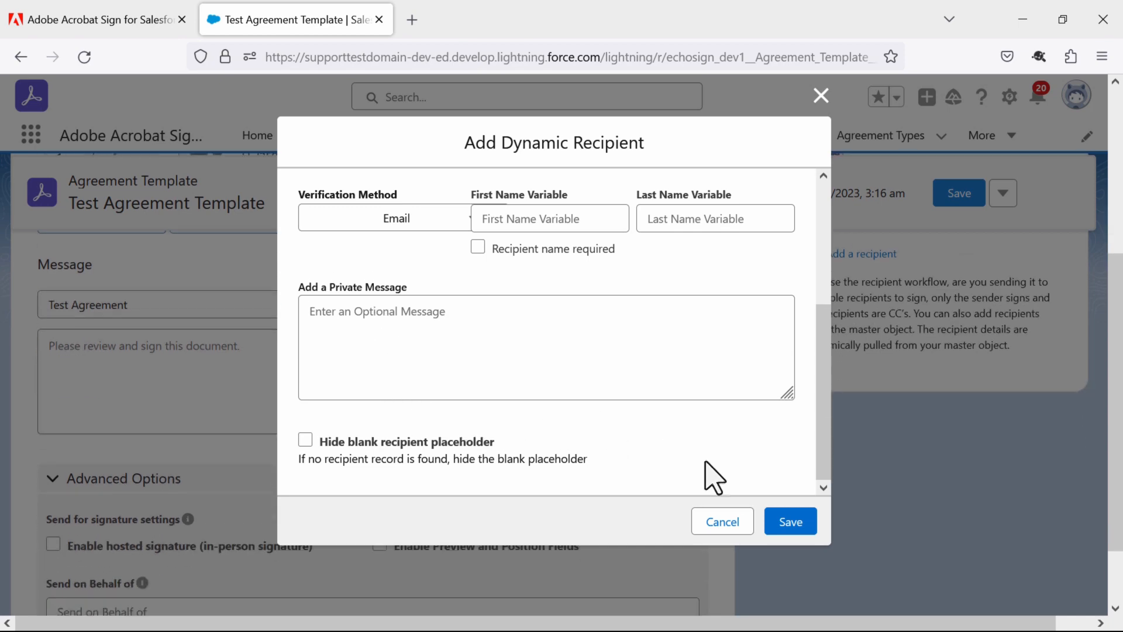
click(790, 521)
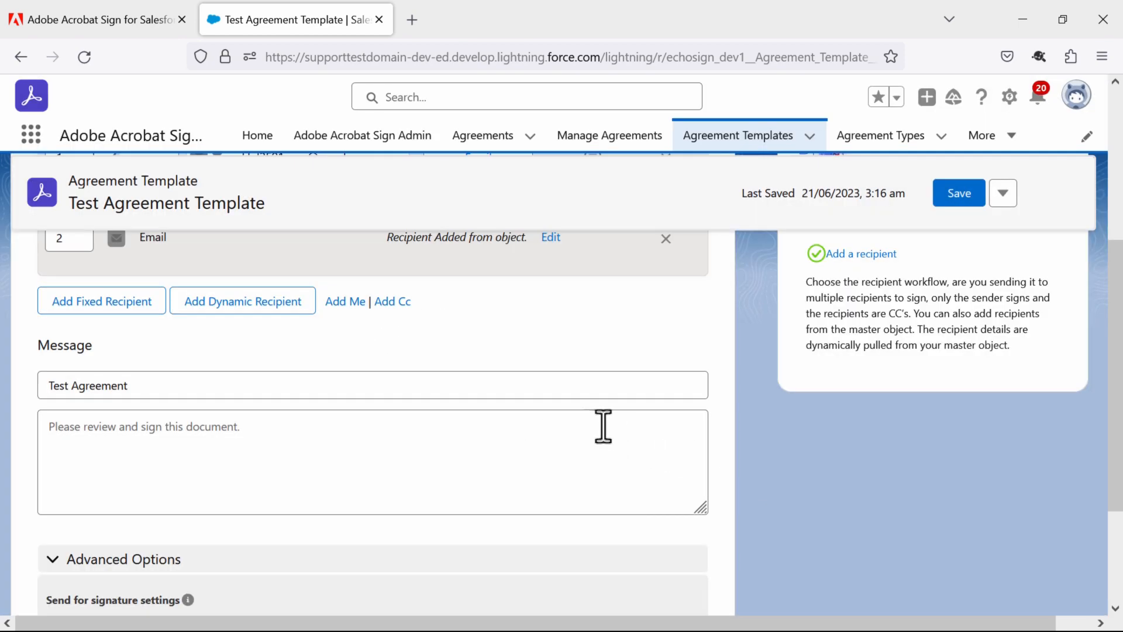
Enter 'Test message' as the agreement message body and toggle the Advanced Options section
scroll(389, 380, up, 3)
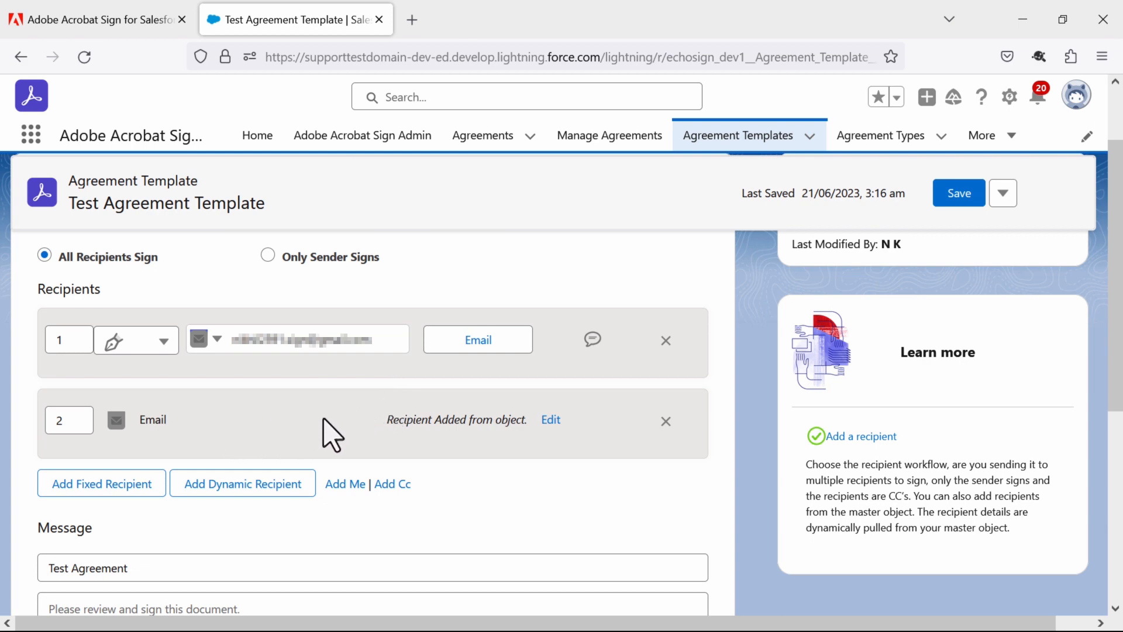
scroll(368, 431, down, 2)
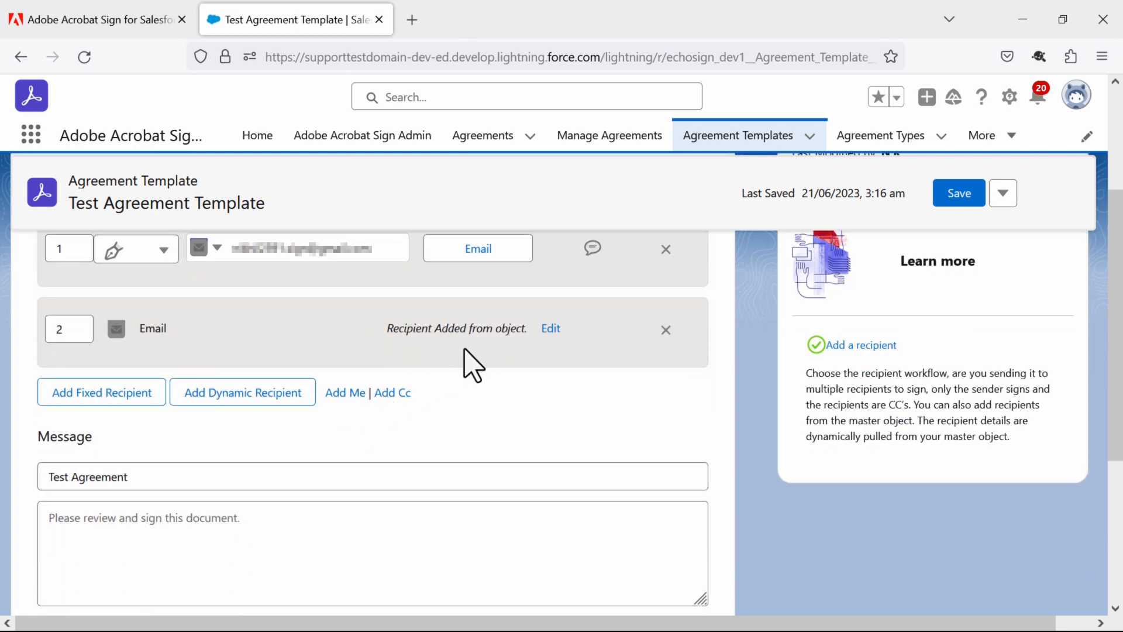
scroll(464, 364, down, 2)
click(252, 435)
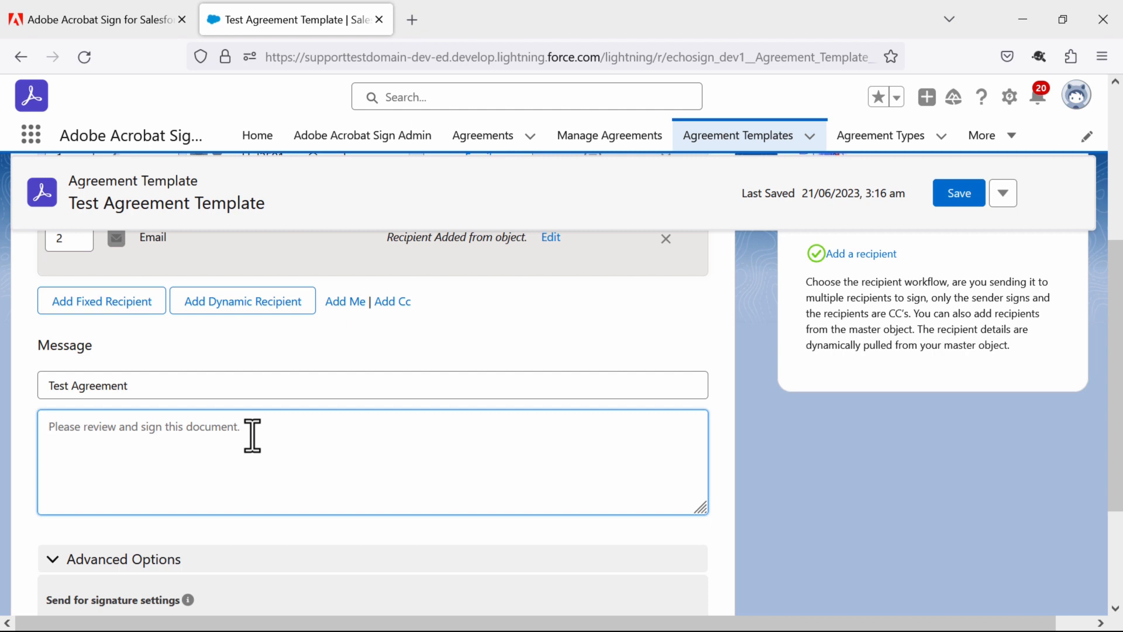
text(Test message)
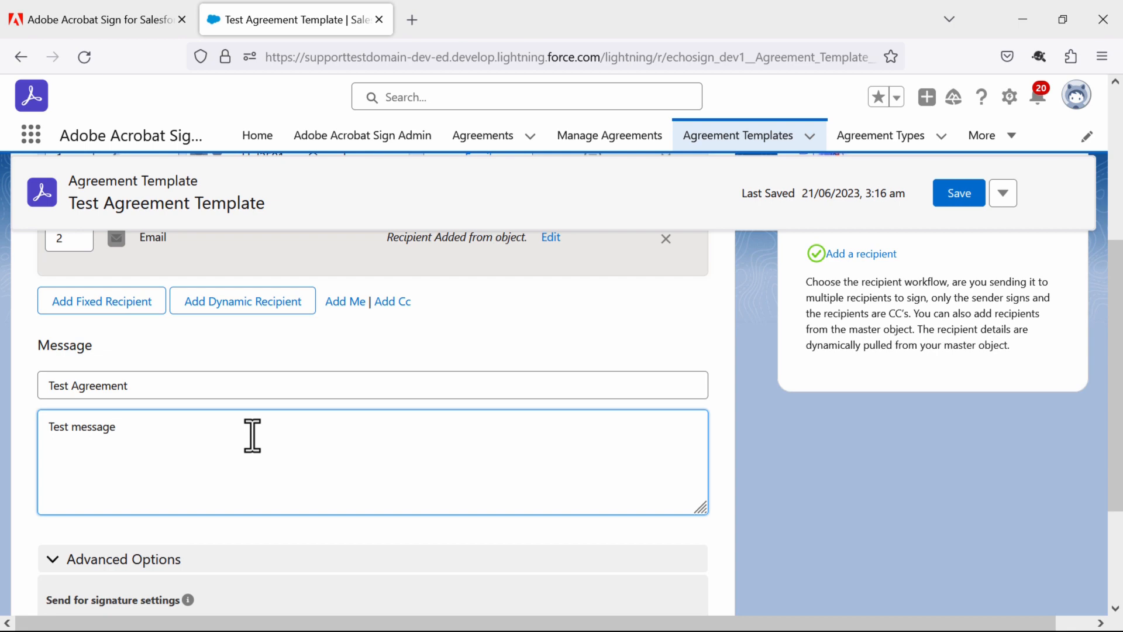
scroll(250, 436, down, 3)
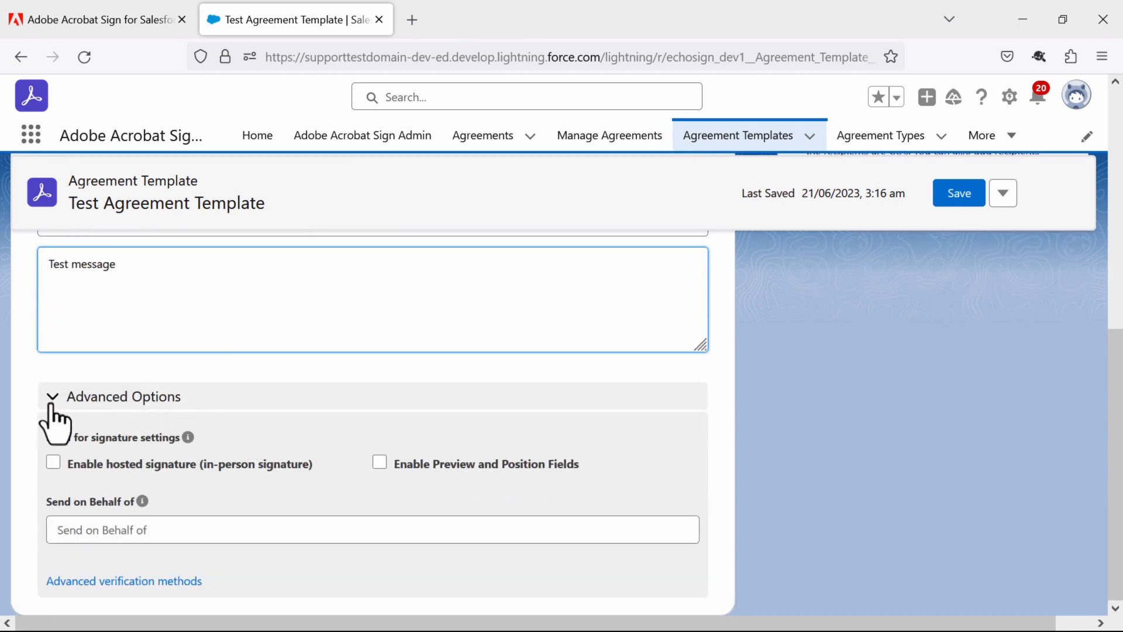
click(51, 397)
click(59, 562)
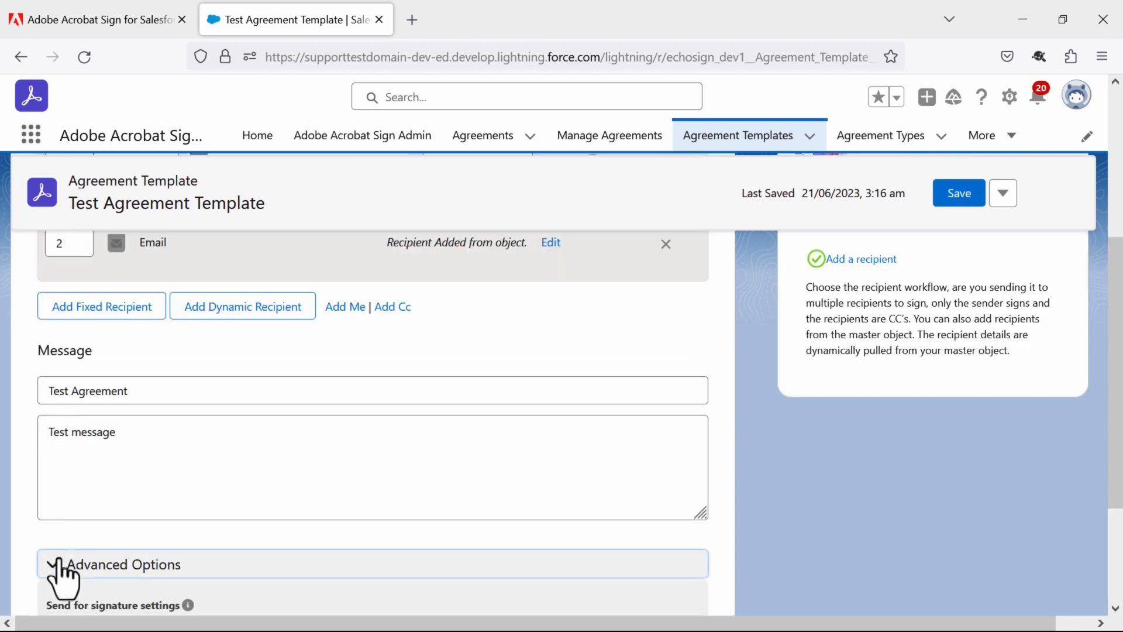
scroll(138, 514, down, 3)
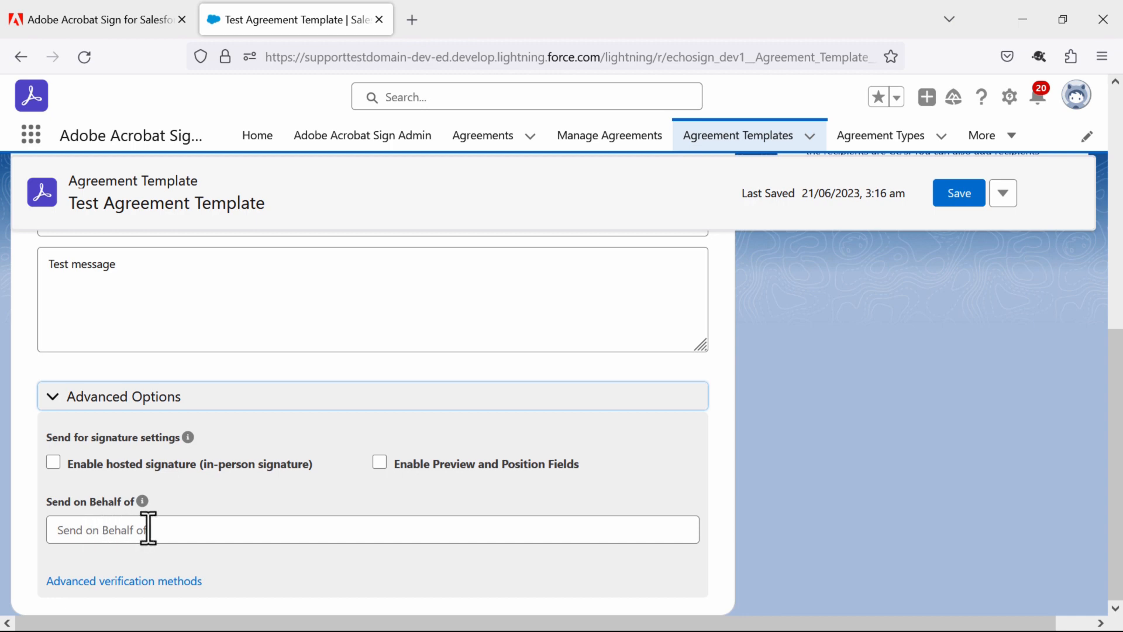
scroll(251, 511, up, 4)
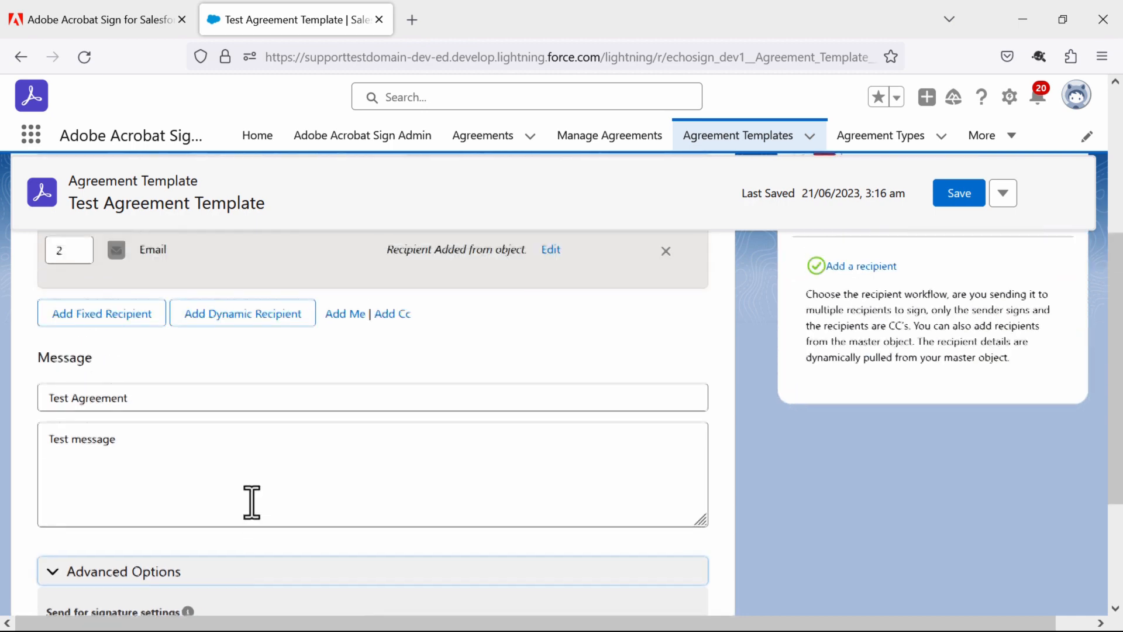
scroll(252, 502, up, 4)
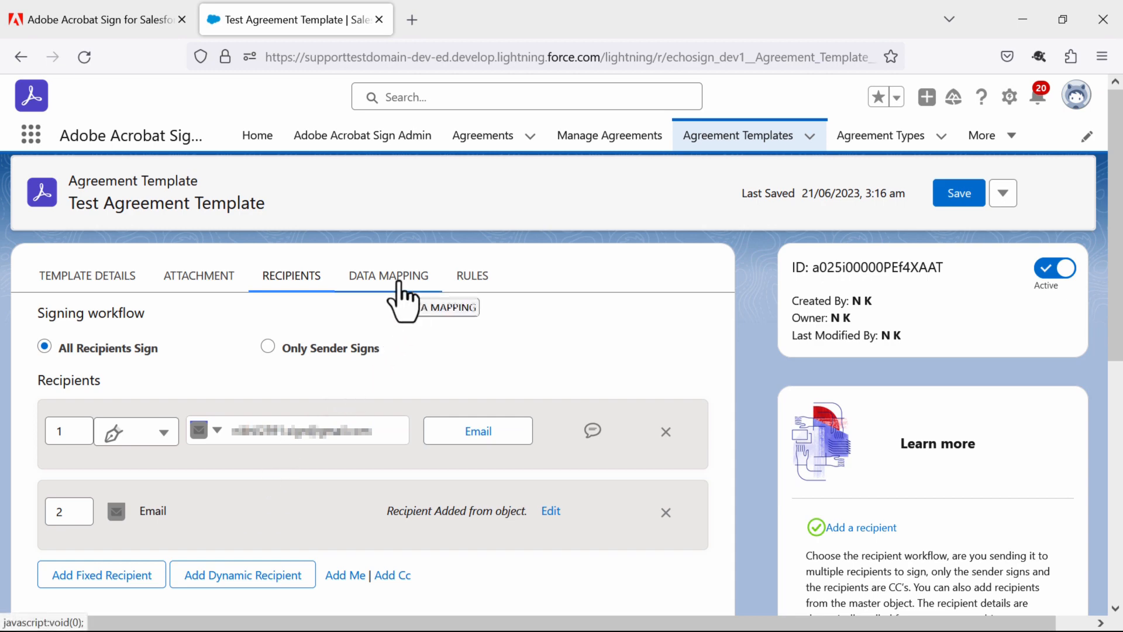
Check the Data Mapping tab's Merge Mapping and Data Mapping lookups, which offer only --None--
click(399, 282)
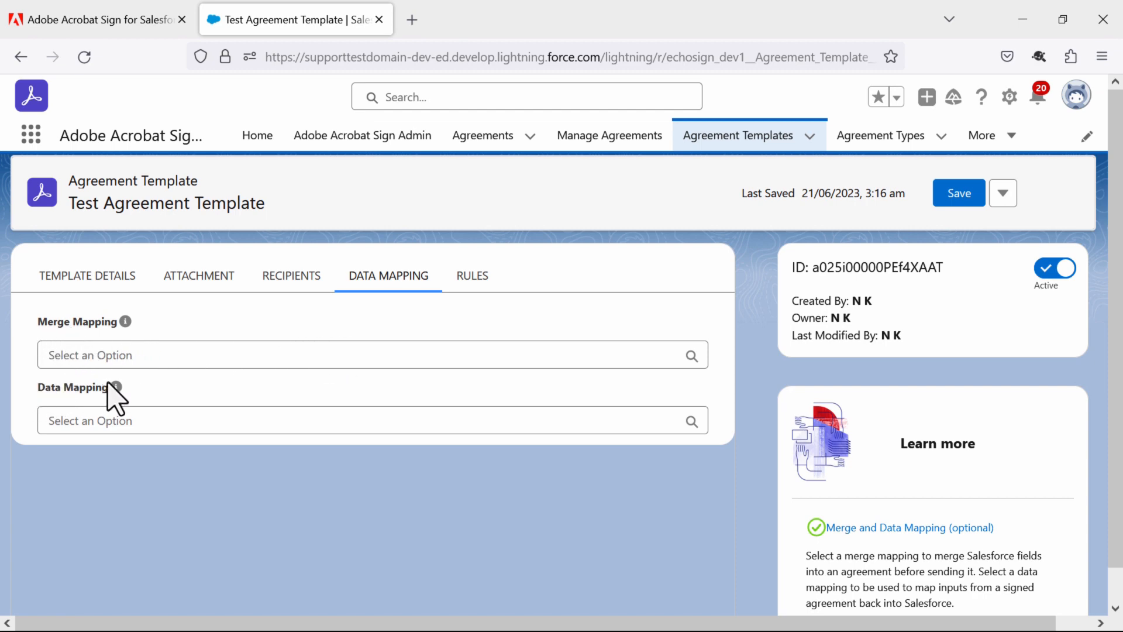
mouse_move(113, 388)
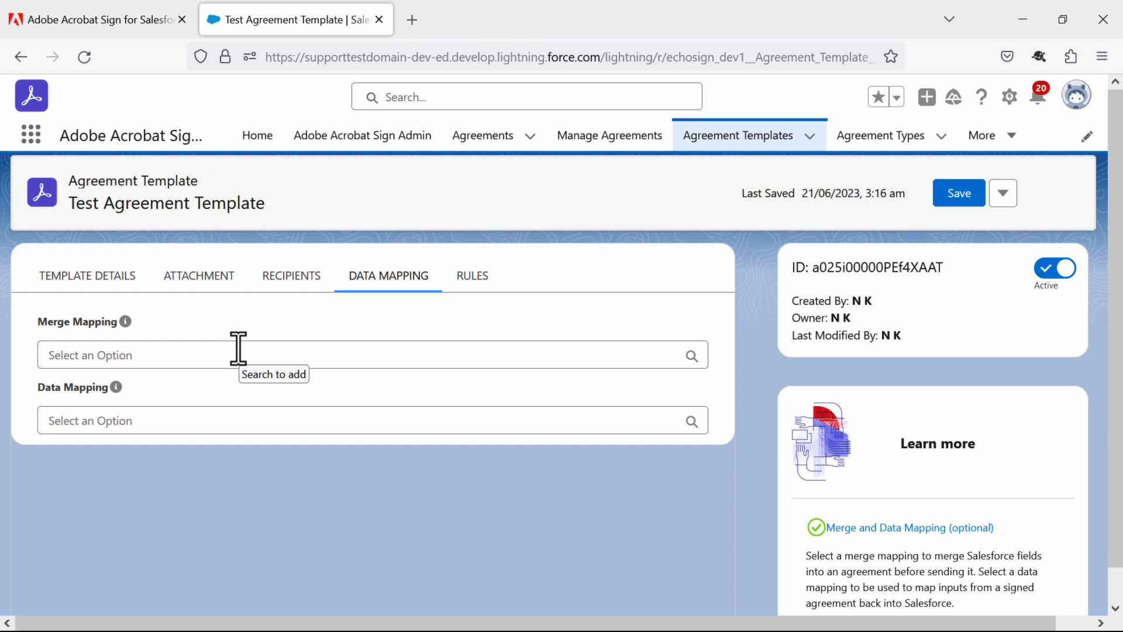
click(693, 354)
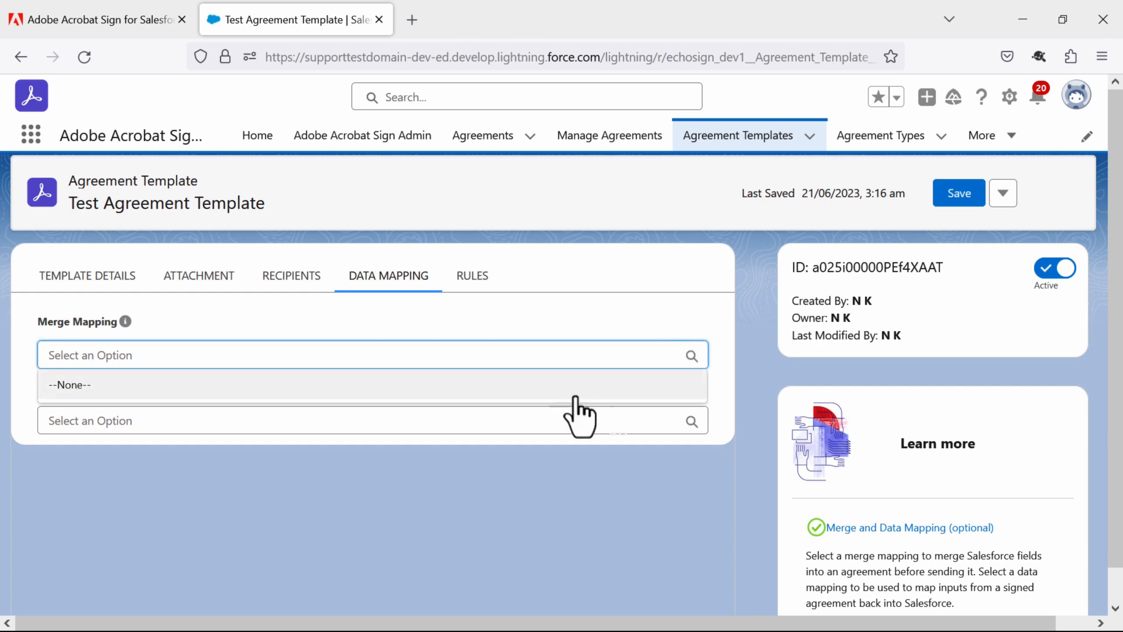
click(695, 423)
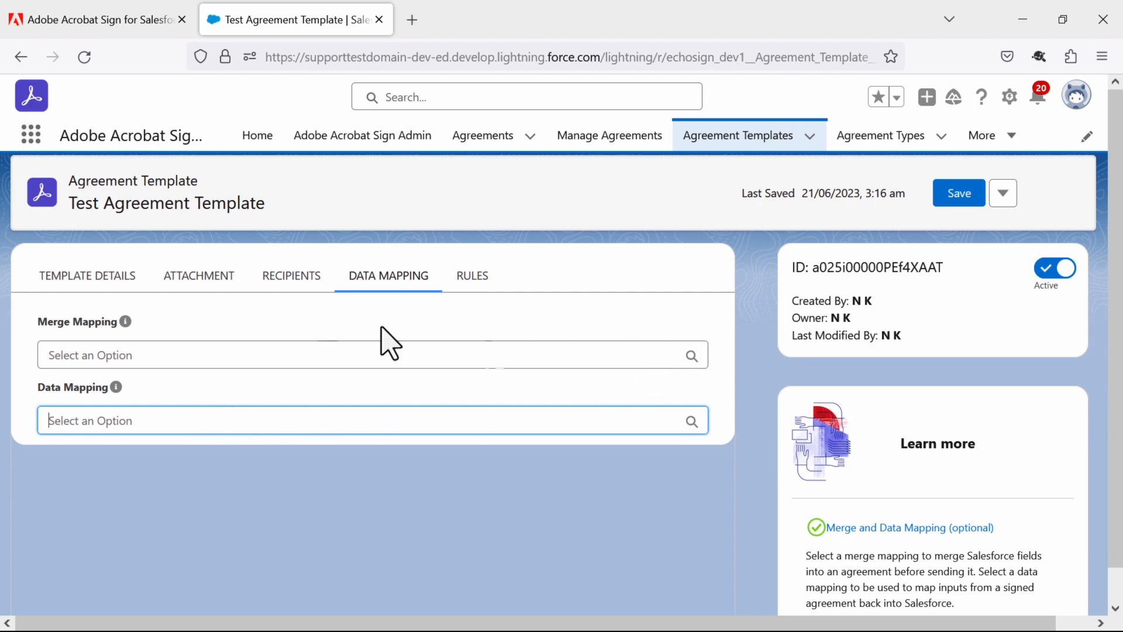
click(472, 295)
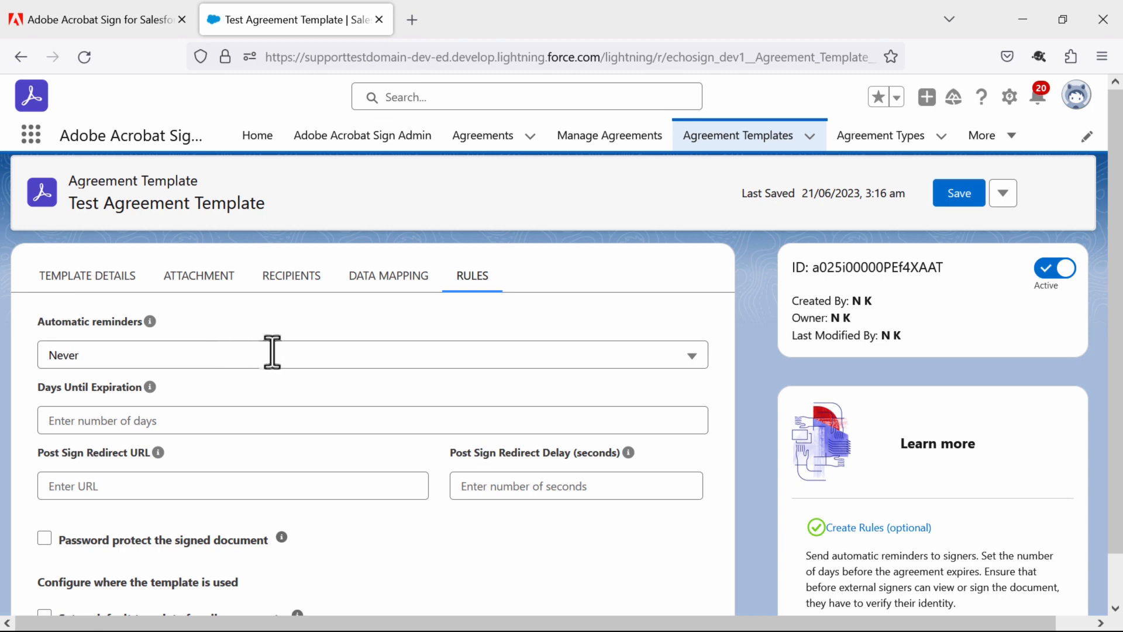
Save the Test Agreement Template
scroll(263, 358, down, 1)
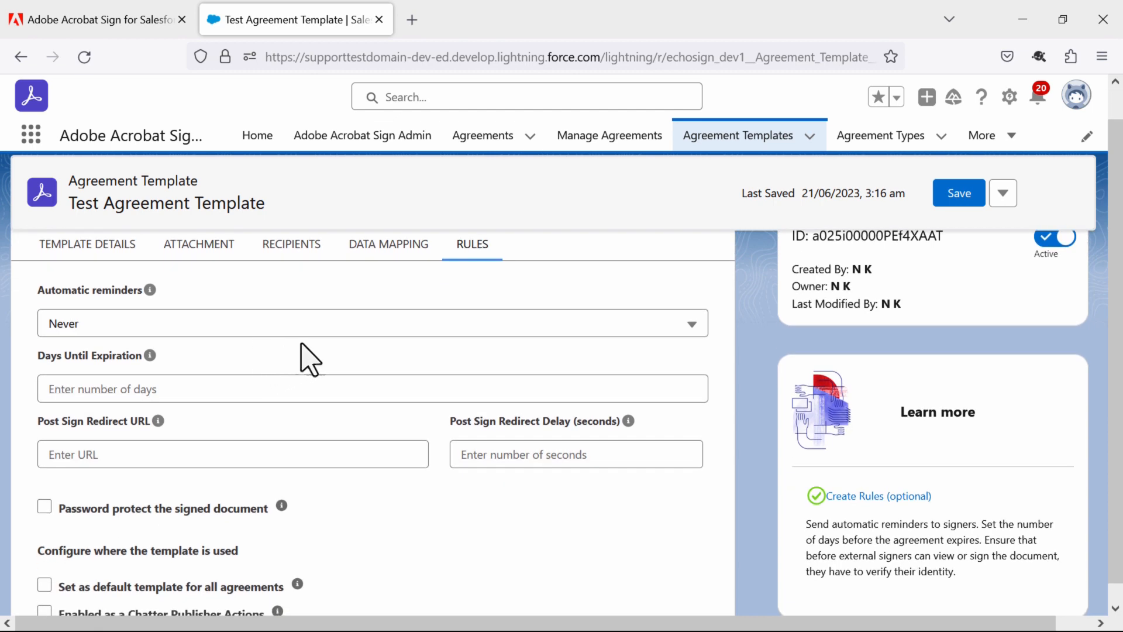
scroll(195, 329, down, 1)
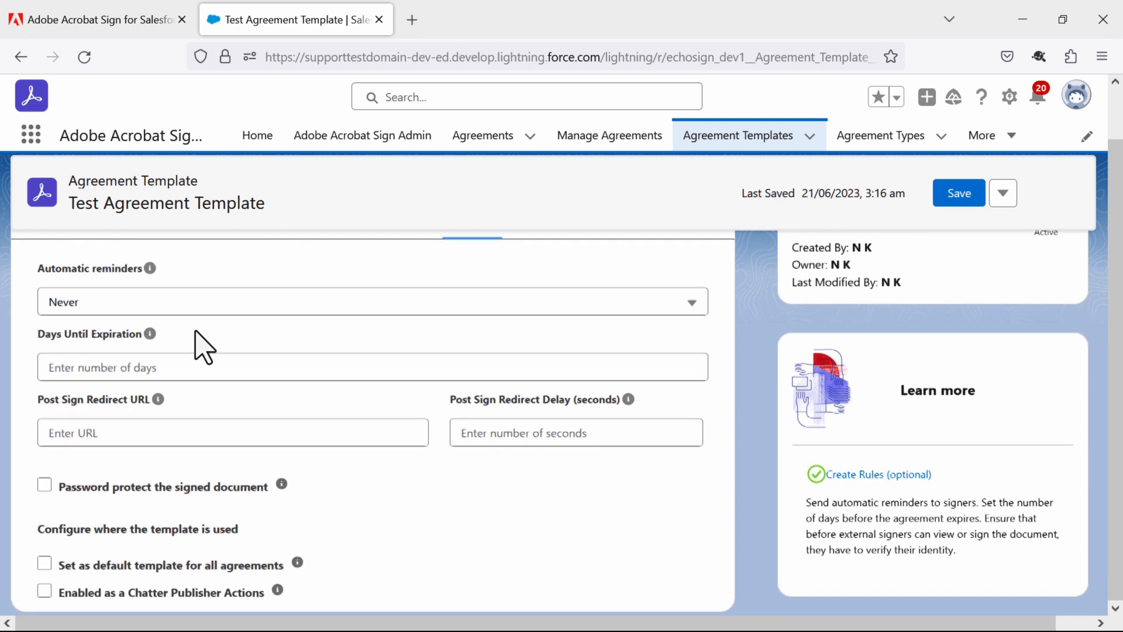
scroll(372, 398, up, 2)
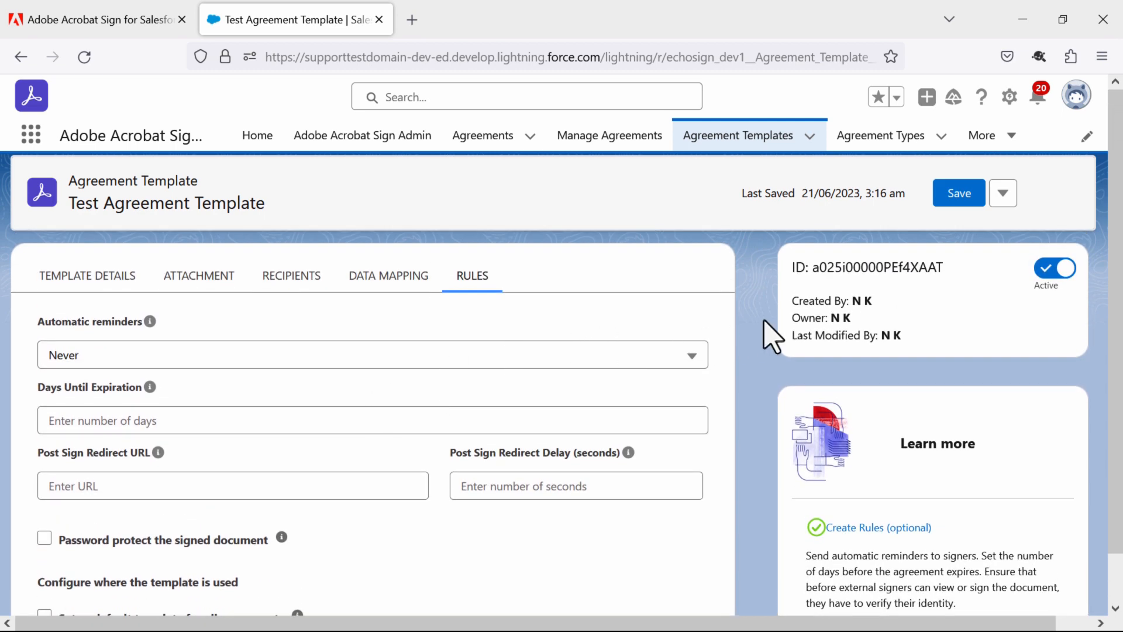
click(956, 199)
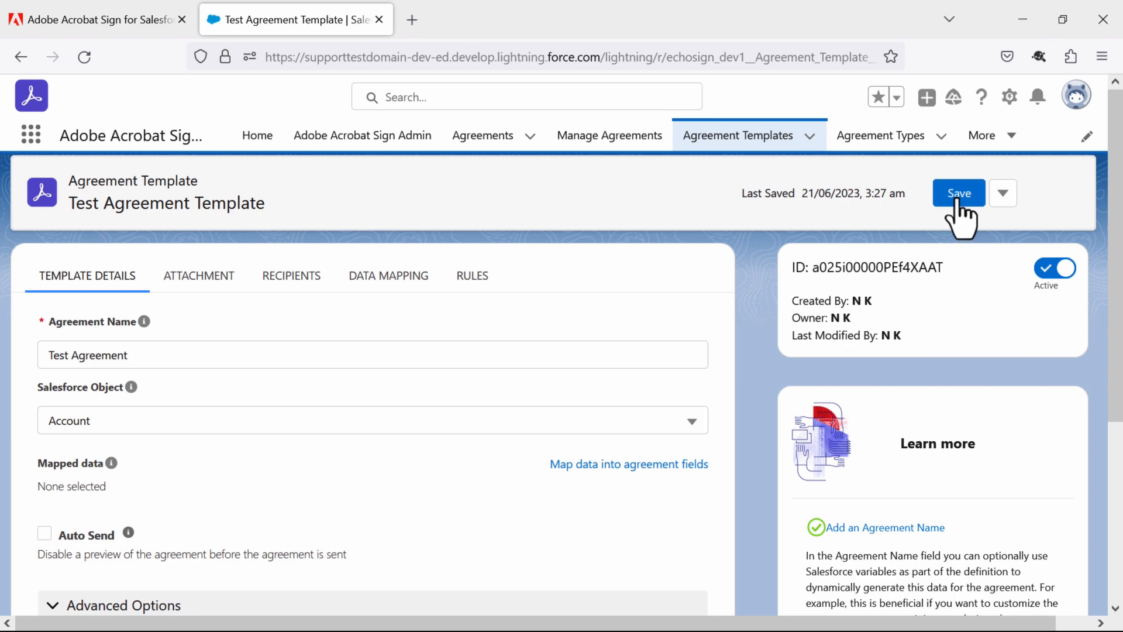
Review the template's Attachment, Recipients, Data Mapping and Rules tabs in turn
click(216, 280)
click(293, 281)
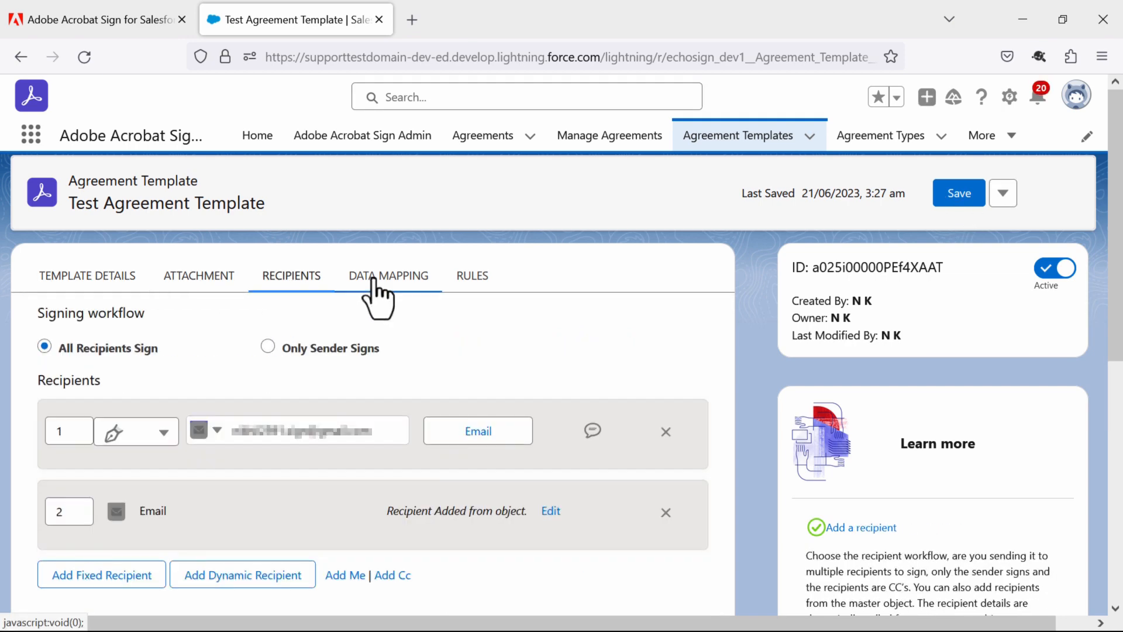
click(380, 279)
click(475, 279)
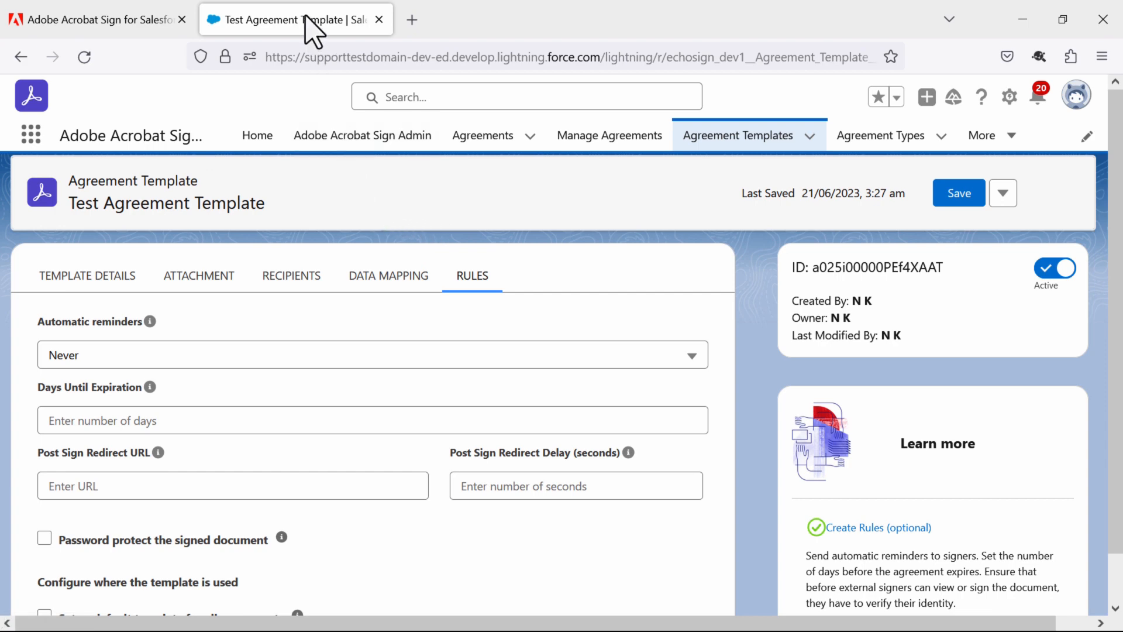
Go through Setup's Object Manager to the Account object's Buttons, Links, and Actions
click(1012, 110)
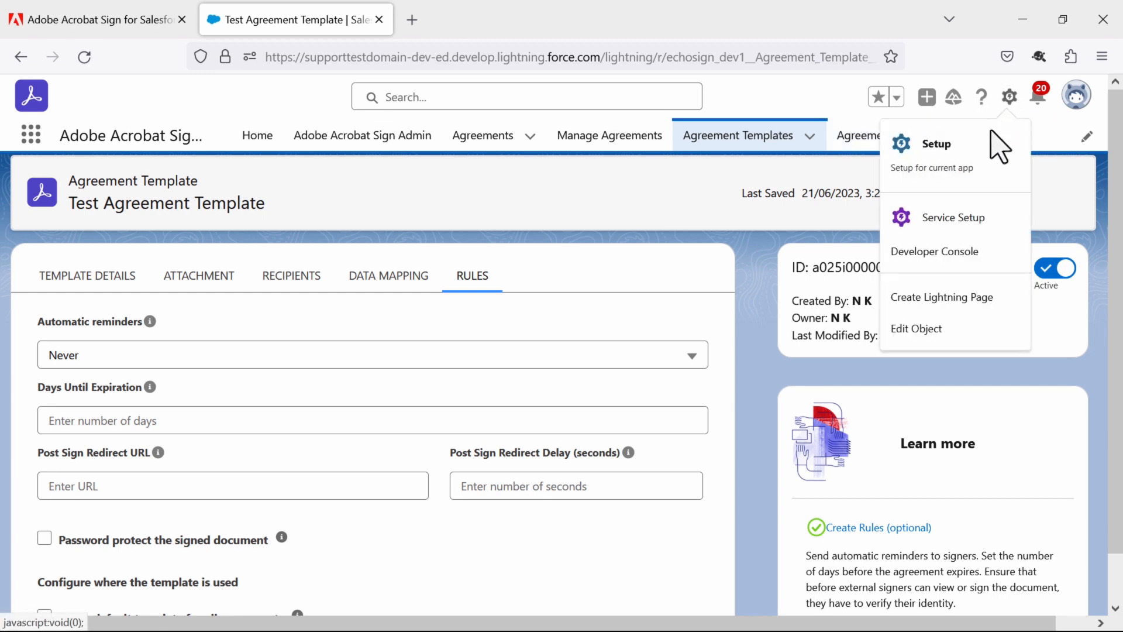
click(942, 176)
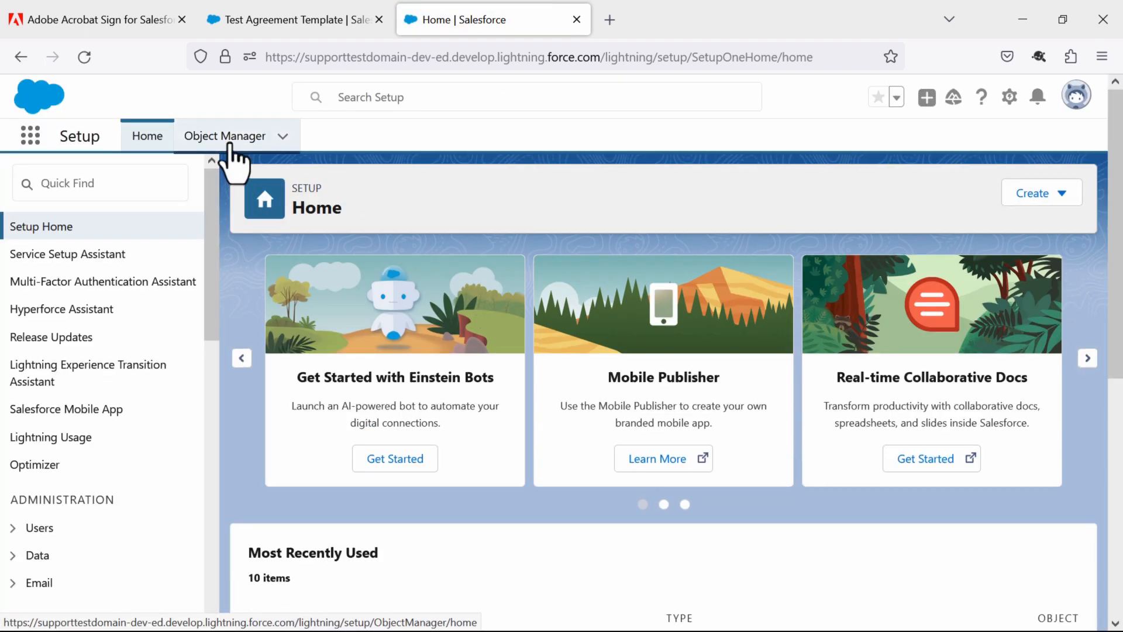
click(229, 144)
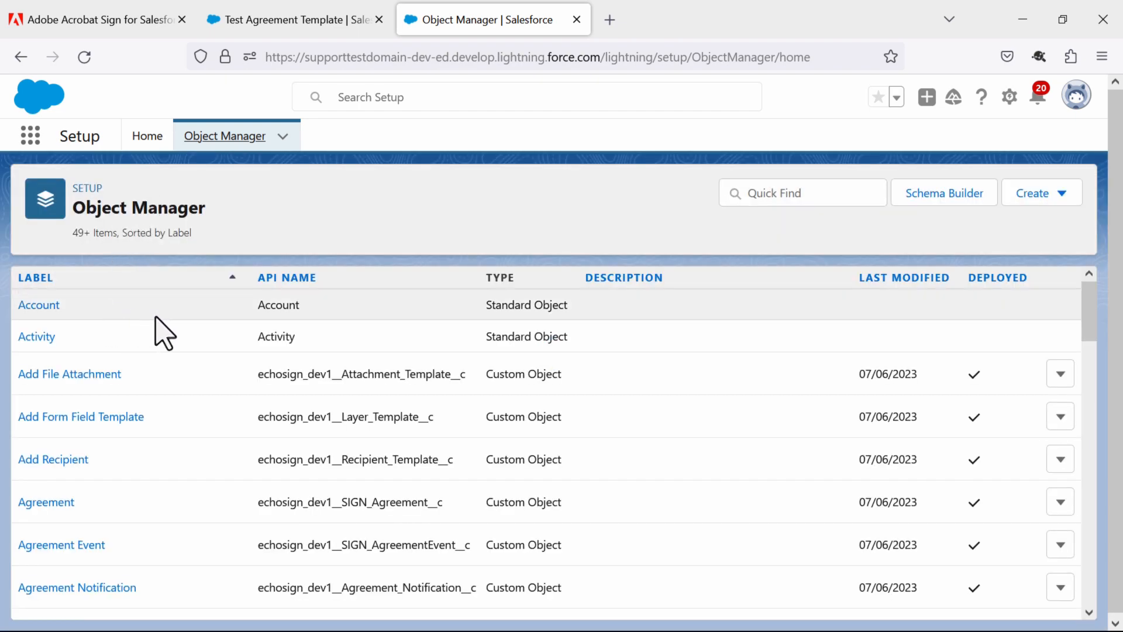
click(39, 305)
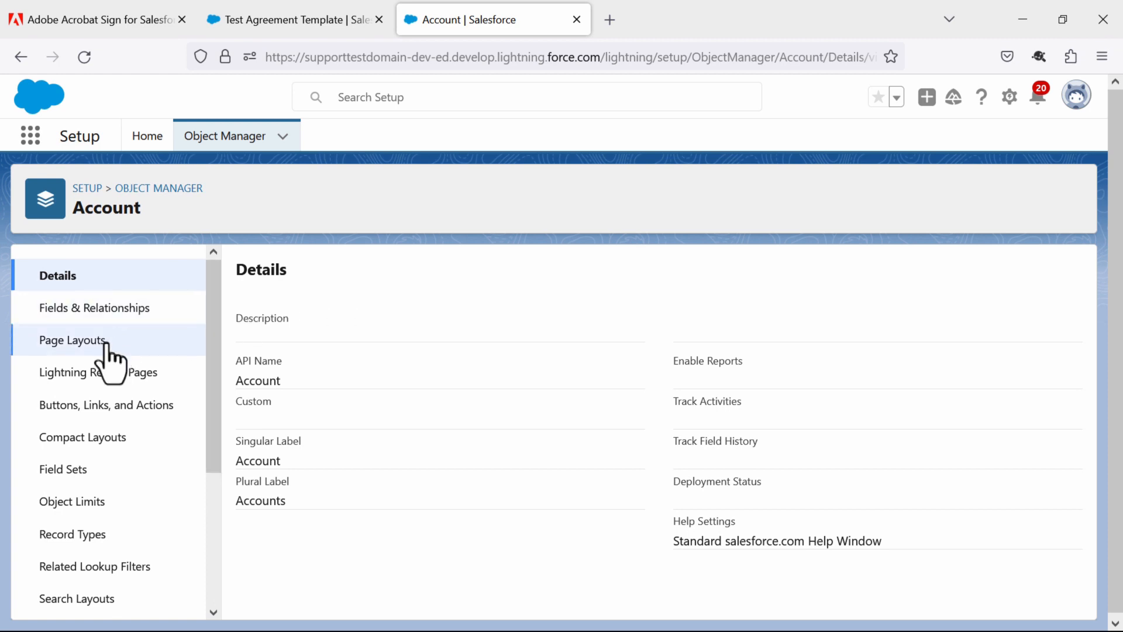
click(95, 417)
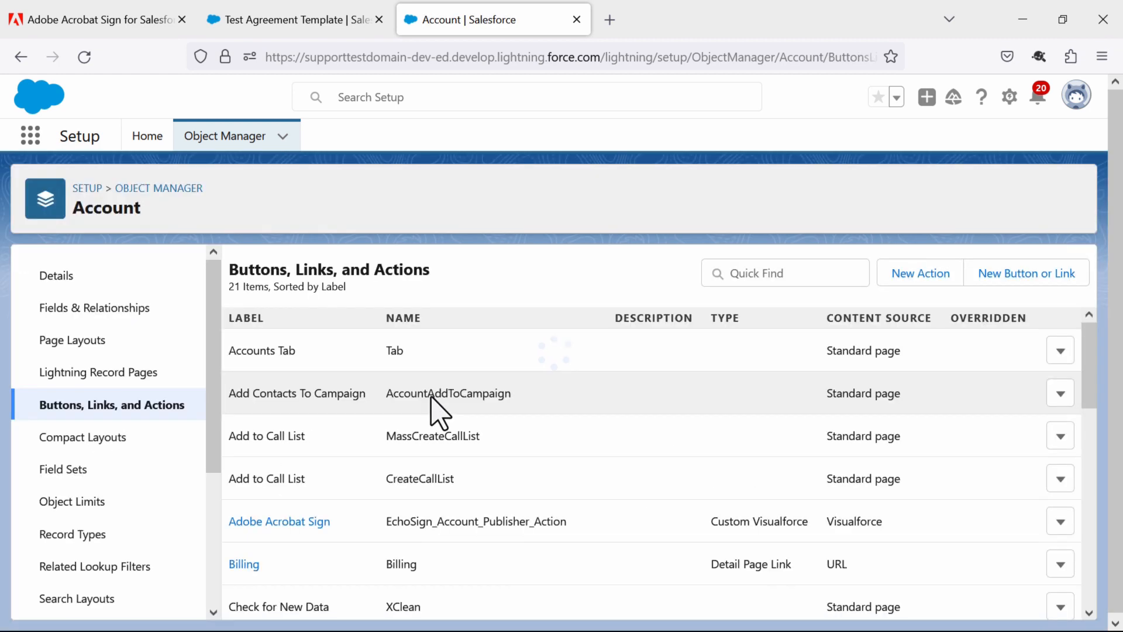
Start an Account detail-page button named 'Test Agreement template' and bring up the Acrobat Sign mappings guide
click(1031, 273)
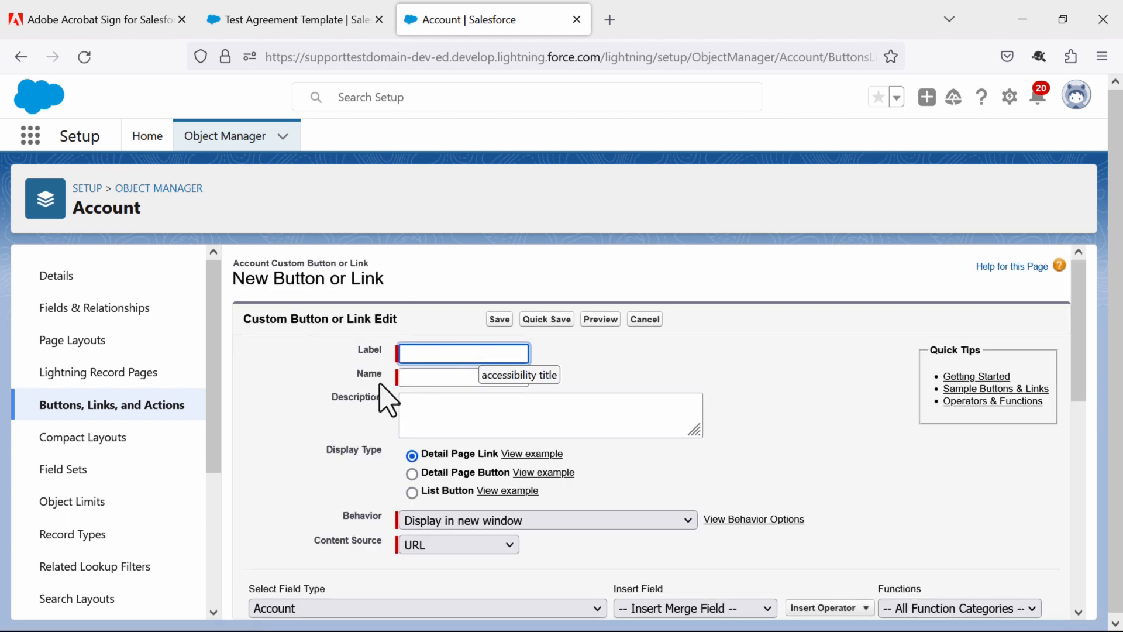
click(442, 355)
text(Test Agreement tem)
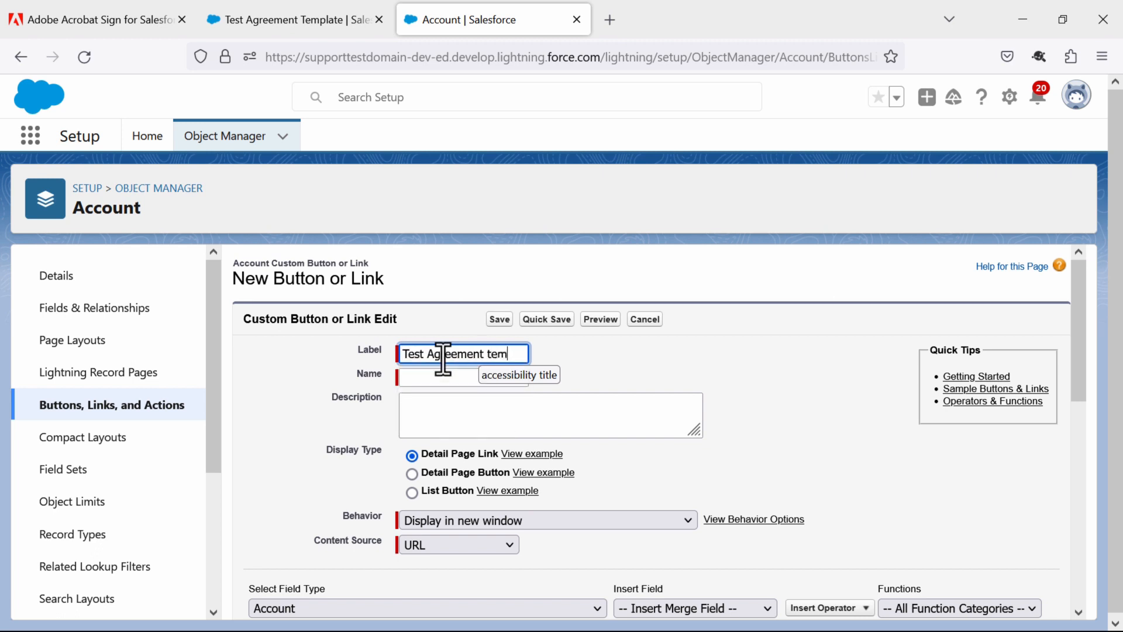
text(plate)
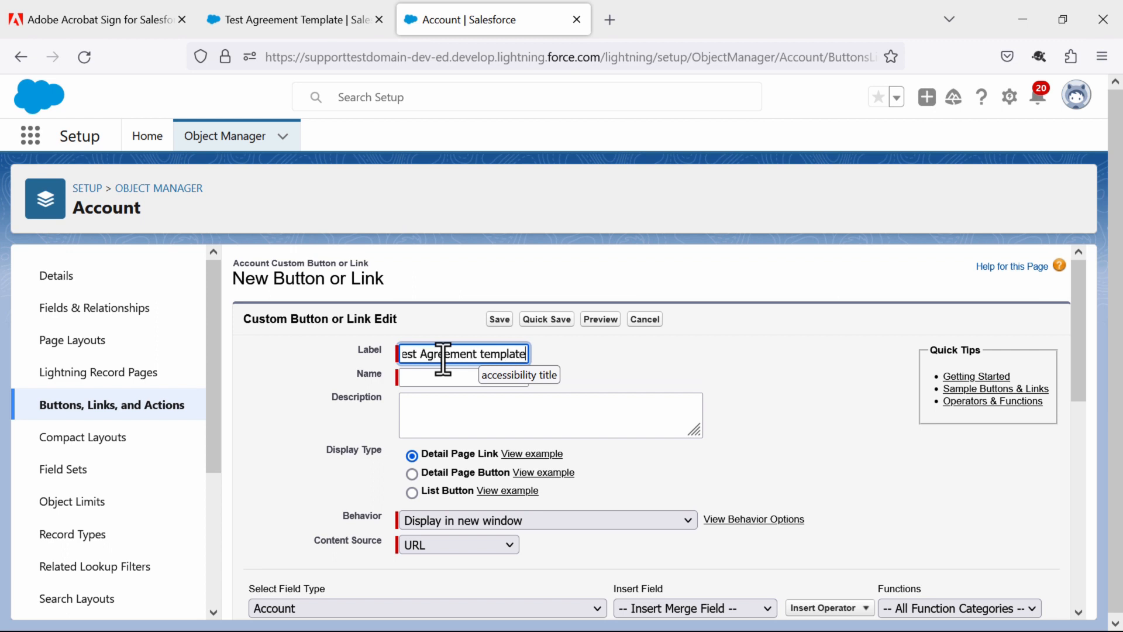
click(431, 376)
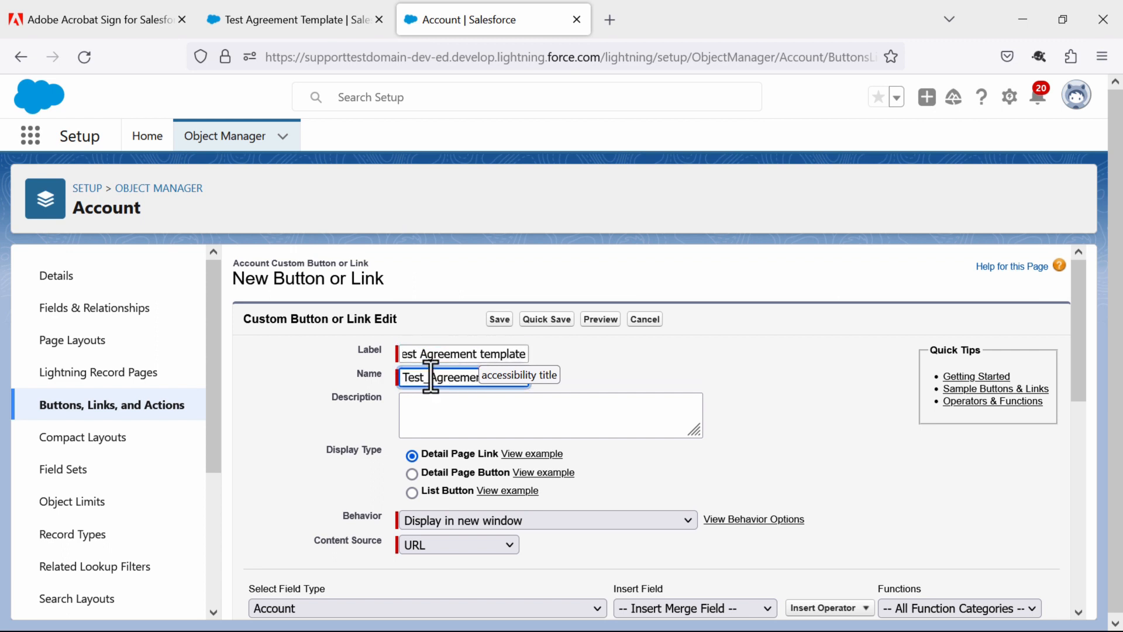
click(411, 473)
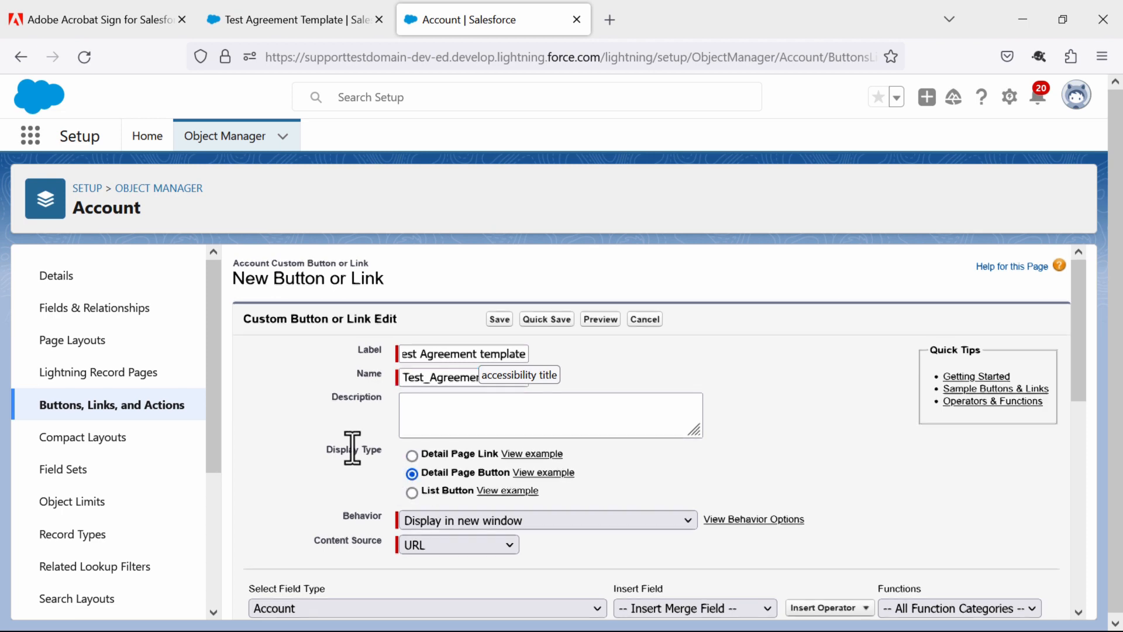
scroll(353, 446, down, 2)
scroll(353, 448, down, 4)
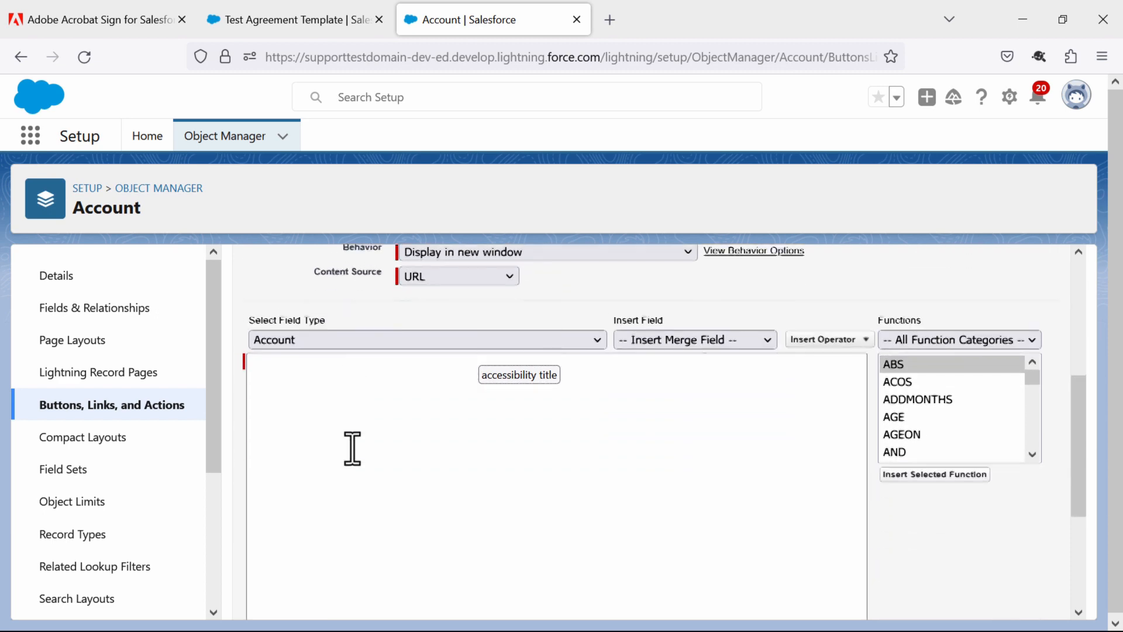
click(353, 423)
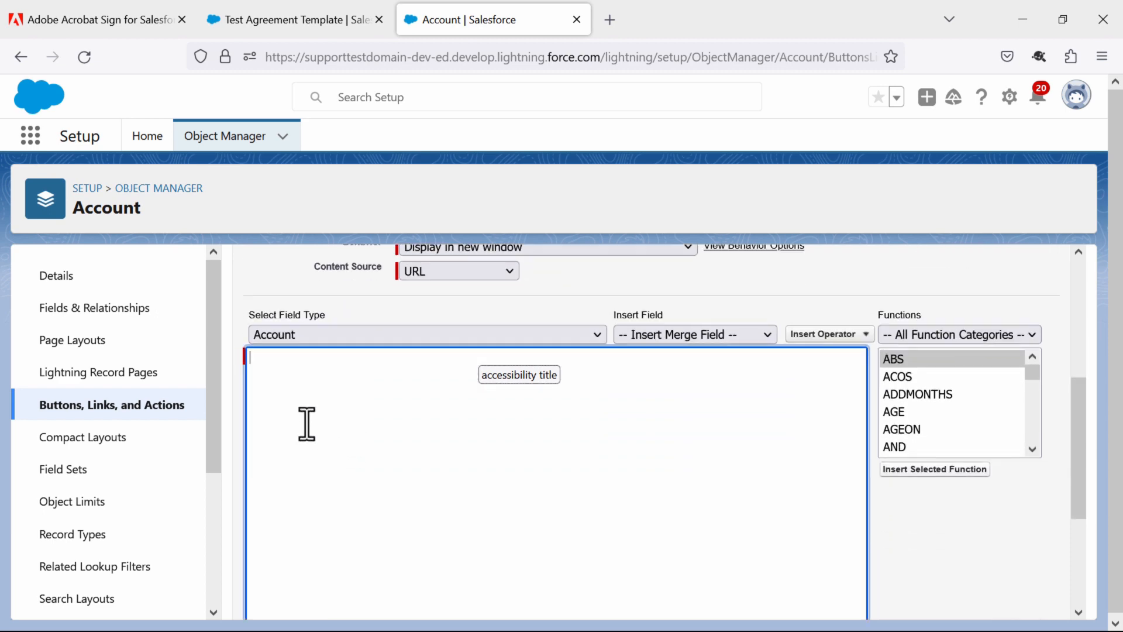
click(115, 19)
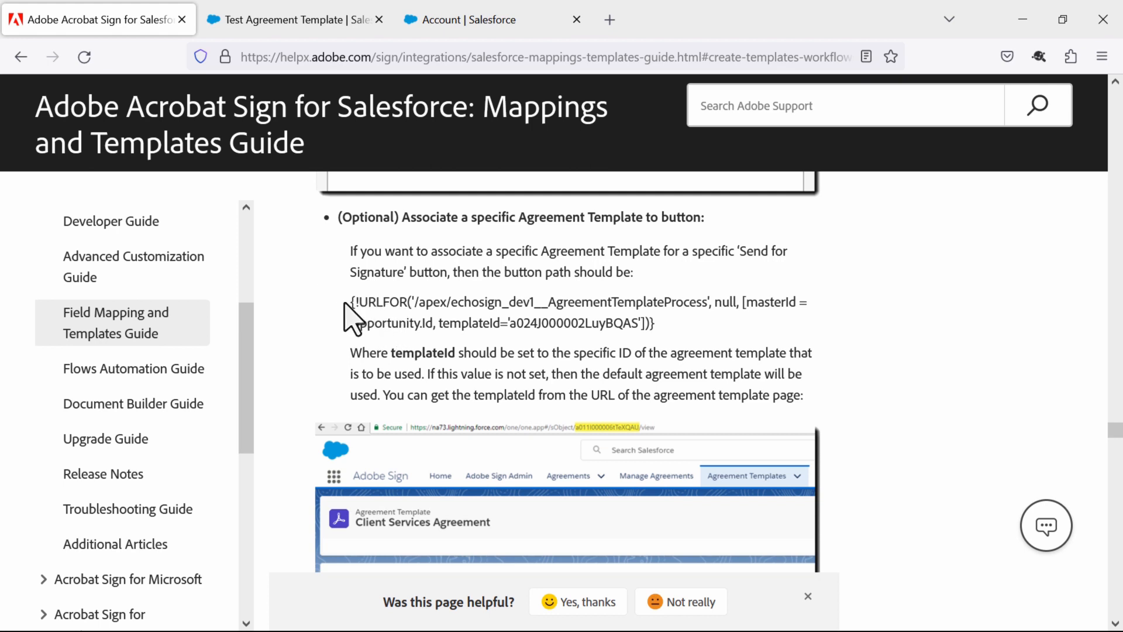
Paste the guide's sample URLFOR path into the button formula, changing Opportunity to Account
drag(350, 301, 656, 325)
key(ctrl+c)
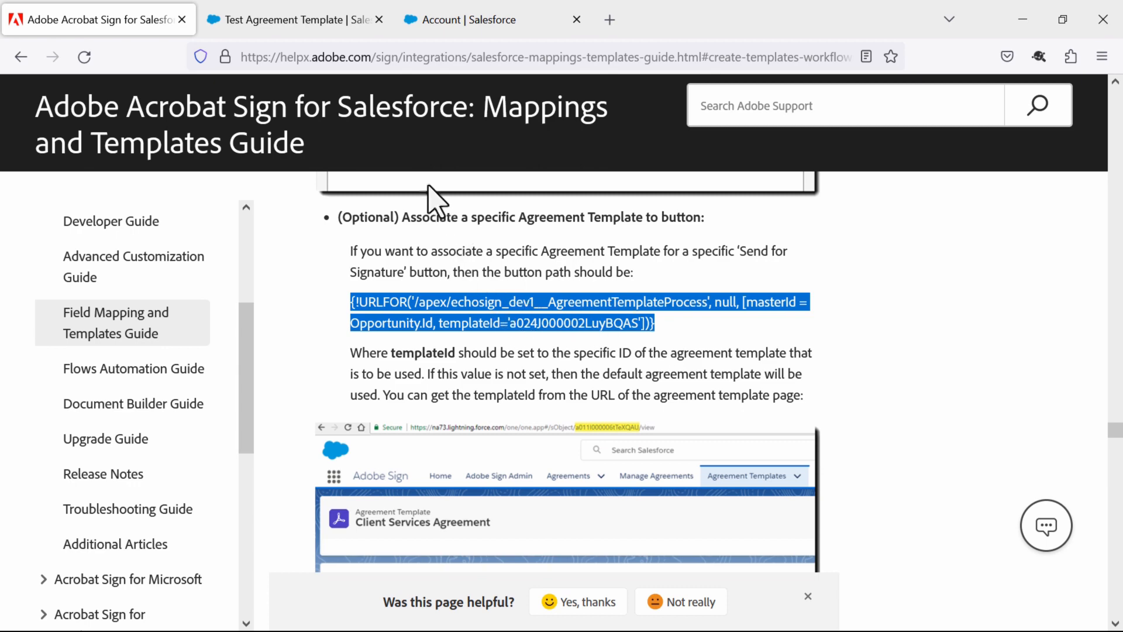
click(453, 19)
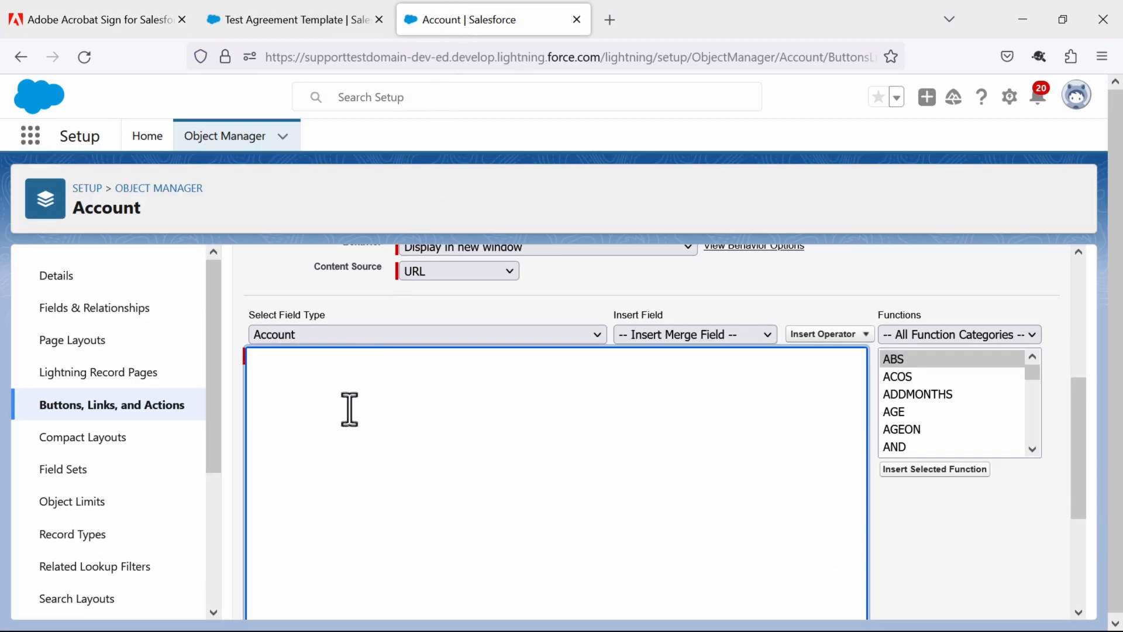
key(ctrl+v)
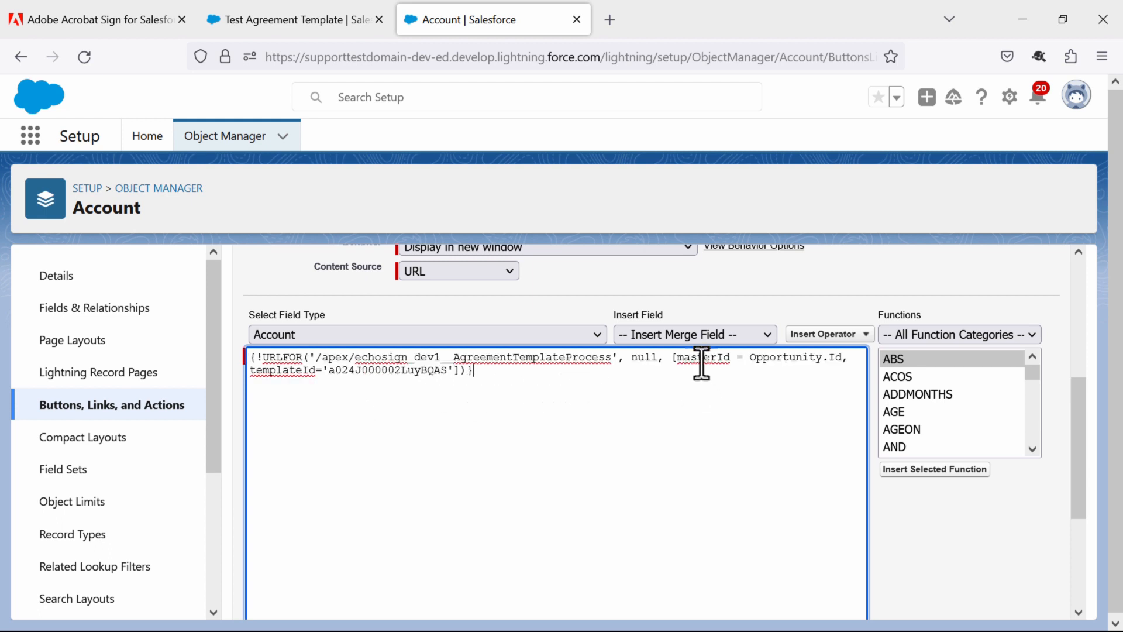
double_click(770, 357)
text(Acc)
Replace the sample template ID with the Test Agreement Template's ID a025i00000PEf4XAAT
double_click(371, 371)
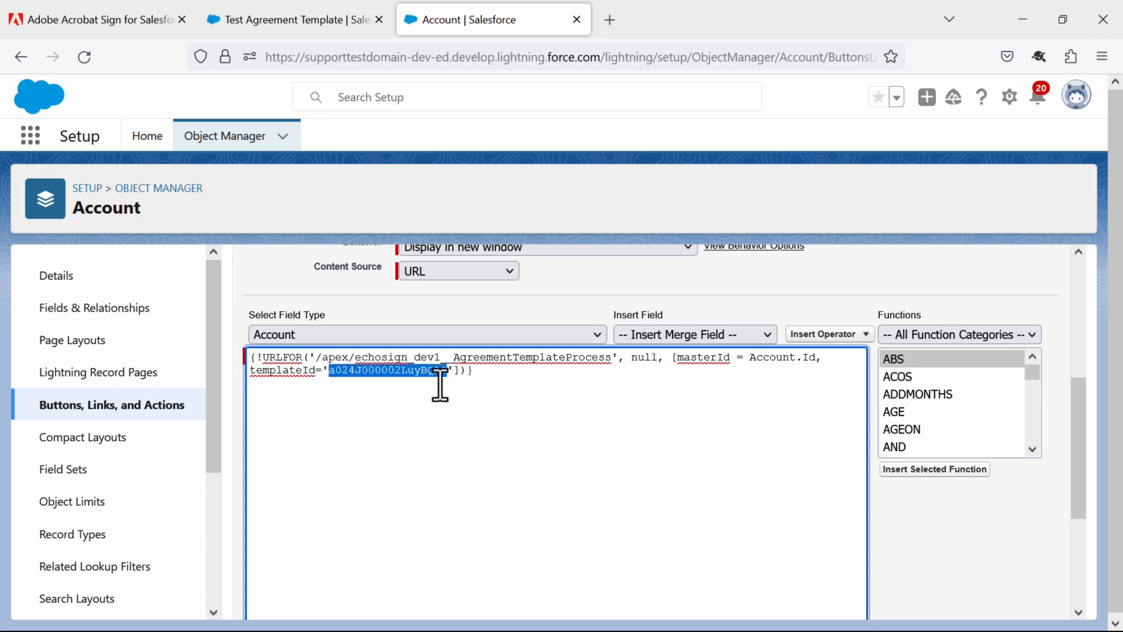
click(326, 23)
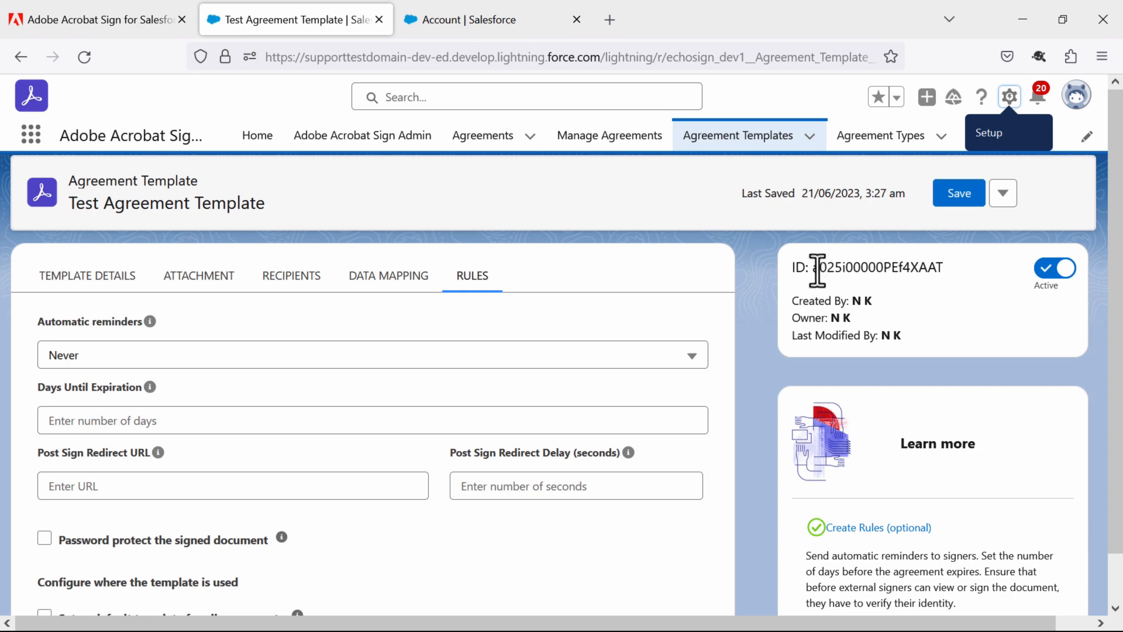
double_click(840, 268)
key(ctrl+c)
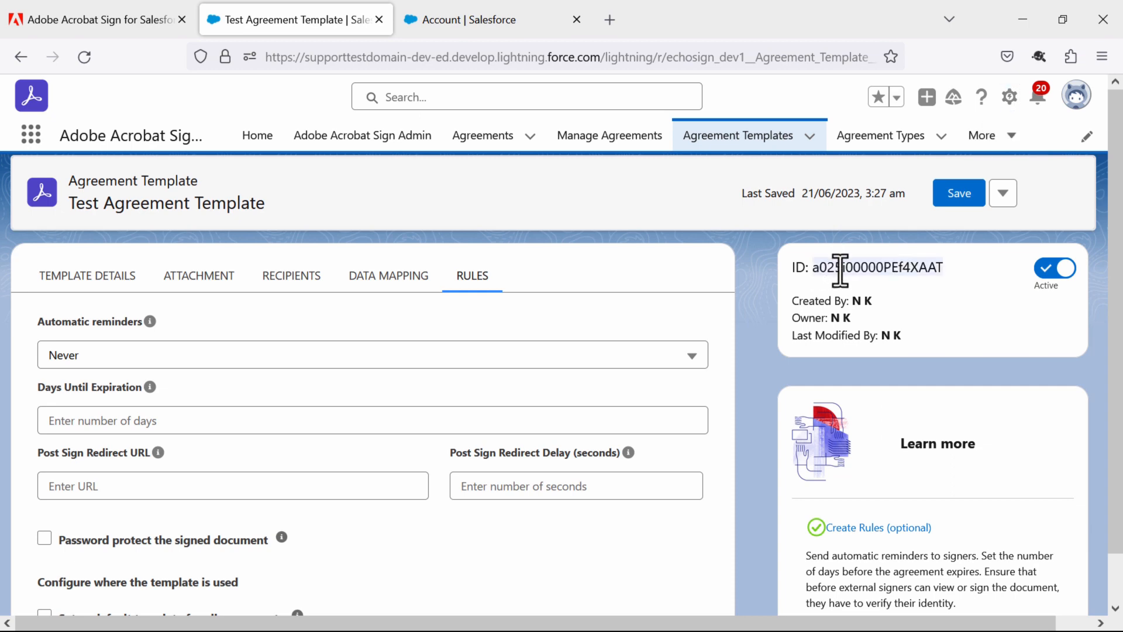
click(494, 22)
key(ctrl+v)
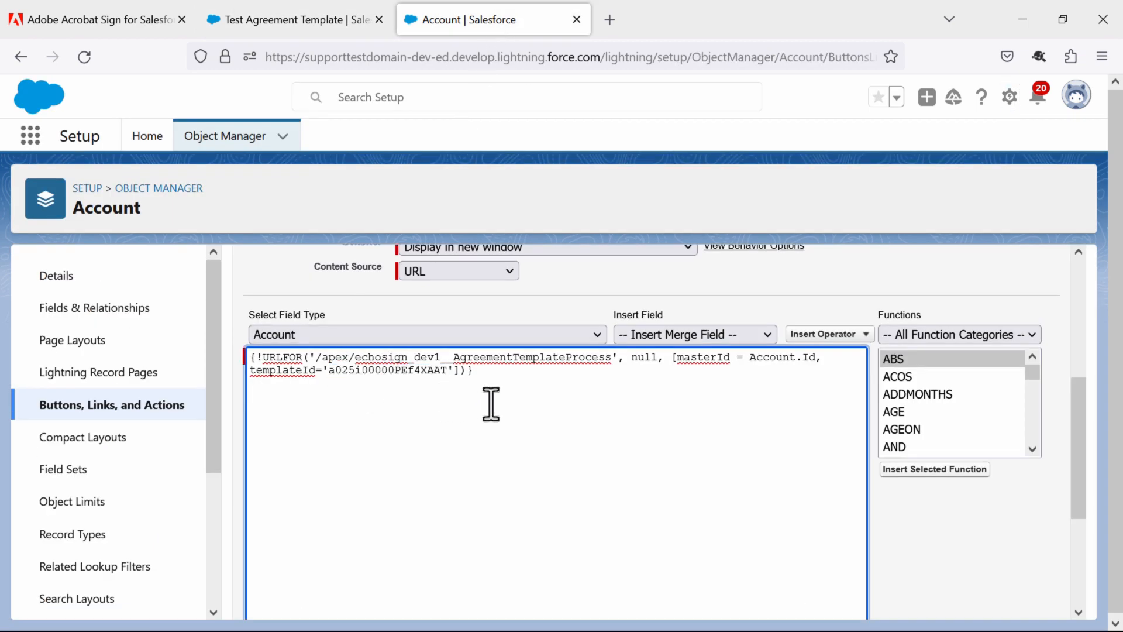
Check the formula syntax, save the button and acknowledge the page-layout notice
scroll(373, 433, down, 3)
scroll(372, 433, down, 3)
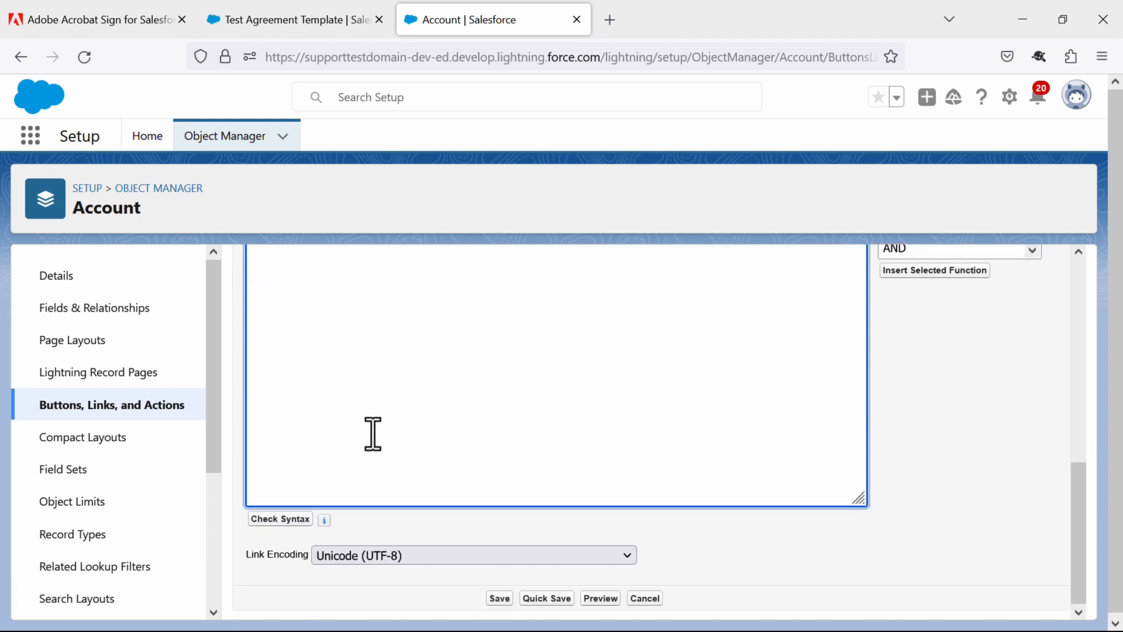
click(289, 520)
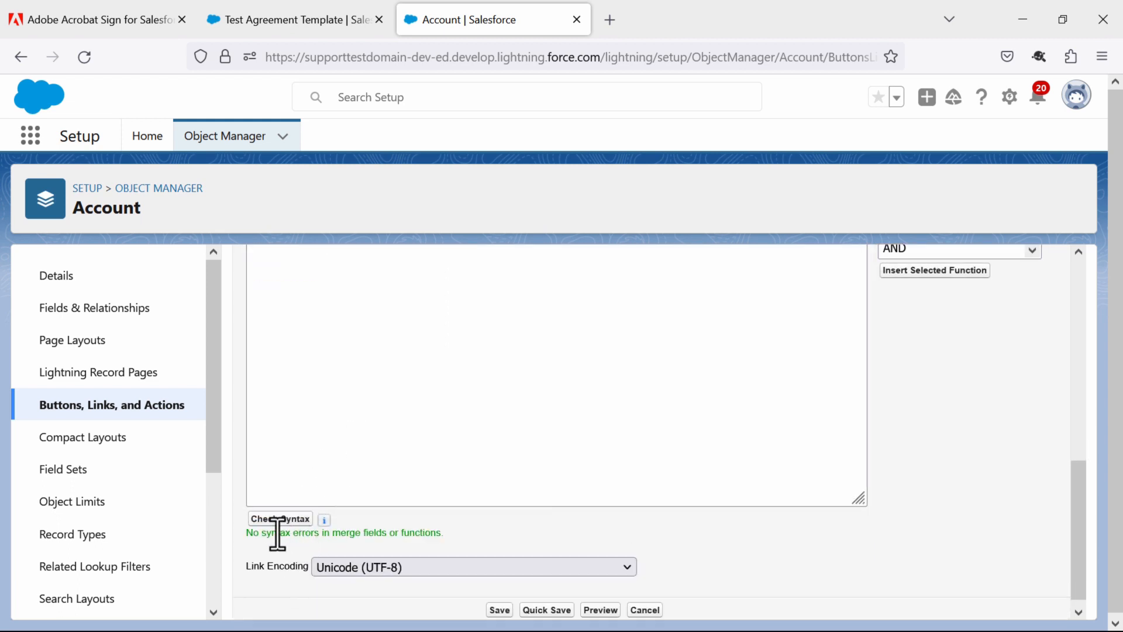
scroll(444, 538, down, 1)
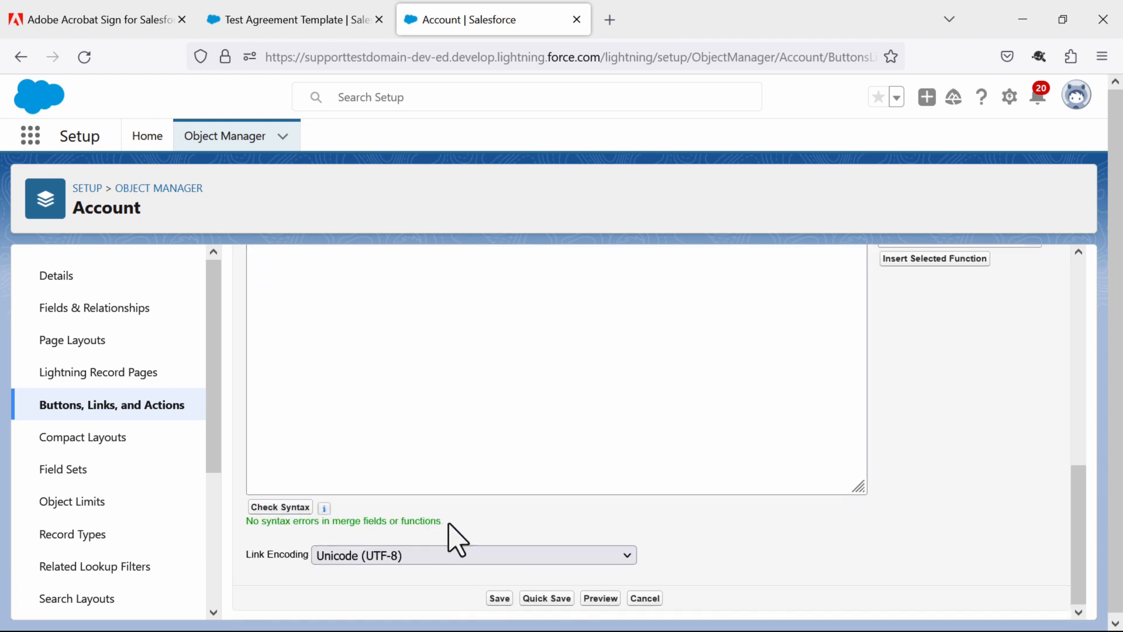
click(499, 597)
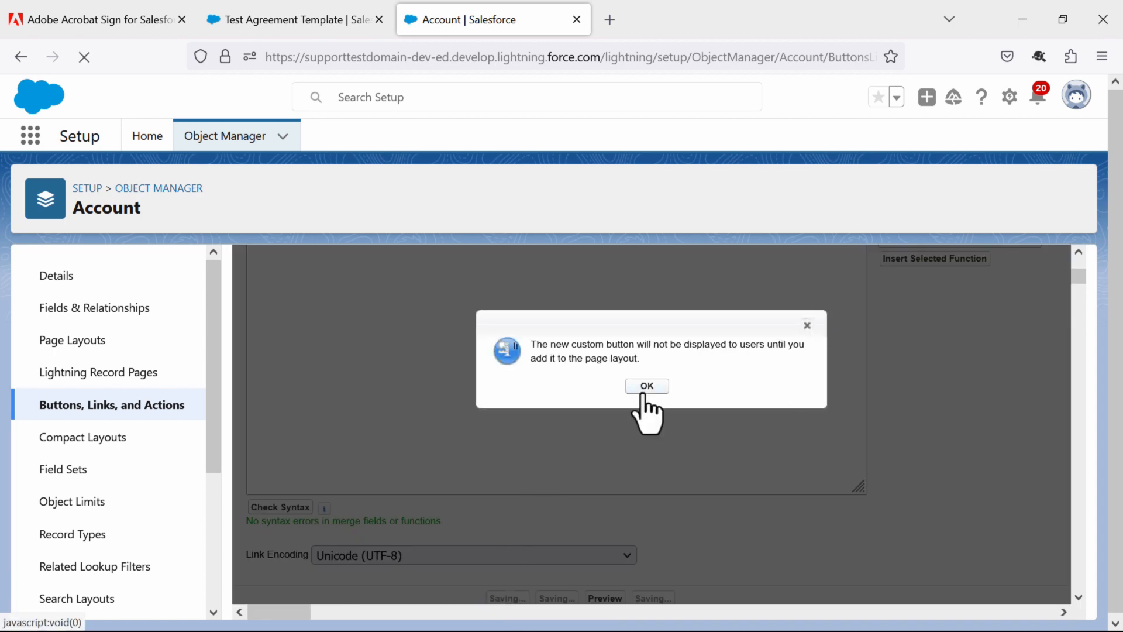
click(647, 387)
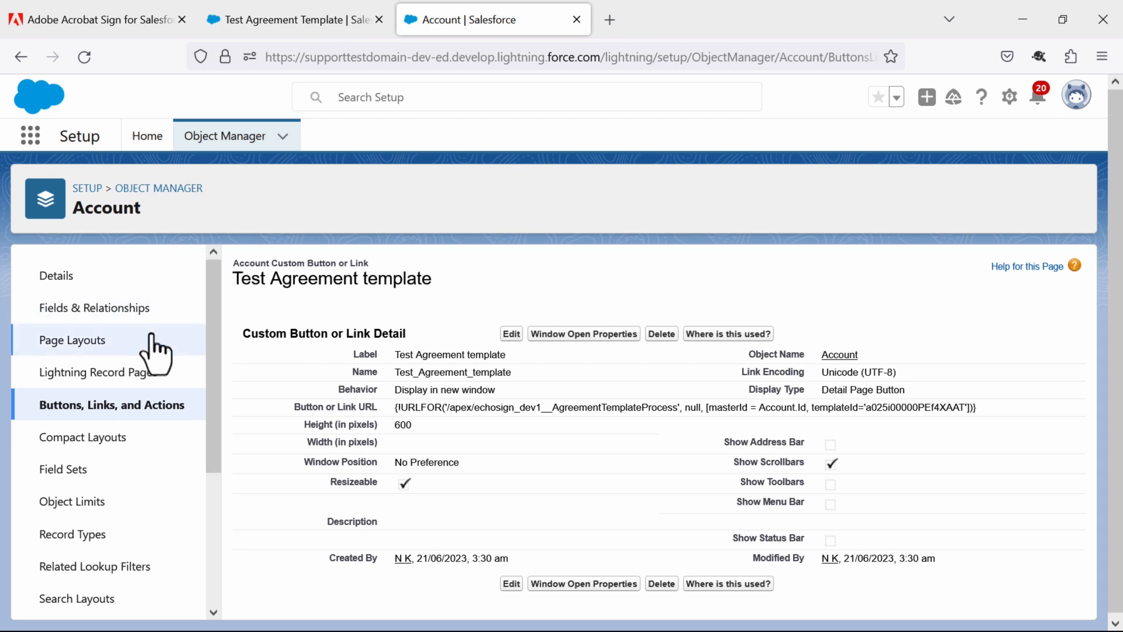
Drag the Test Agreement template action into the Account Layout's Lightning Experience Actions and save
click(86, 345)
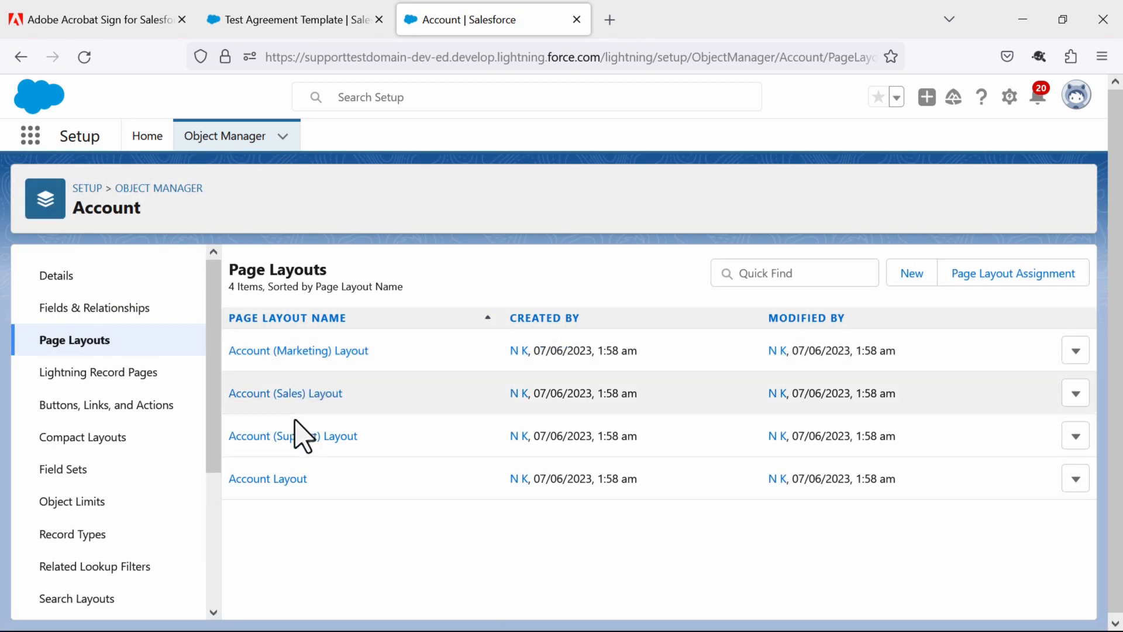
click(275, 482)
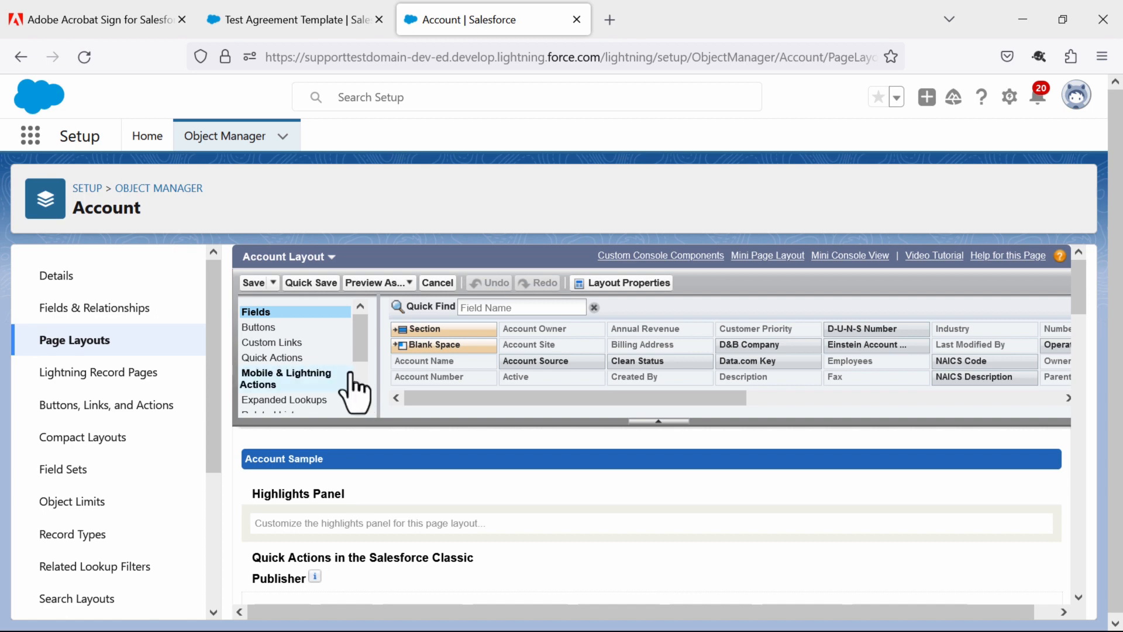
click(272, 386)
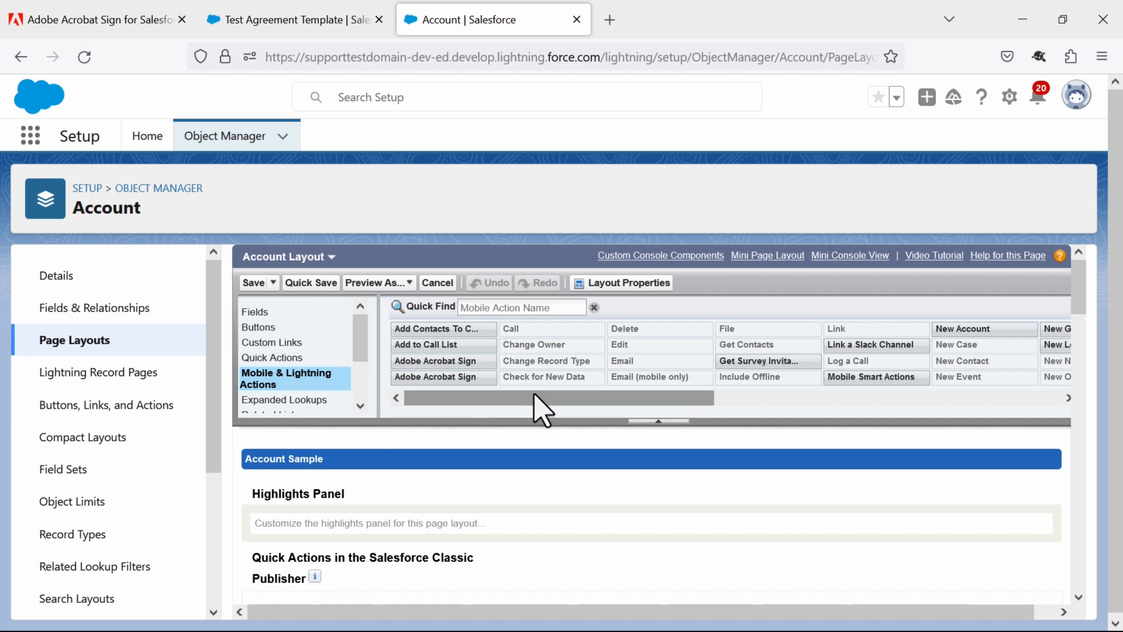
drag(543, 397, 939, 397)
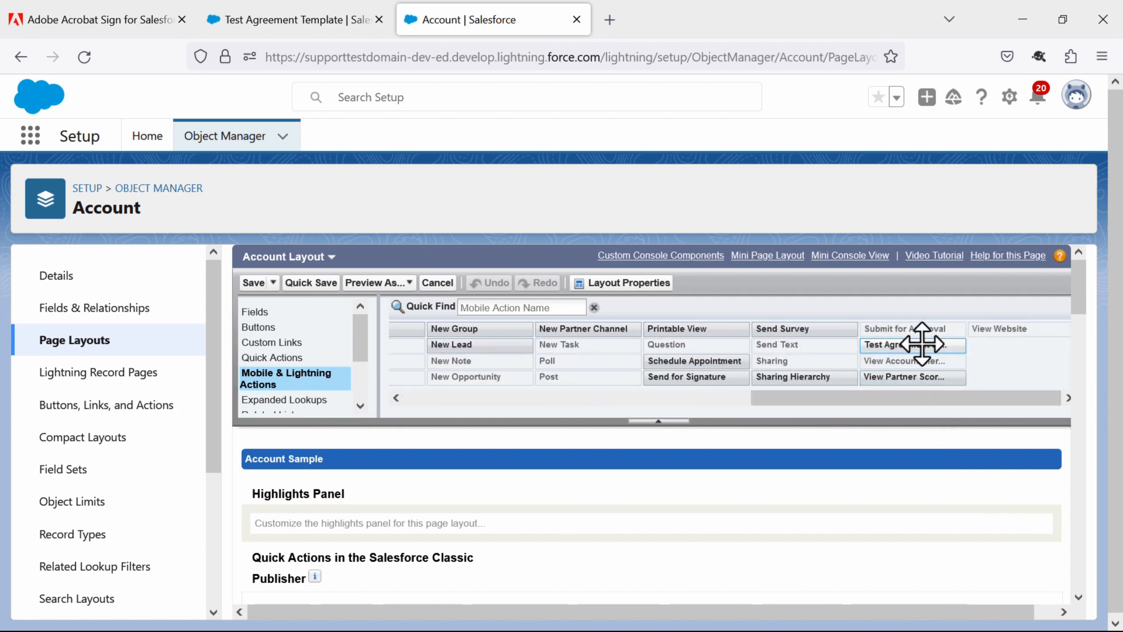
mouse_move(924, 346)
mouse_down()
mouse_move(554, 521)
mouse_move(529, 514)
mouse_move(542, 534)
mouse_move(579, 526)
mouse_move(646, 572)
mouse_move(656, 503)
mouse_up()
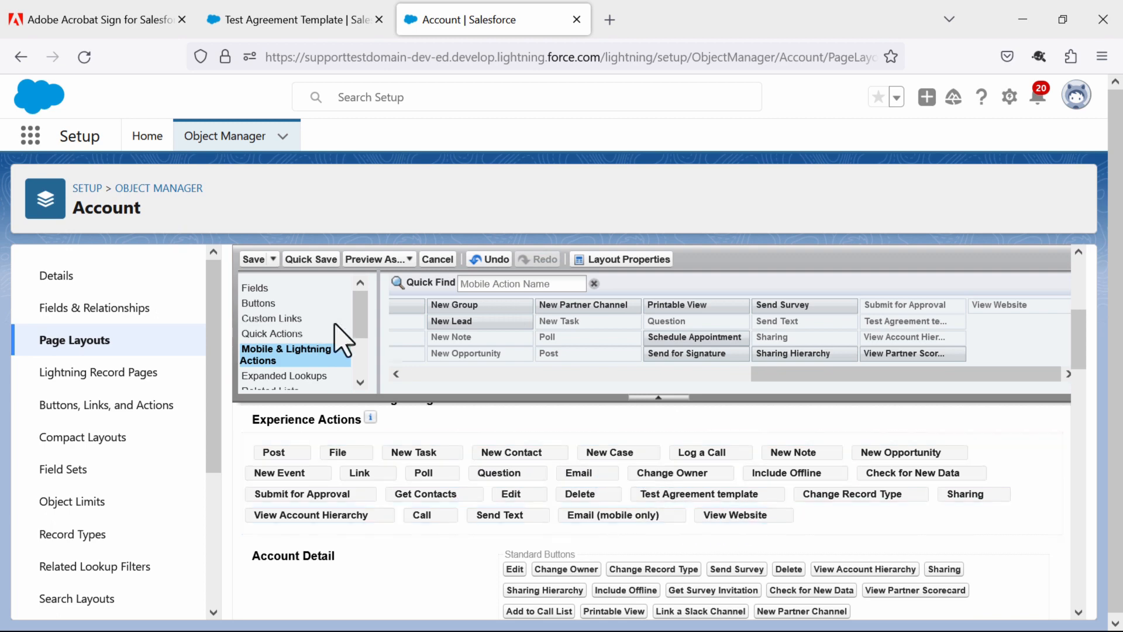
click(253, 260)
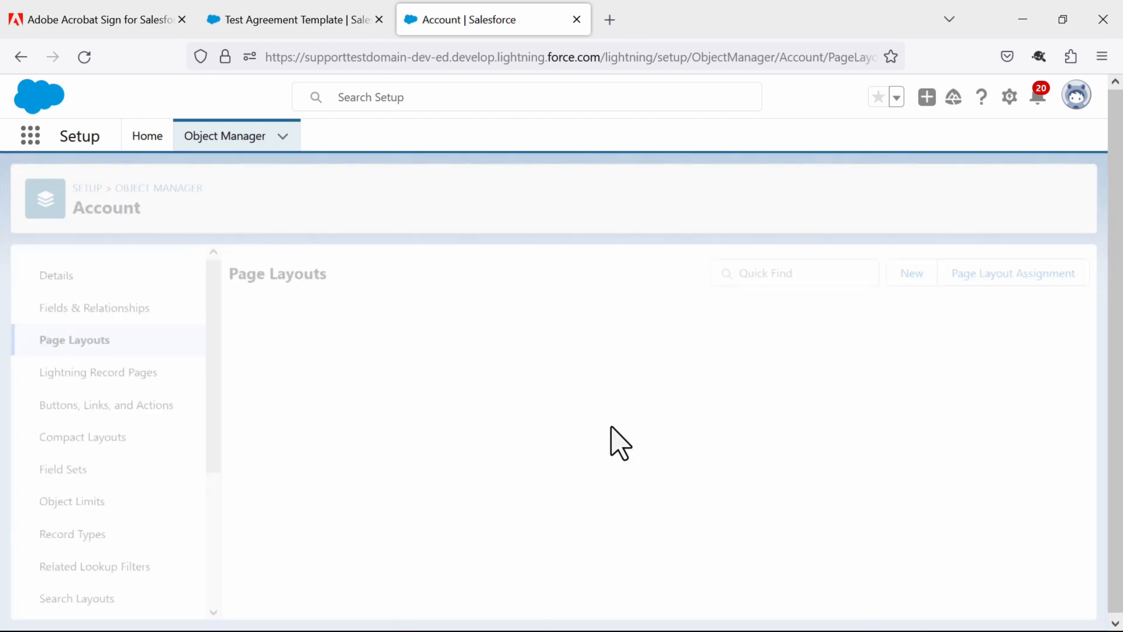
Go to Accounts through the App Launcher's View All and open Test account
click(31, 142)
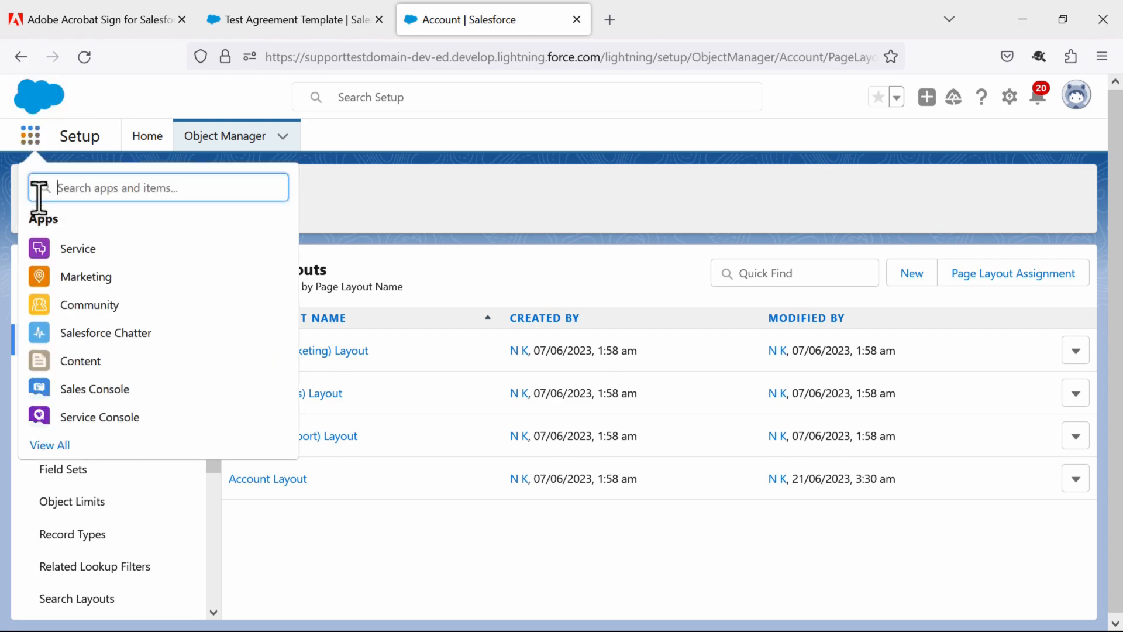
click(59, 446)
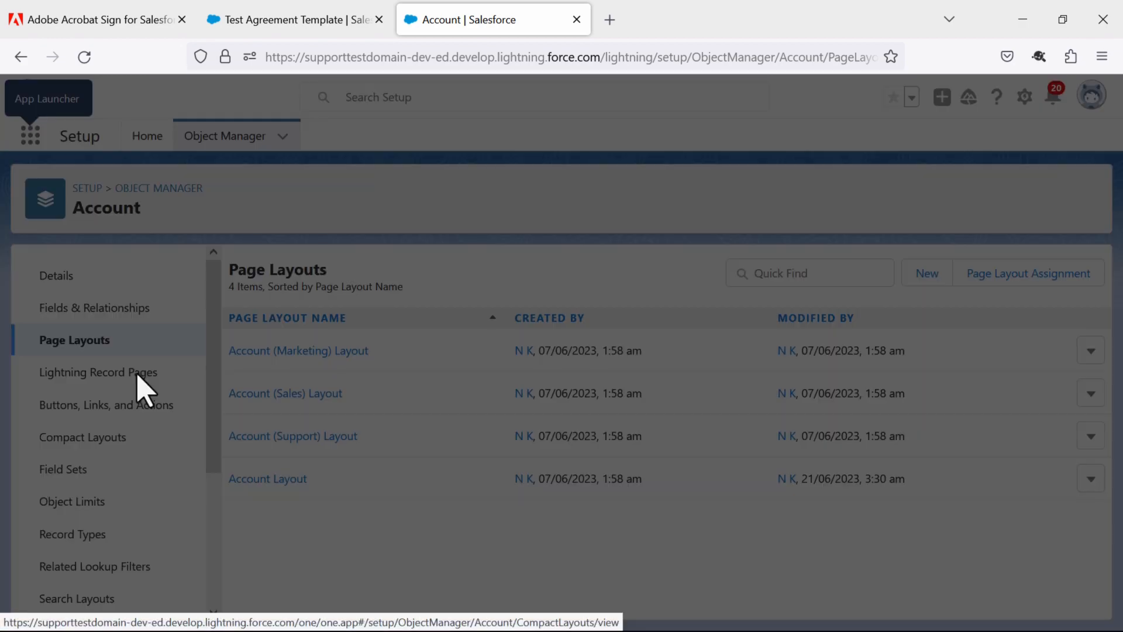
scroll(152, 387, down, 2)
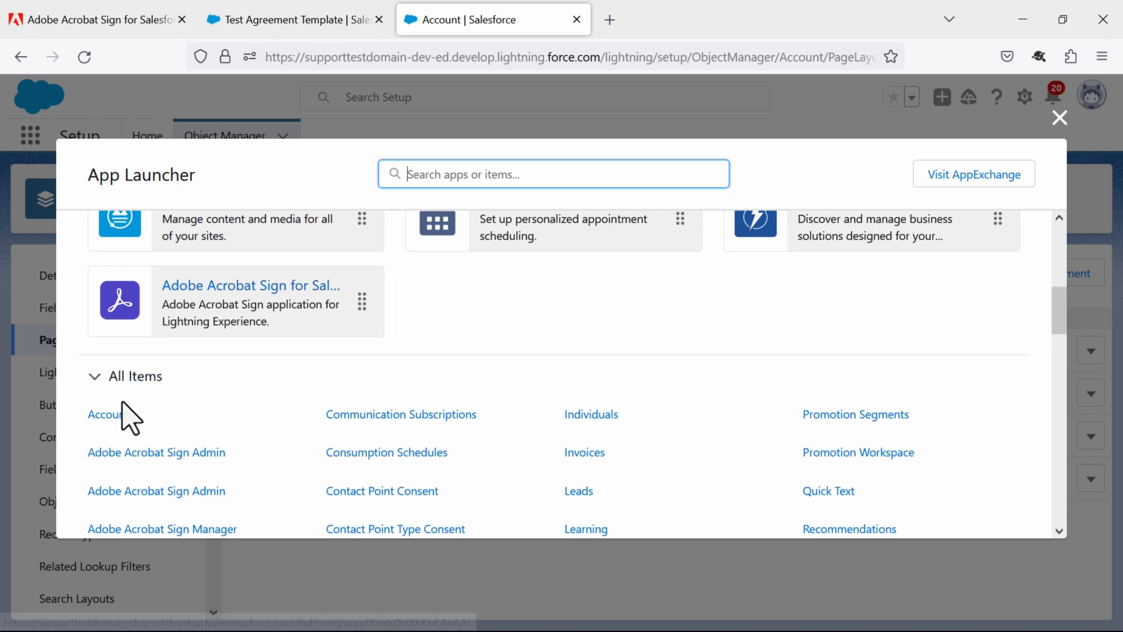
click(115, 415)
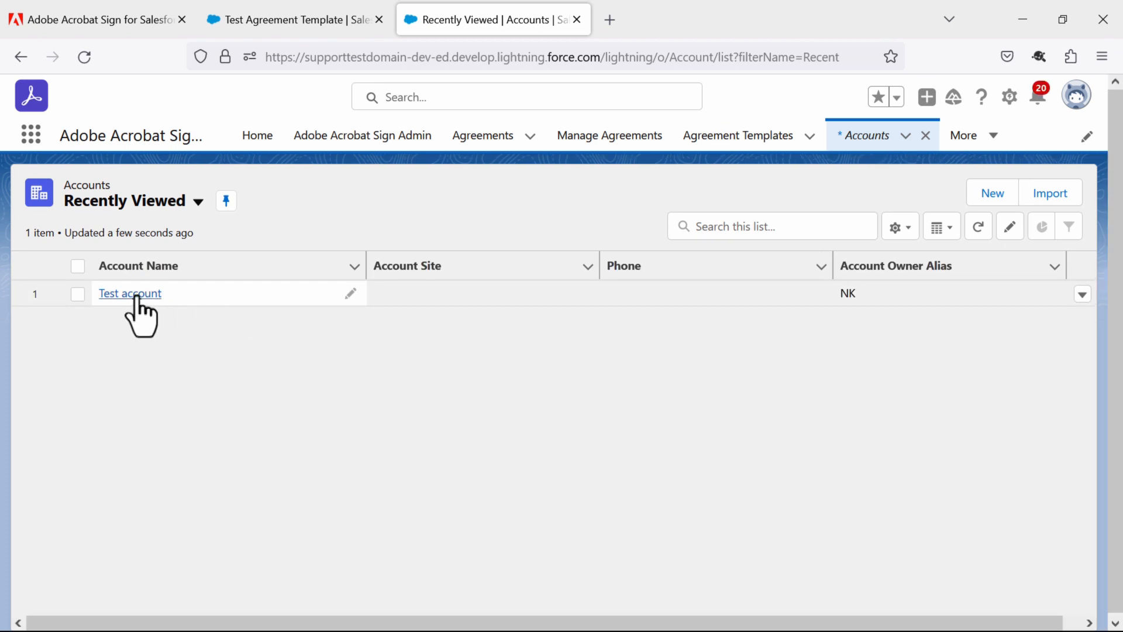
click(133, 294)
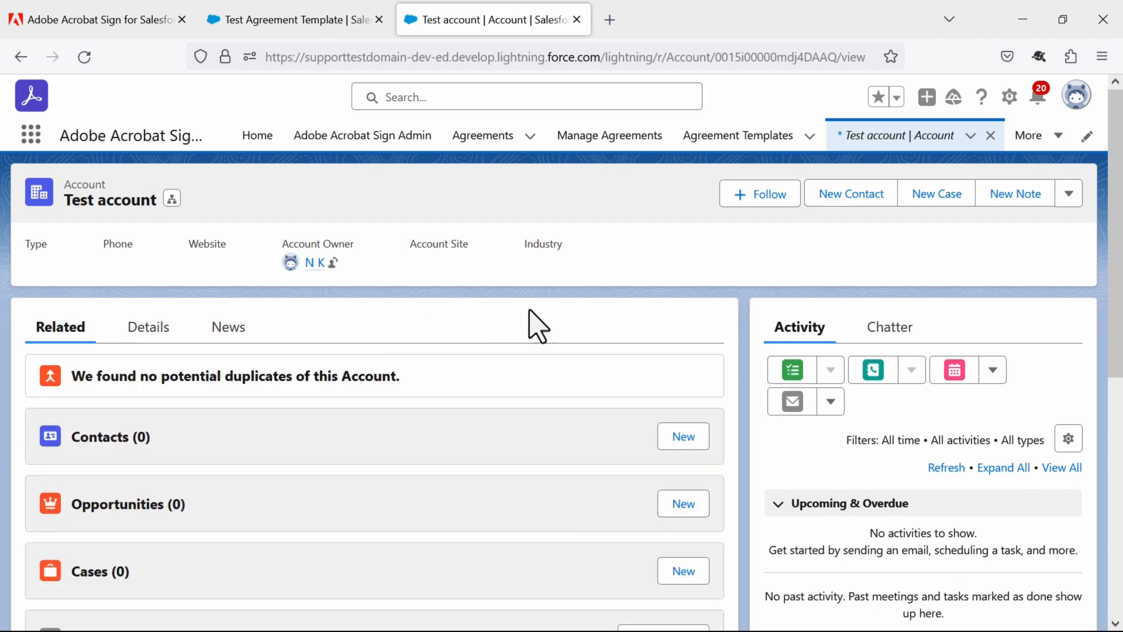
Start an agreement from the Test Agreement template and review its recipient addresses
click(1067, 196)
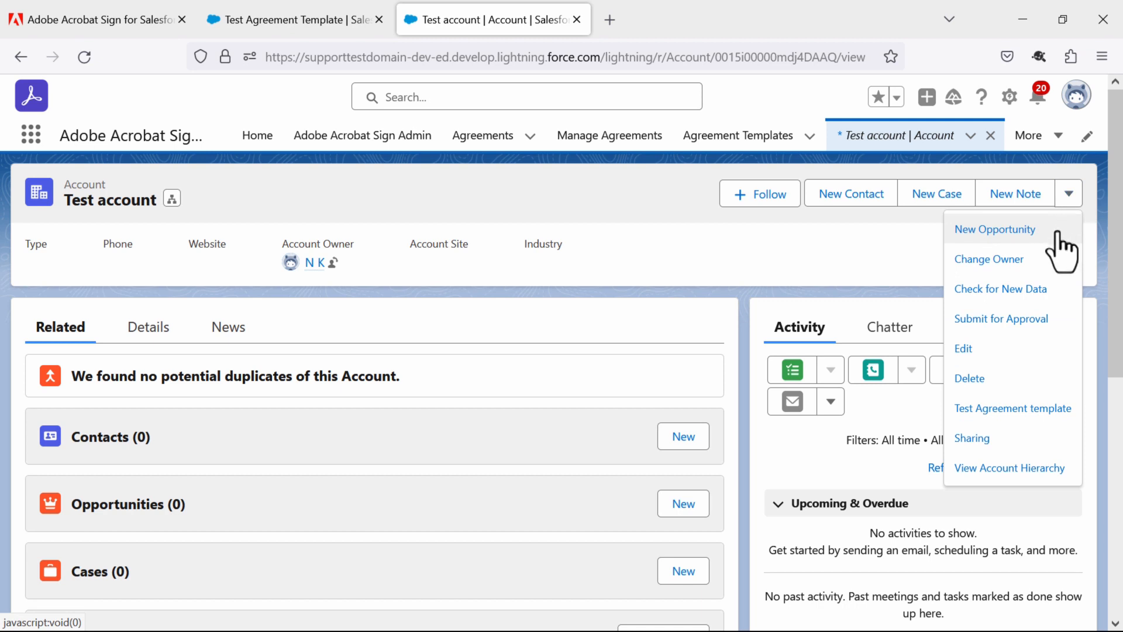
click(1009, 412)
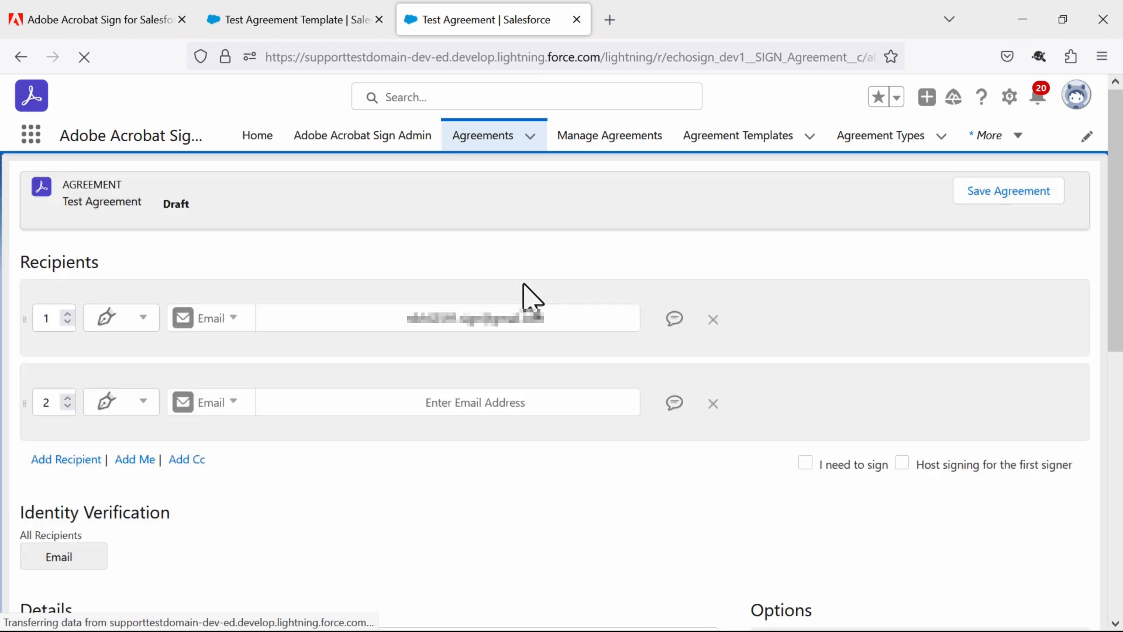
scroll(374, 310, down, 2)
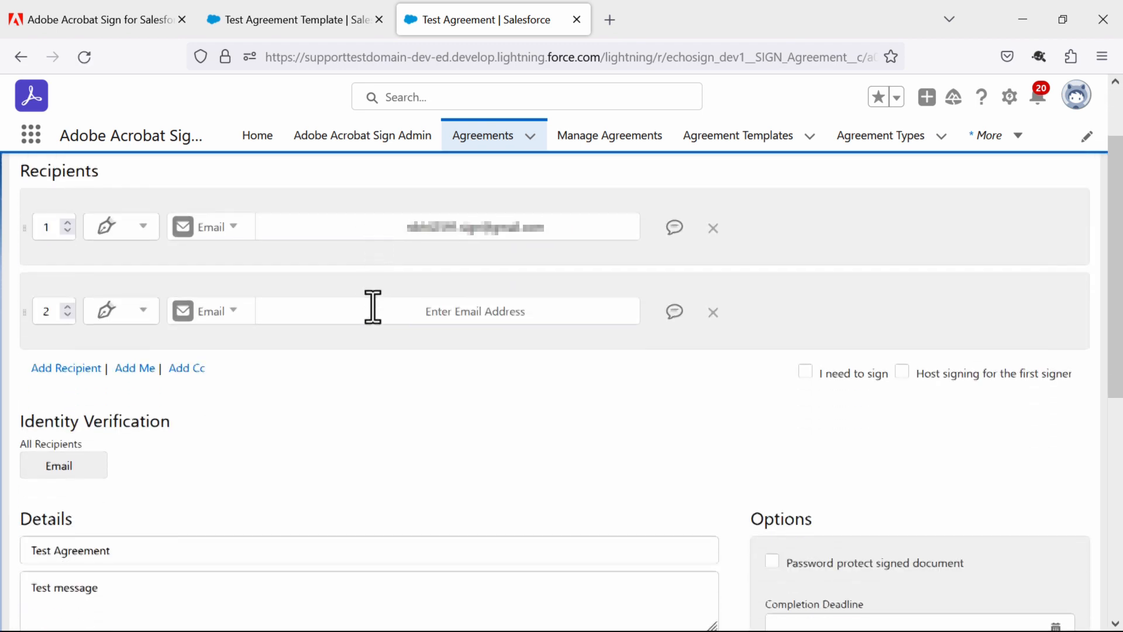
drag(561, 227, 411, 238)
click(436, 318)
scroll(426, 315, down, 2)
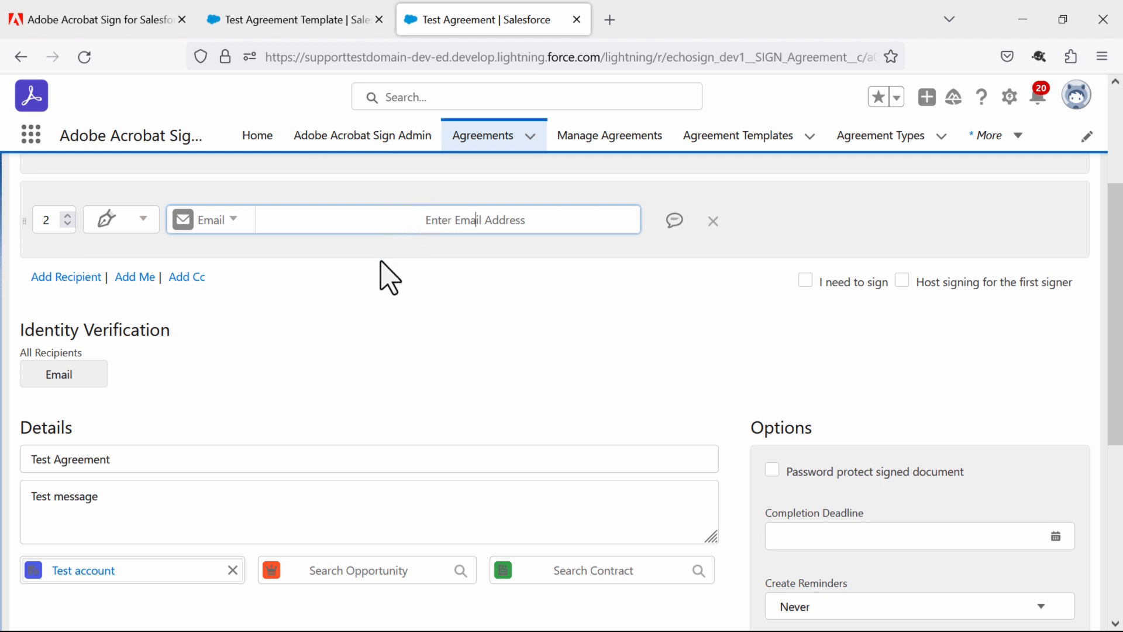
scroll(388, 278, down, 2)
Review the message, remove the empty second recipient, and send the agreement
drag(128, 370, 9, 366)
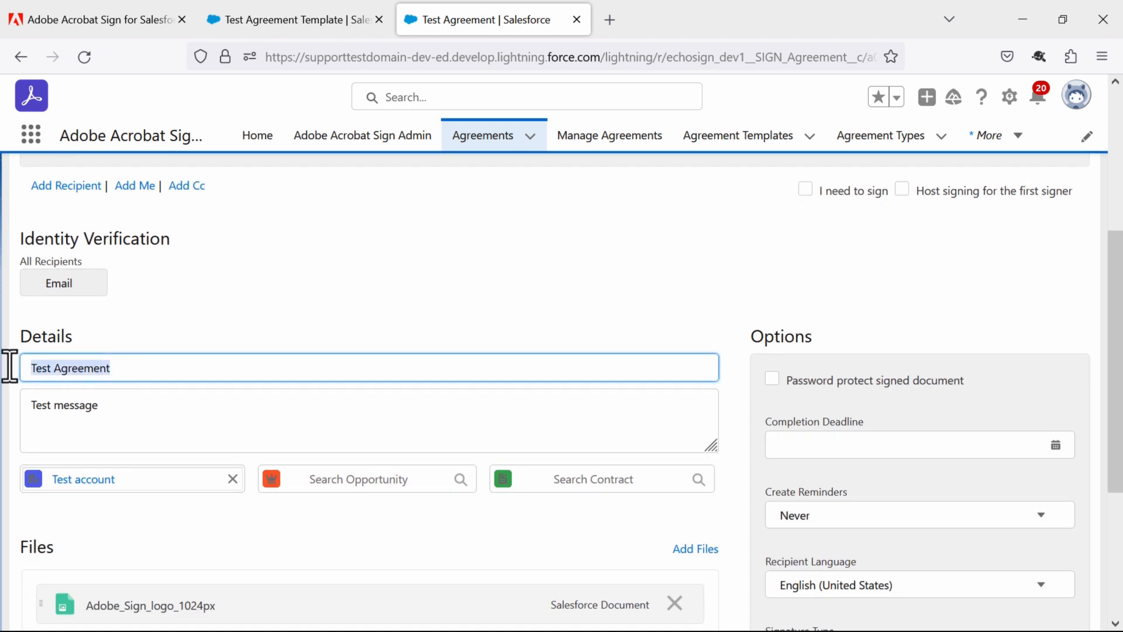
drag(109, 405, 36, 403)
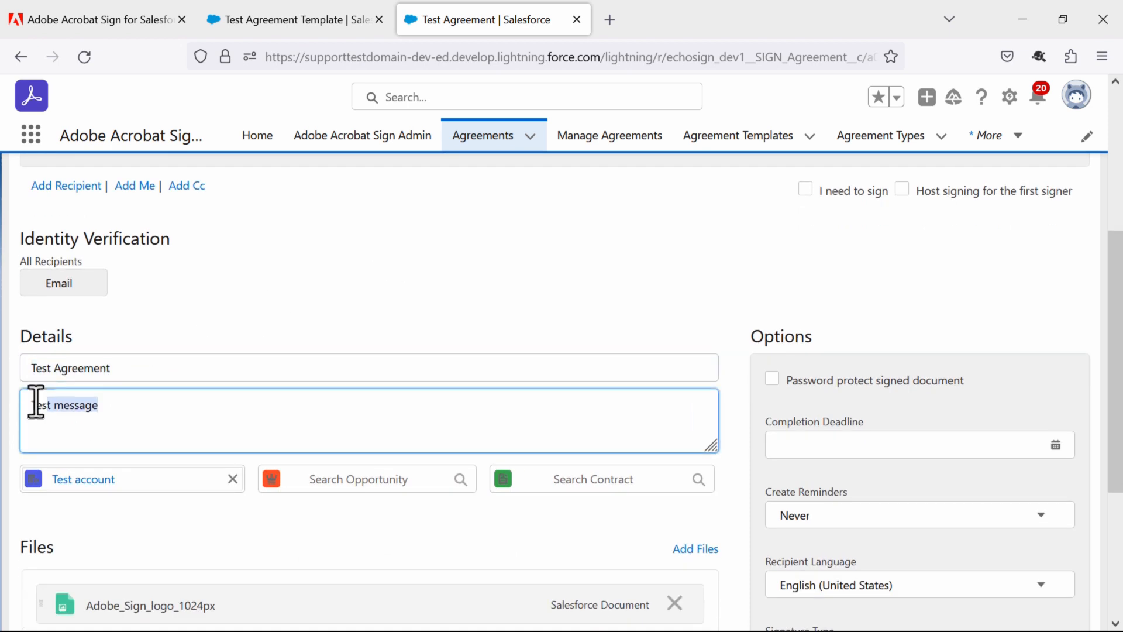
scroll(206, 393, down, 2)
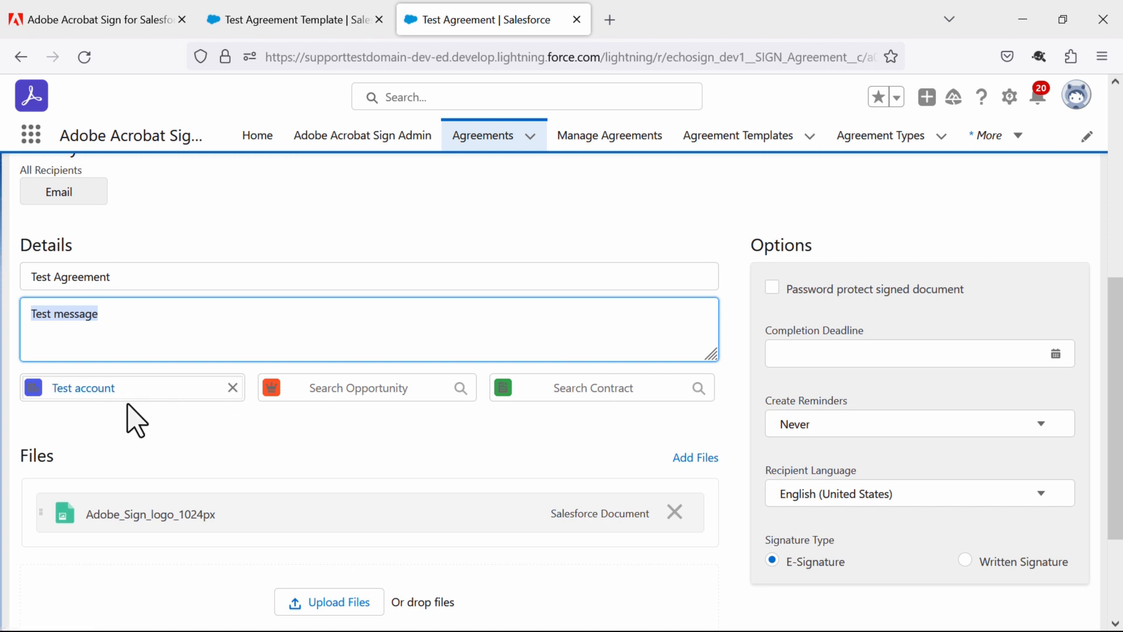
scroll(139, 420, down, 3)
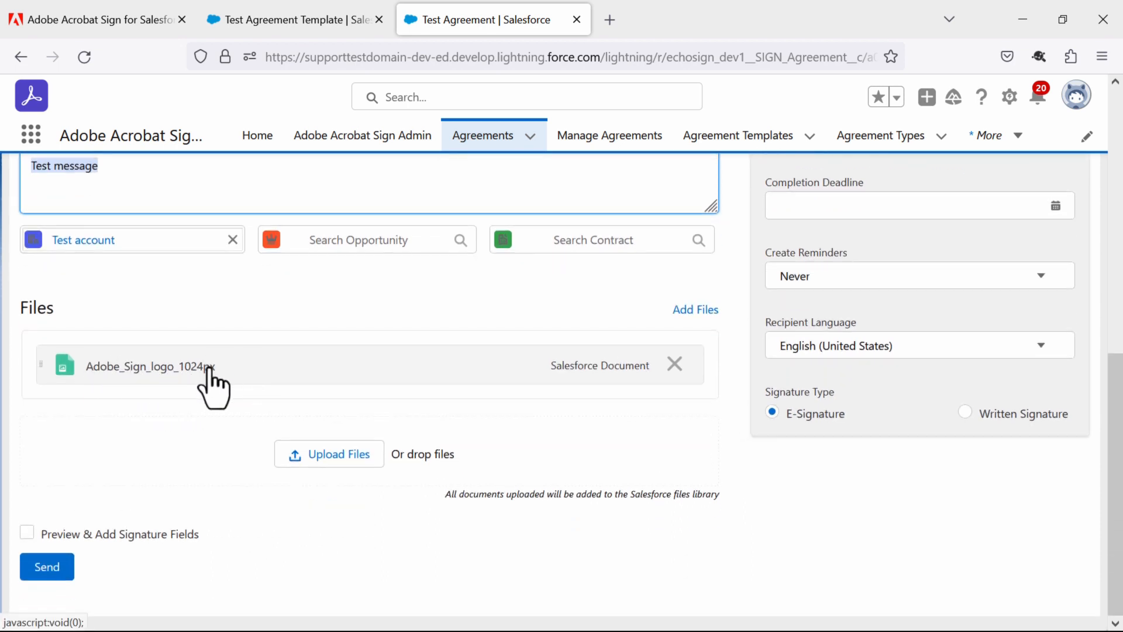
scroll(234, 462, up, 7)
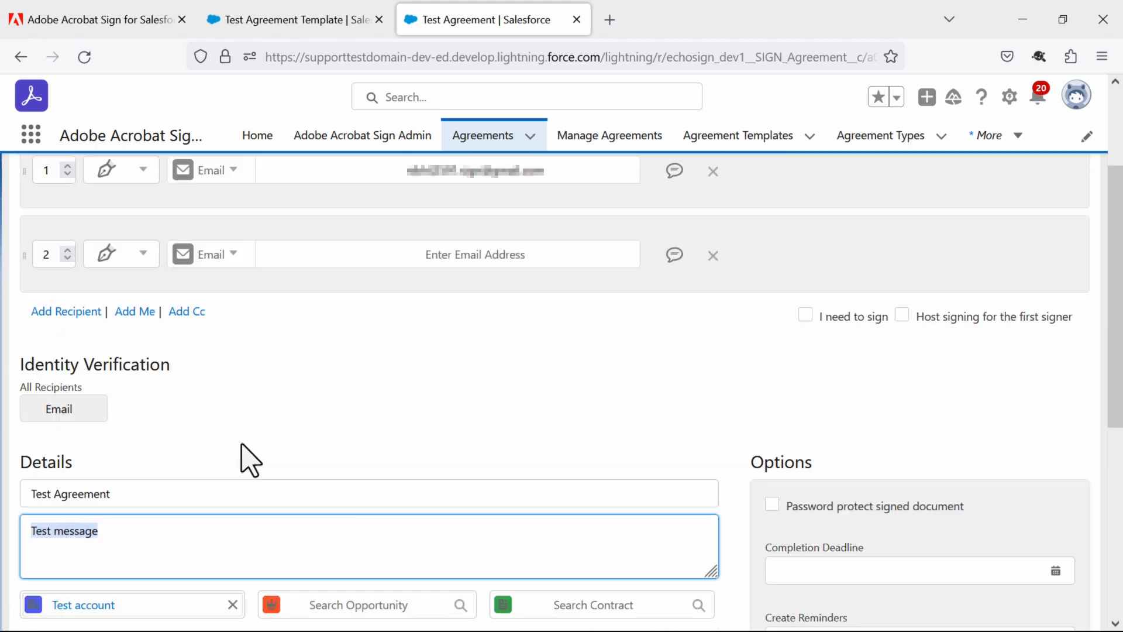
scroll(257, 456, up, 2)
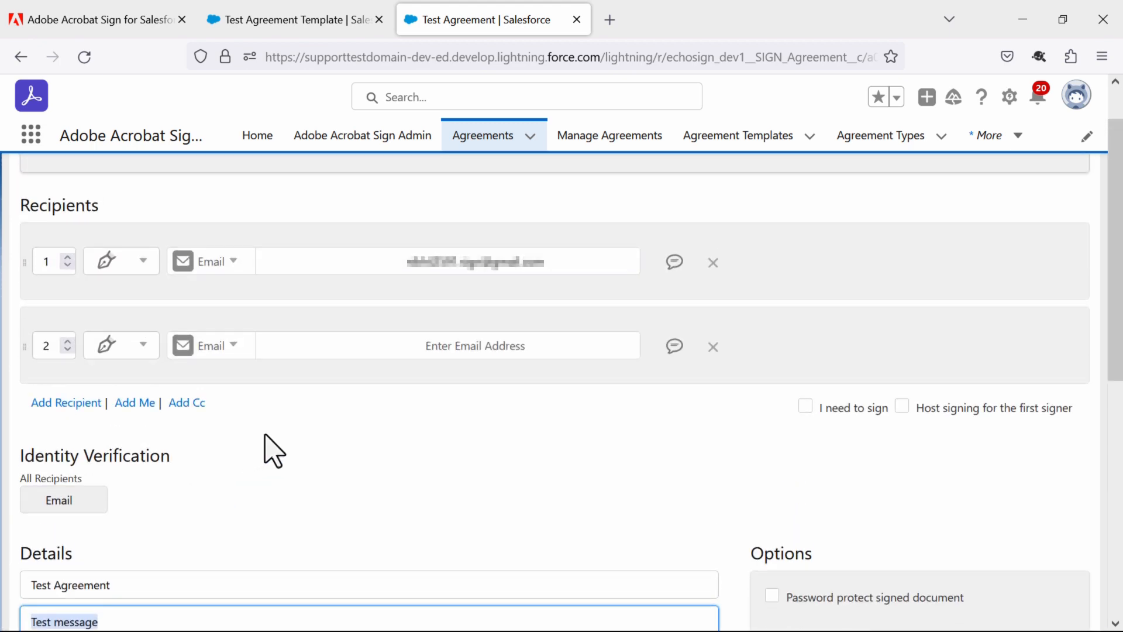
click(713, 347)
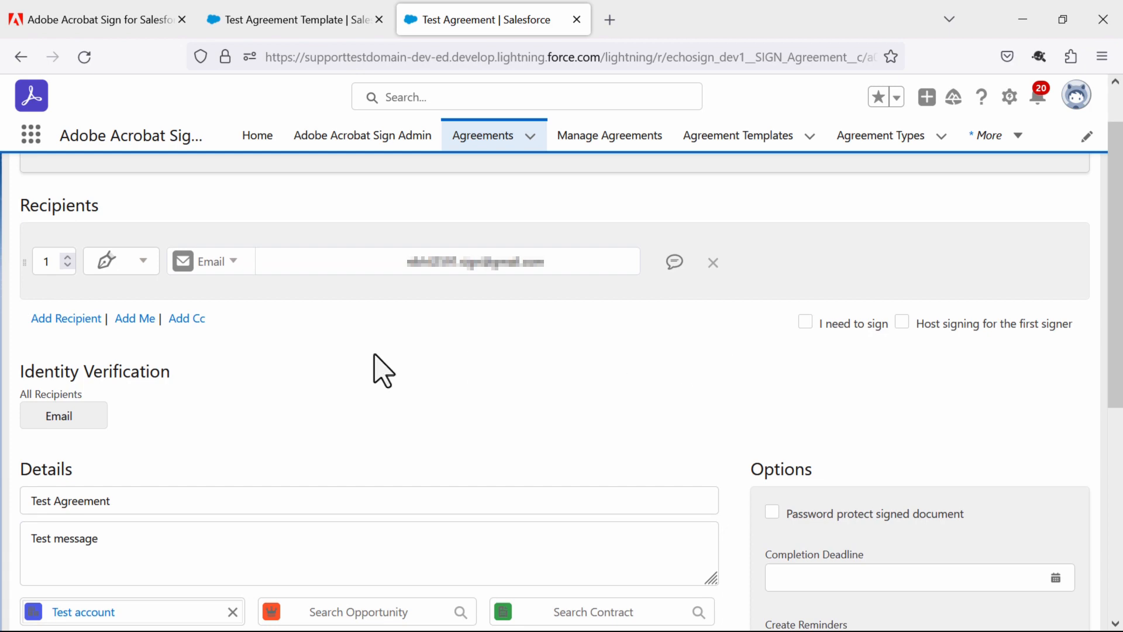
scroll(246, 383, down, 6)
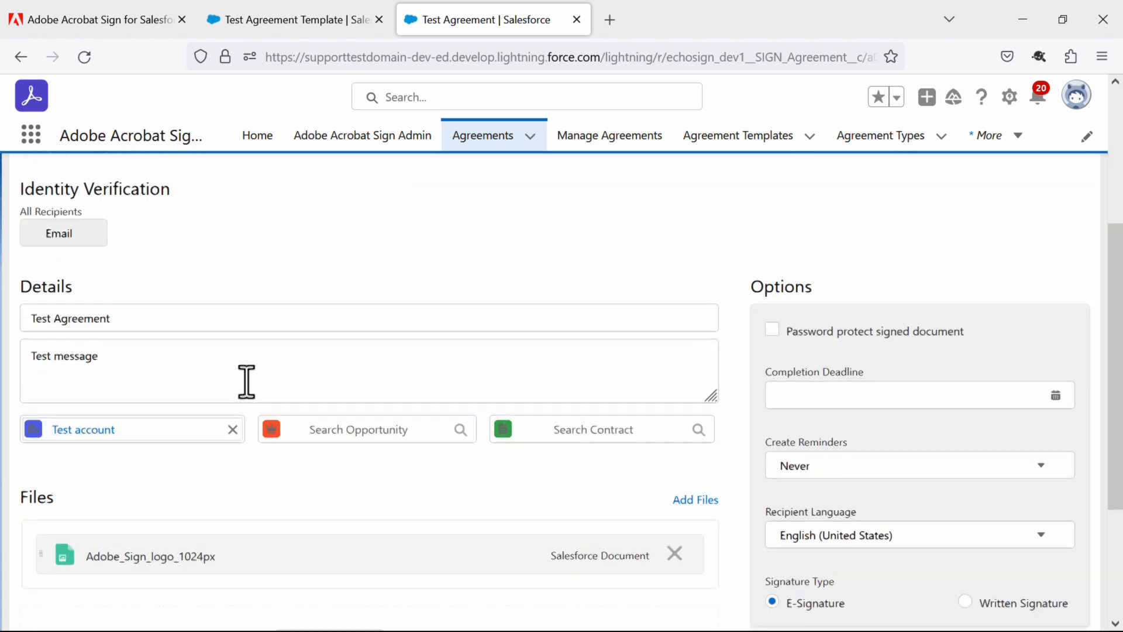
click(46, 570)
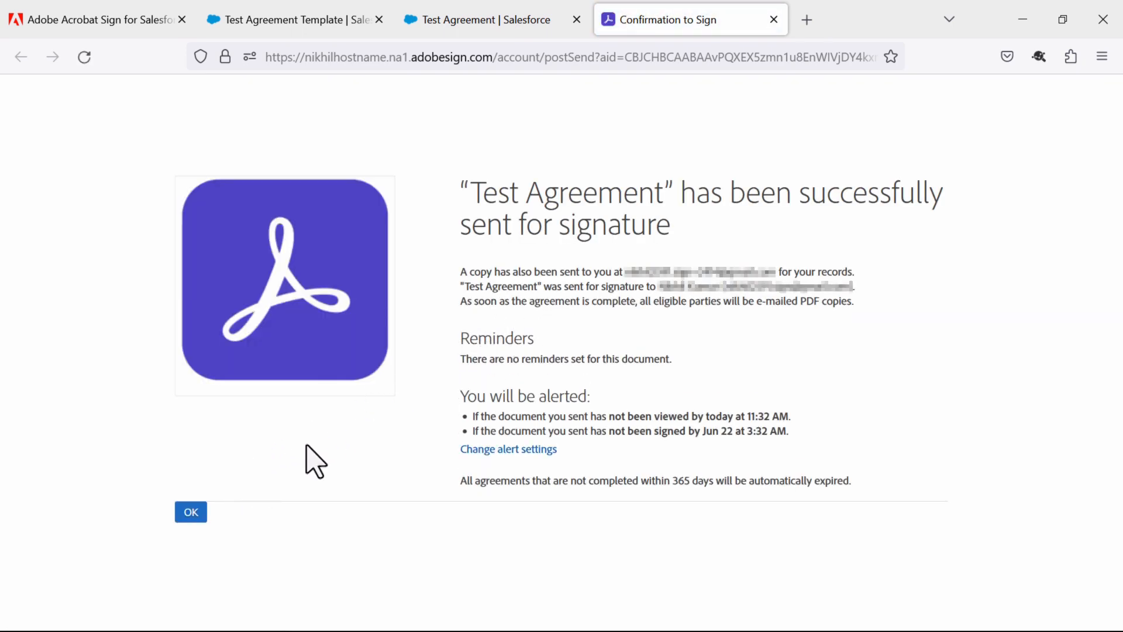
Dismiss the confirmation and check the Test Agreement record's Out for Signature status
click(191, 513)
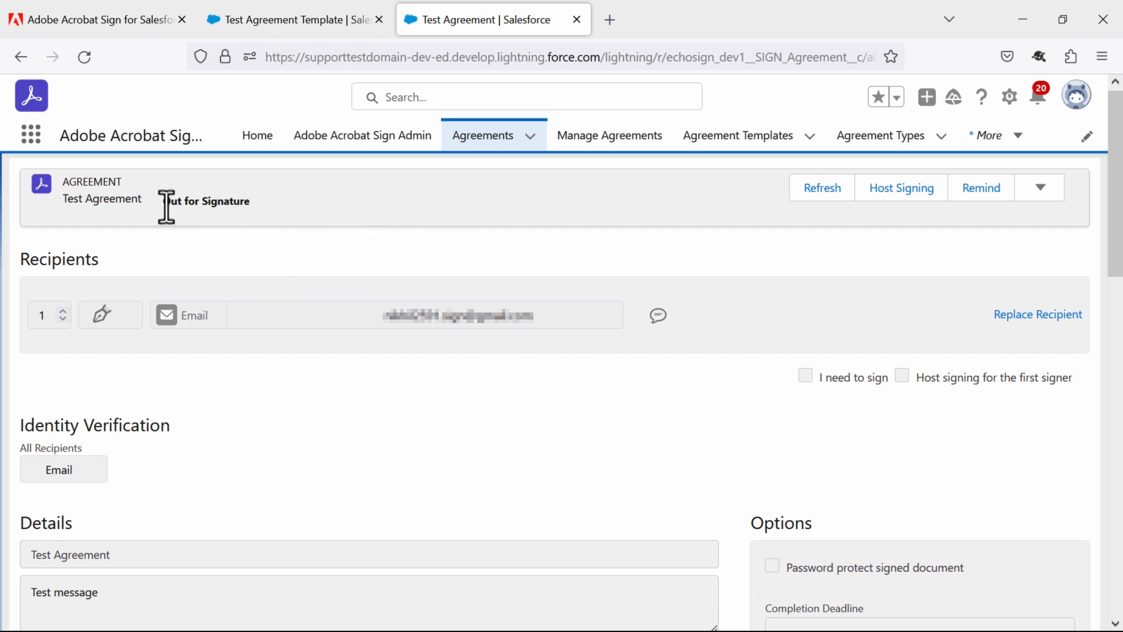
drag(163, 200, 259, 203)
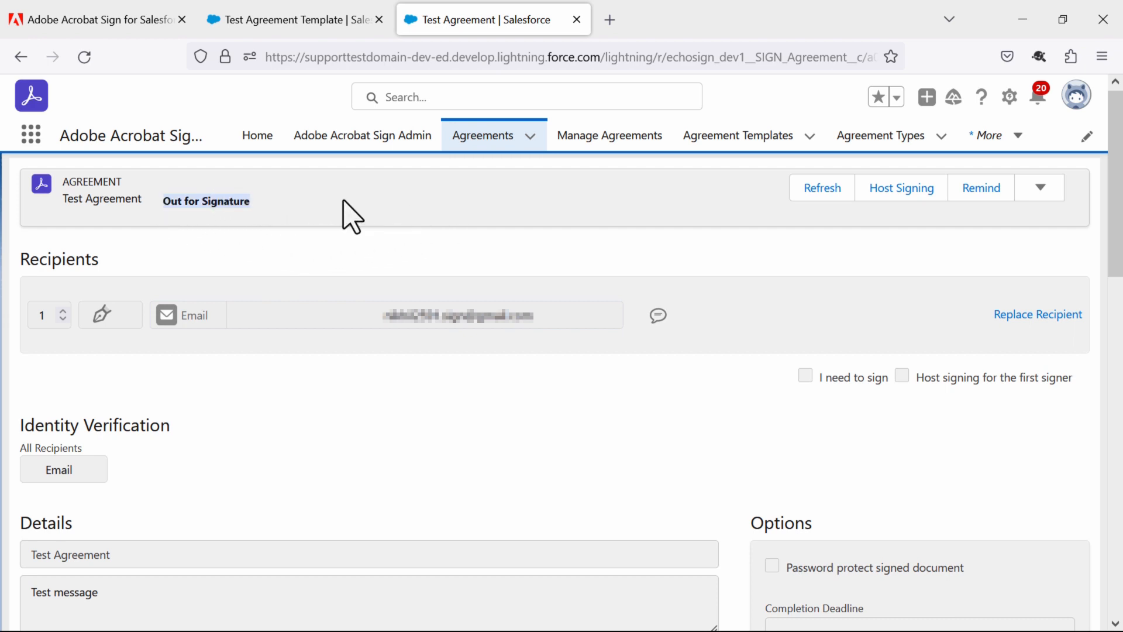
click(352, 218)
scroll(356, 271, down, 6)
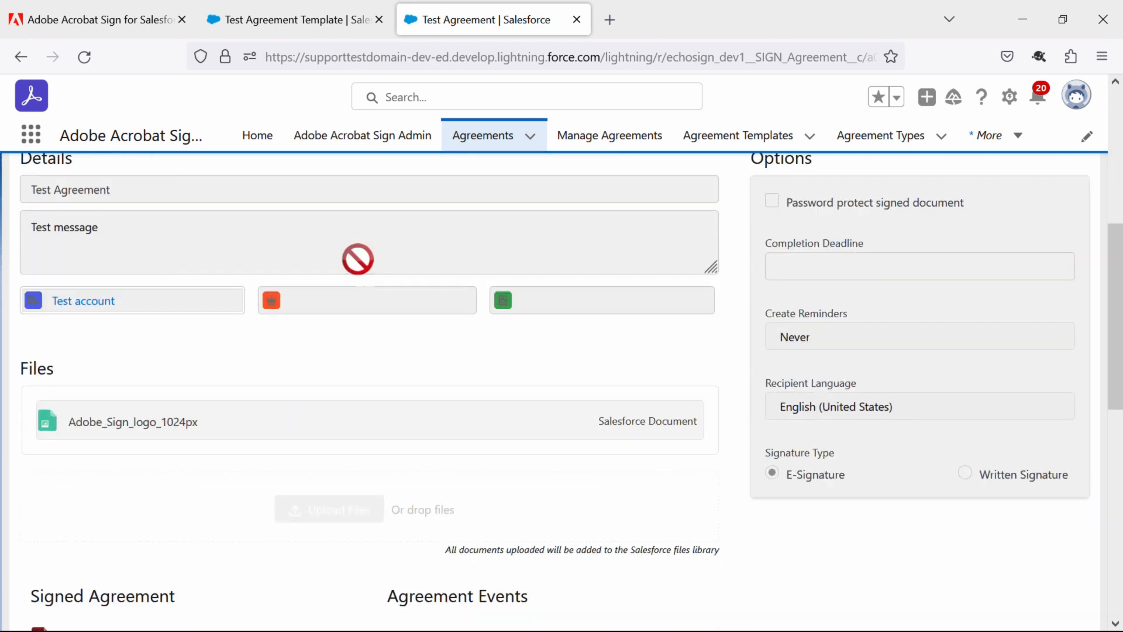
scroll(363, 269, down, 3)
scroll(371, 280, up, 8)
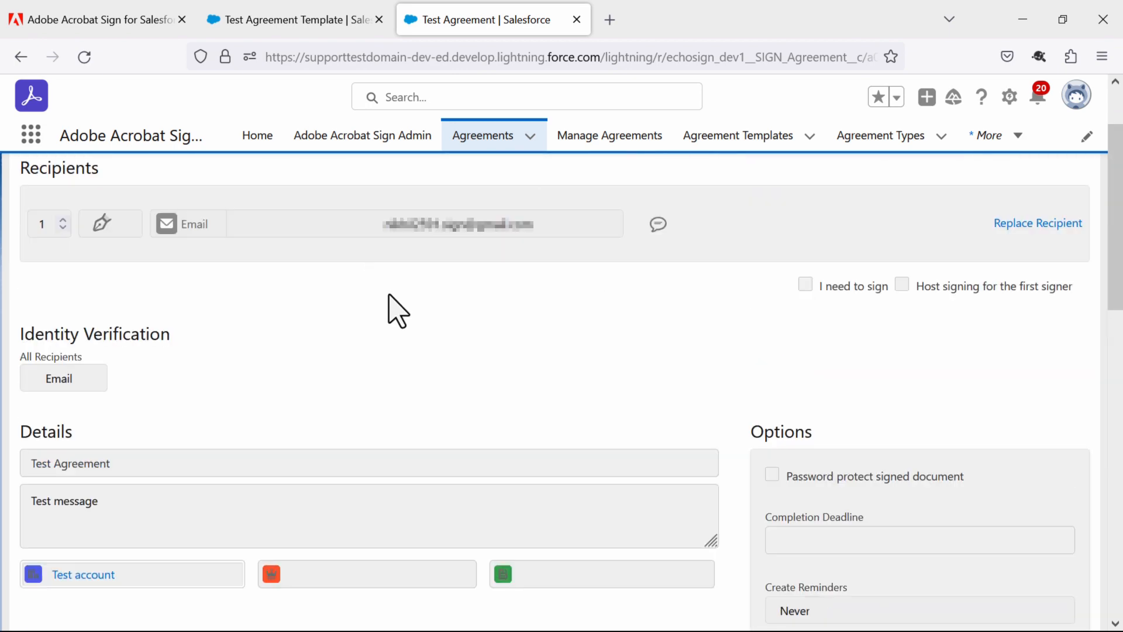
scroll(380, 304, up, 2)
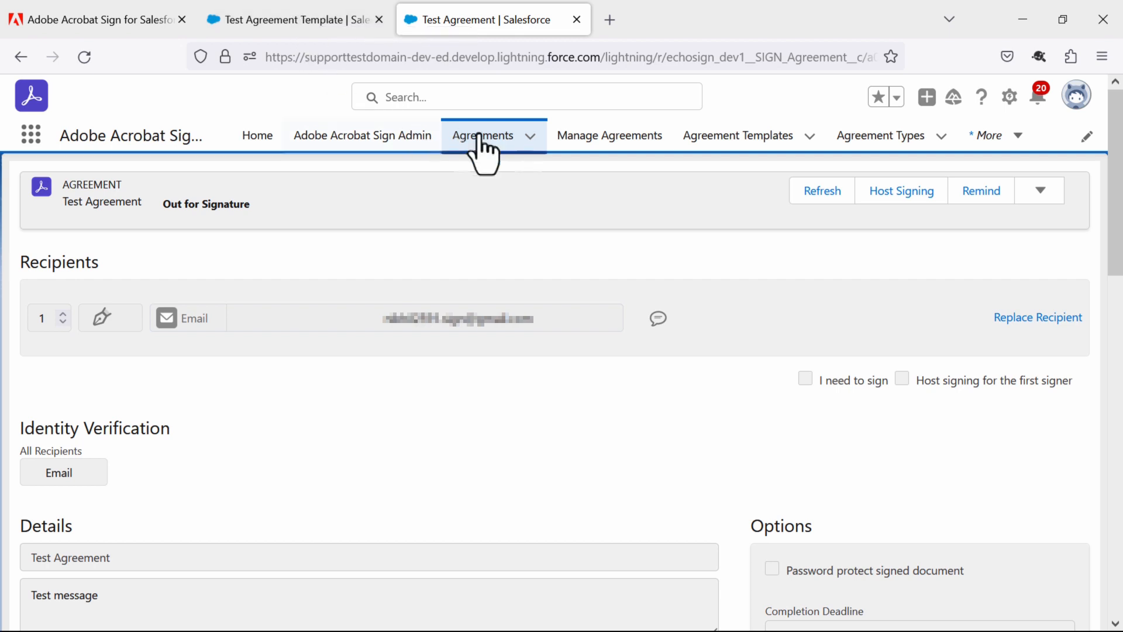
Reopen Test account from Accounts in the App Launcher and view its Details fields
click(32, 135)
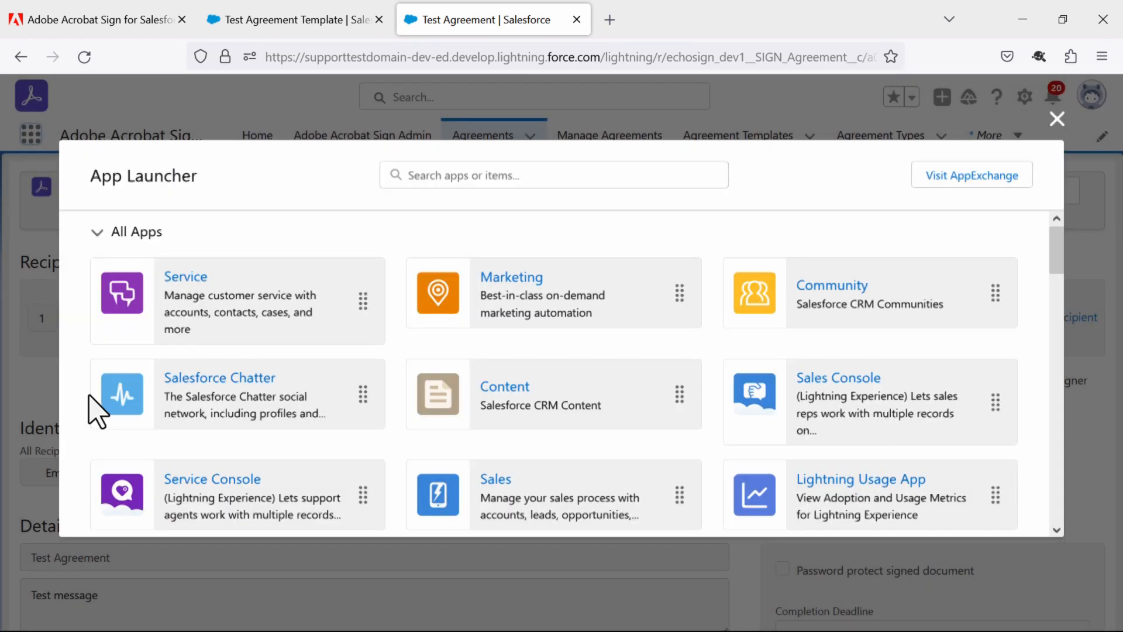
scroll(90, 409, down, 5)
click(115, 414)
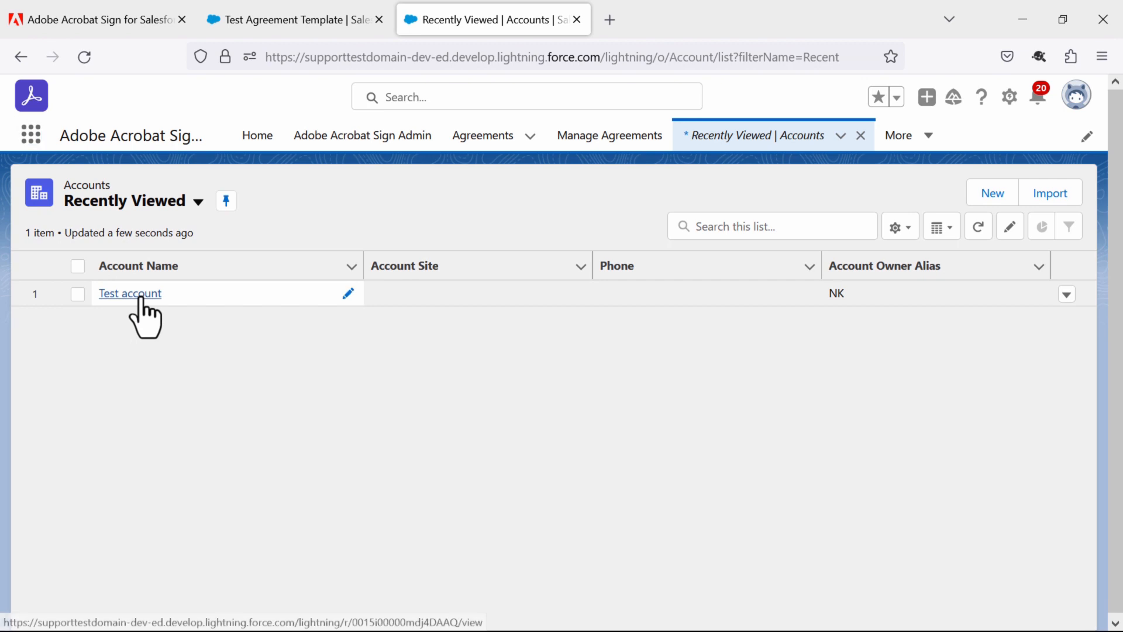
click(139, 299)
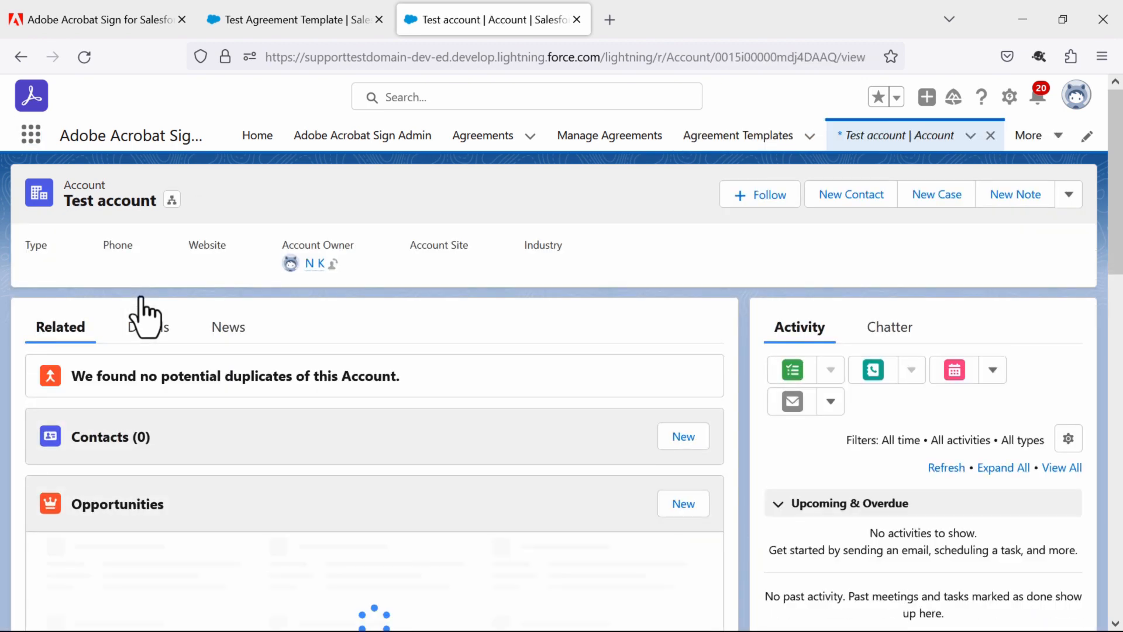
click(146, 323)
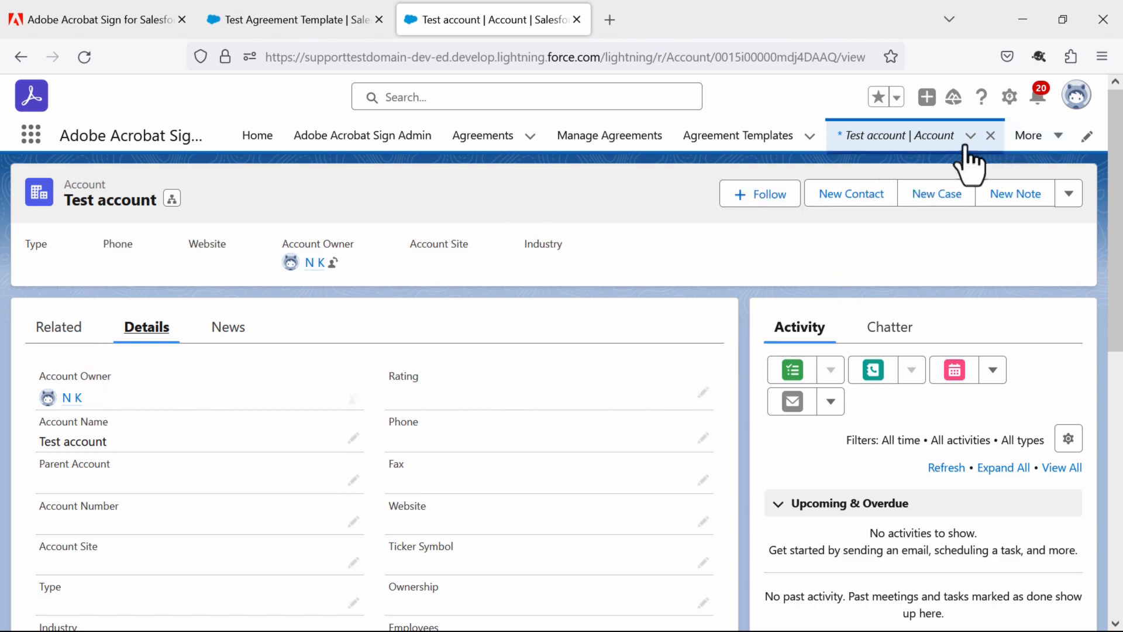
click(1009, 99)
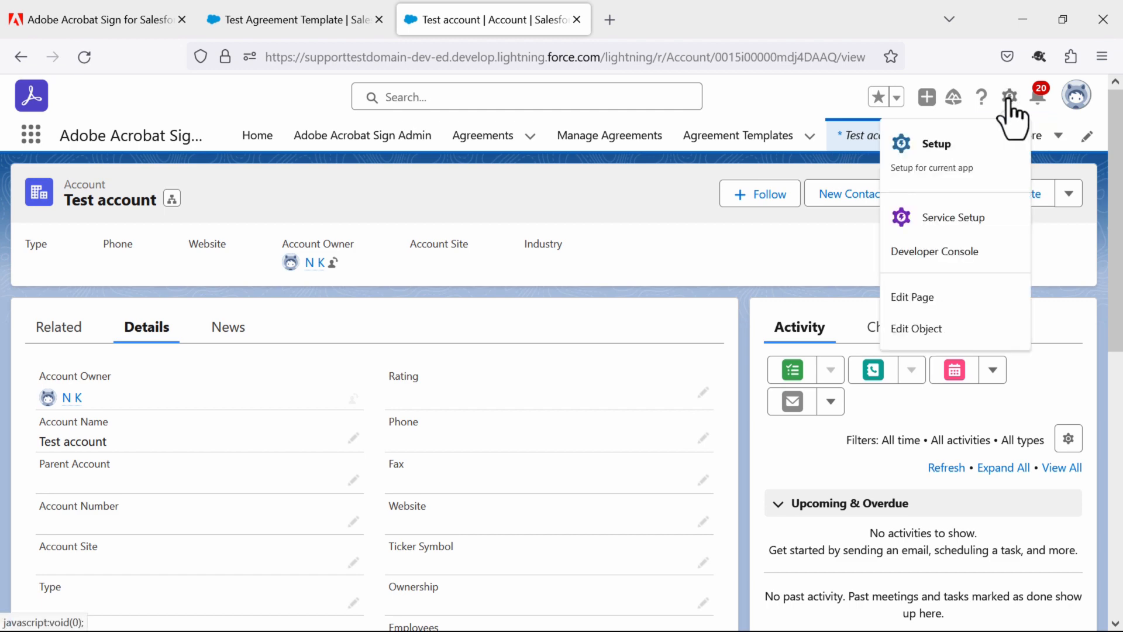
Edit the Account Record Page, place AgreementPanel atop the Activity column, and save
click(929, 298)
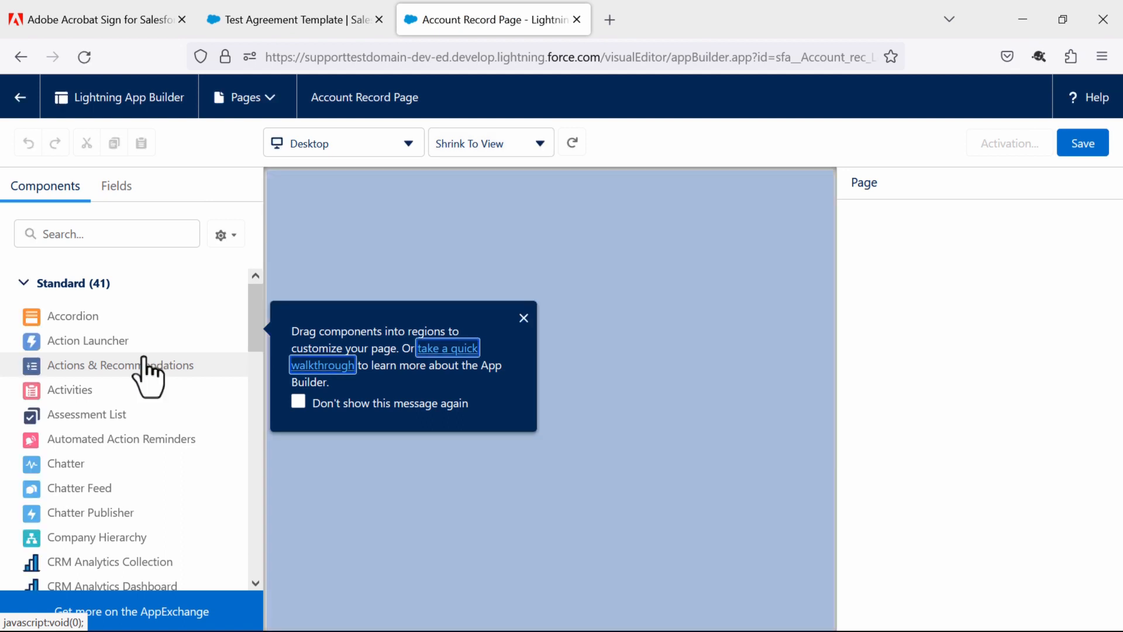
drag(253, 313, 258, 569)
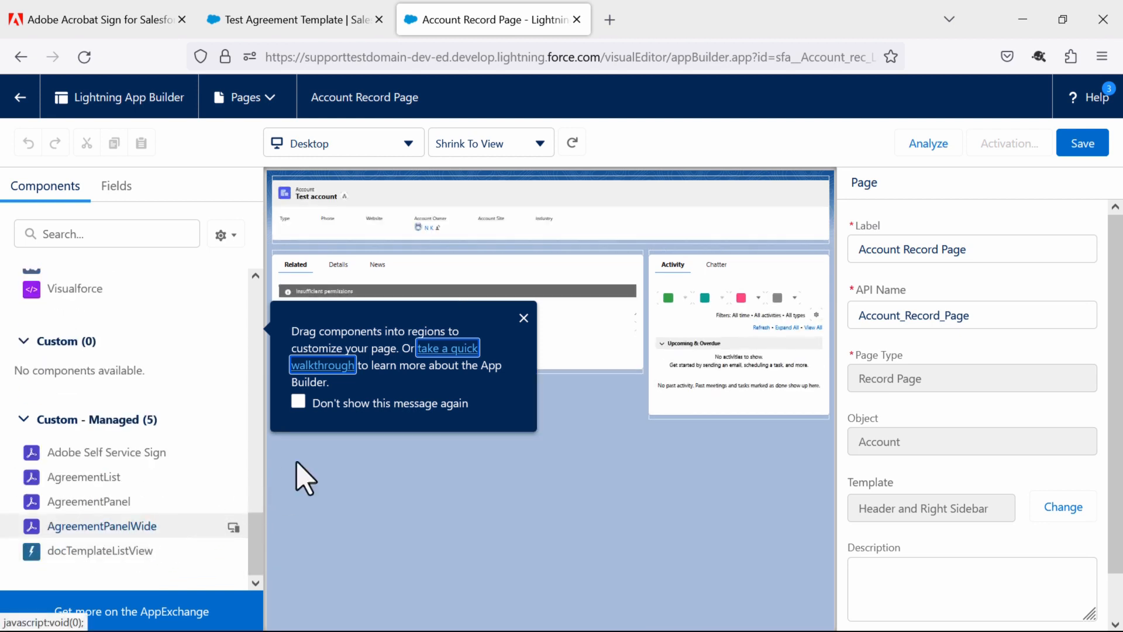
click(523, 318)
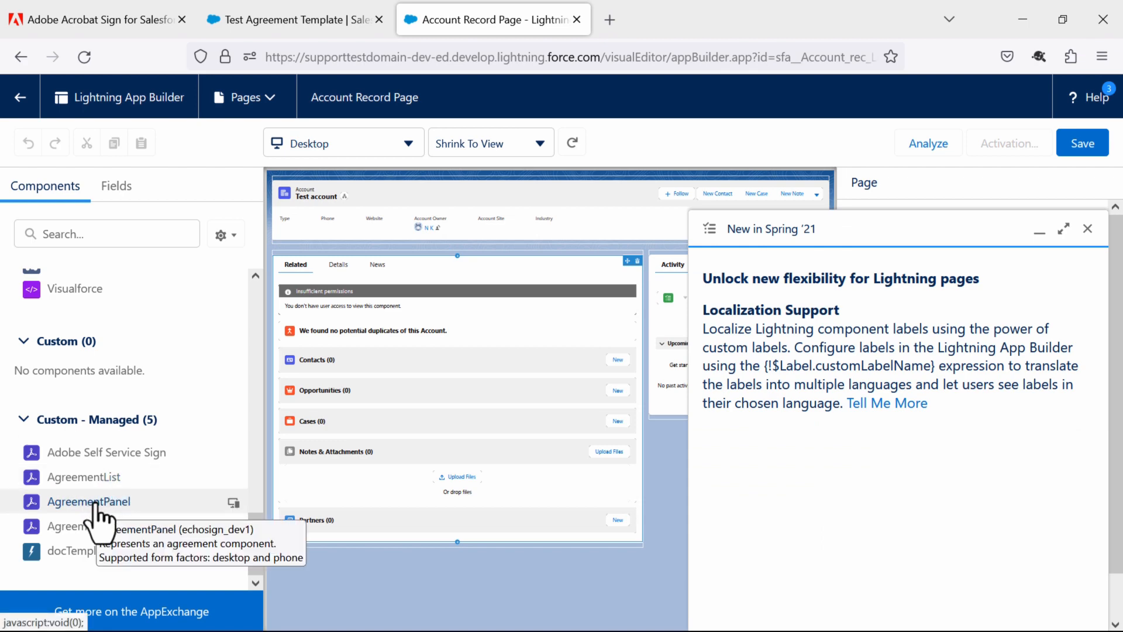
drag(97, 504, 619, 288)
drag(656, 283, 657, 305)
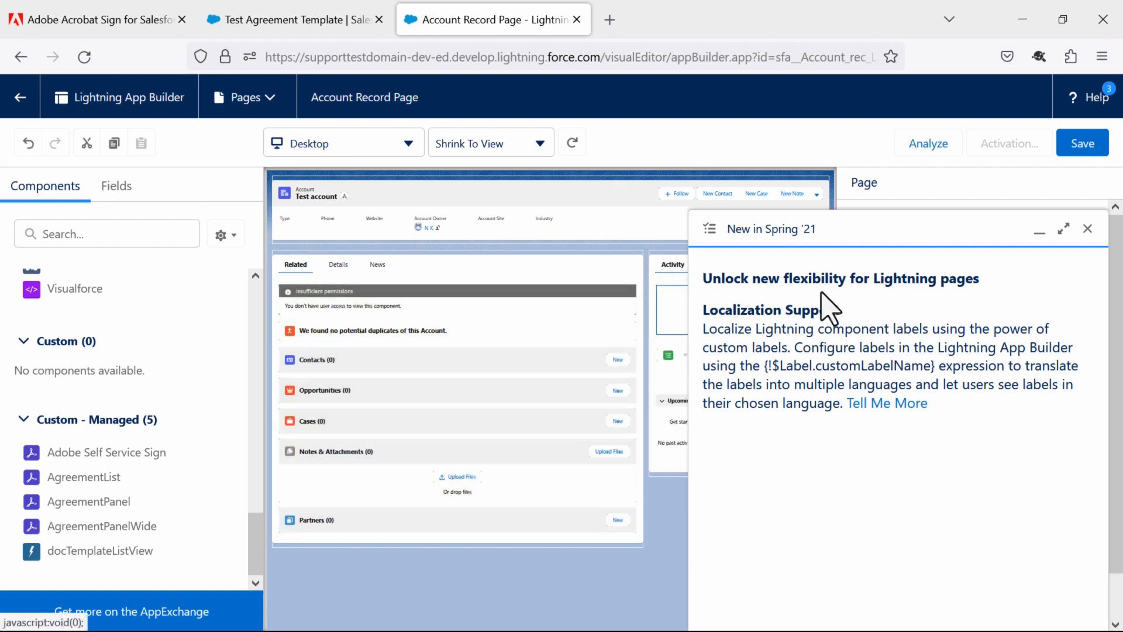
click(1089, 230)
click(751, 358)
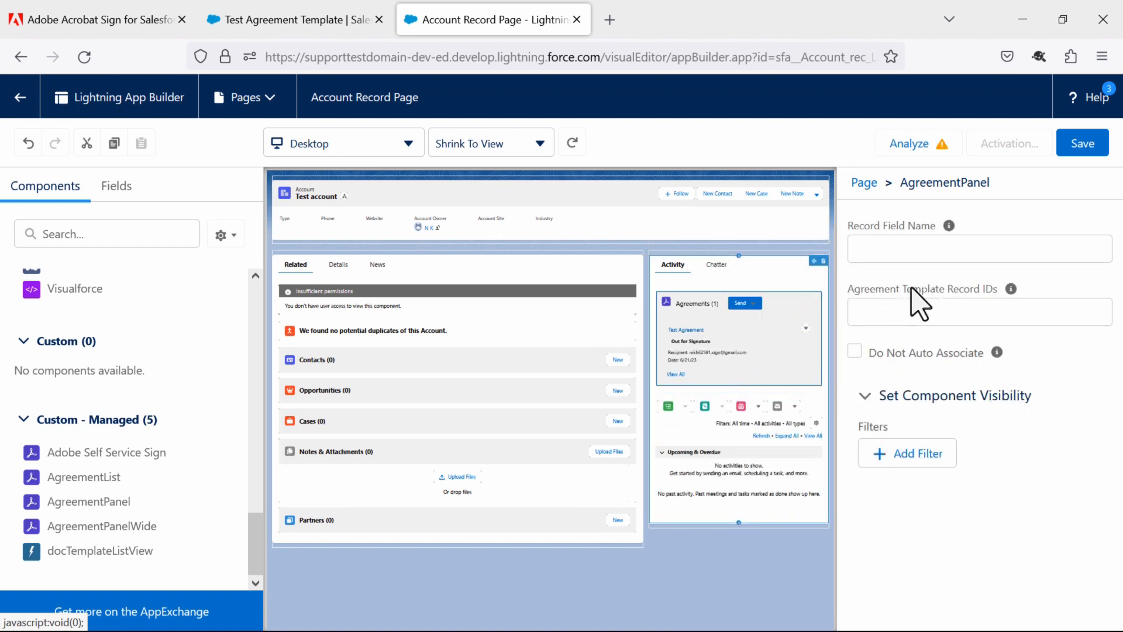
click(1089, 149)
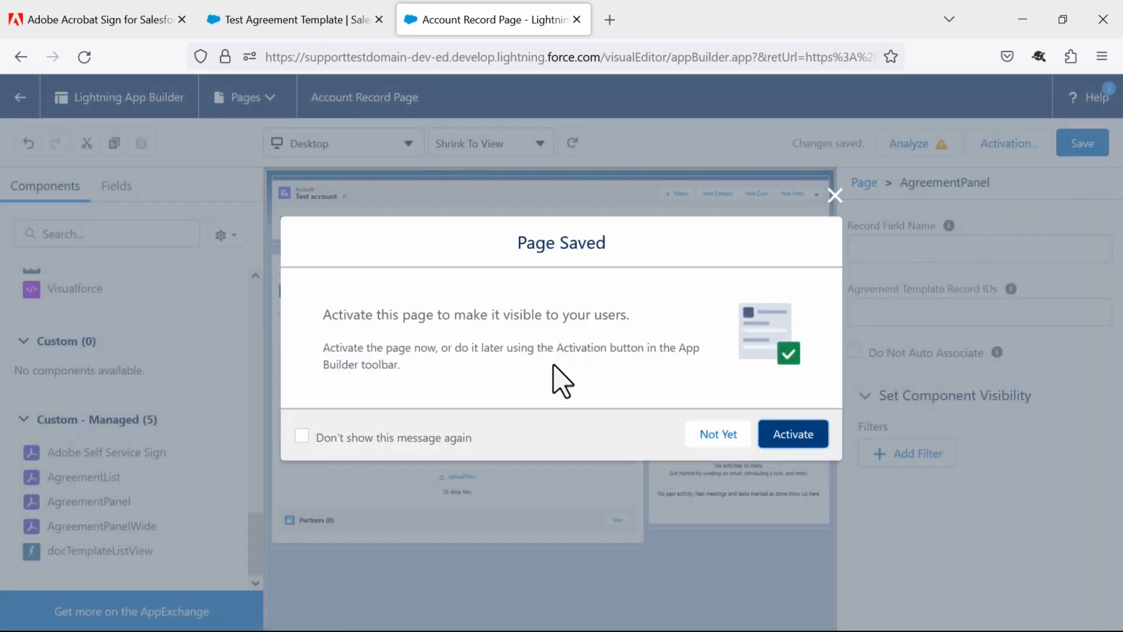
Activate the page as org default for desktop and phone, save, and go back to Test account
click(793, 434)
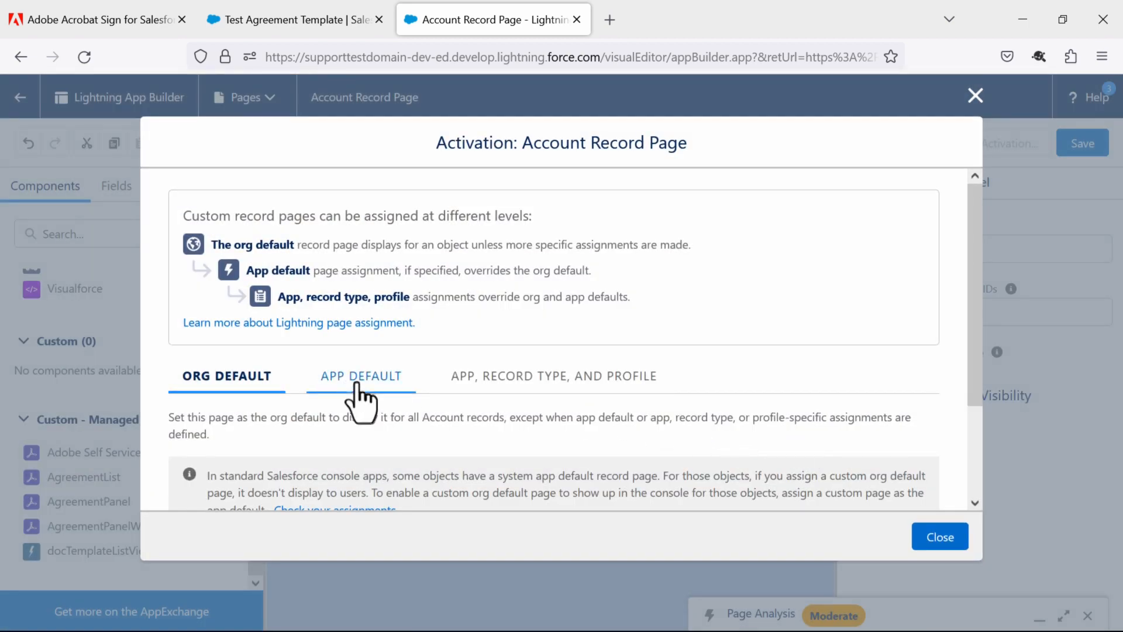
scroll(320, 410, down, 2)
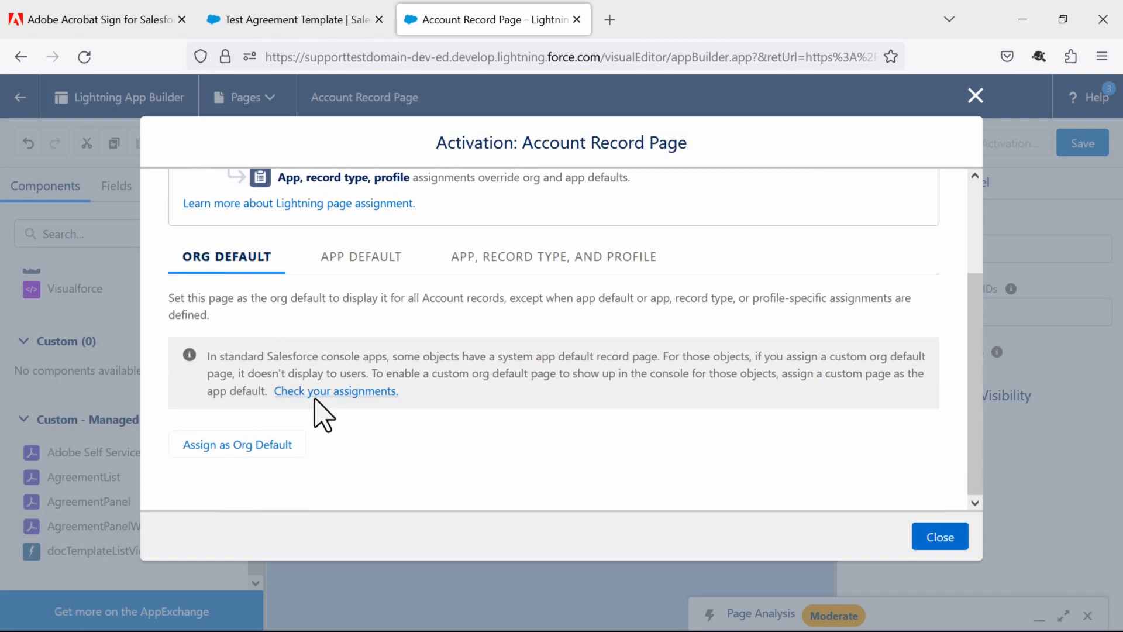
click(251, 449)
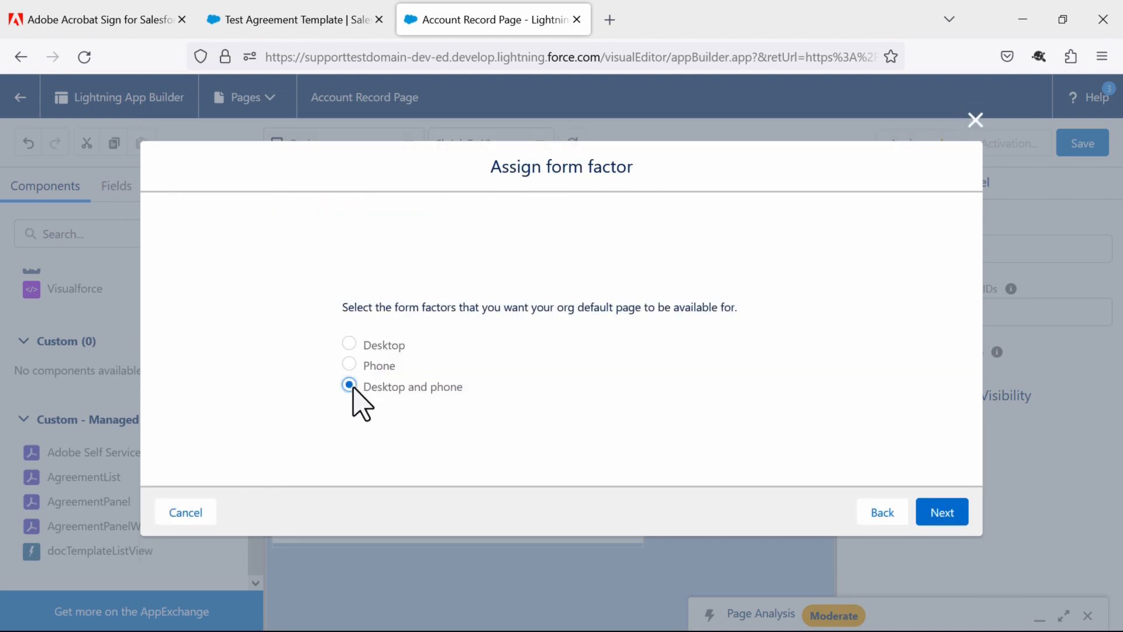
click(951, 515)
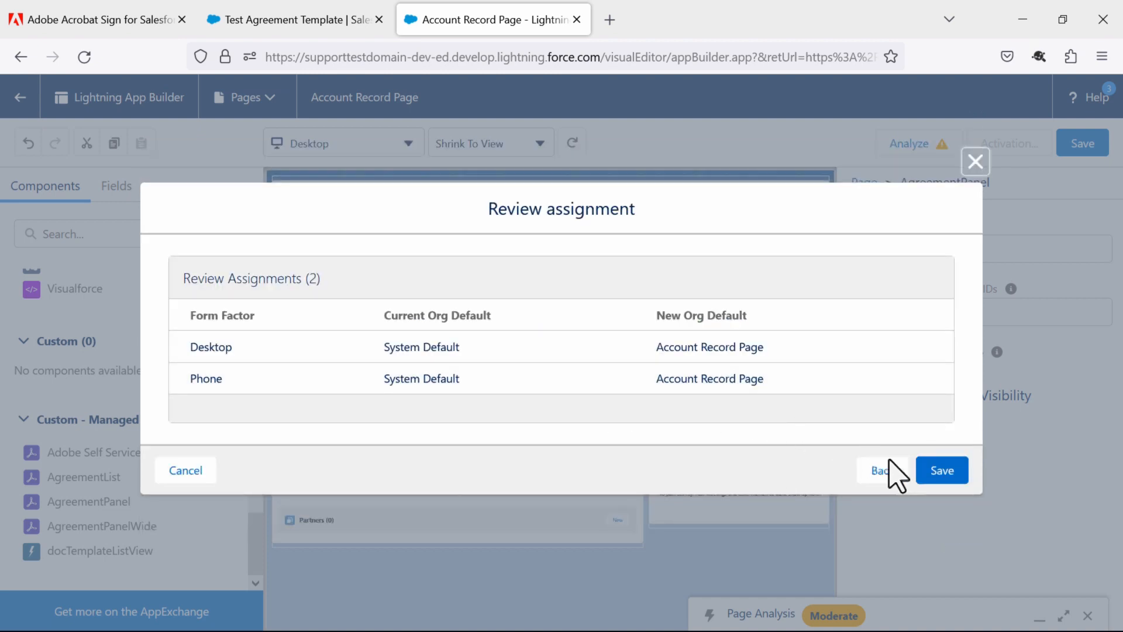
click(942, 474)
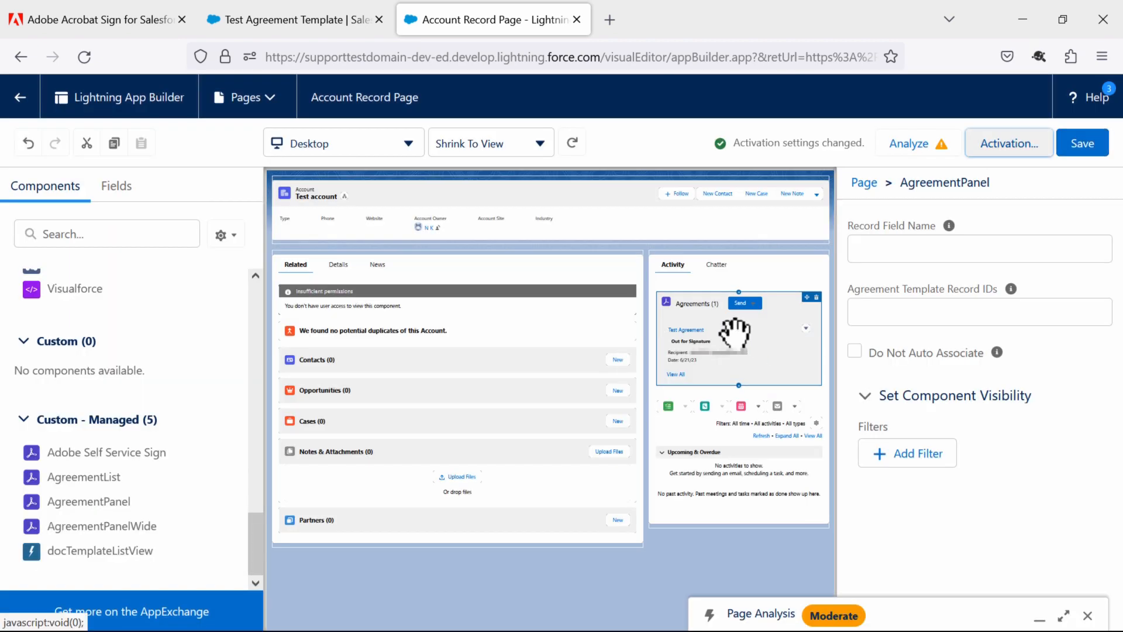
click(1081, 145)
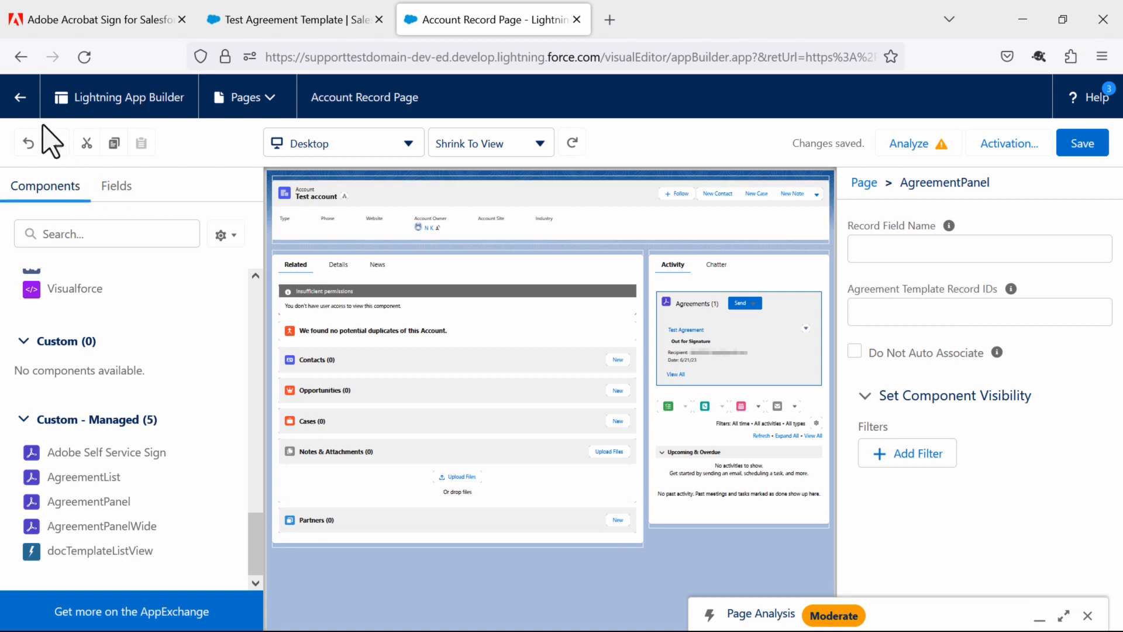
click(20, 98)
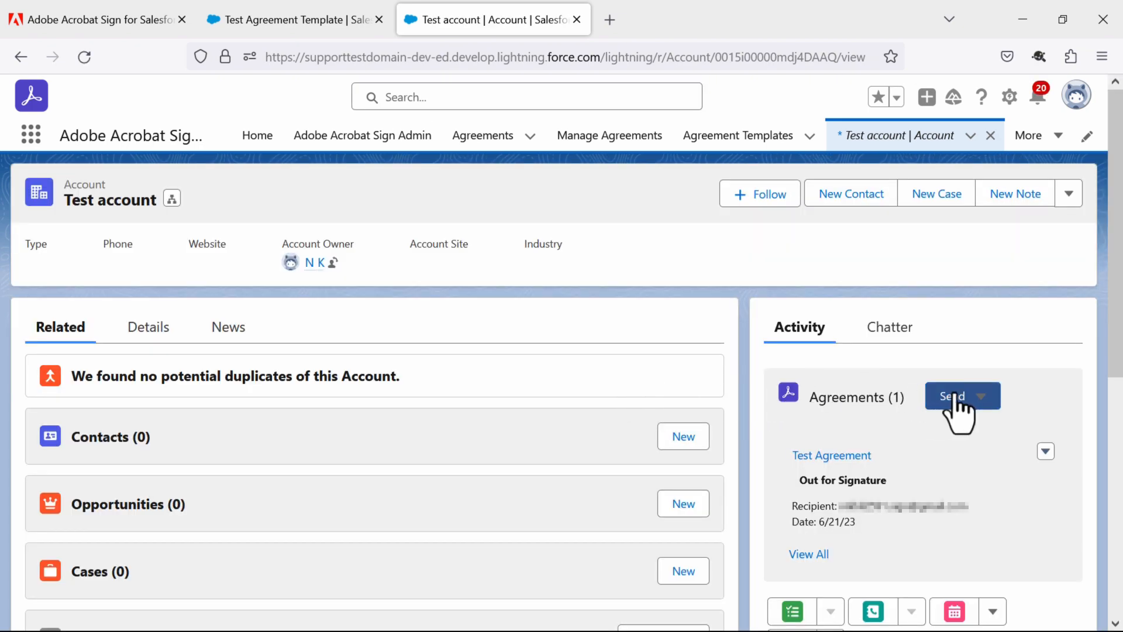
List the templates under the Agreements panel's Send menu, then scroll Test account's Details down to Description
scroll(908, 413, down, 2)
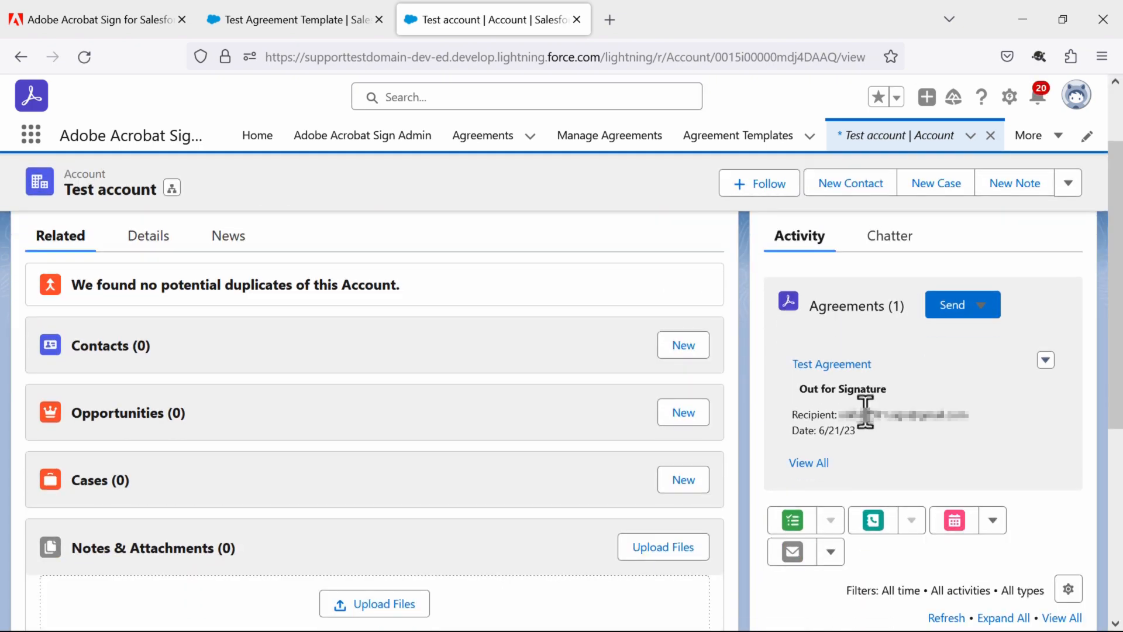
click(981, 305)
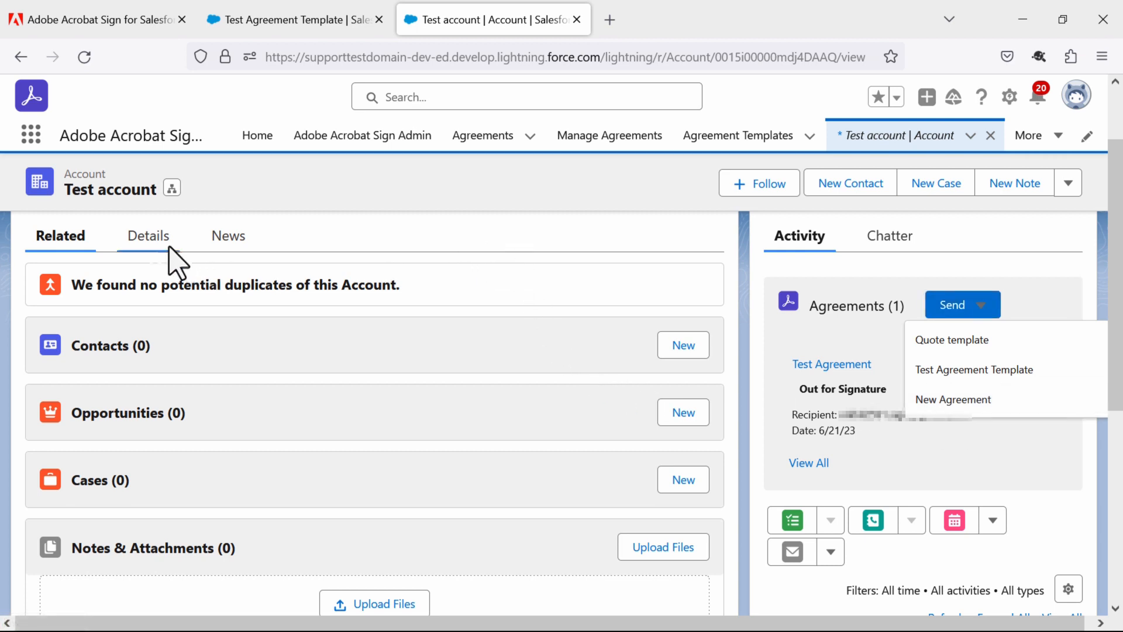
click(150, 239)
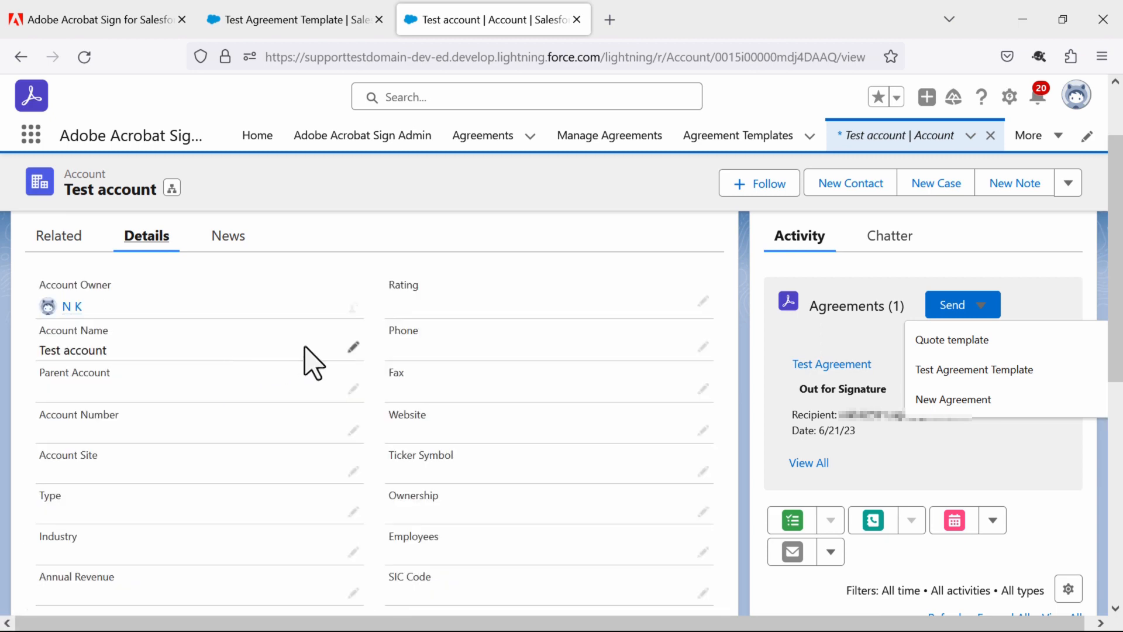
scroll(246, 380, down, 5)
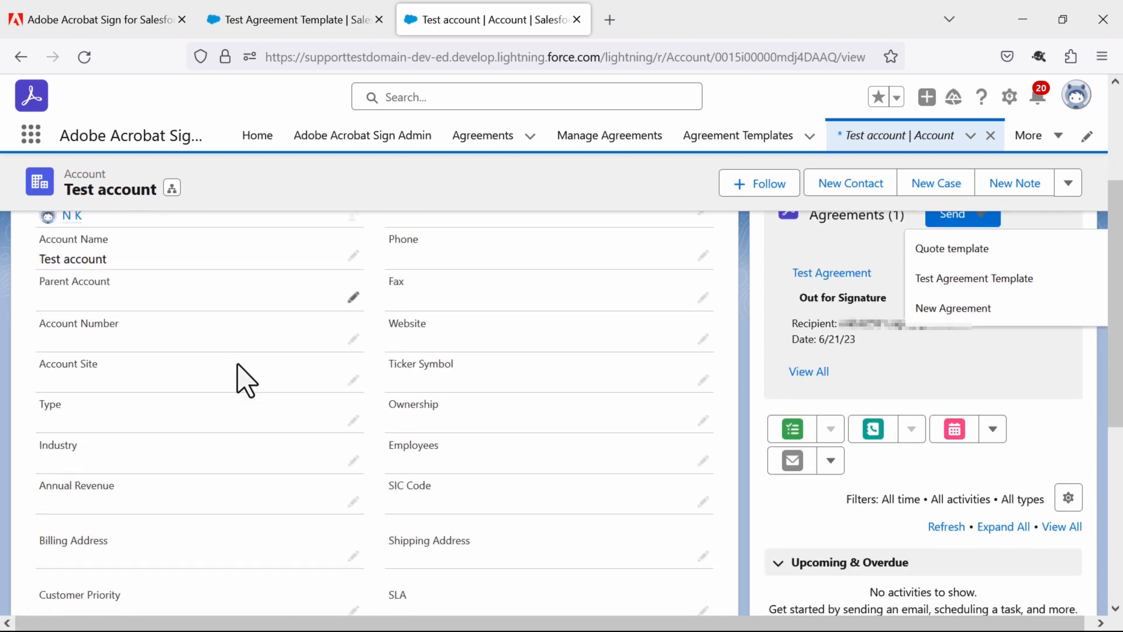
scroll(245, 380, down, 2)
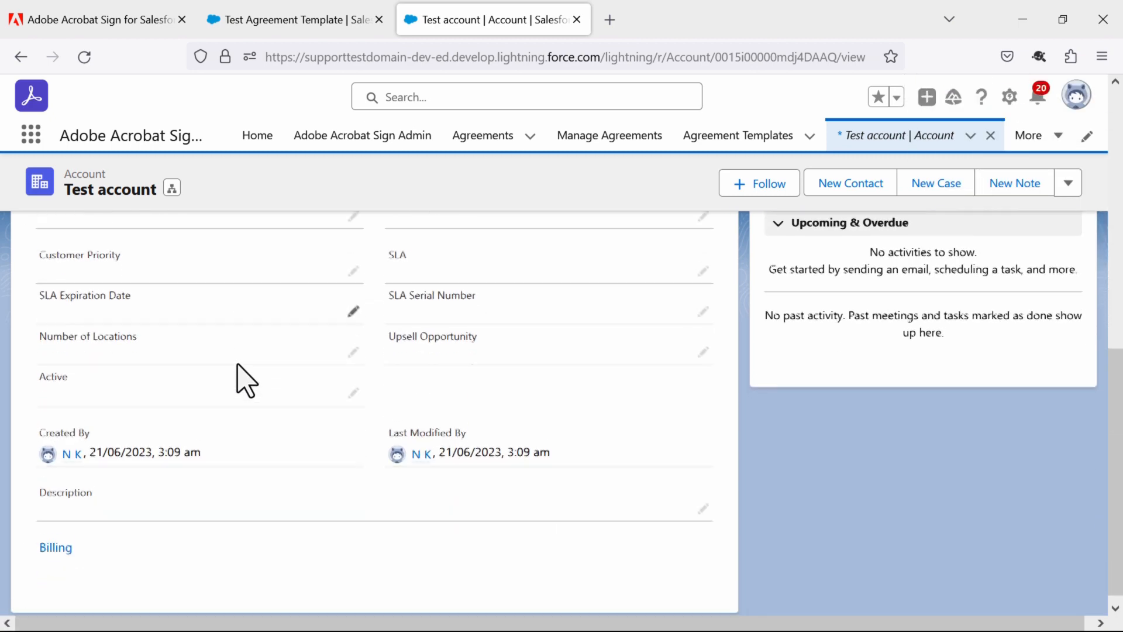
Enter an e-mail address in the Test account's Description field and save it
click(703, 501)
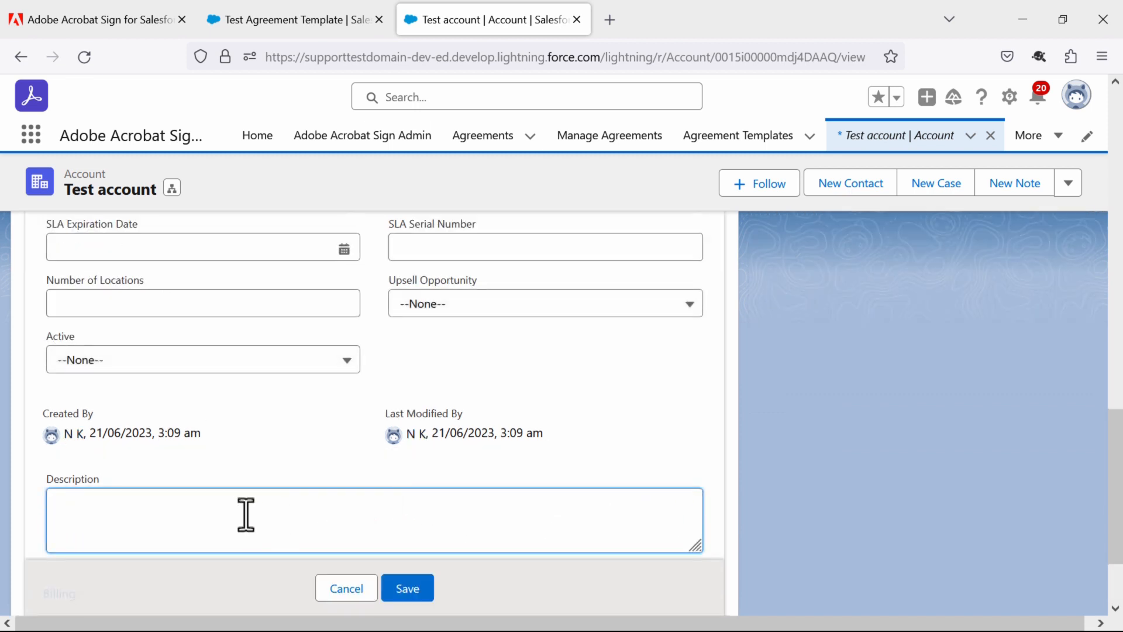
text(as)
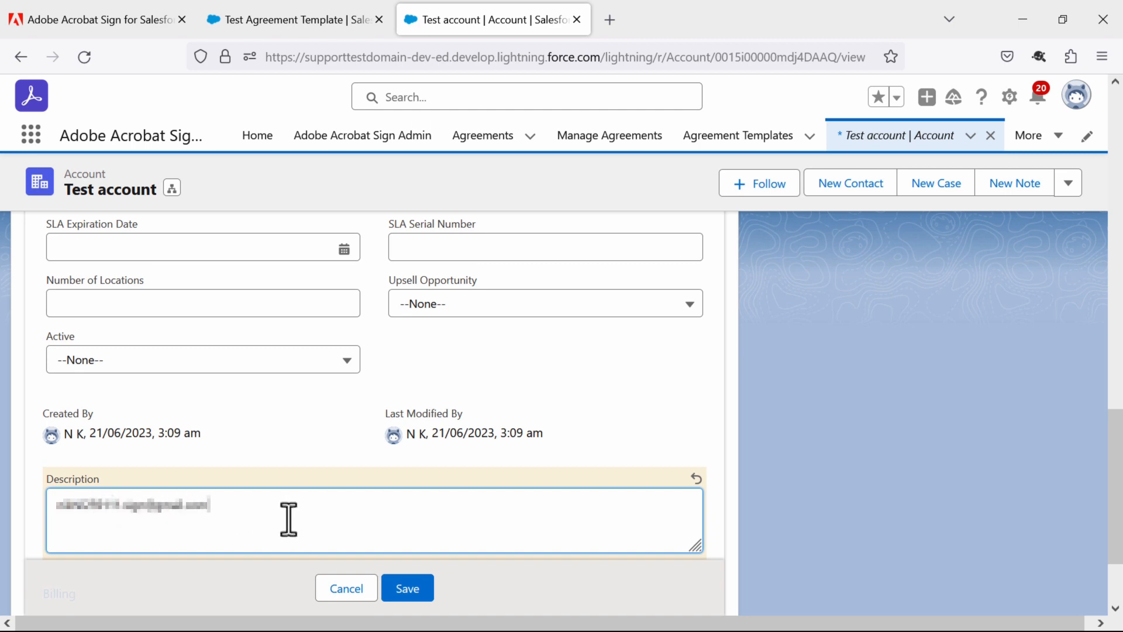
click(411, 589)
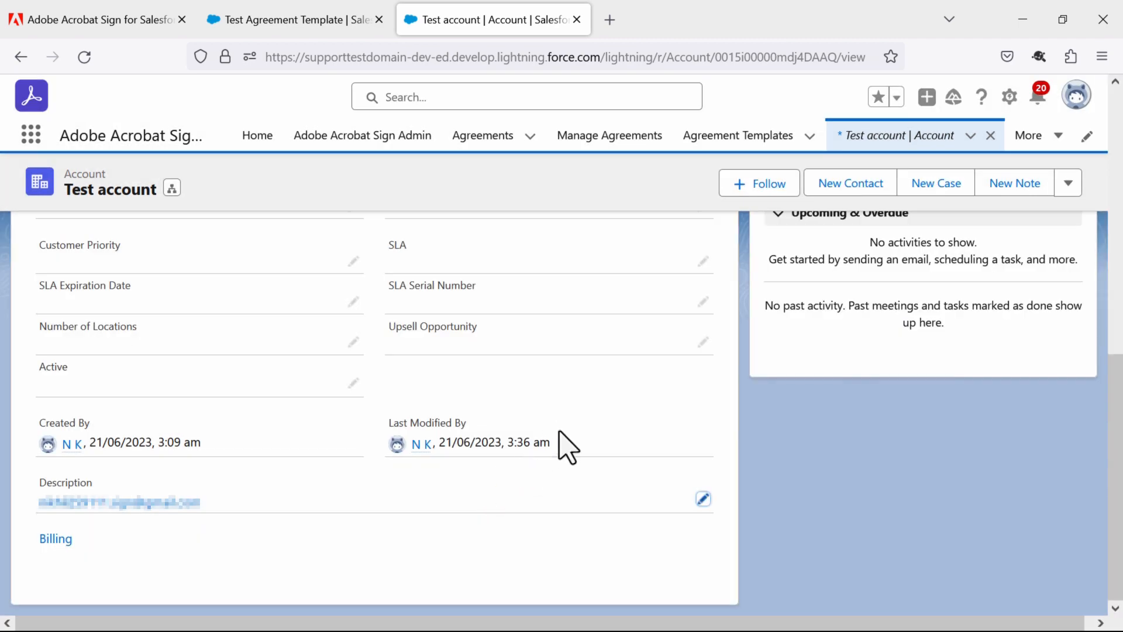
Reopen the Send dropdown's list of agreement sending templates
scroll(652, 424, up, 10)
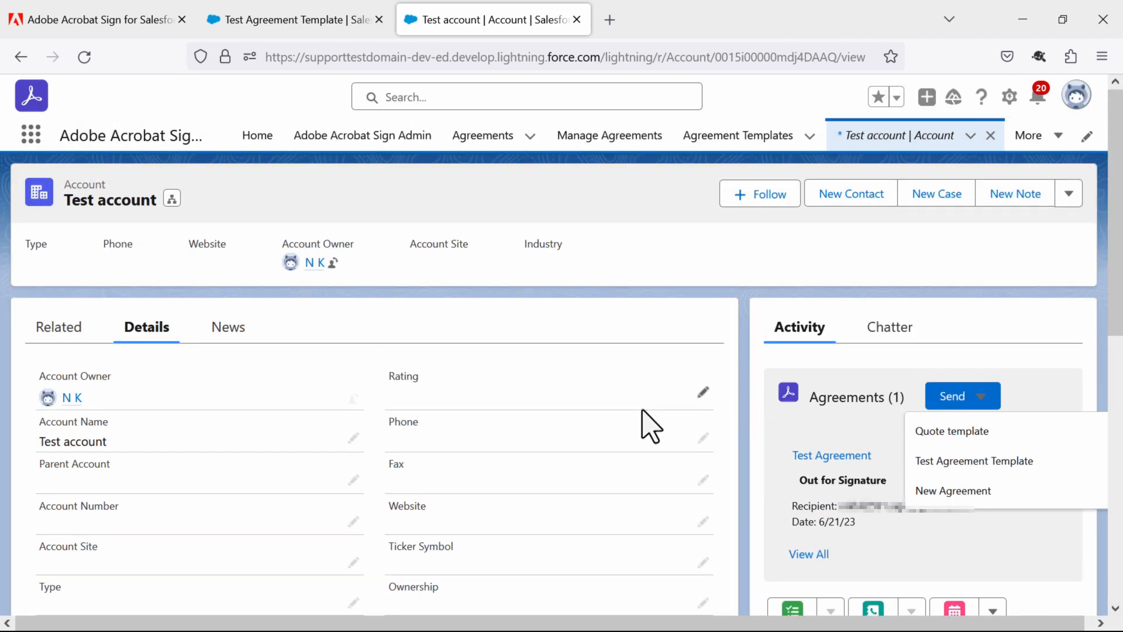
click(988, 400)
click(988, 400)
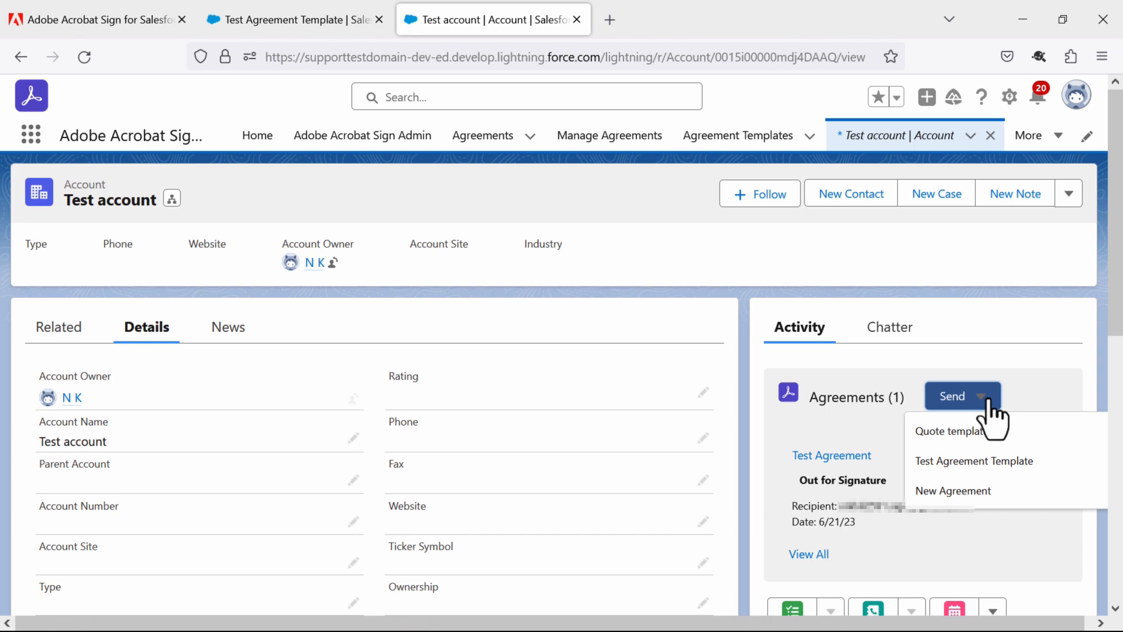
Start an agreement from Test Agreement Template and review its two recipients and Test message
click(962, 462)
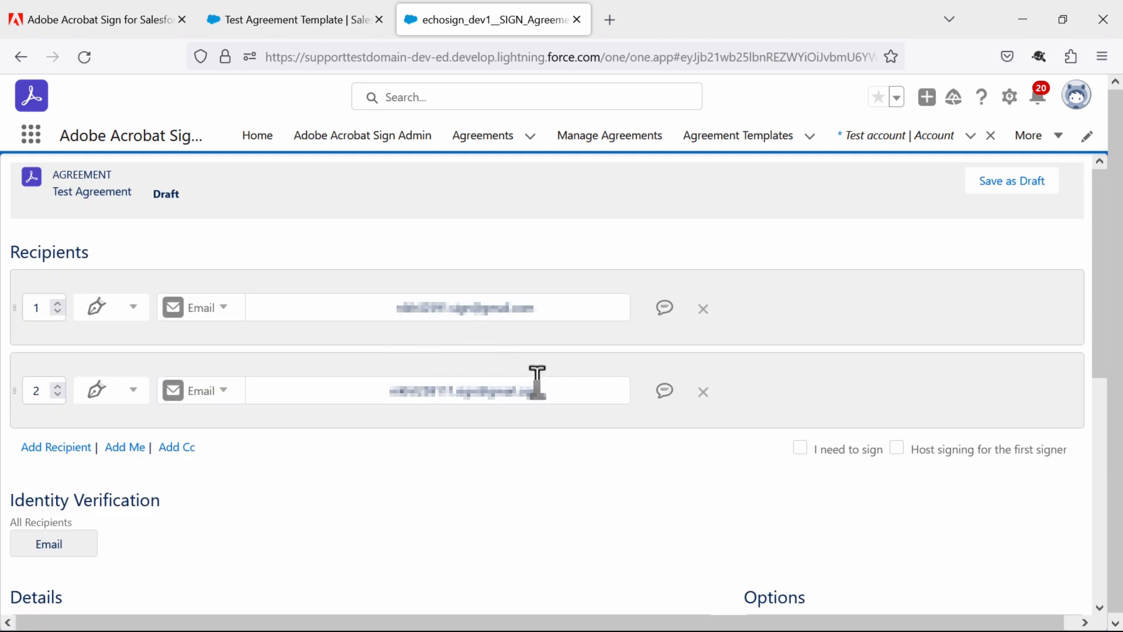
drag(558, 391, 388, 391)
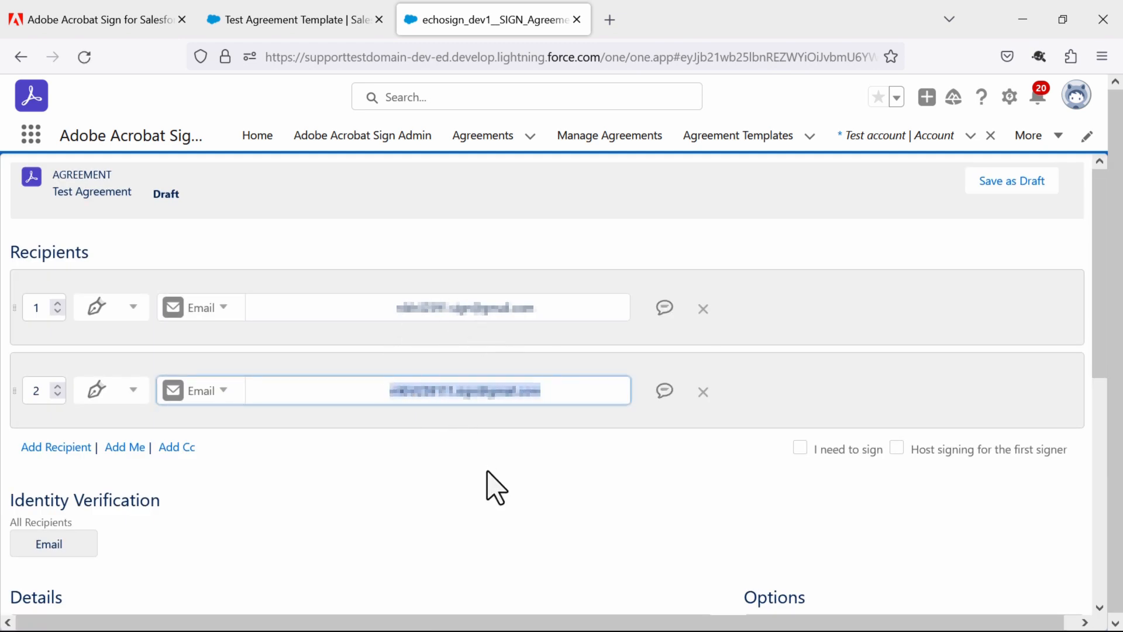
click(494, 485)
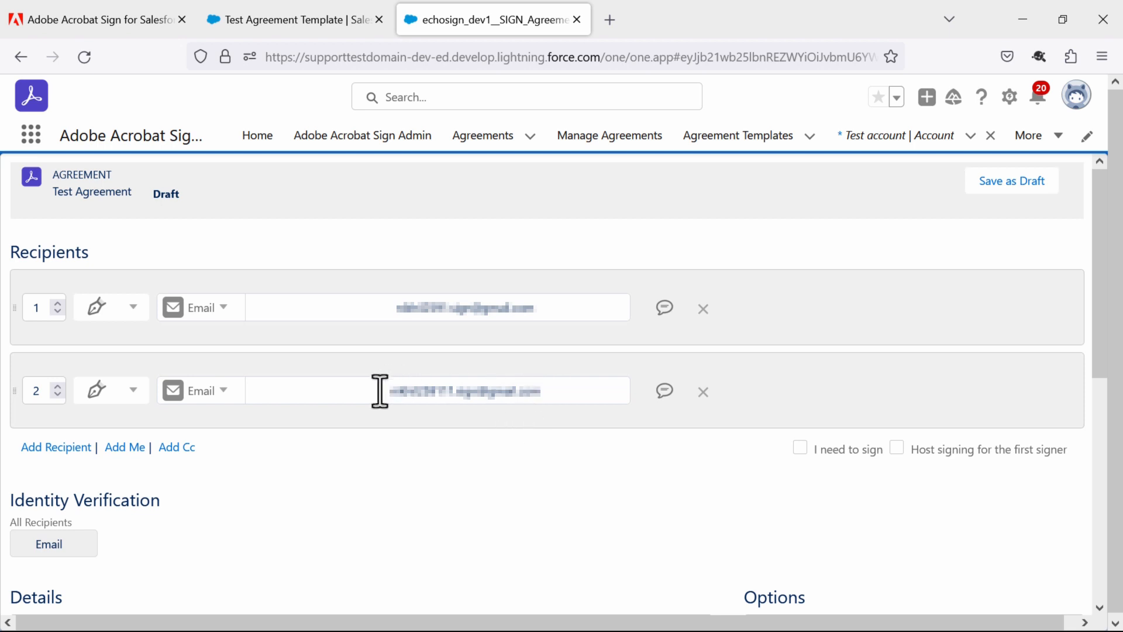
scroll(377, 396, down, 3)
scroll(378, 395, down, 2)
drag(126, 355, 10, 355)
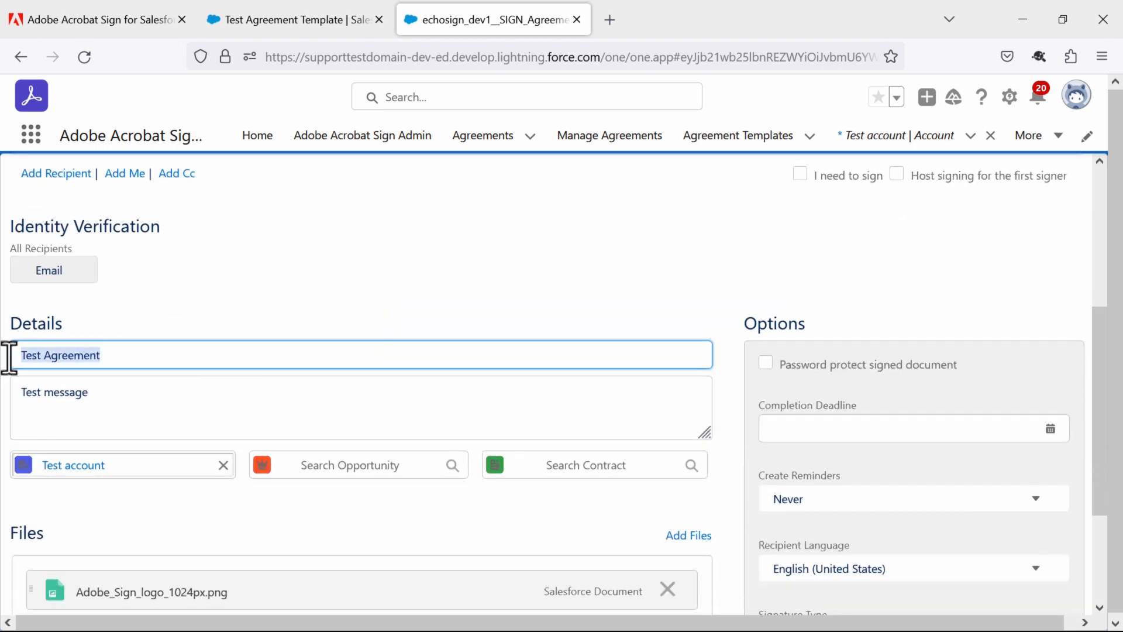
drag(121, 394, 21, 391)
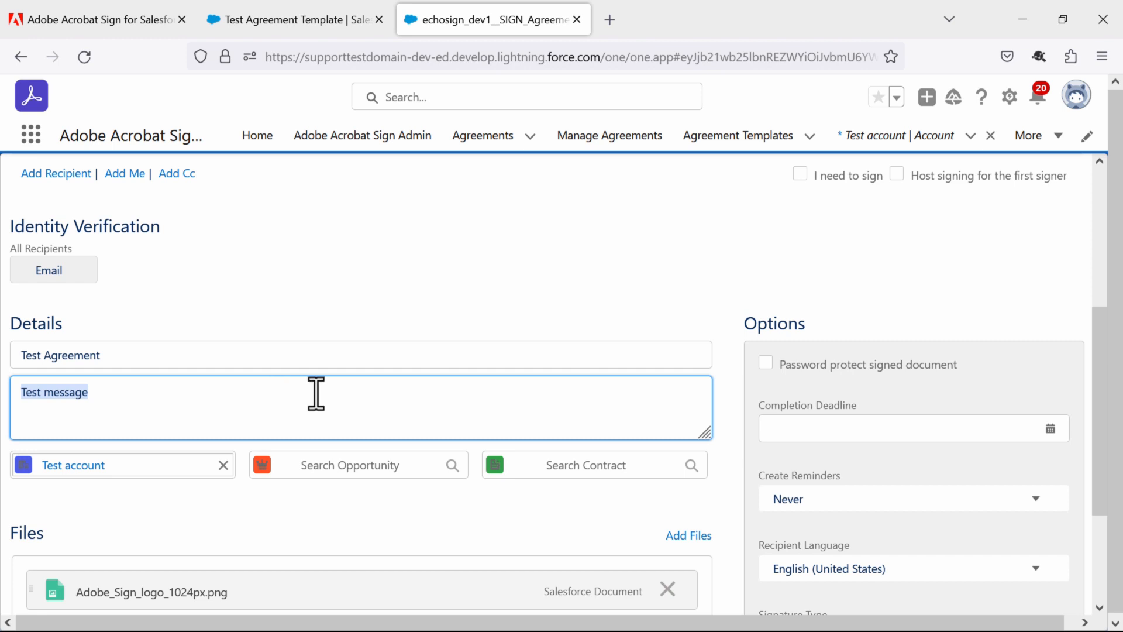
Check the attached logo file and send the Test Agreement for signature
scroll(316, 391, down, 2)
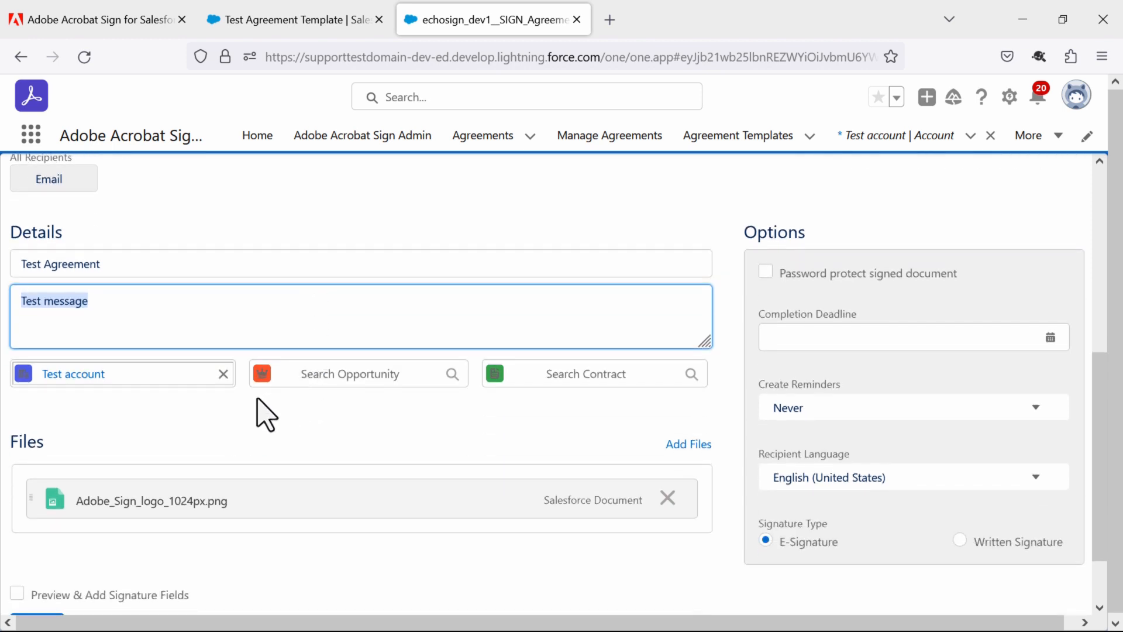
scroll(216, 459, down, 2)
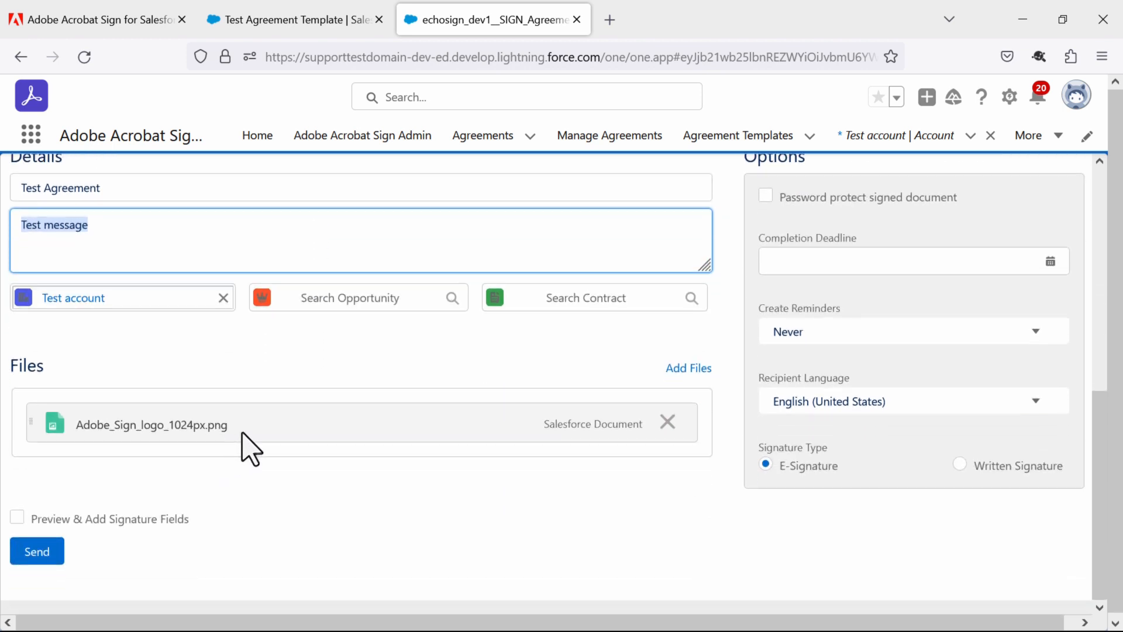
scroll(170, 514, up, 10)
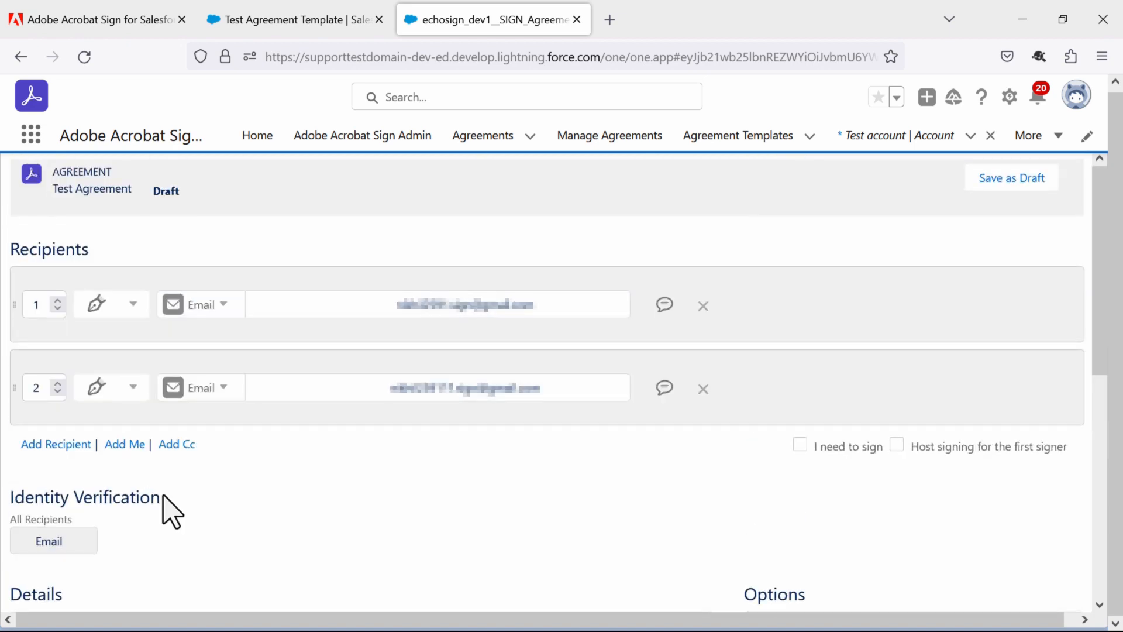
scroll(170, 514, down, 10)
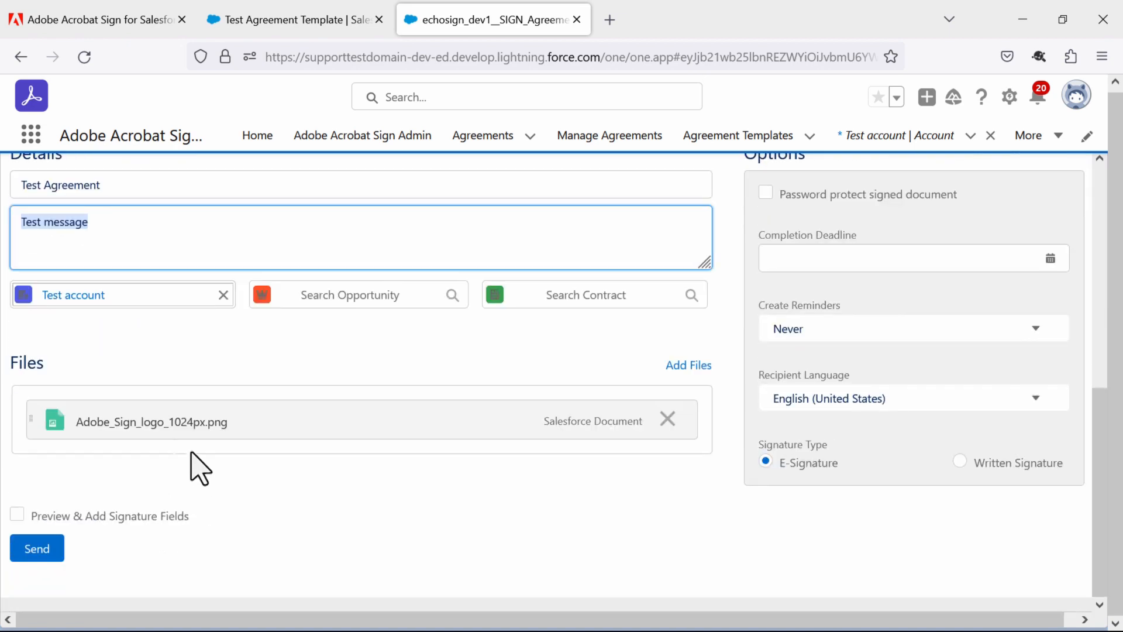
click(37, 548)
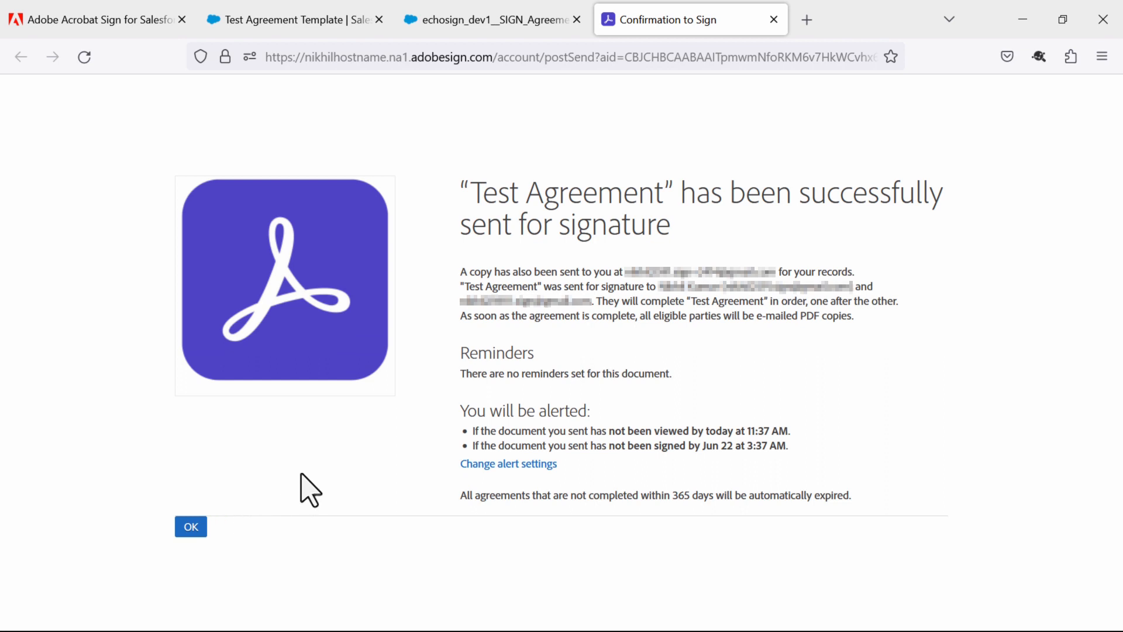
Dismiss the sent confirmation and review the Out for Signature status and Agreement Events
click(191, 527)
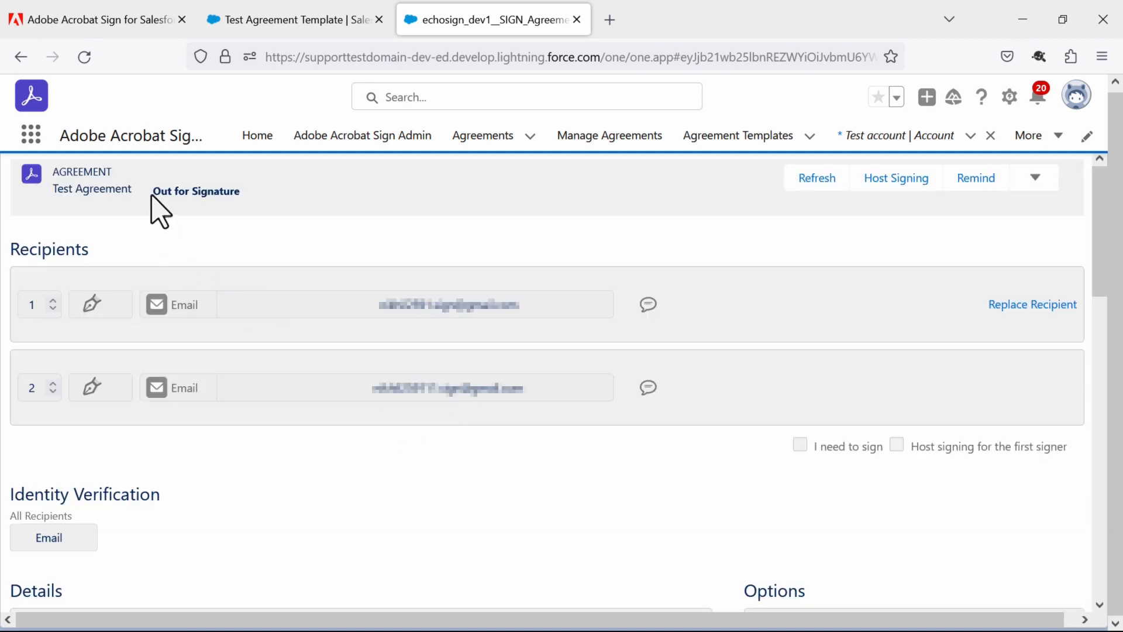
drag(153, 192, 238, 191)
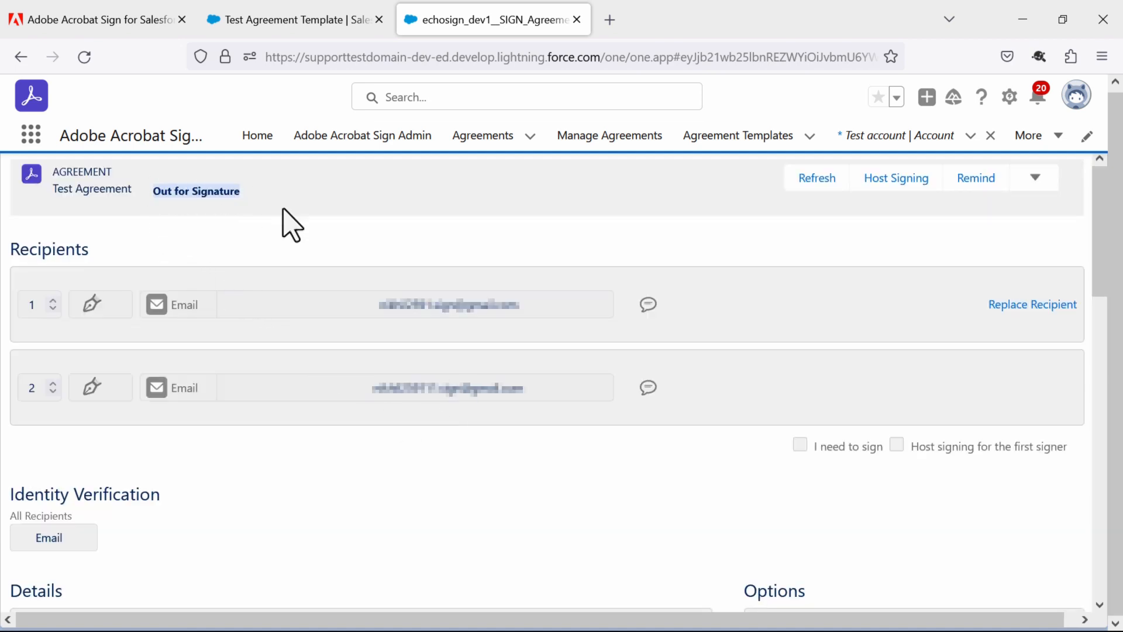
click(224, 214)
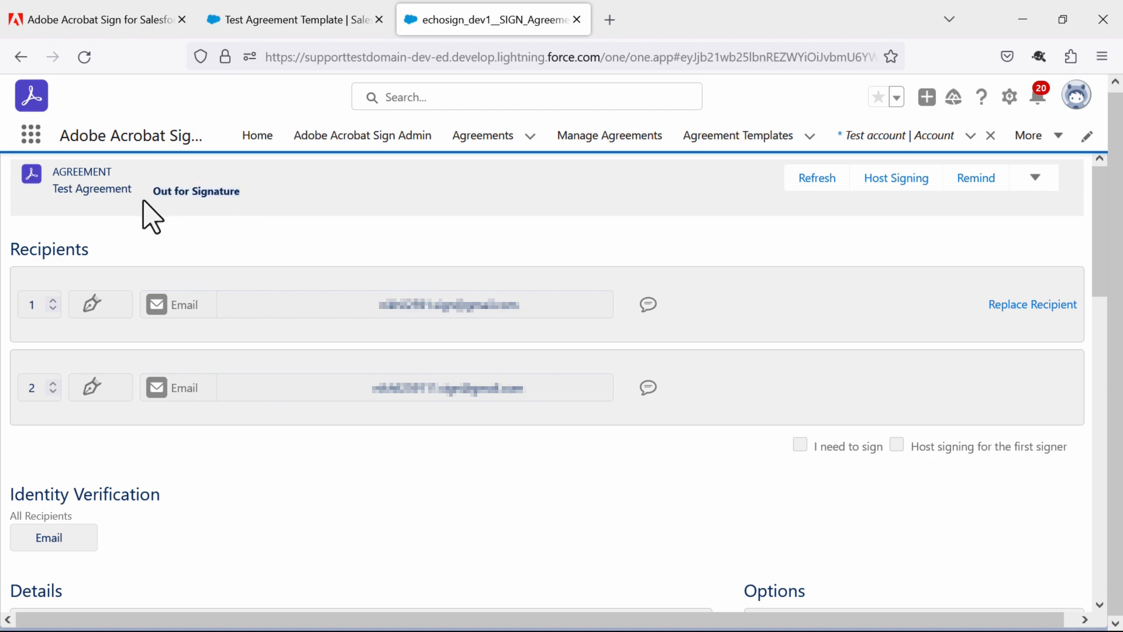
scroll(257, 334, down, 5)
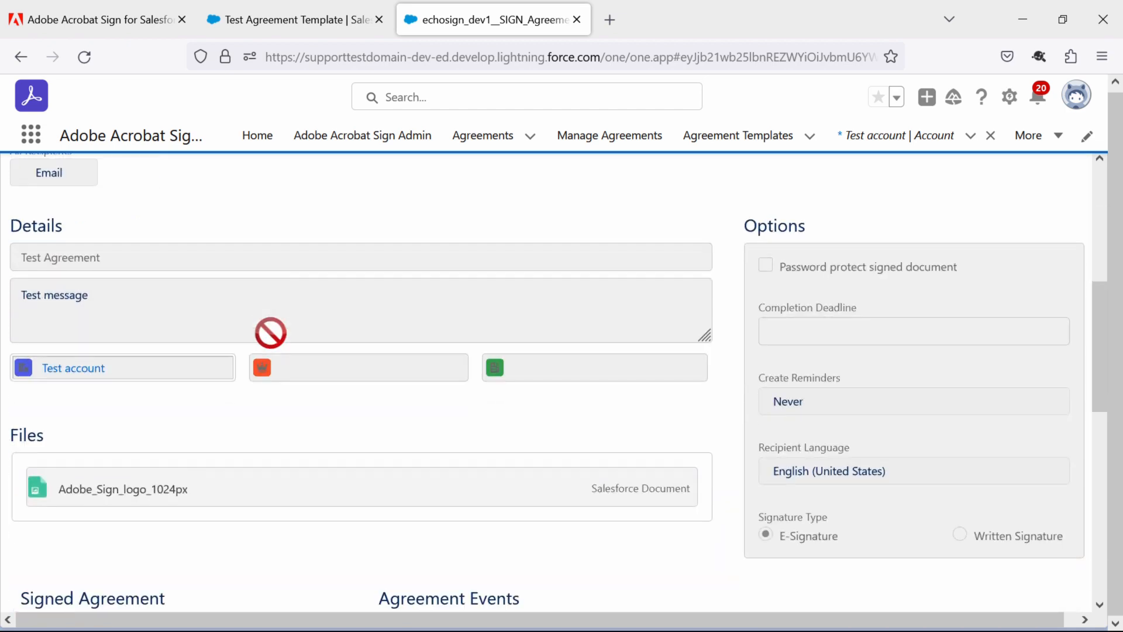
scroll(275, 339, down, 4)
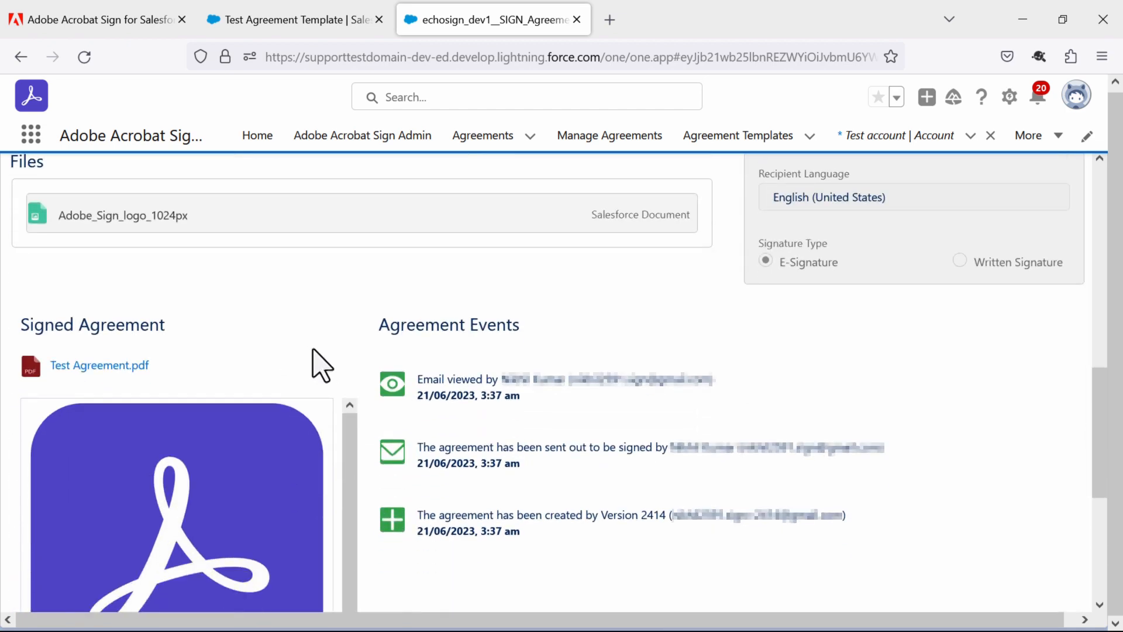
scroll(765, 556, down, 3)
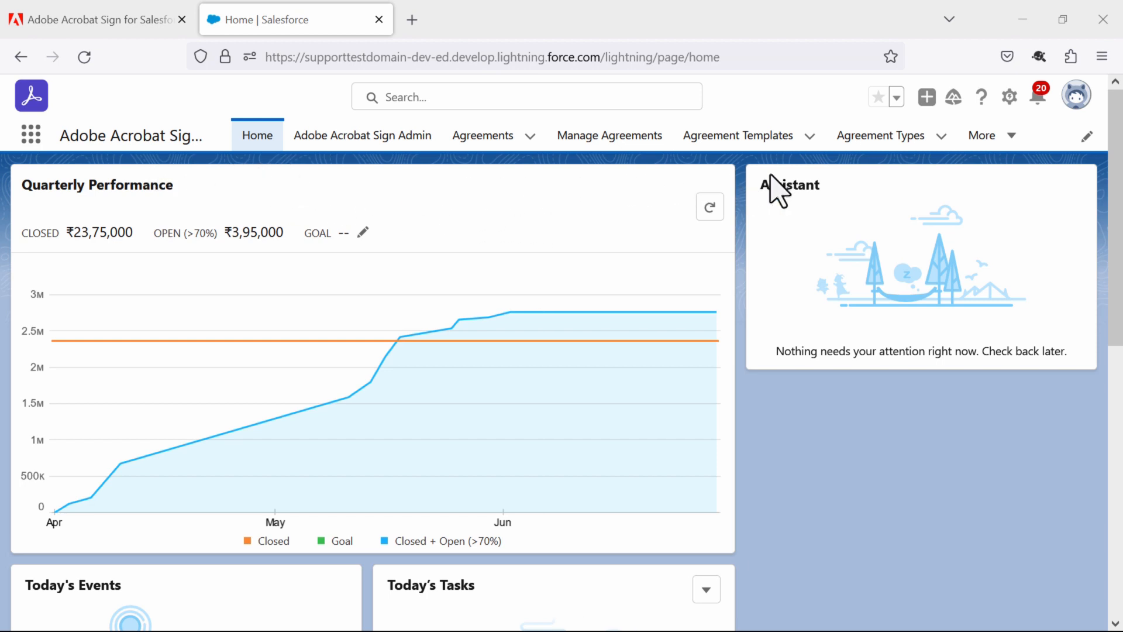
Create a new merge mapping named 'Account merge mapping' from the Merge Mappings list
click(1011, 141)
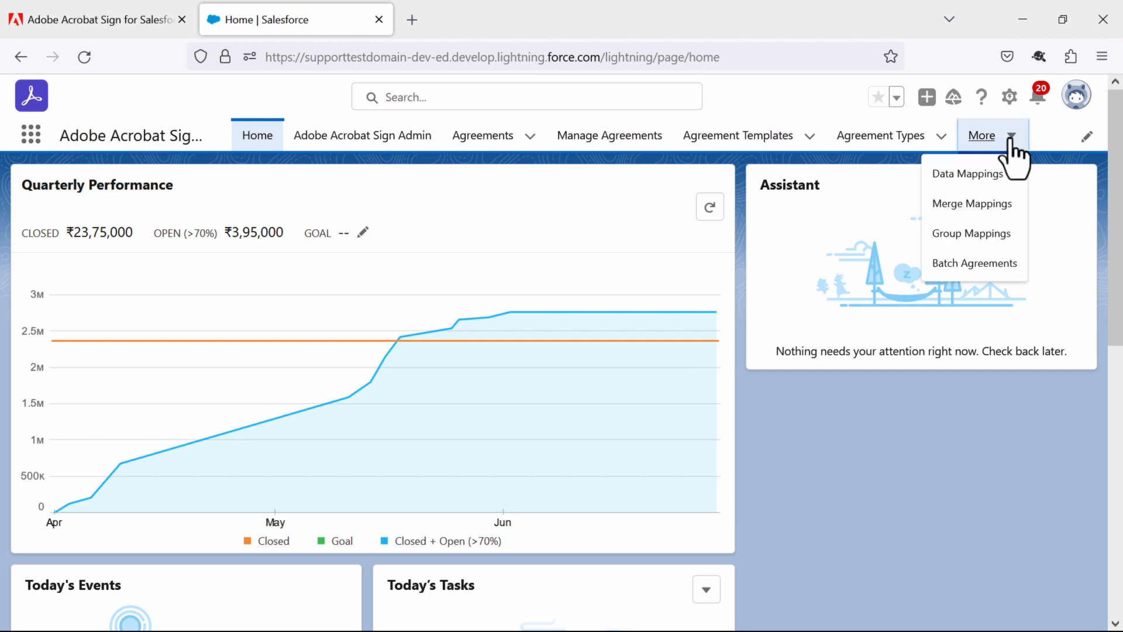
click(973, 206)
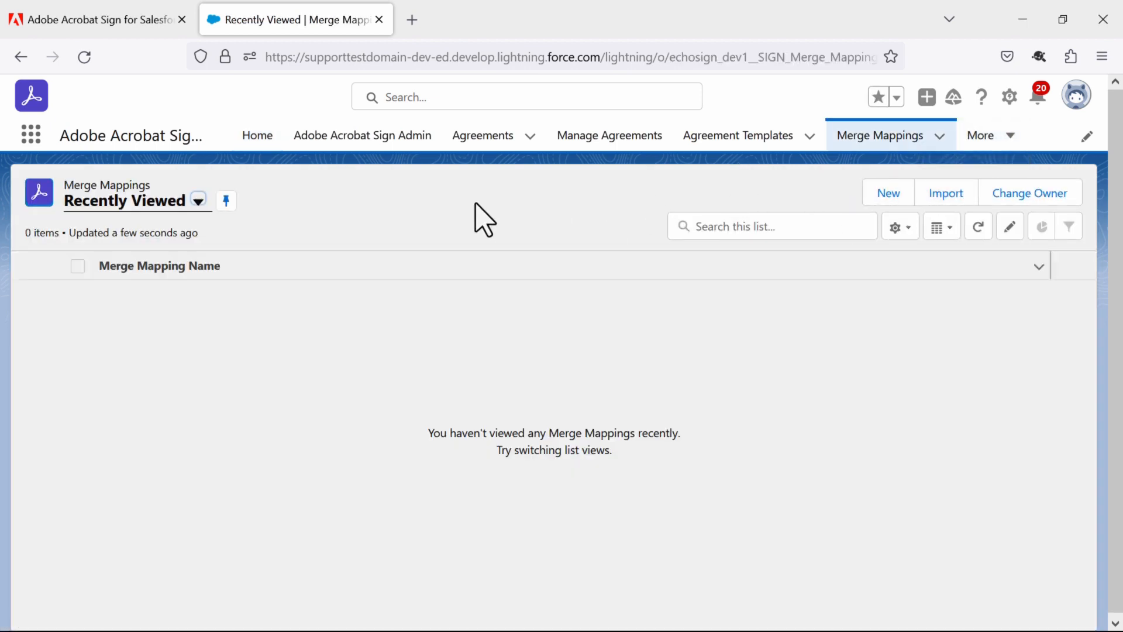
click(889, 203)
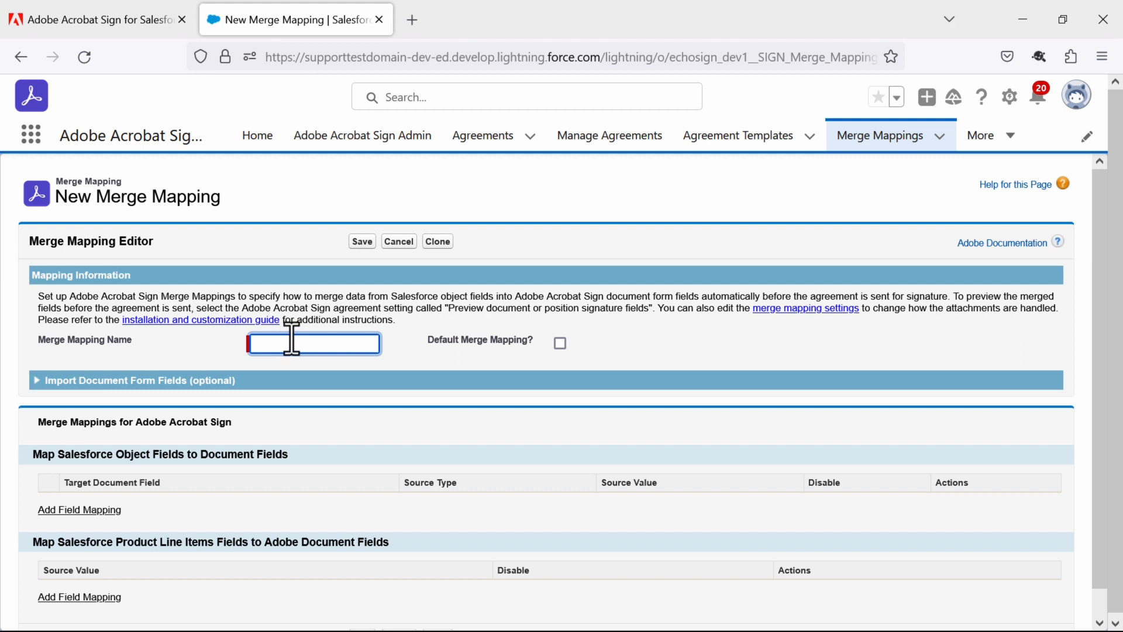
text(Te)
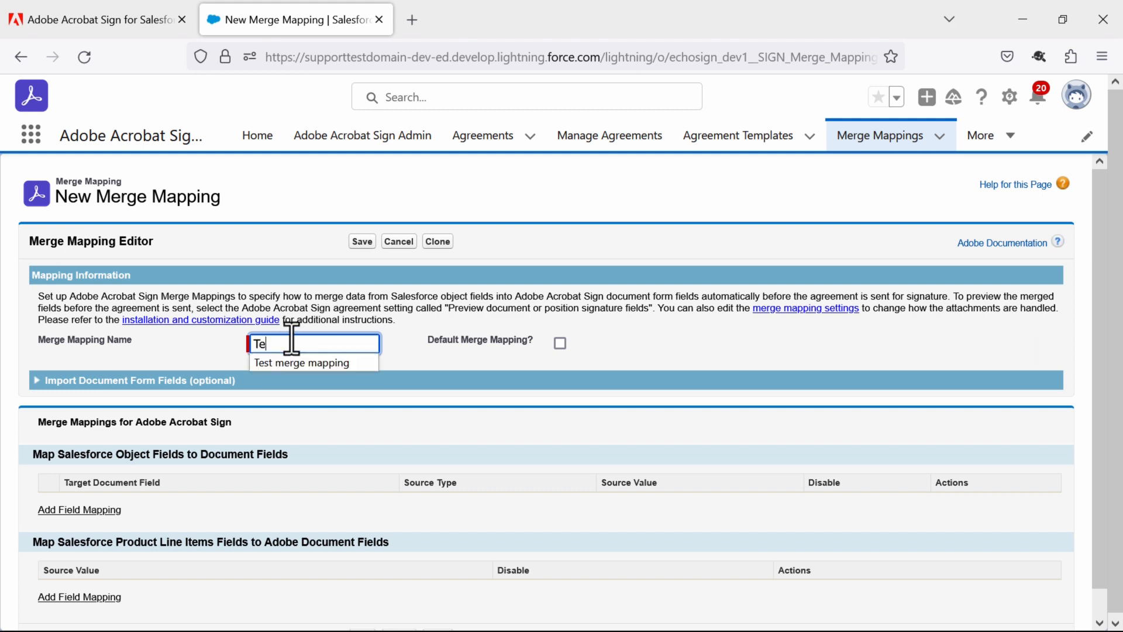
text(s)
key(BackSpace)
key(BackSpace)
key(BackSpace)
text(Accoun)
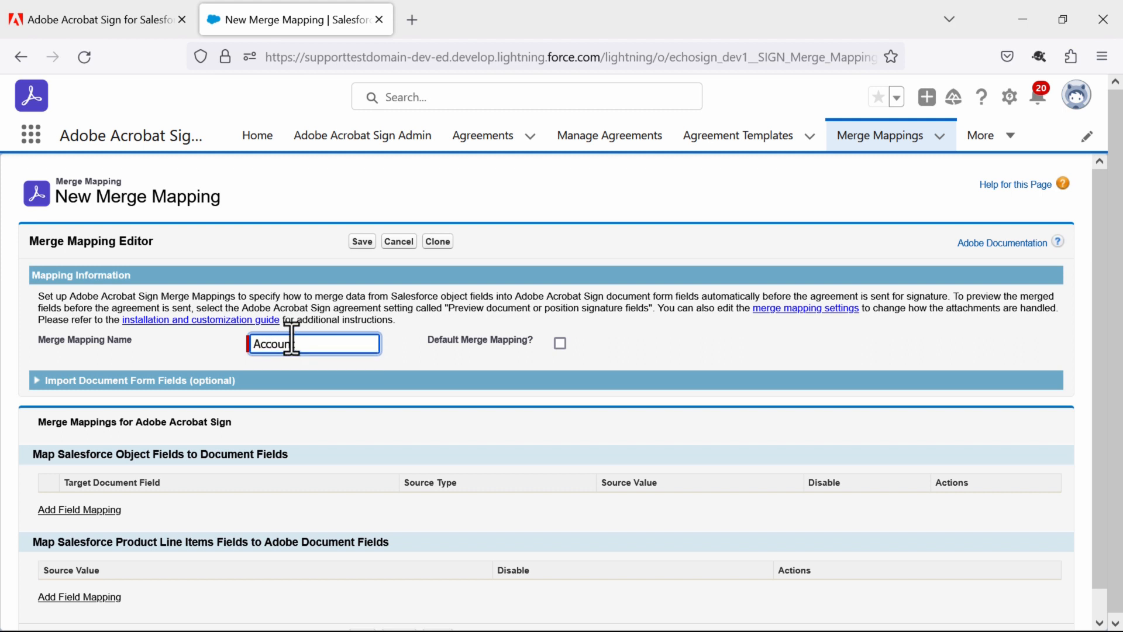
text(t merge mapping)
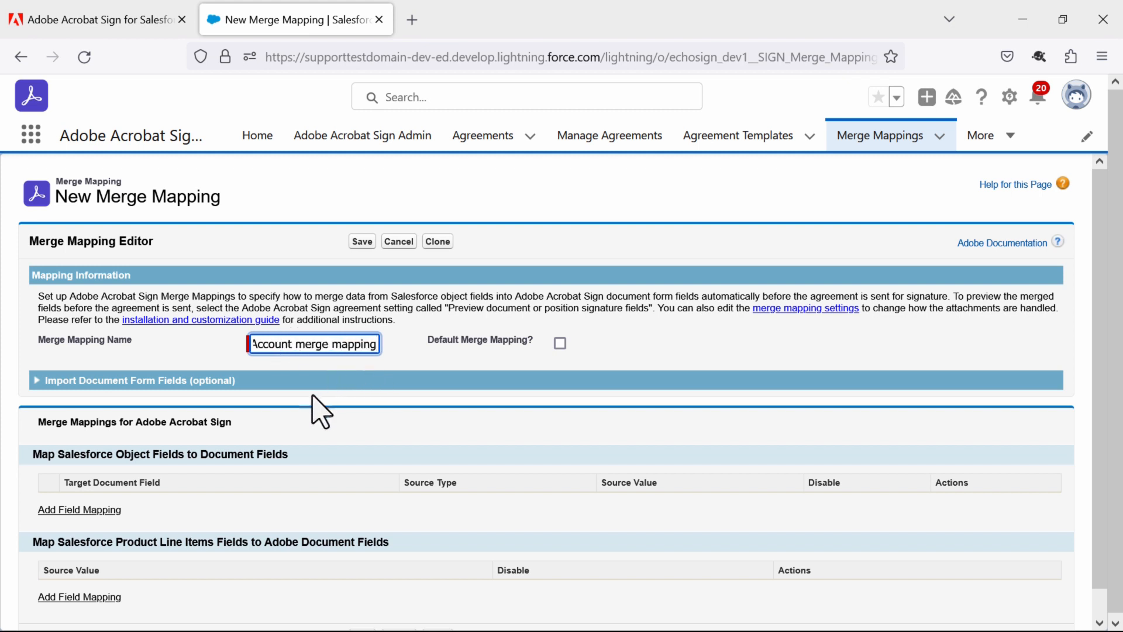
Add an empty field-mapping row, then switch to the Word template document
click(92, 510)
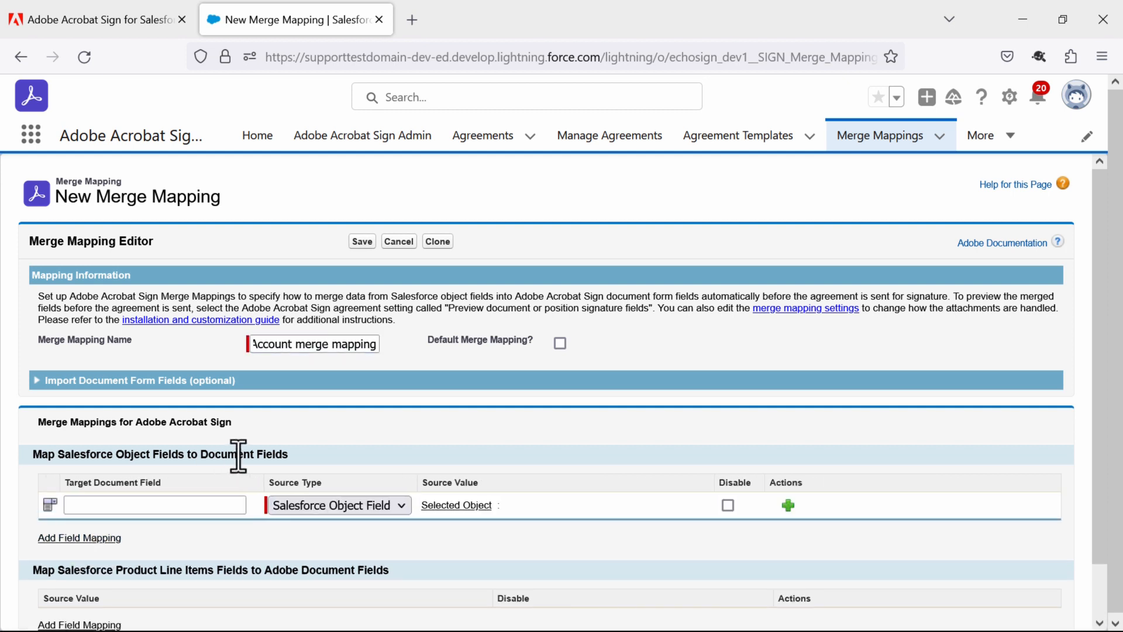
click(169, 506)
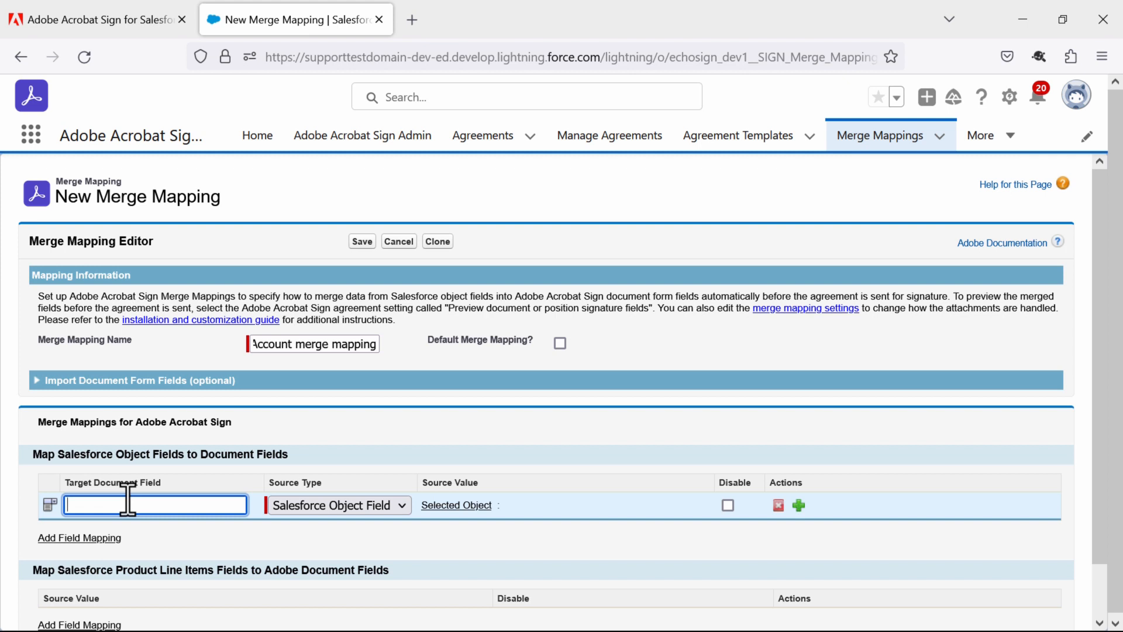
key(alt+Tab)
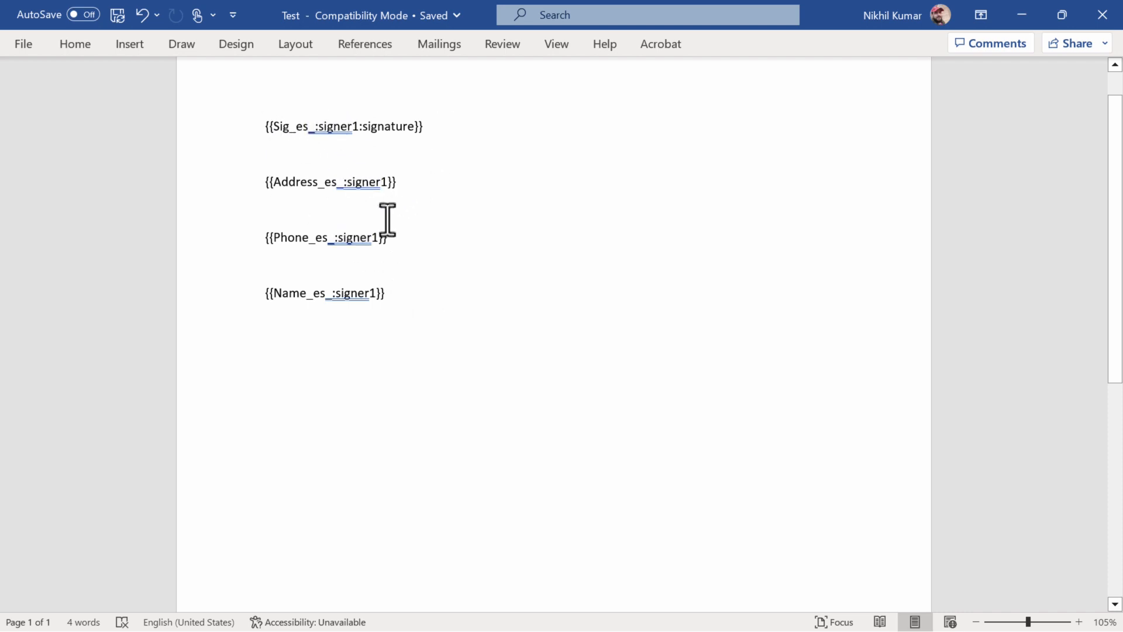
double_click(276, 186)
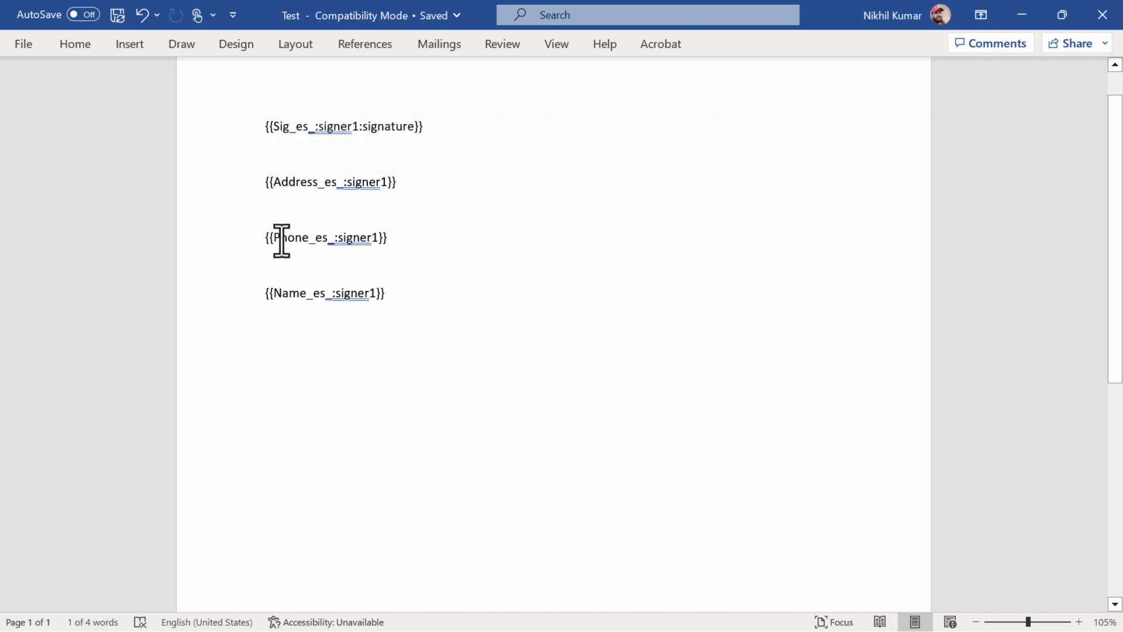
double_click(281, 240)
double_click(286, 295)
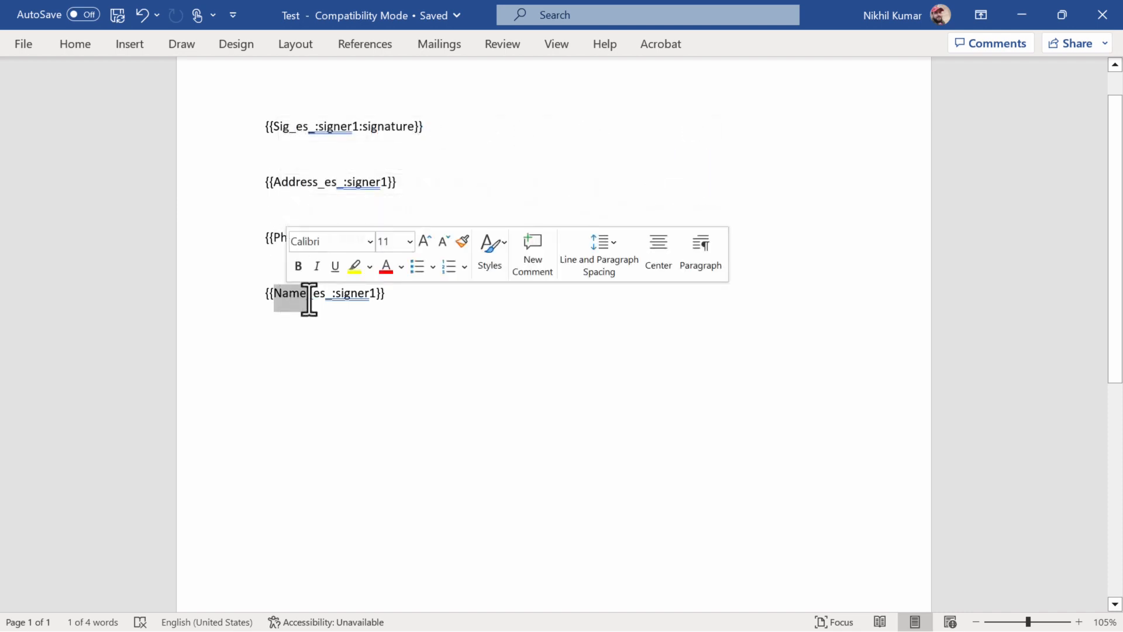
click(409, 304)
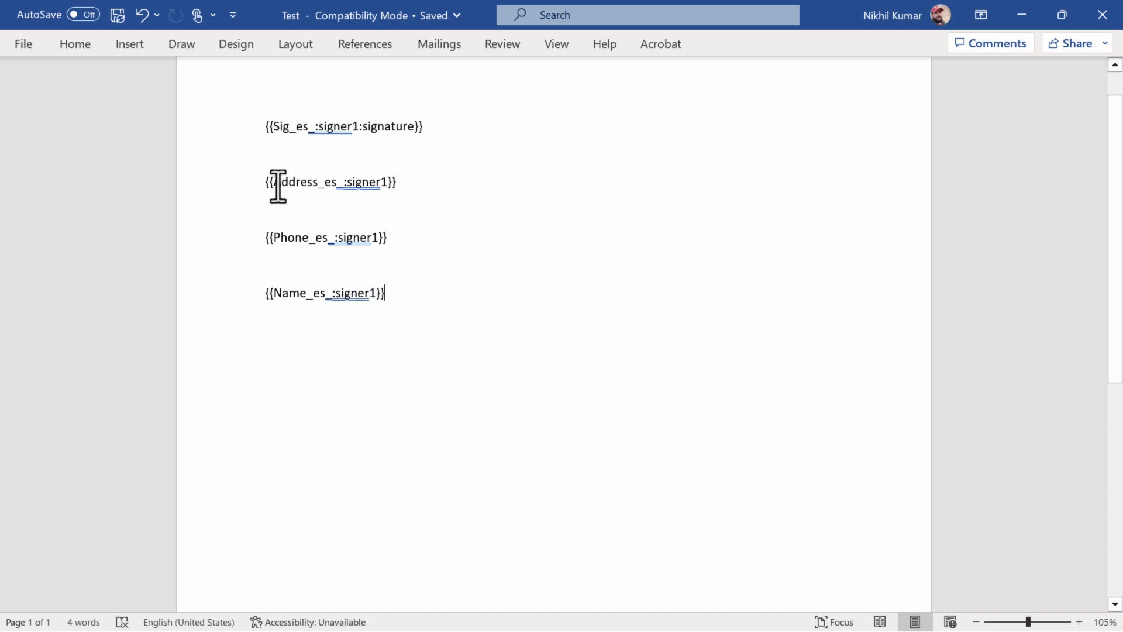
drag(272, 184, 317, 187)
drag(275, 239, 308, 240)
drag(274, 295, 306, 297)
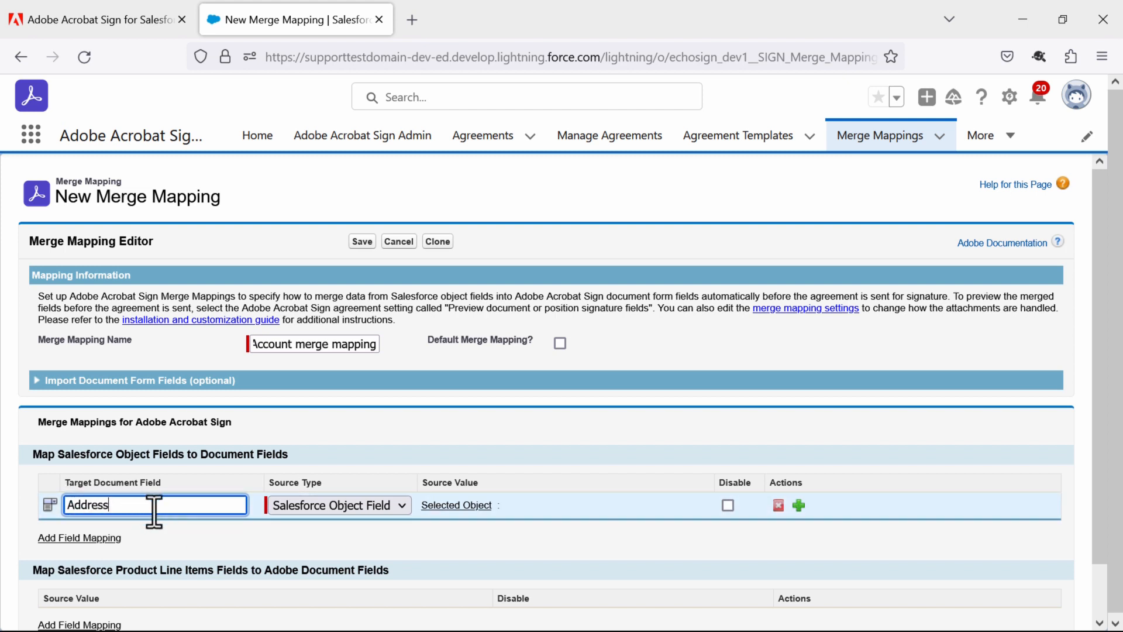
Change the Address row's Source Type from Constant to Salesforce Object Field
click(388, 506)
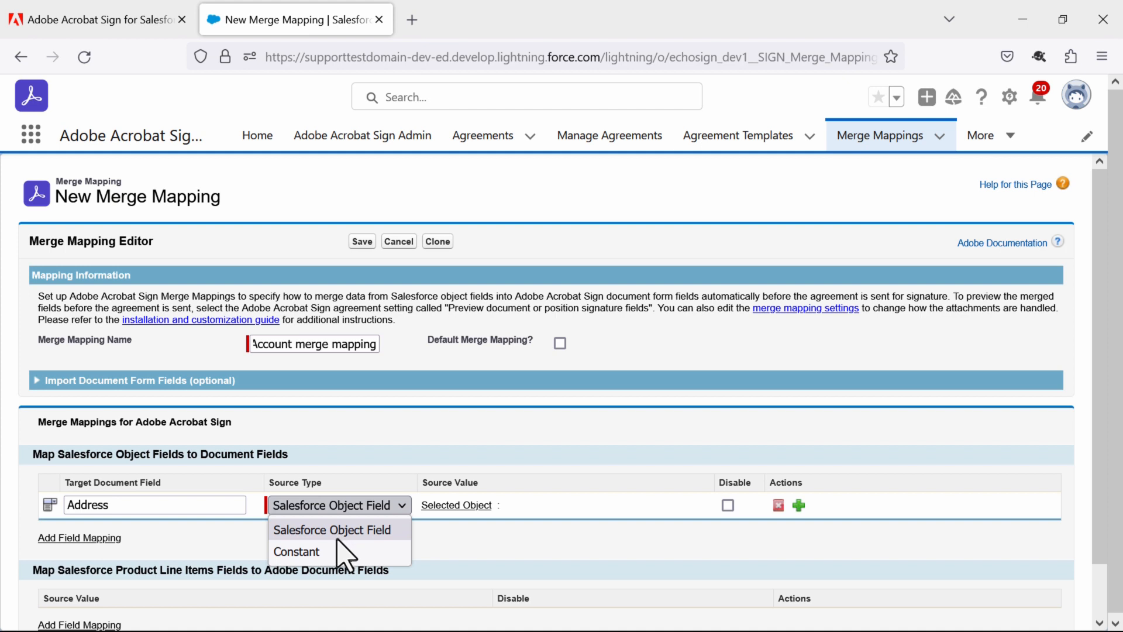
click(338, 553)
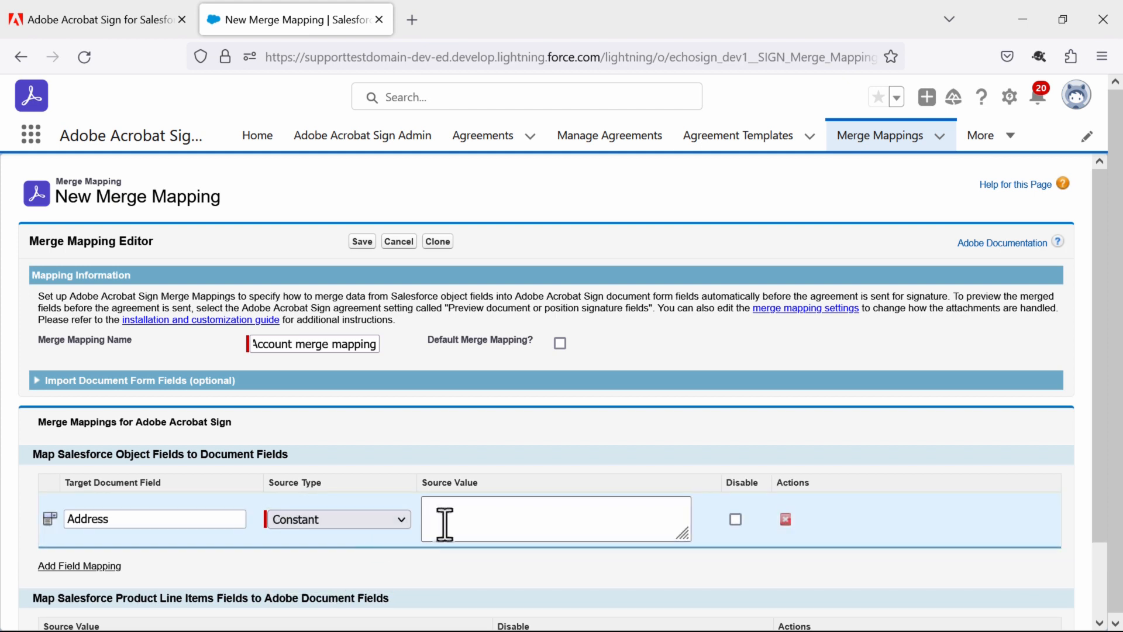
click(390, 523)
click(359, 543)
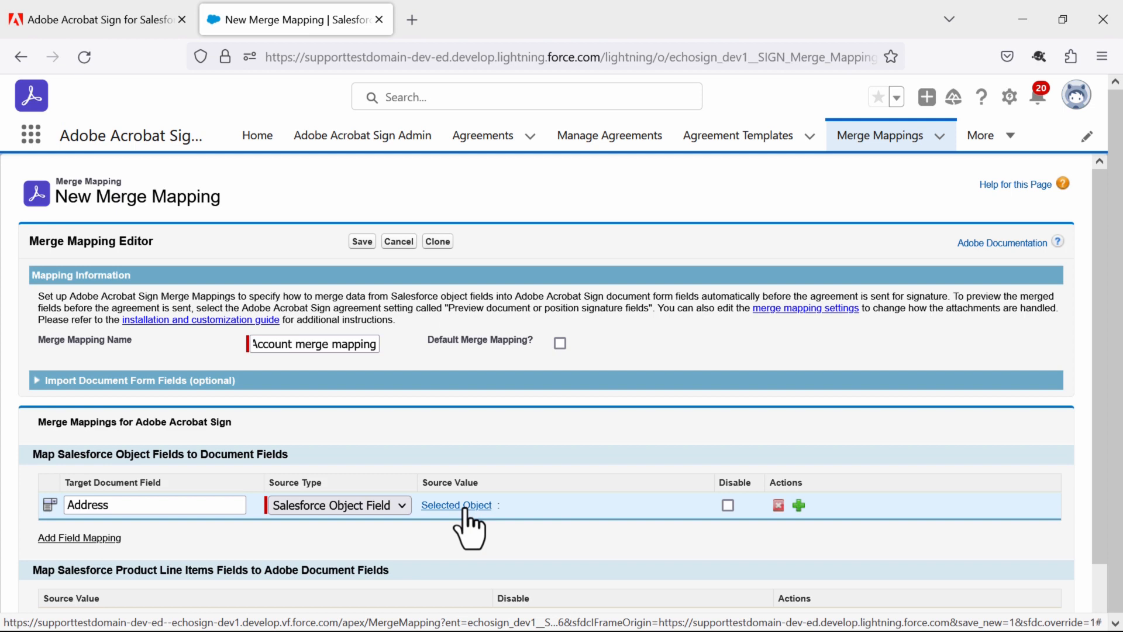
Choose Account (Reference) > Billing Address as the Address row's source field
click(465, 506)
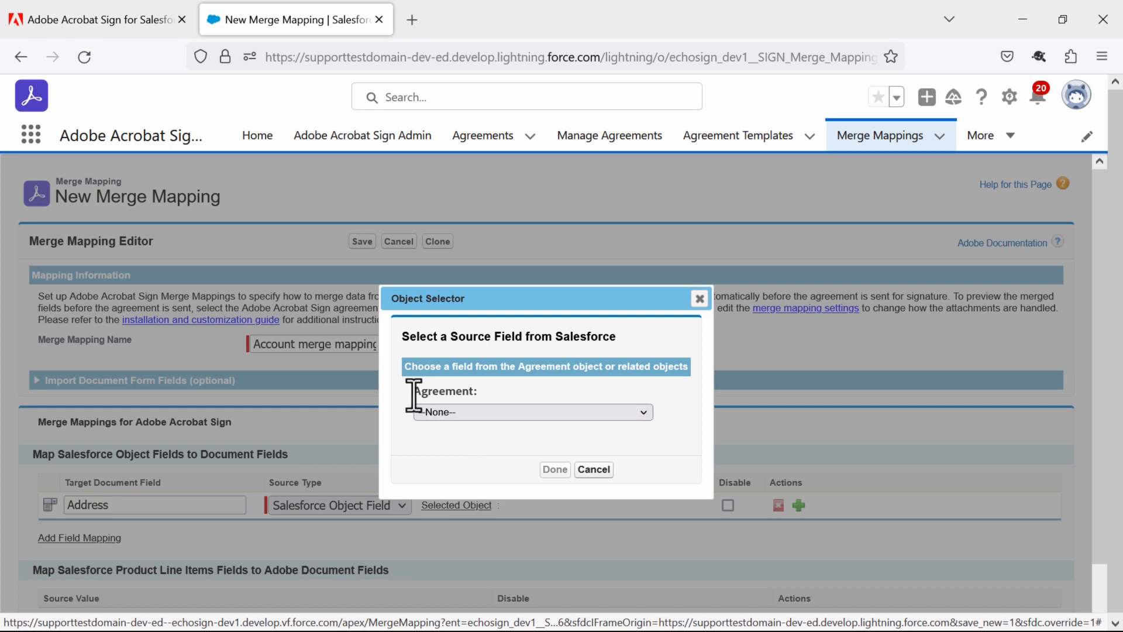
drag(414, 393, 466, 393)
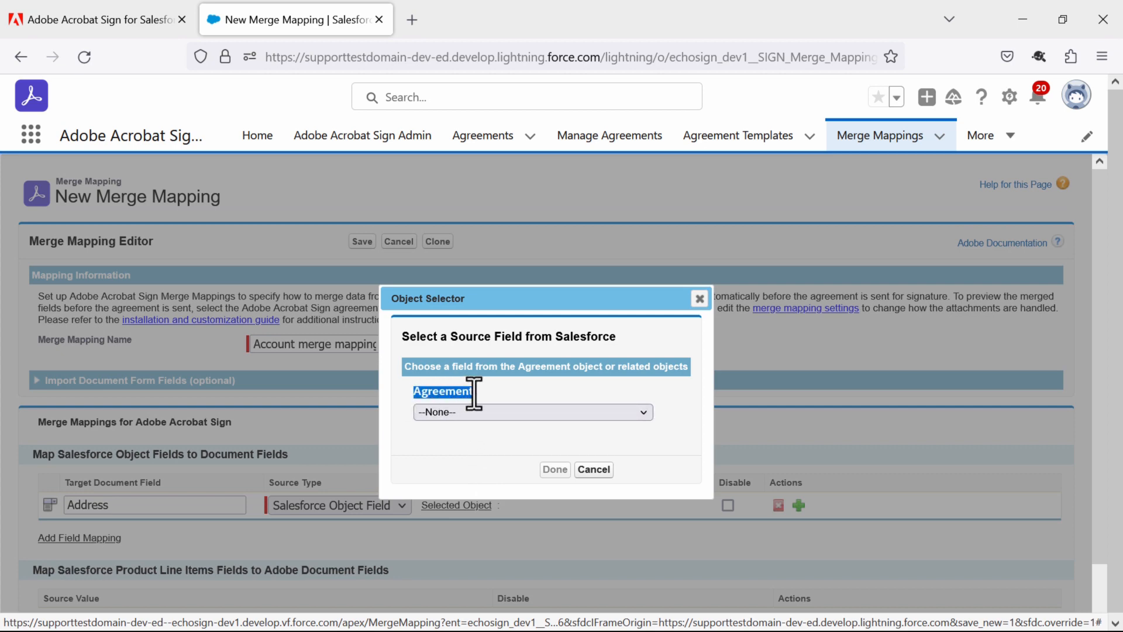
click(503, 411)
scroll(513, 326, down, 1)
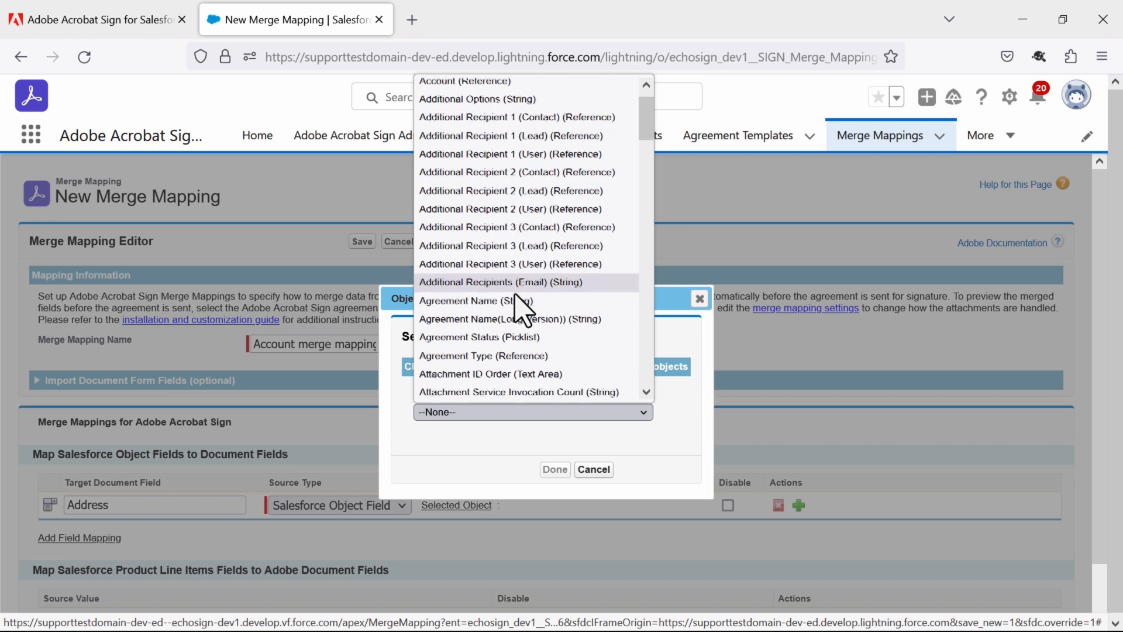
scroll(515, 296, up, 1)
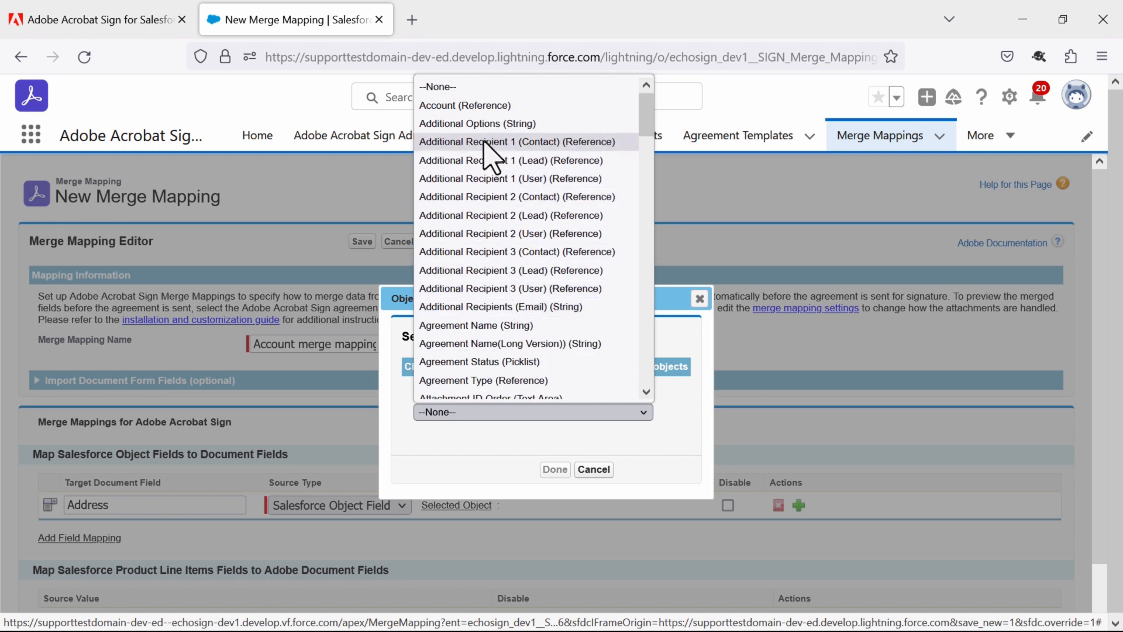
click(484, 105)
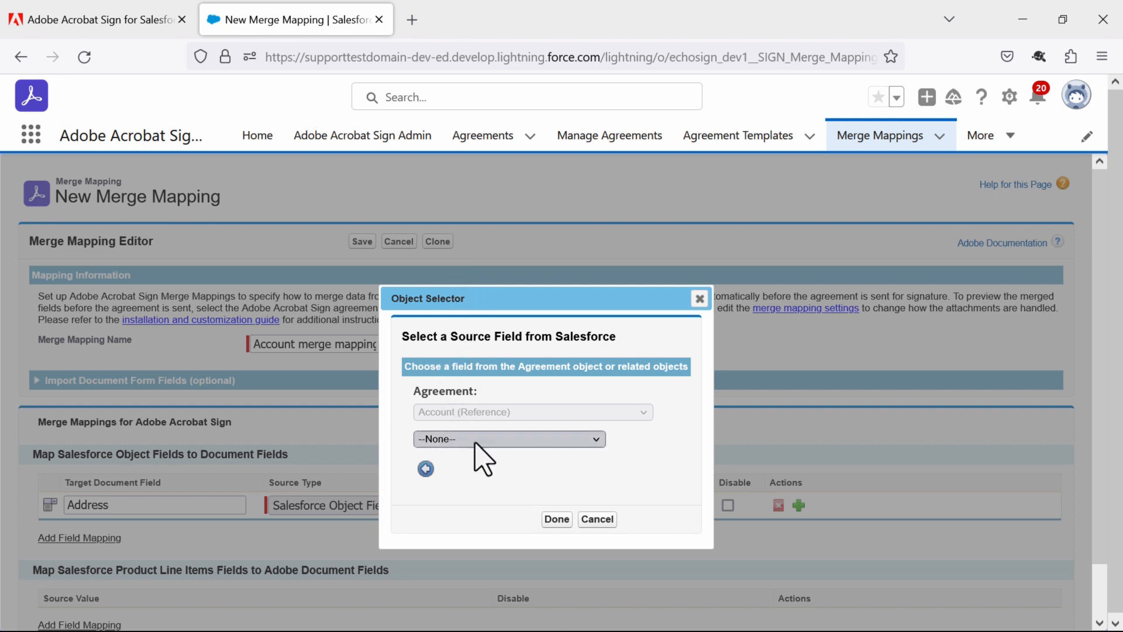
click(490, 444)
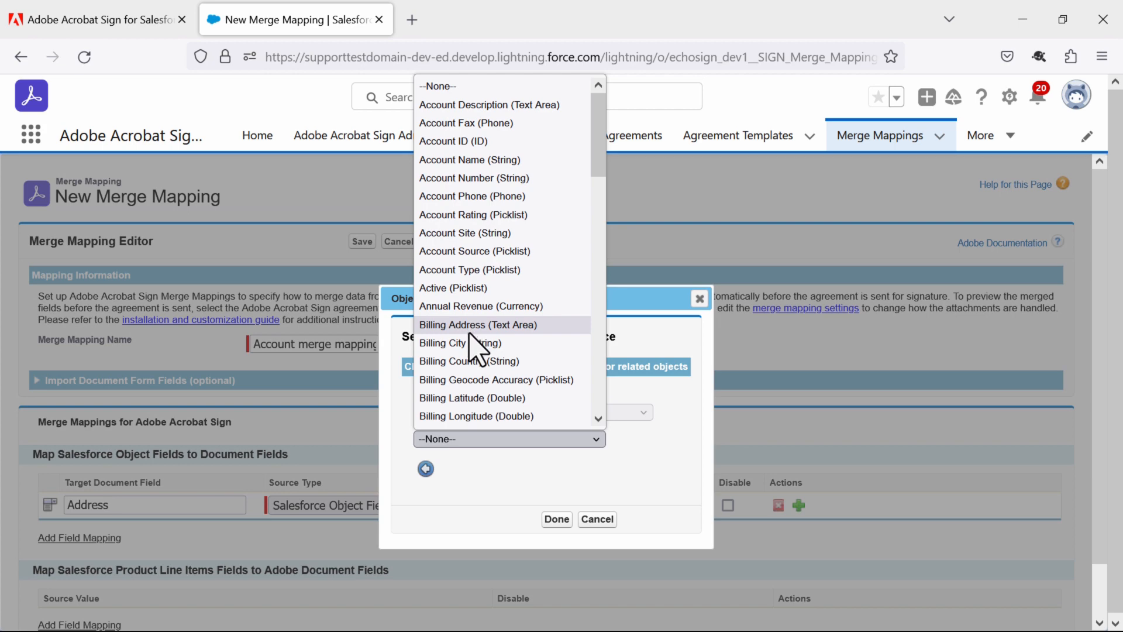
scroll(471, 345, down, 2)
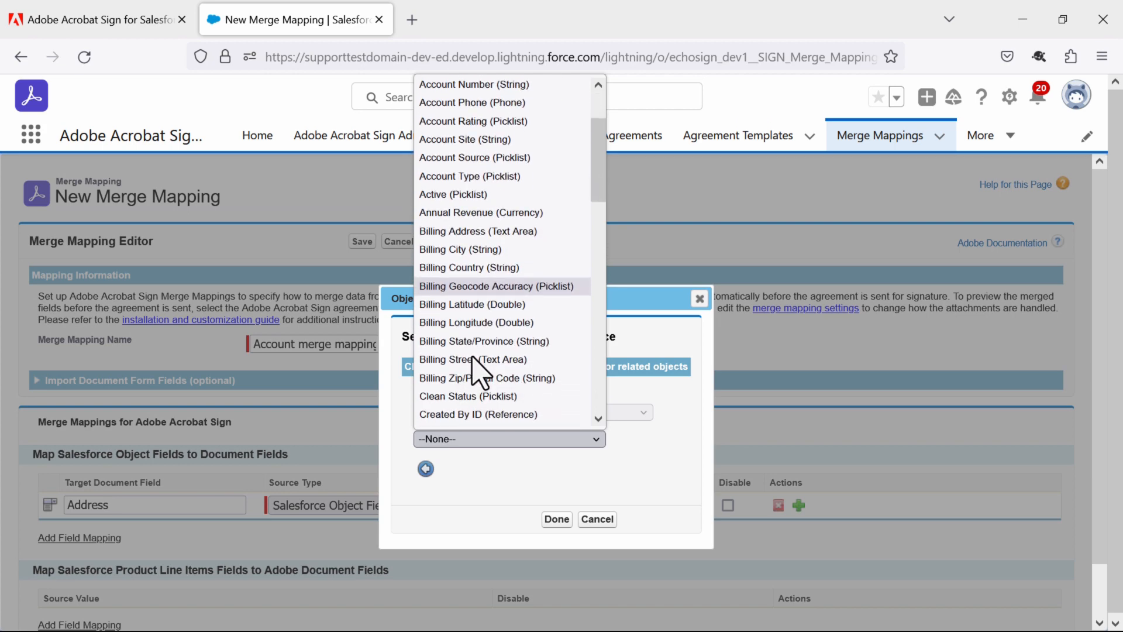
scroll(472, 368, down, 1)
scroll(472, 370, up, 3)
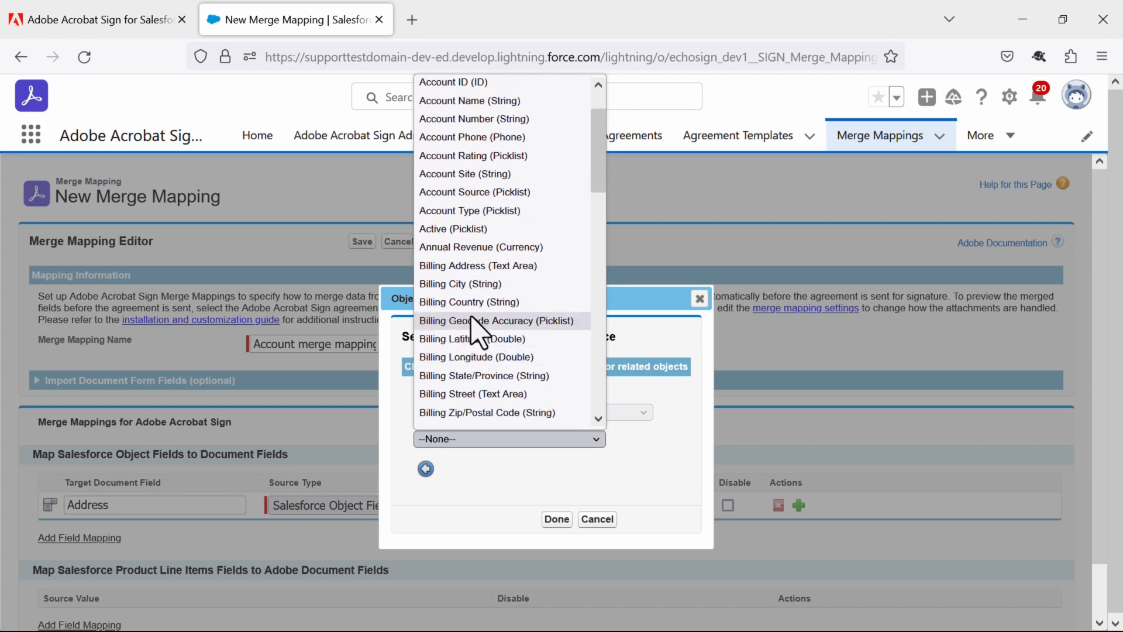
click(471, 267)
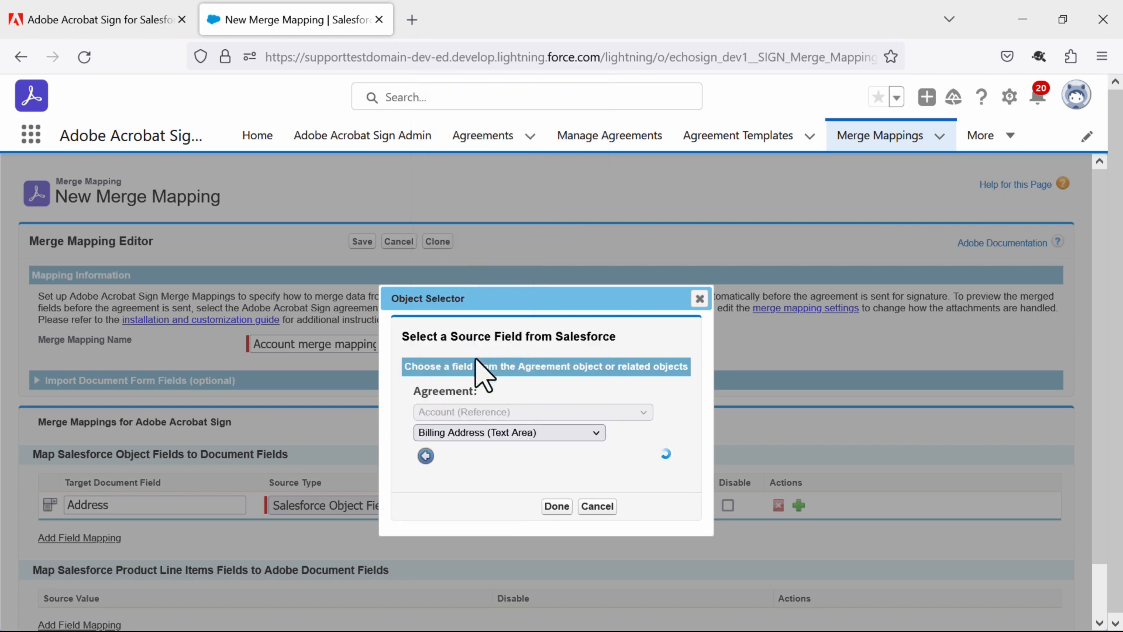
click(557, 520)
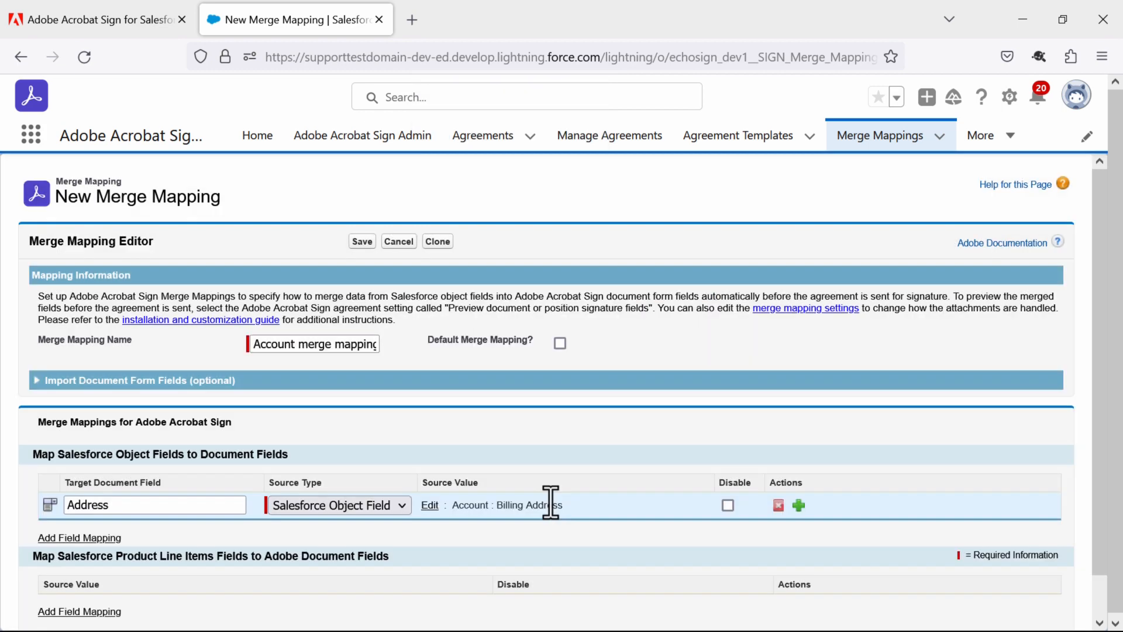
scroll(73, 512, down, 1)
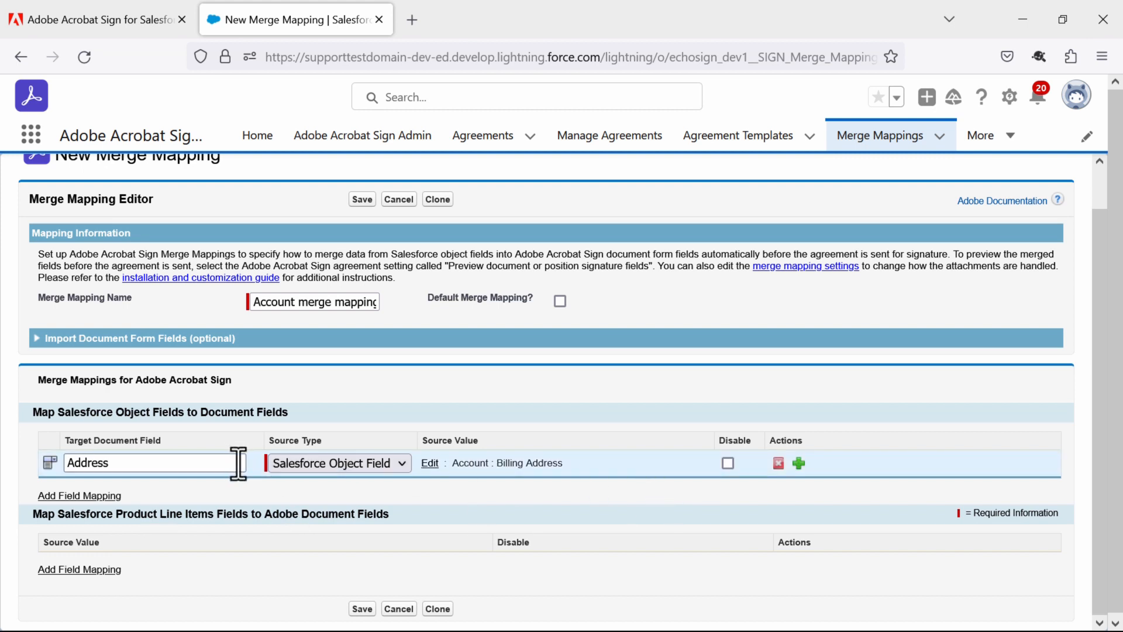
Add a second mapping row with Phone as the document field
click(79, 496)
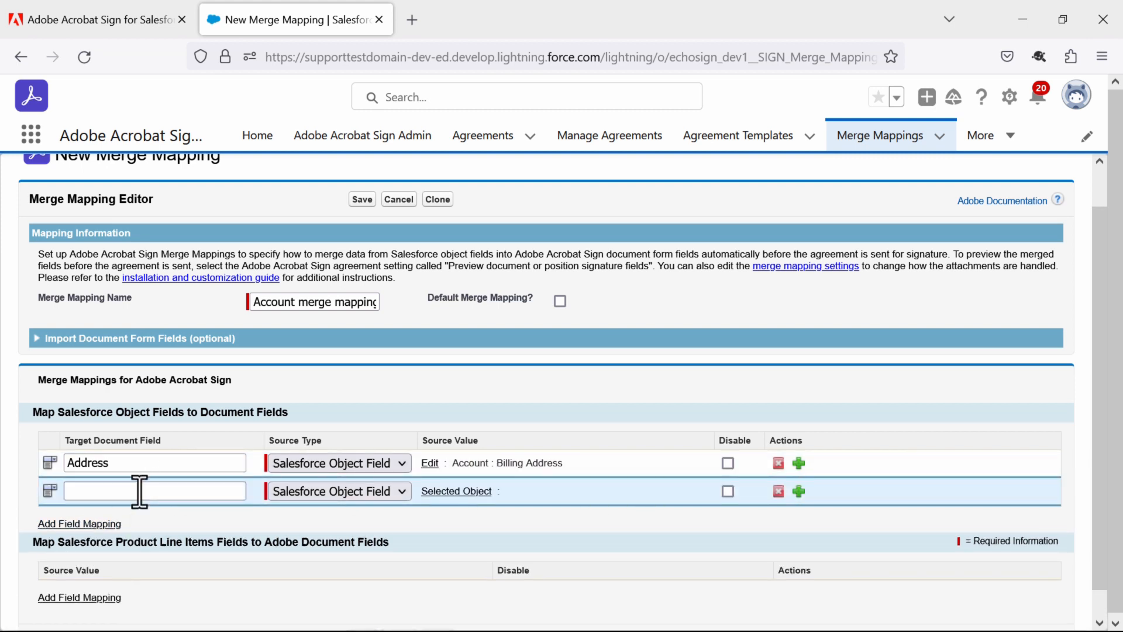
click(139, 491)
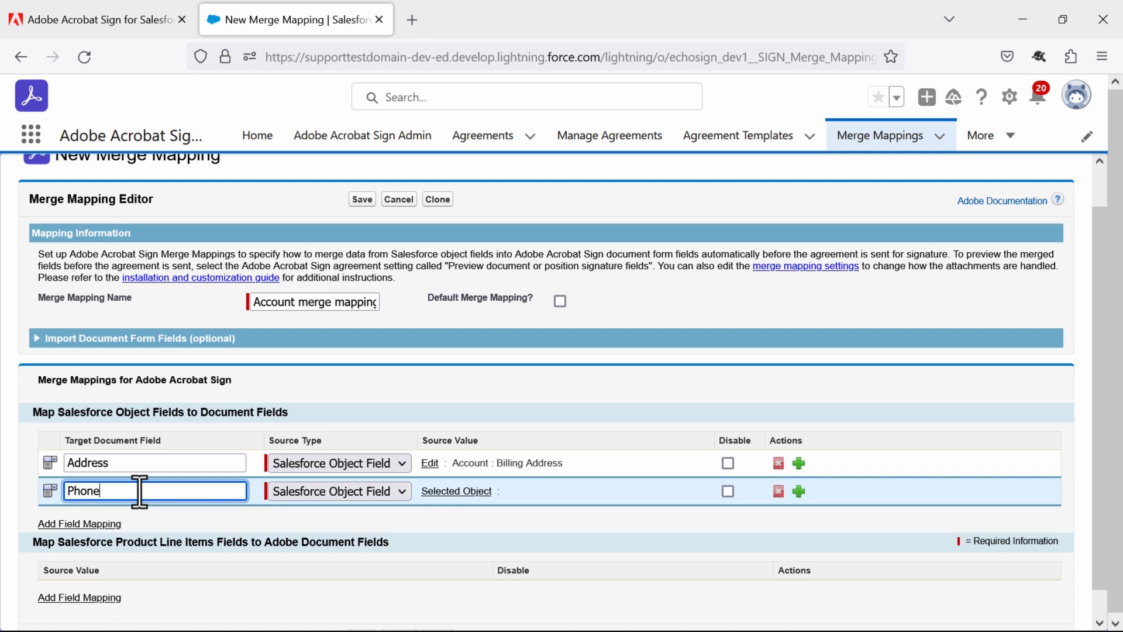
double_click(94, 491)
Source Phone from Account > Account Phone, then add a third mapping row
click(437, 492)
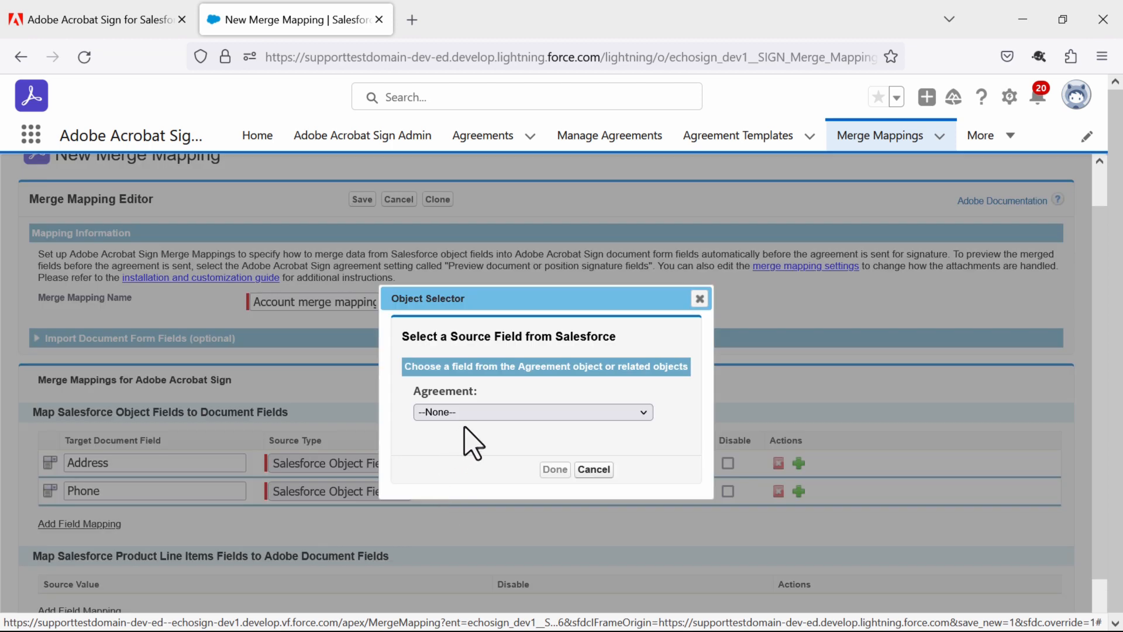
click(467, 412)
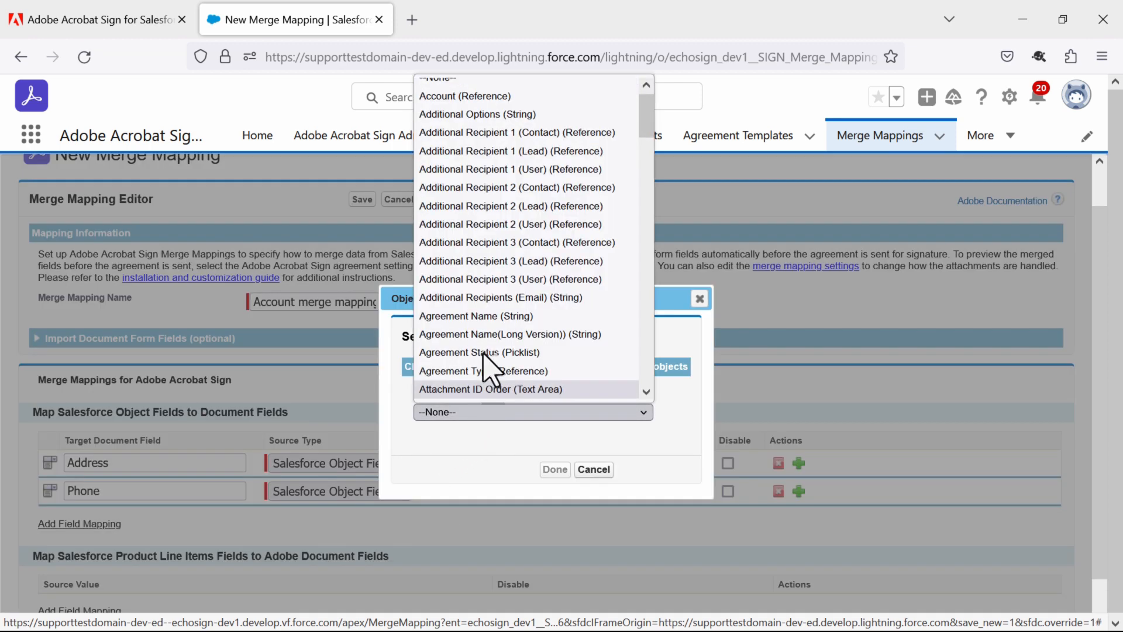
click(494, 97)
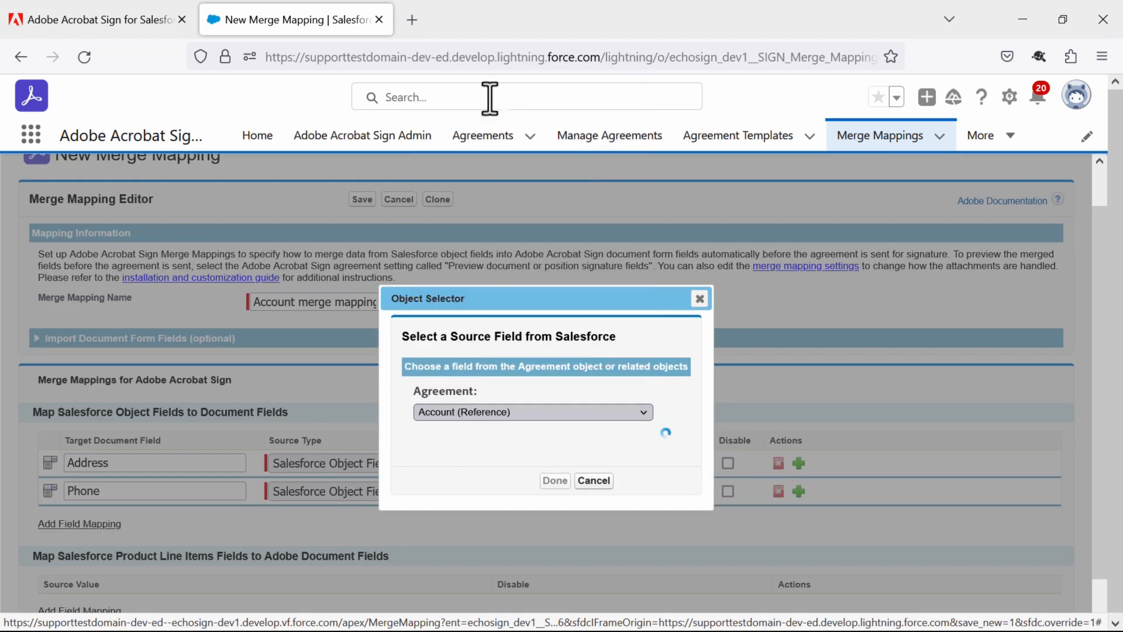
click(481, 439)
scroll(483, 299, down, 1)
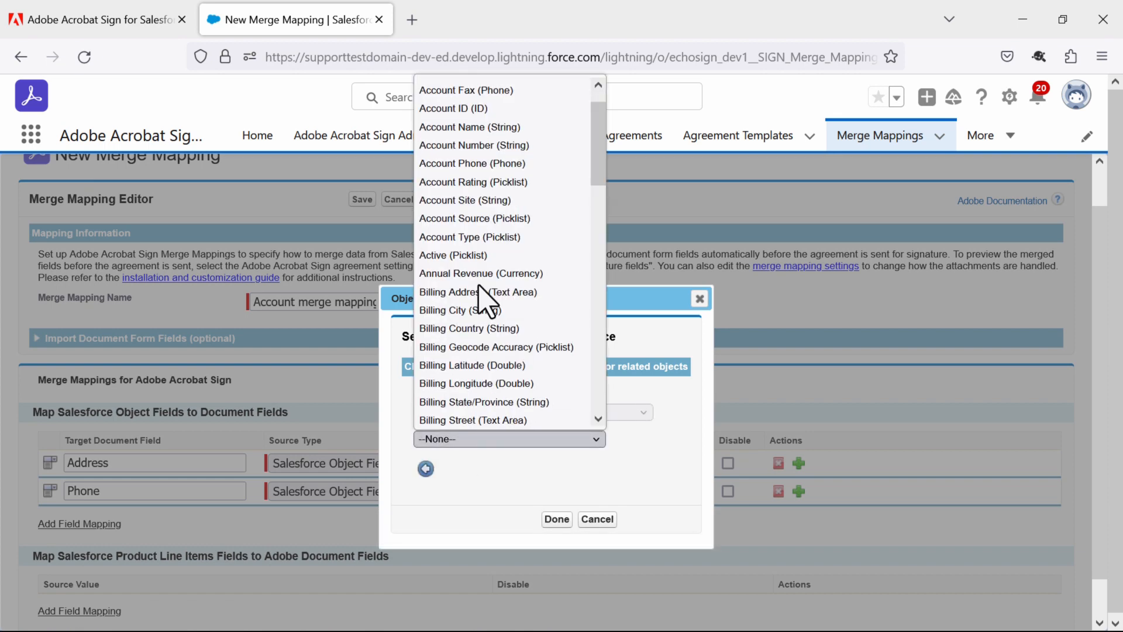
click(485, 165)
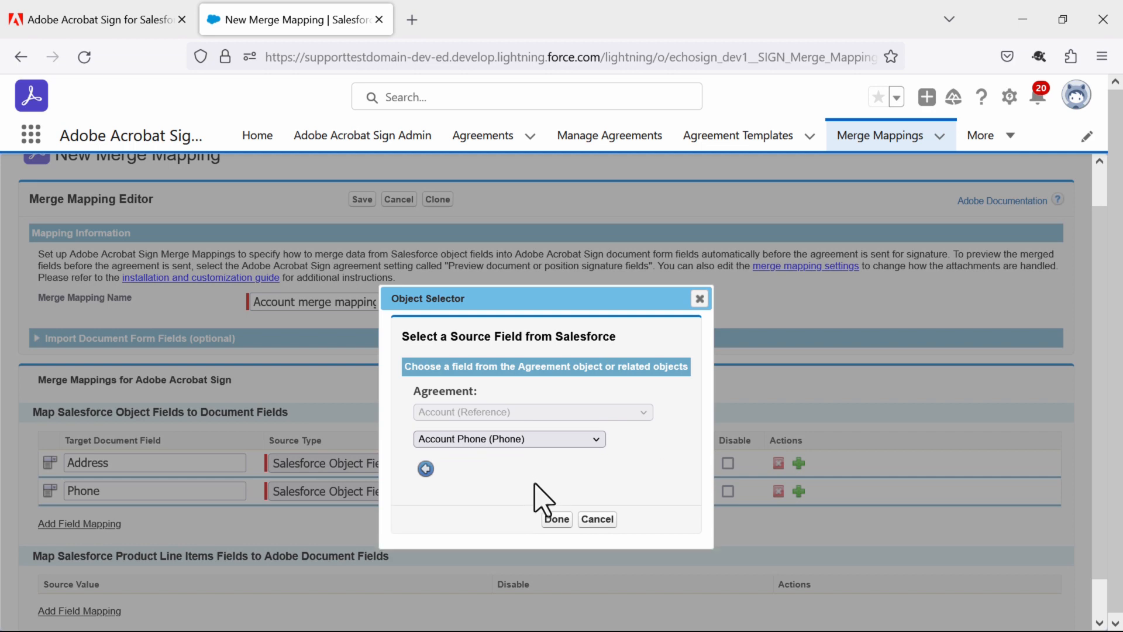
click(557, 521)
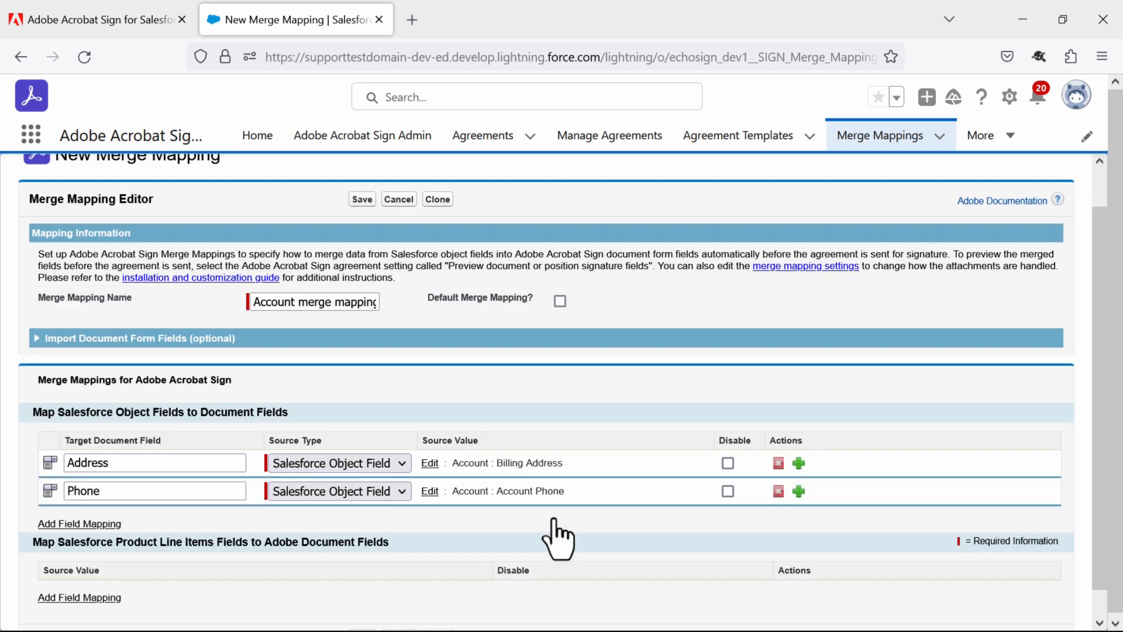
click(98, 523)
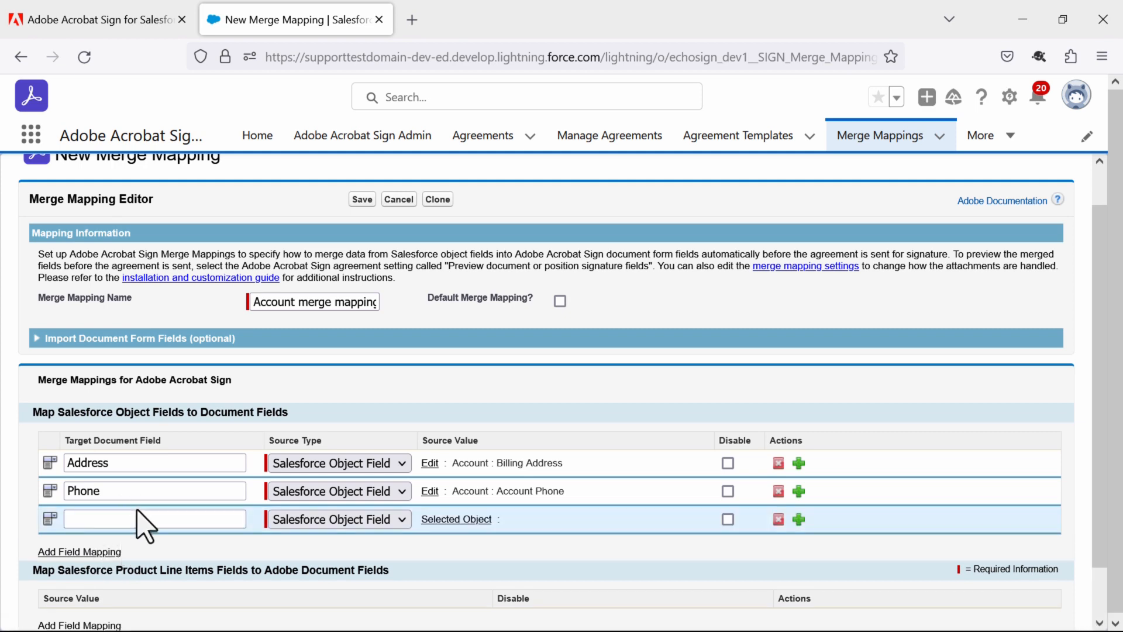
Enter Name as the third row's field and source it from Account > Account Name
click(135, 518)
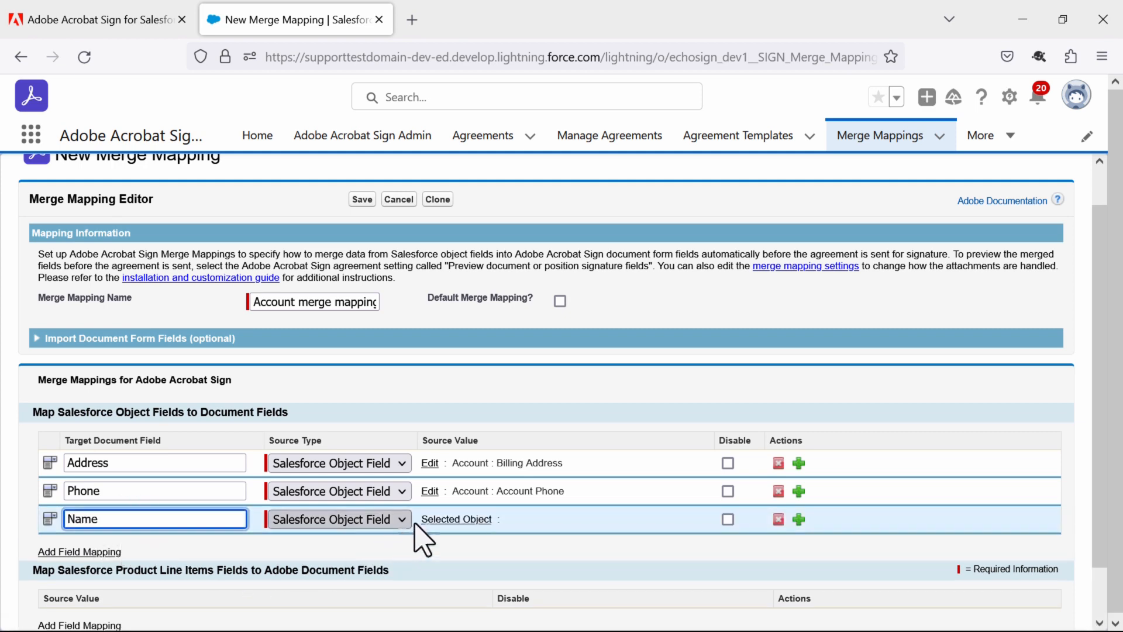
click(452, 521)
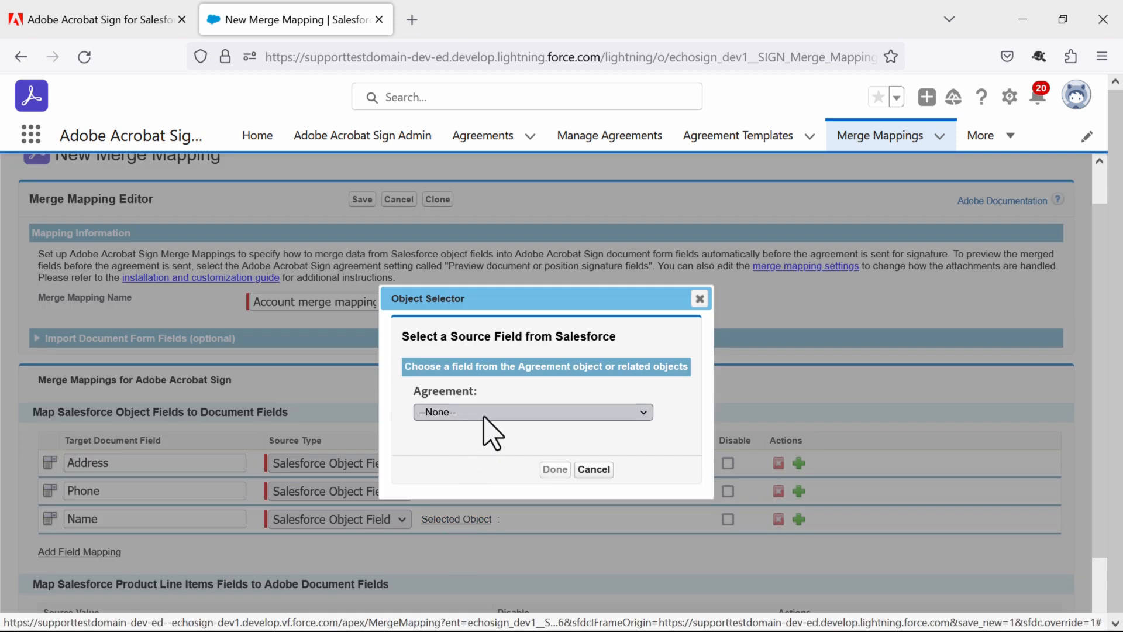
click(486, 412)
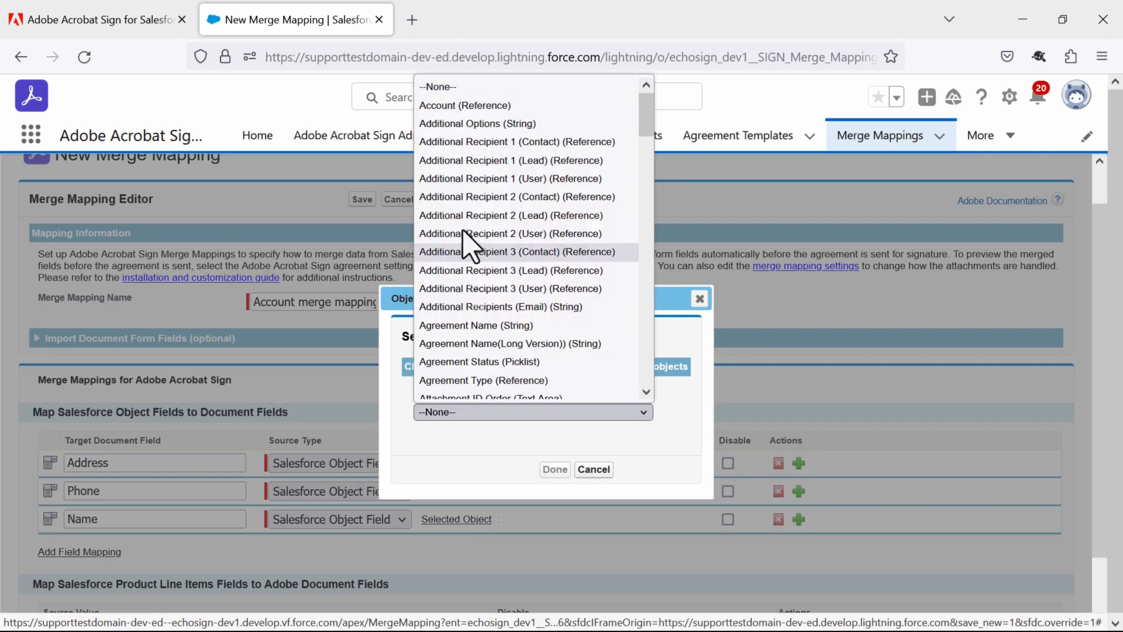
click(482, 103)
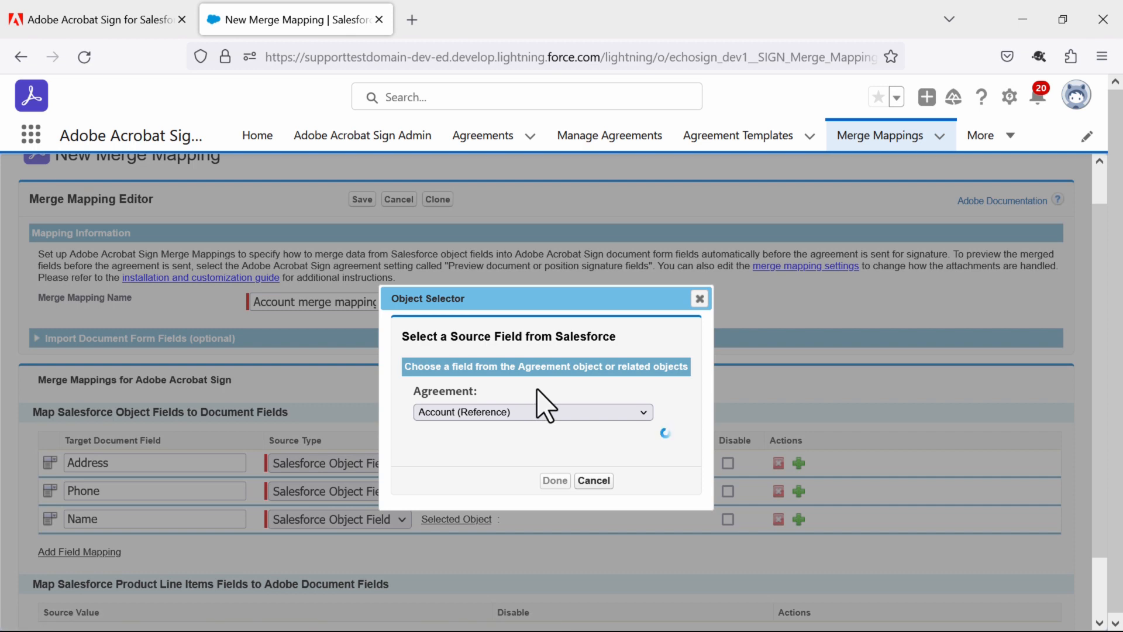
click(537, 443)
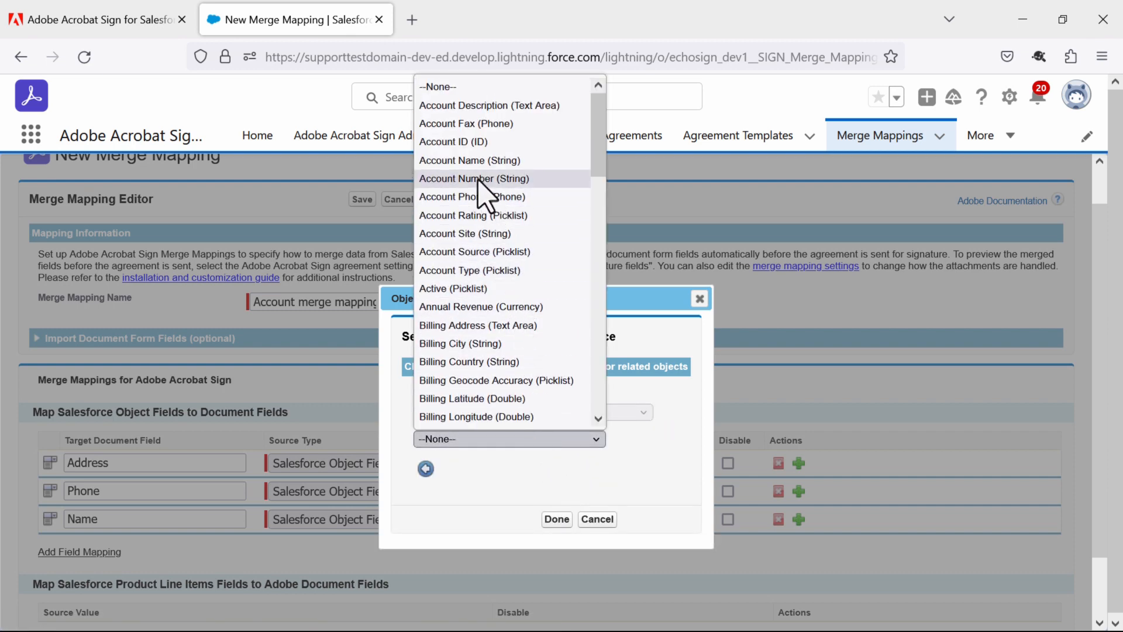
click(475, 160)
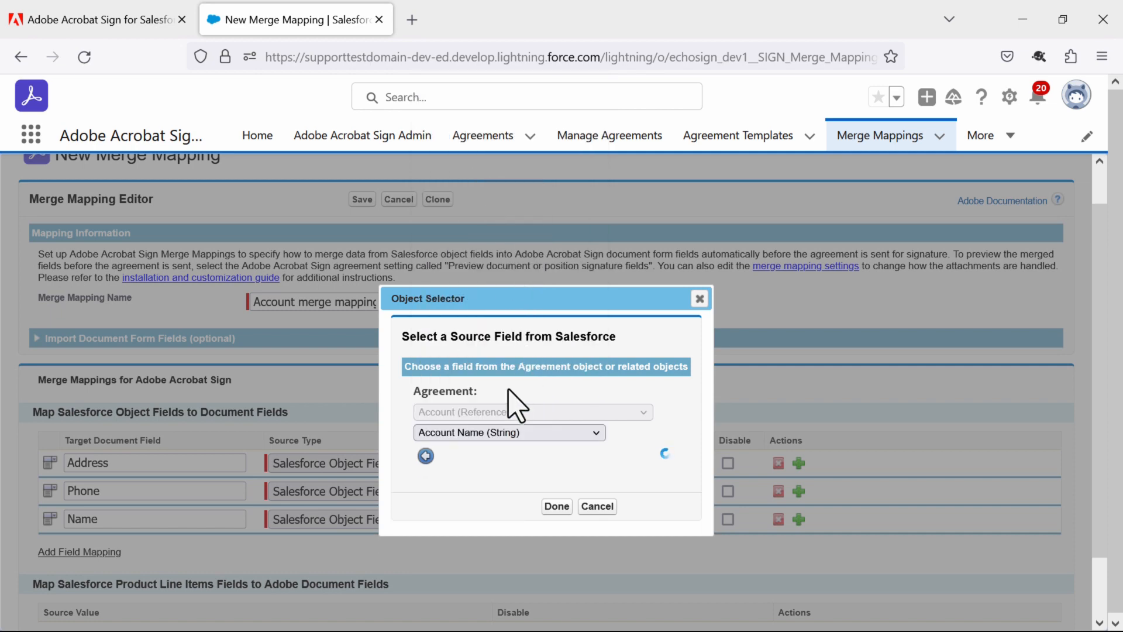
click(556, 519)
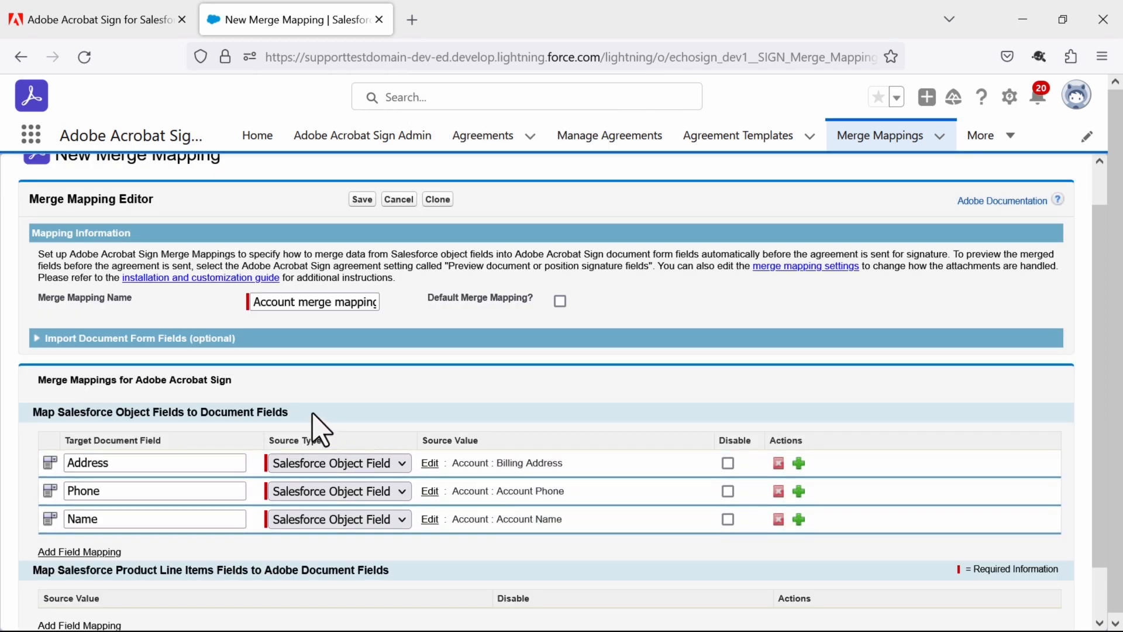
scroll(314, 421, down, 1)
scroll(313, 414, up, 2)
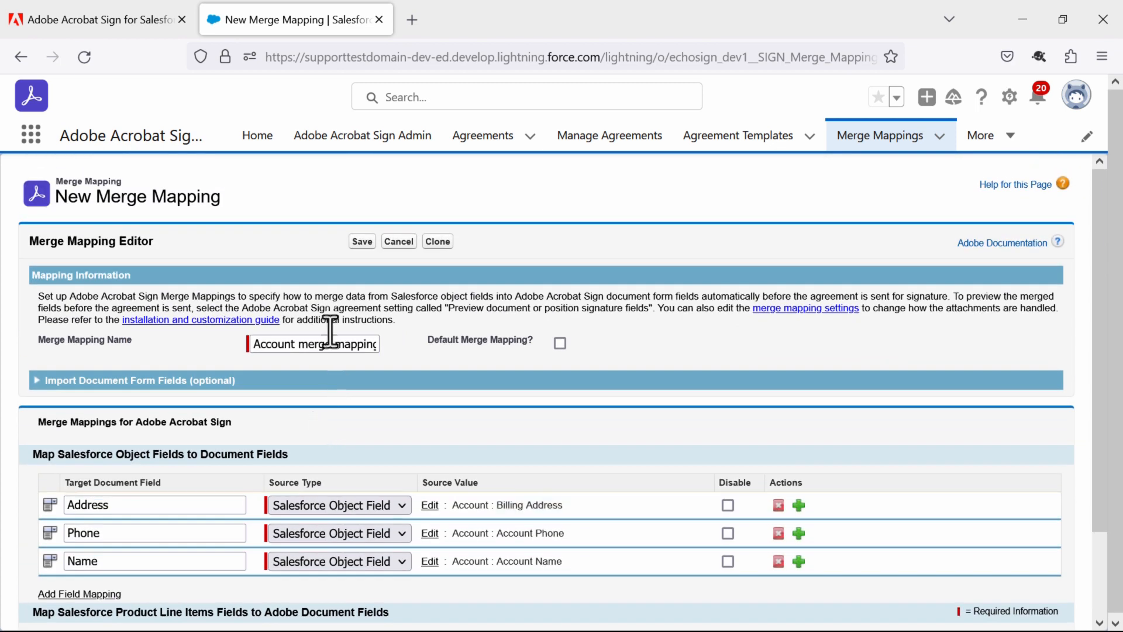
Save the Account merge mapping and go to the Agreement Templates list
click(362, 241)
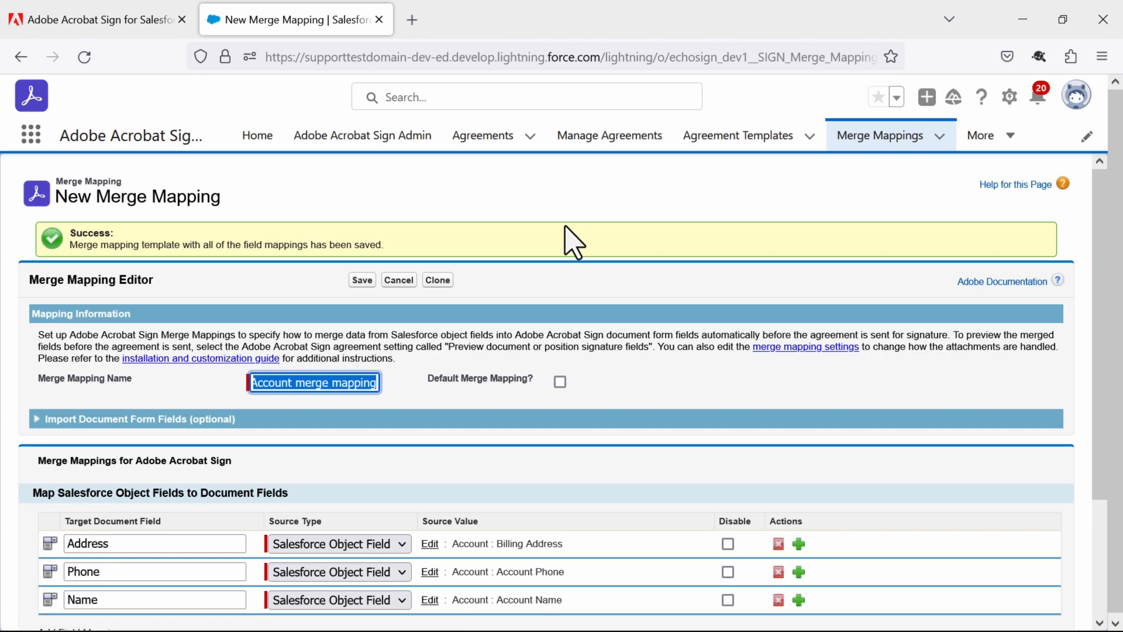
click(728, 140)
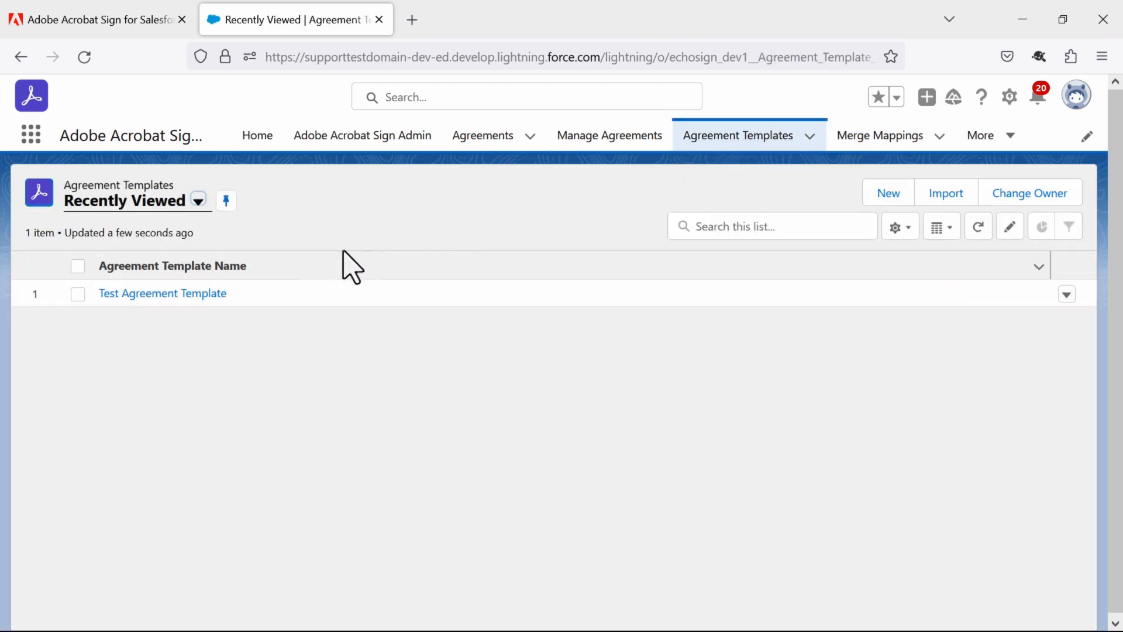
Select Account merge mapping on Test Agreement Template's Data Mapping tab and save the template
click(211, 294)
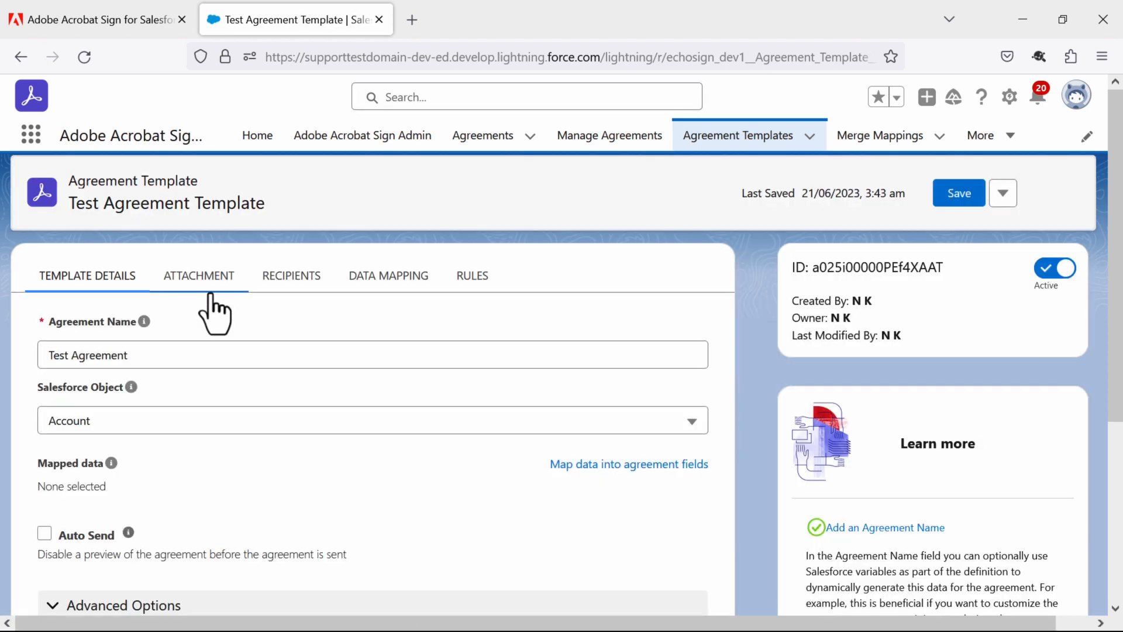
click(408, 280)
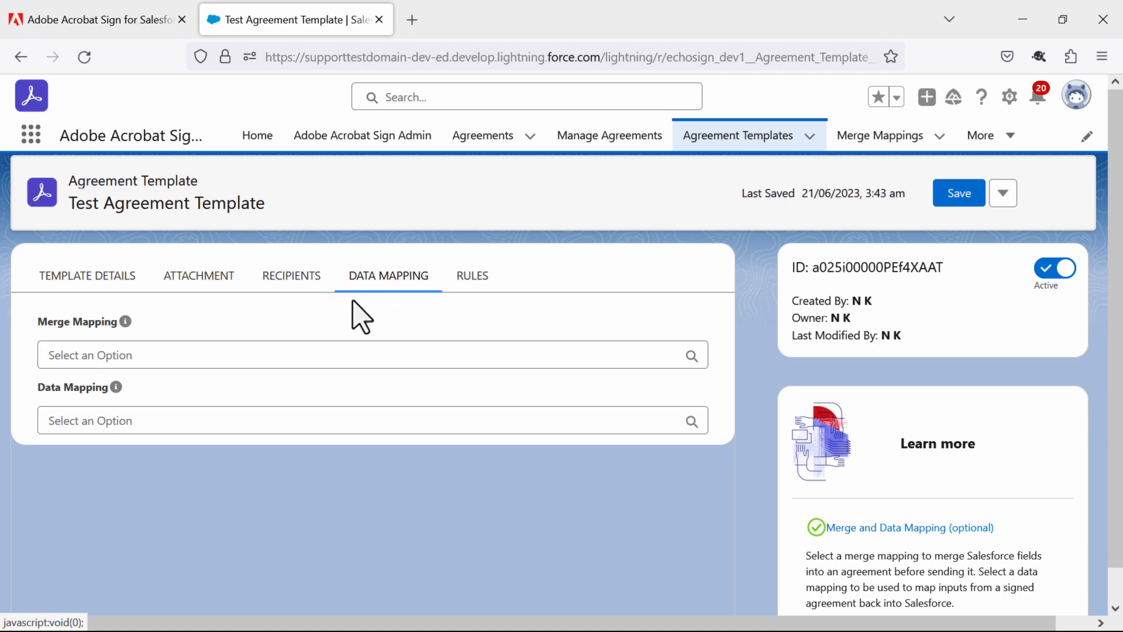
click(677, 351)
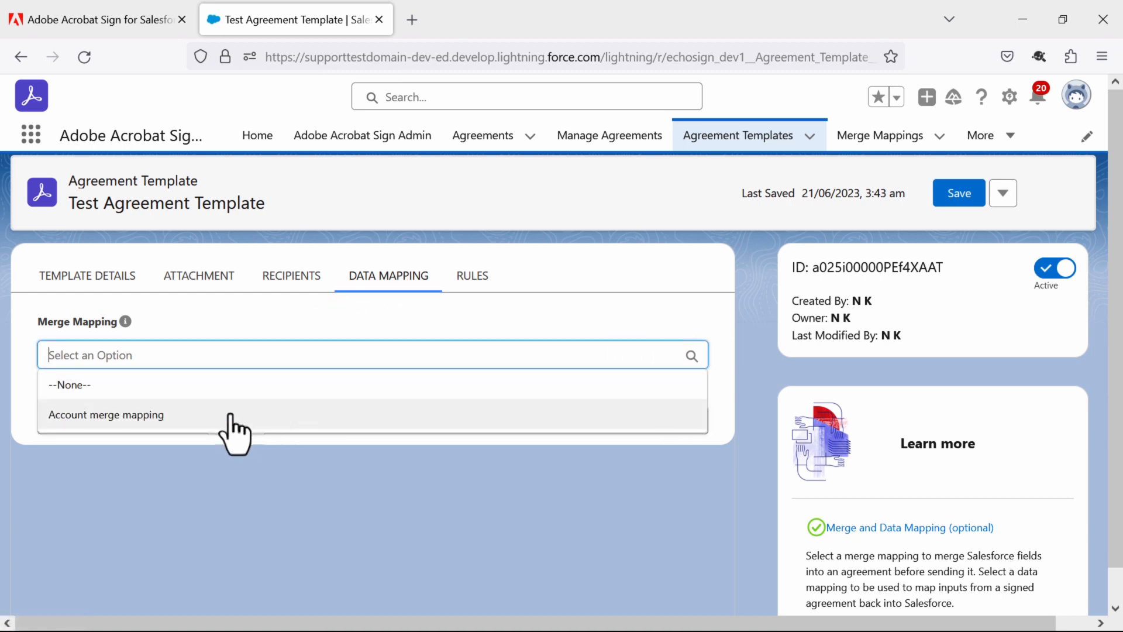
click(167, 416)
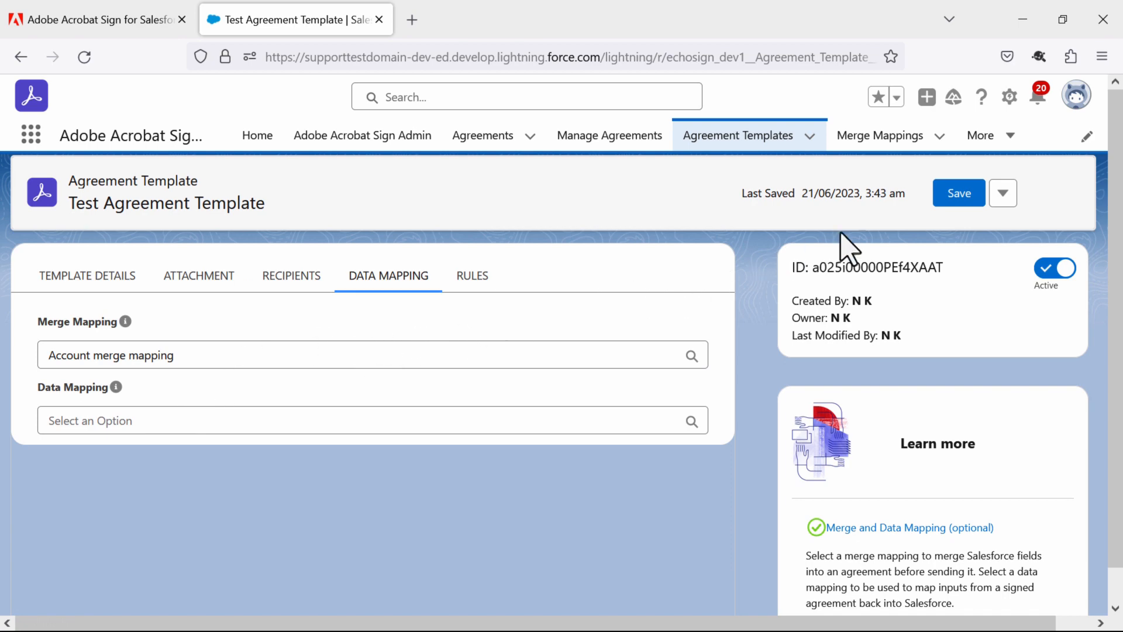
click(961, 207)
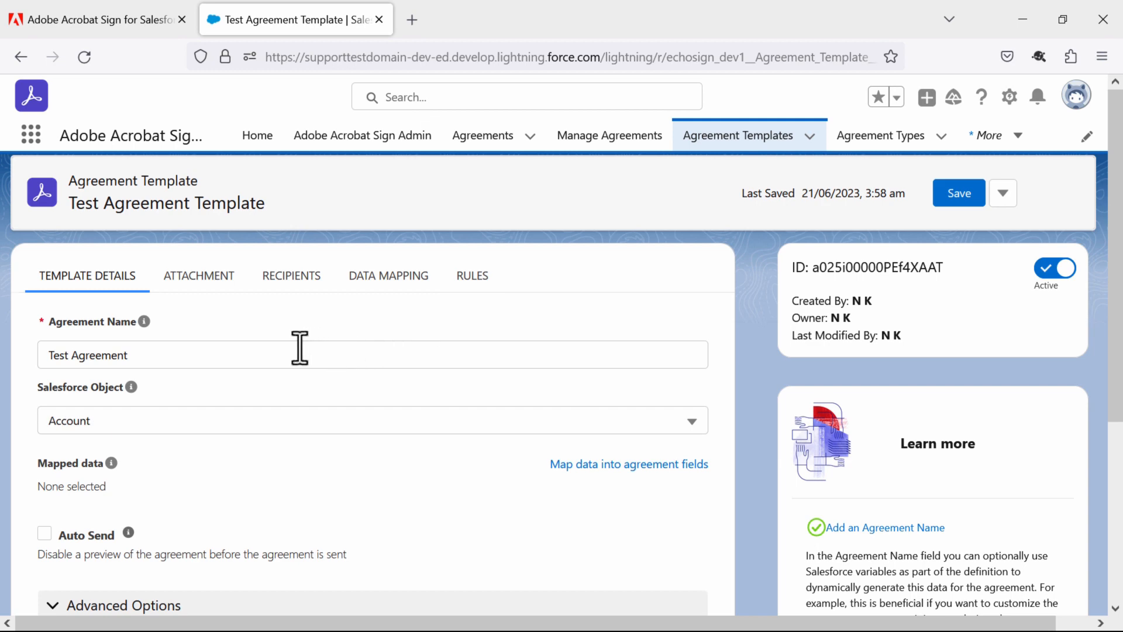
Check the template's attachments to confirm Test.doc is the attached document
click(208, 279)
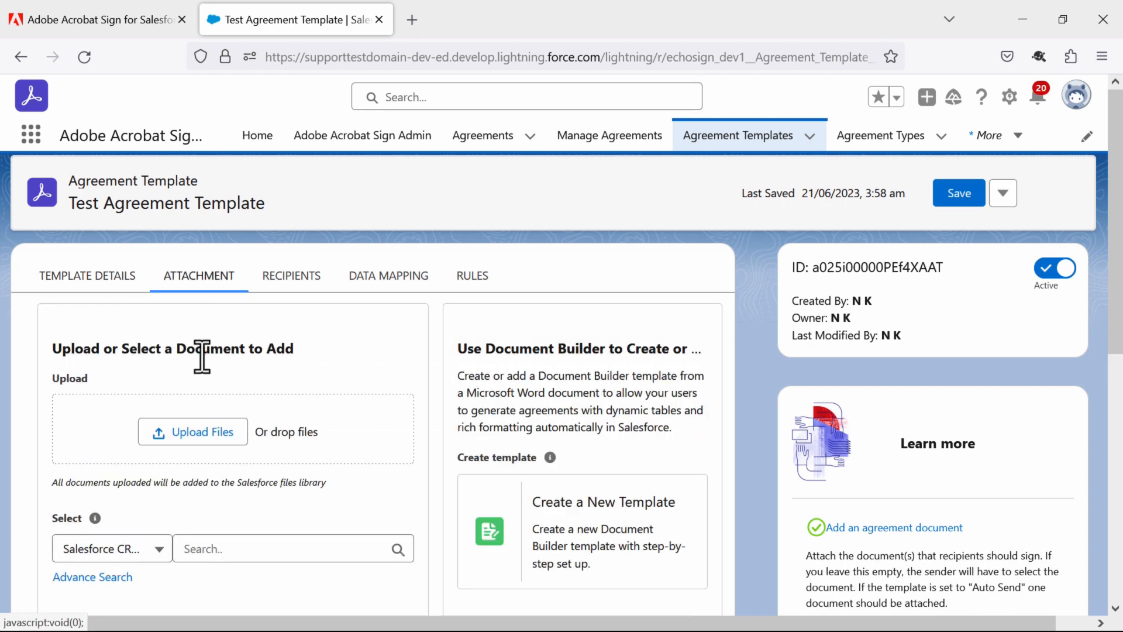
scroll(200, 356, down, 6)
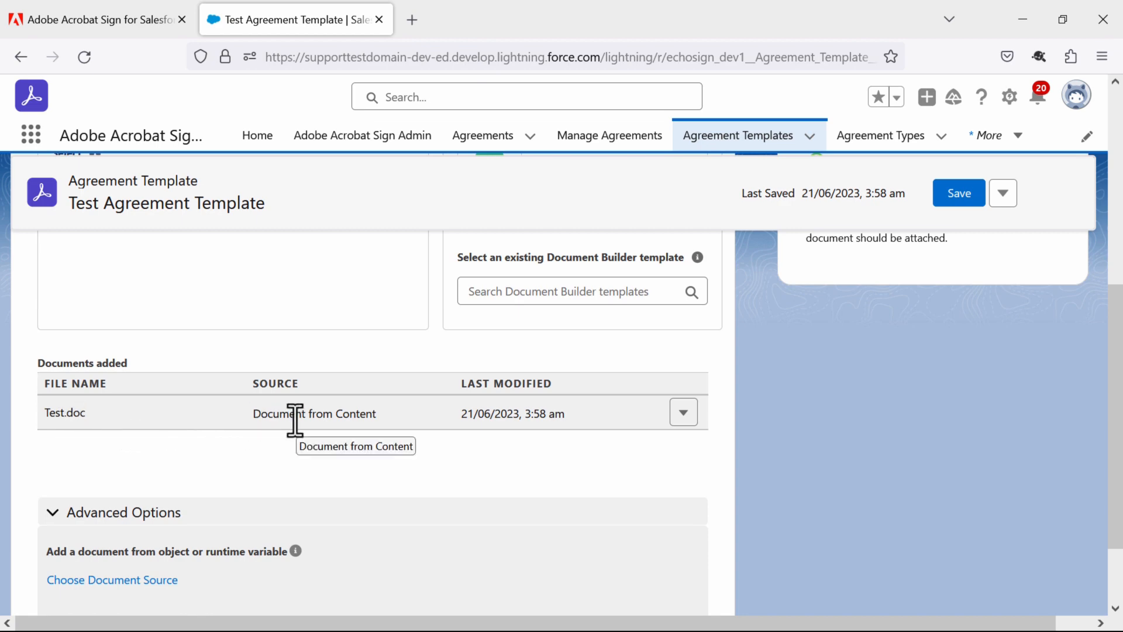
scroll(294, 420, up, 5)
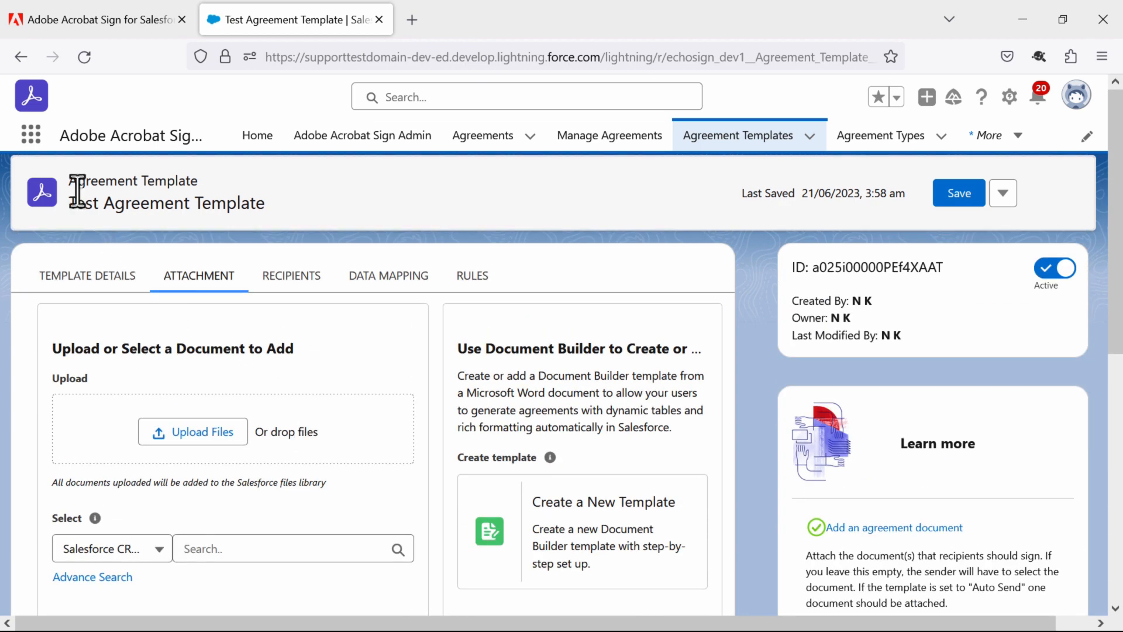
Go to the Accounts list through the App Launcher's View All items
click(30, 134)
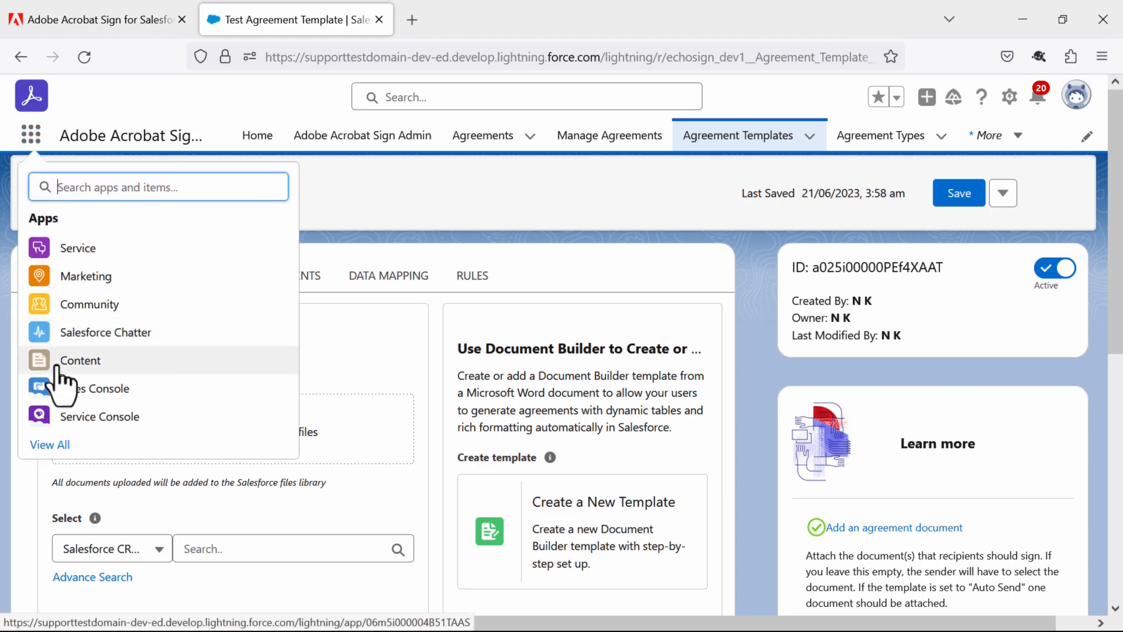
click(52, 445)
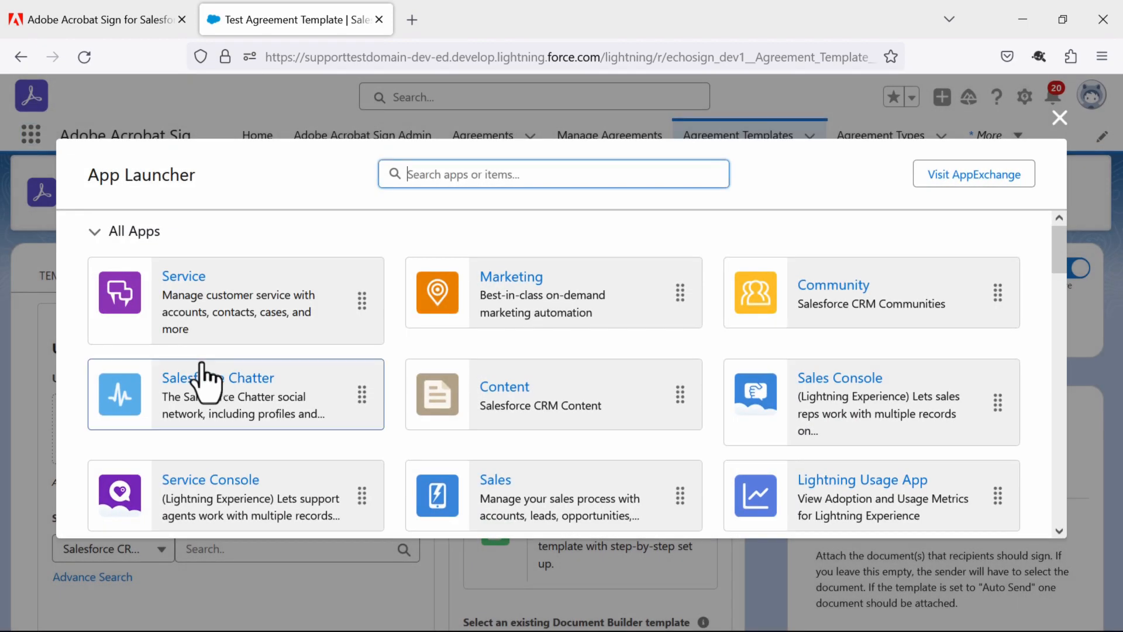
scroll(193, 377, down, 4)
scroll(188, 377, down, 3)
click(115, 325)
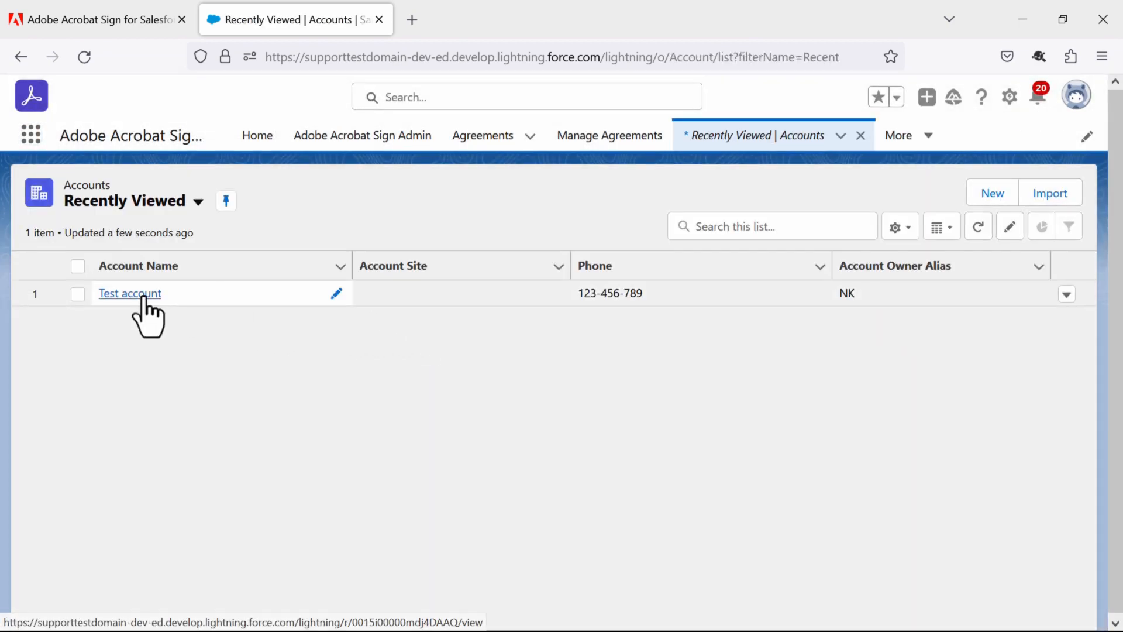
Open the Test account, review its Phone and Billing Address details, and list the agreement templates for sending
click(144, 296)
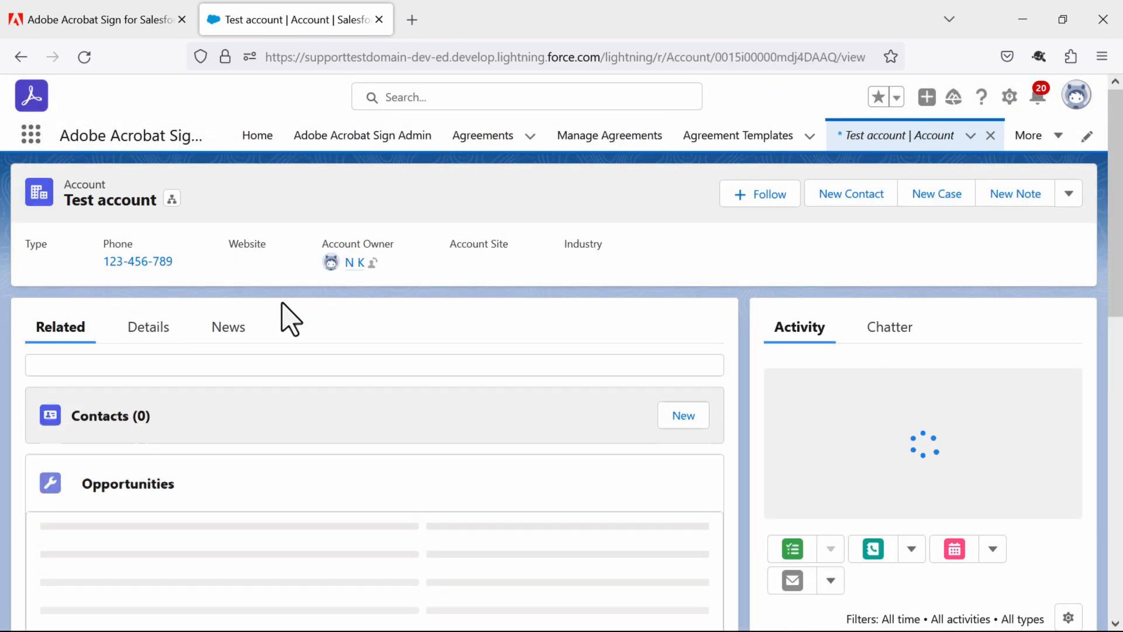
click(154, 329)
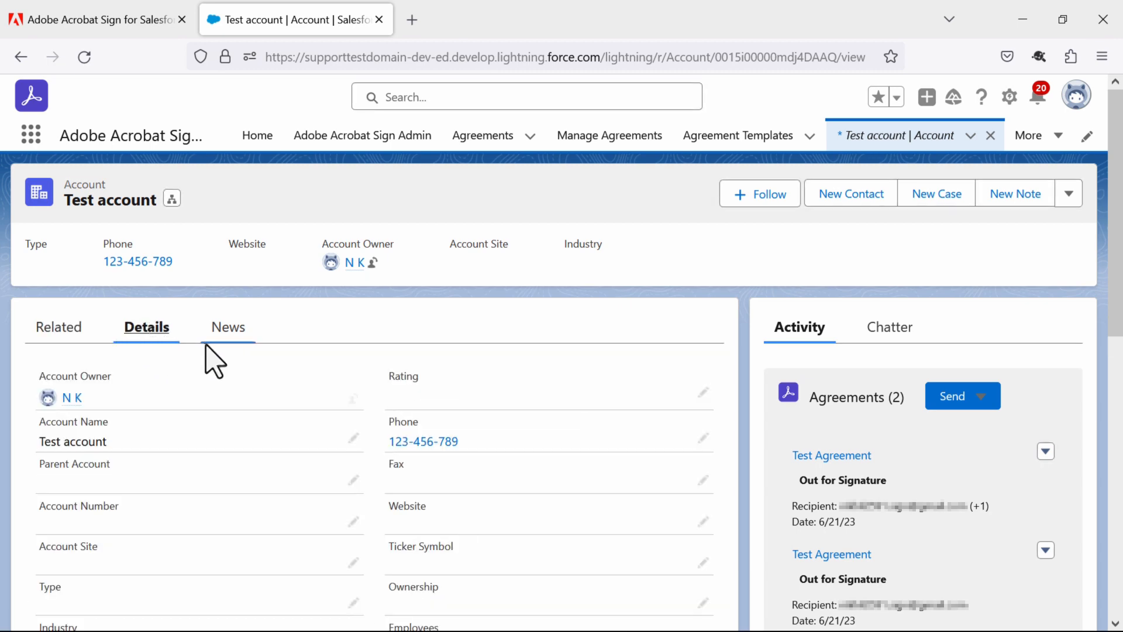
scroll(216, 356, down, 2)
scroll(219, 362, down, 2)
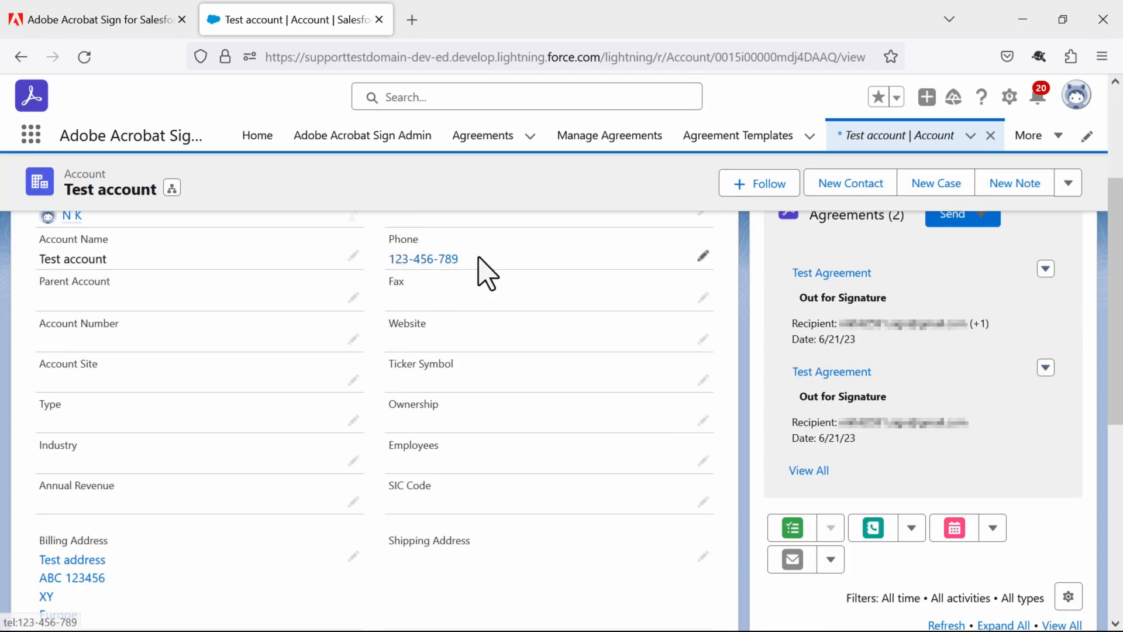
scroll(238, 333, down, 4)
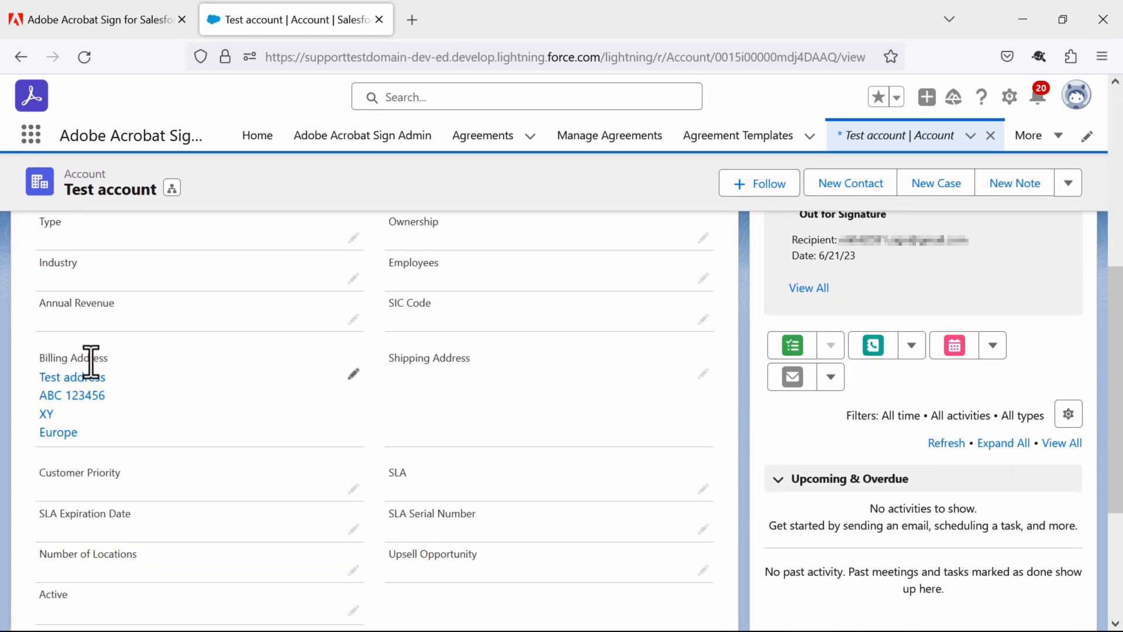
scroll(125, 433, up, 6)
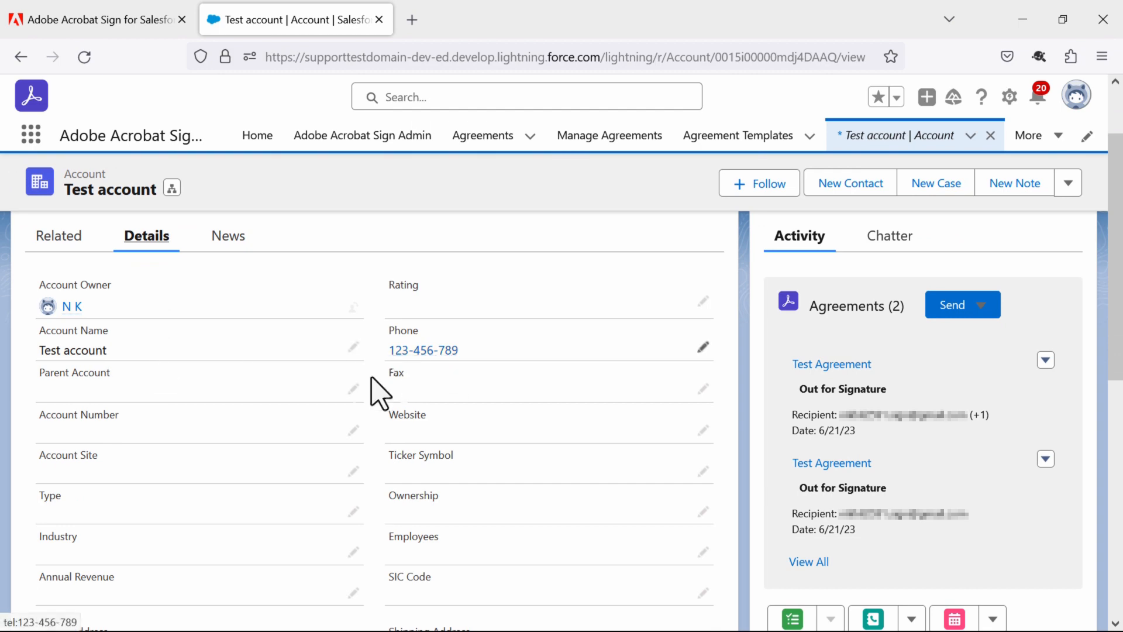
scroll(264, 412, down, 3)
scroll(287, 412, up, 5)
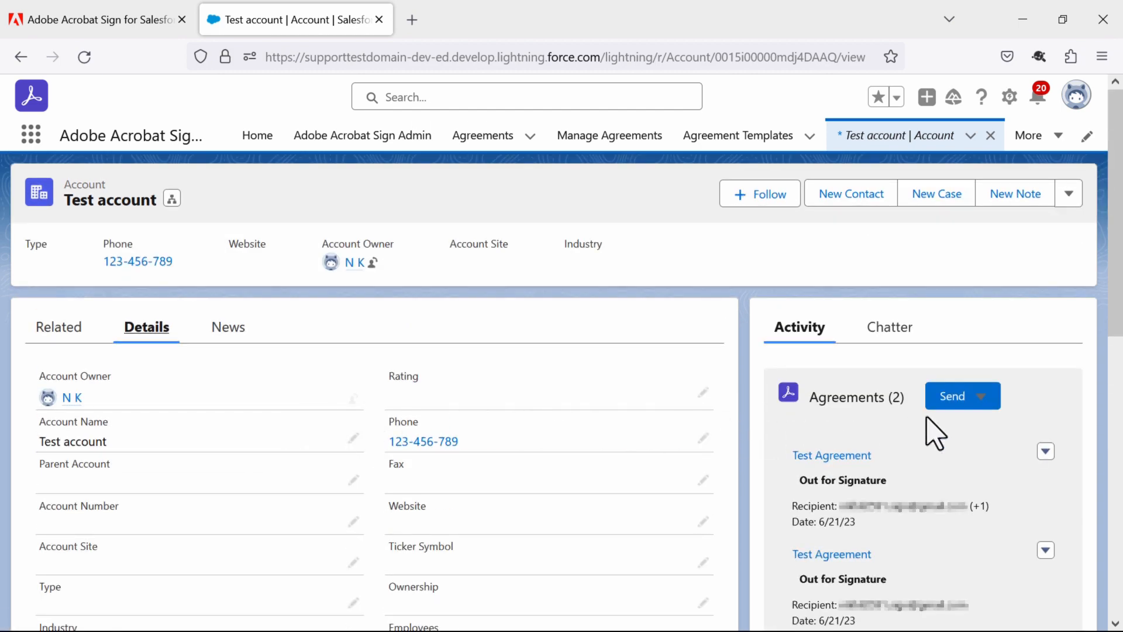
click(973, 399)
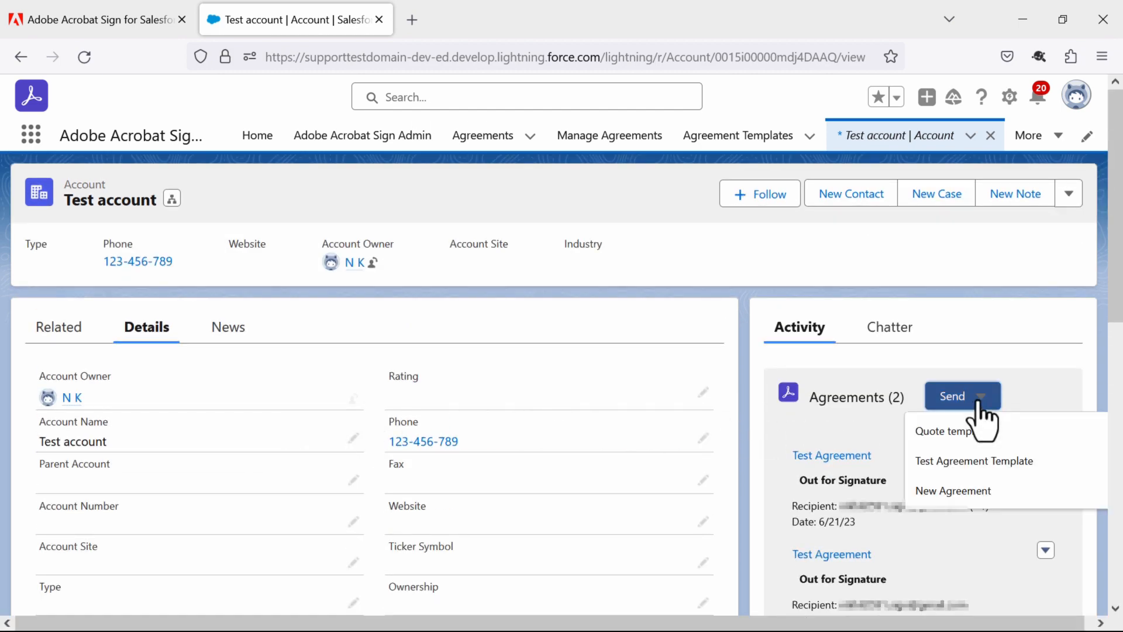
Start an agreement from Test Agreement Template with Preview & Add Signature Fields enabled, then continue
click(952, 463)
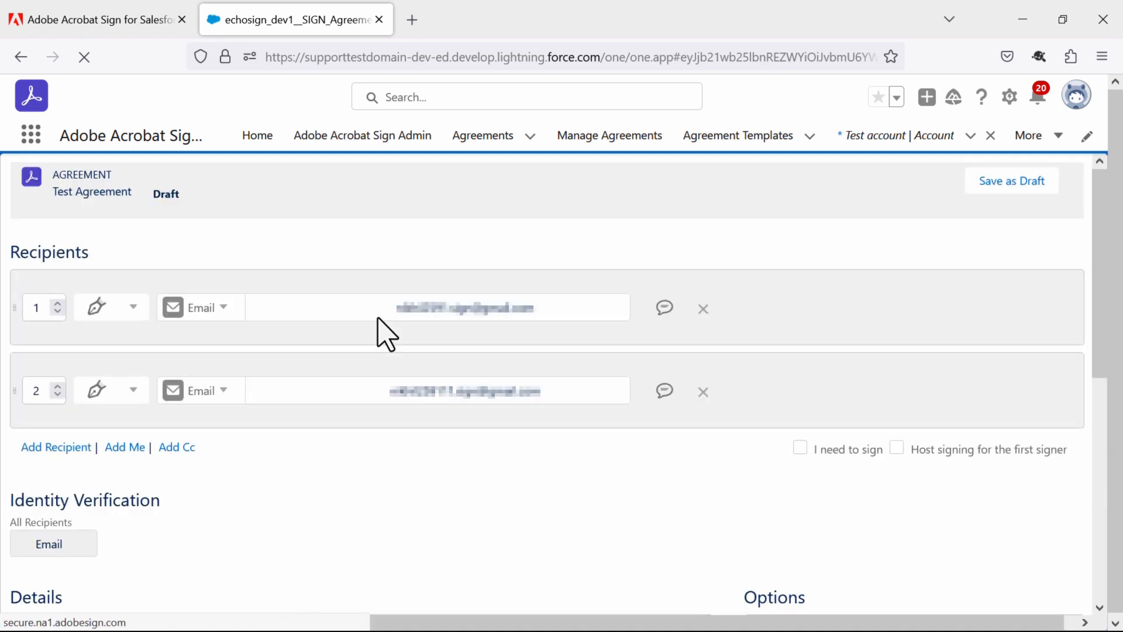
scroll(226, 350, down, 3)
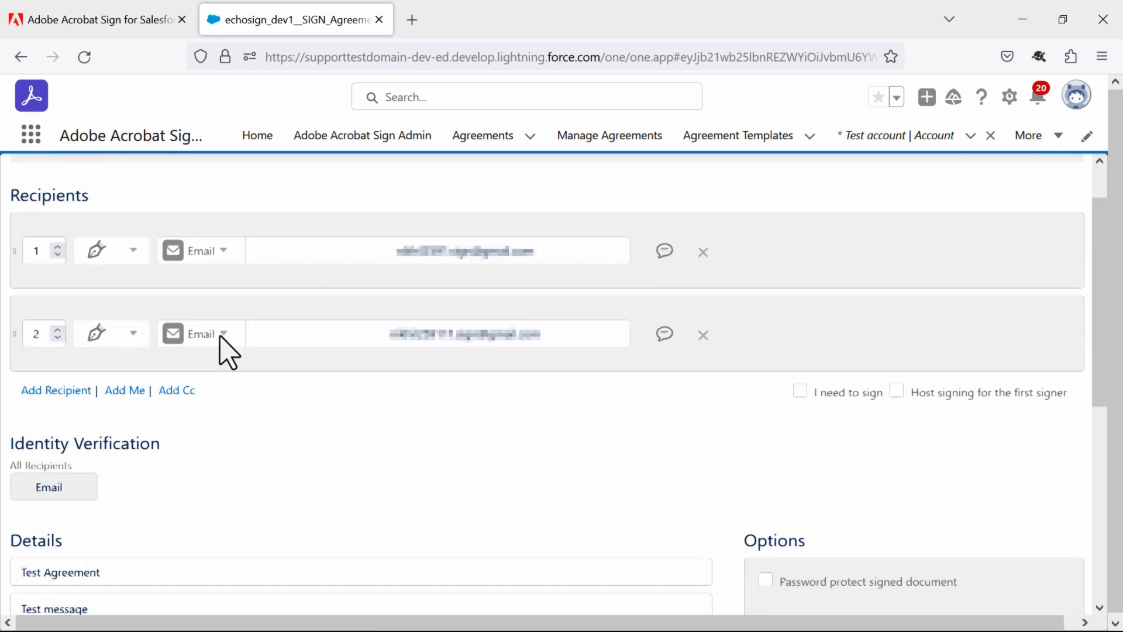
scroll(225, 350, down, 4)
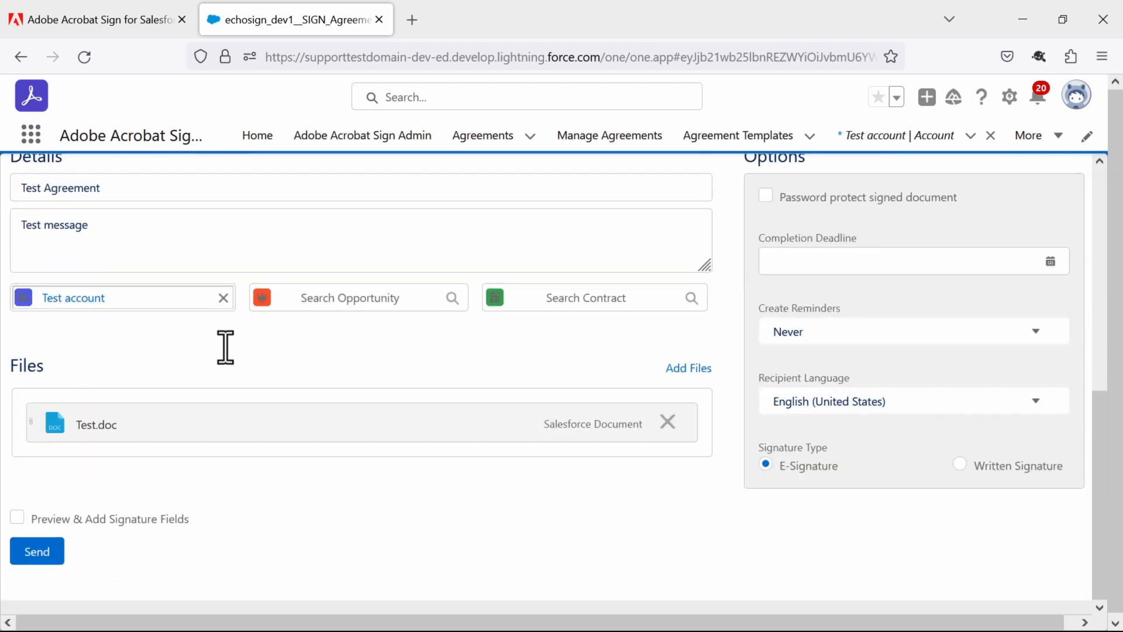
click(16, 514)
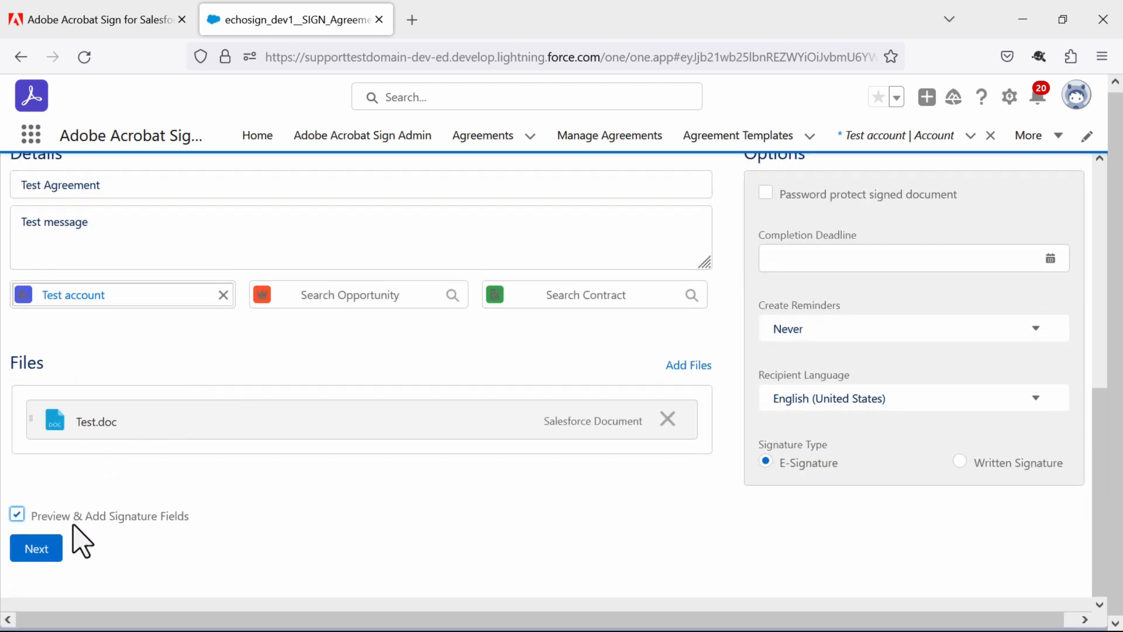
click(40, 549)
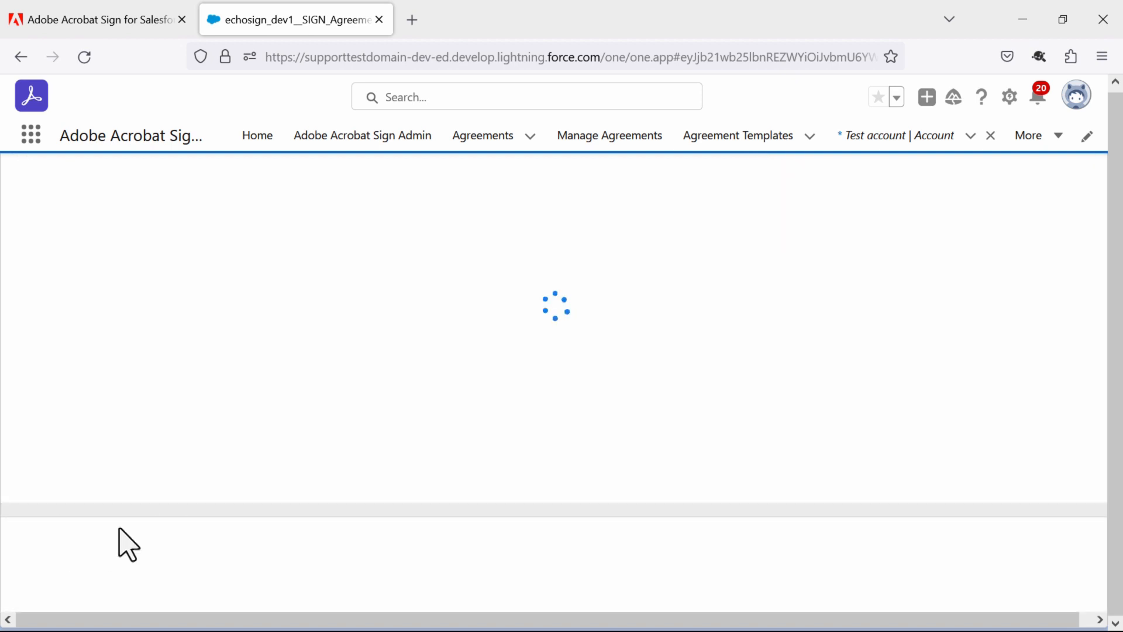
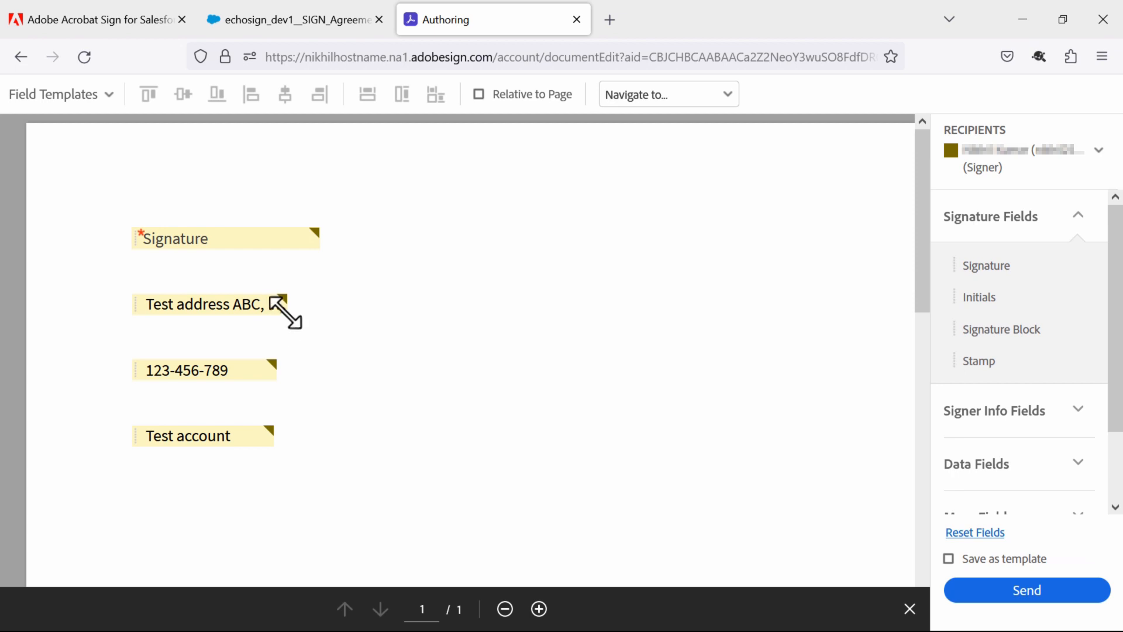
Widen the address field to show the full address, then send Test Agreement without signature fields
drag(284, 311, 410, 325)
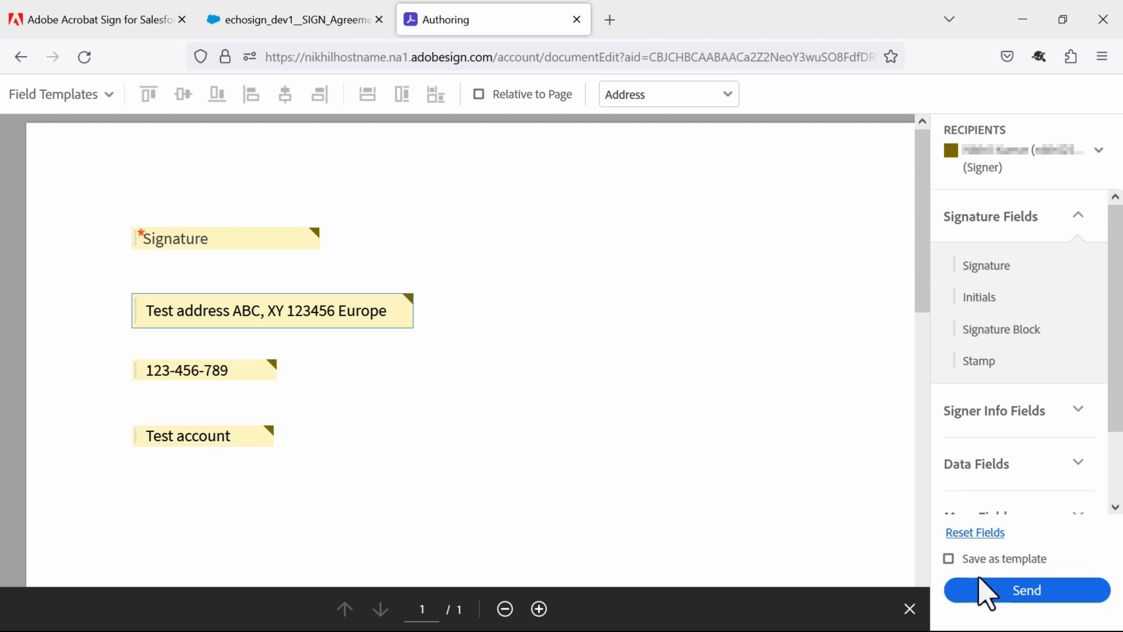
click(1014, 592)
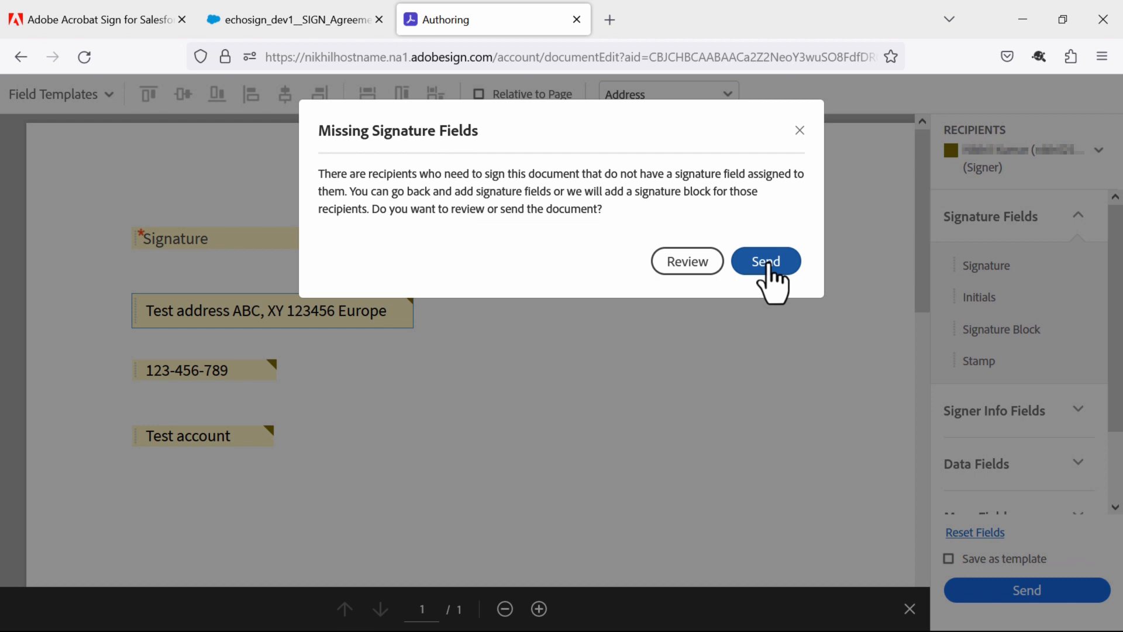
click(766, 262)
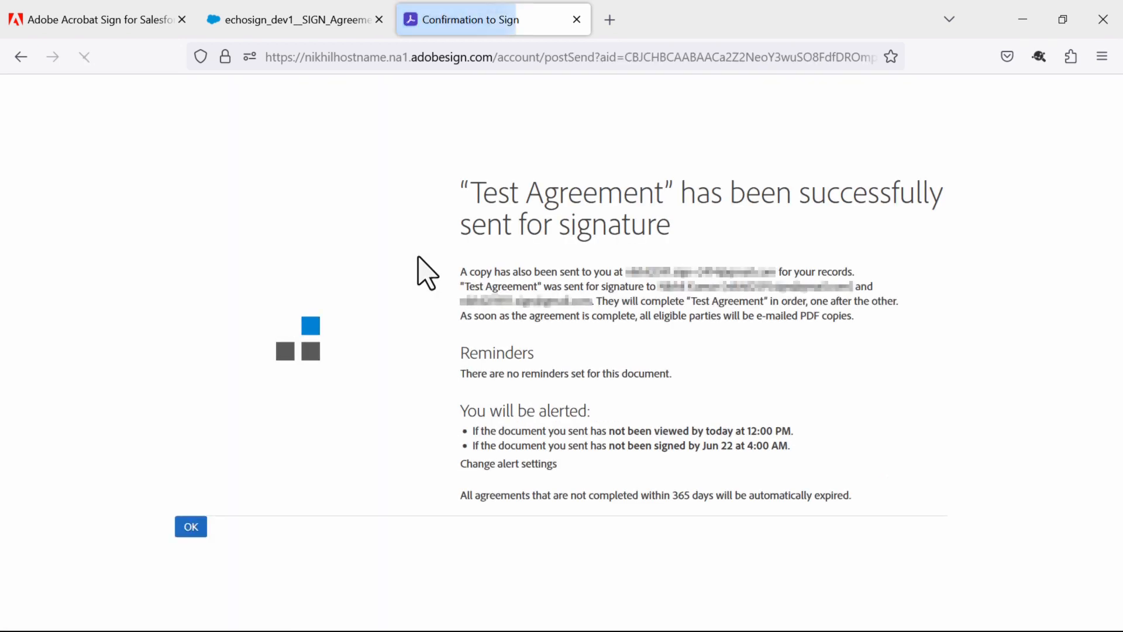
Dismiss the sent confirmation, scroll through the agreement record, and return to the Home page
click(191, 528)
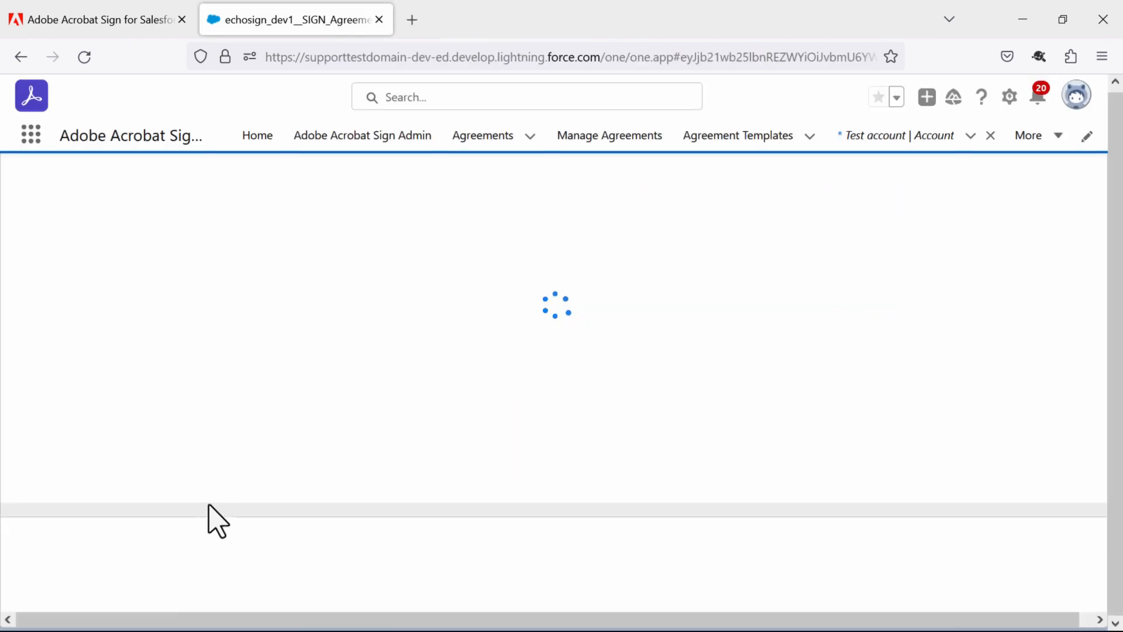
scroll(244, 424, down, 4)
scroll(235, 407, down, 6)
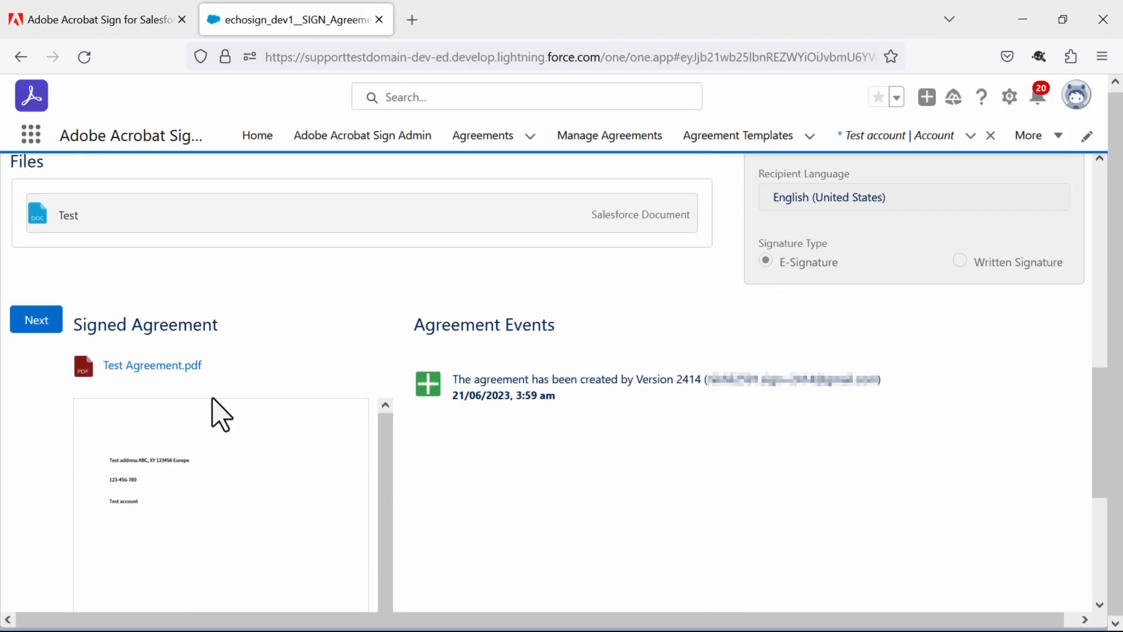
scroll(175, 387, down, 3)
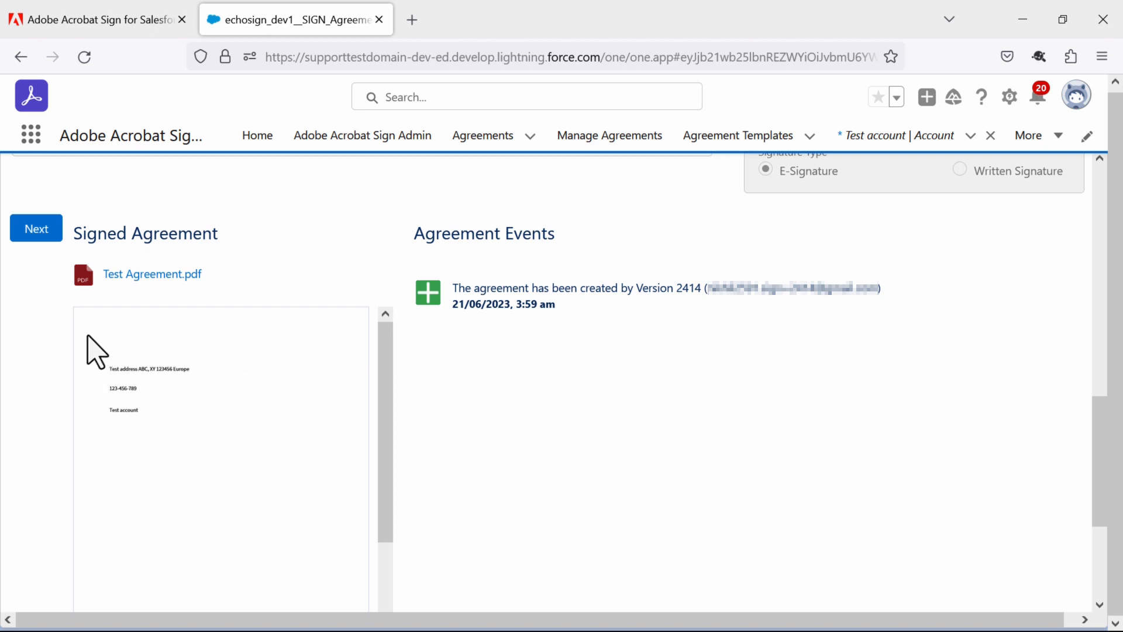
scroll(250, 376, up, 10)
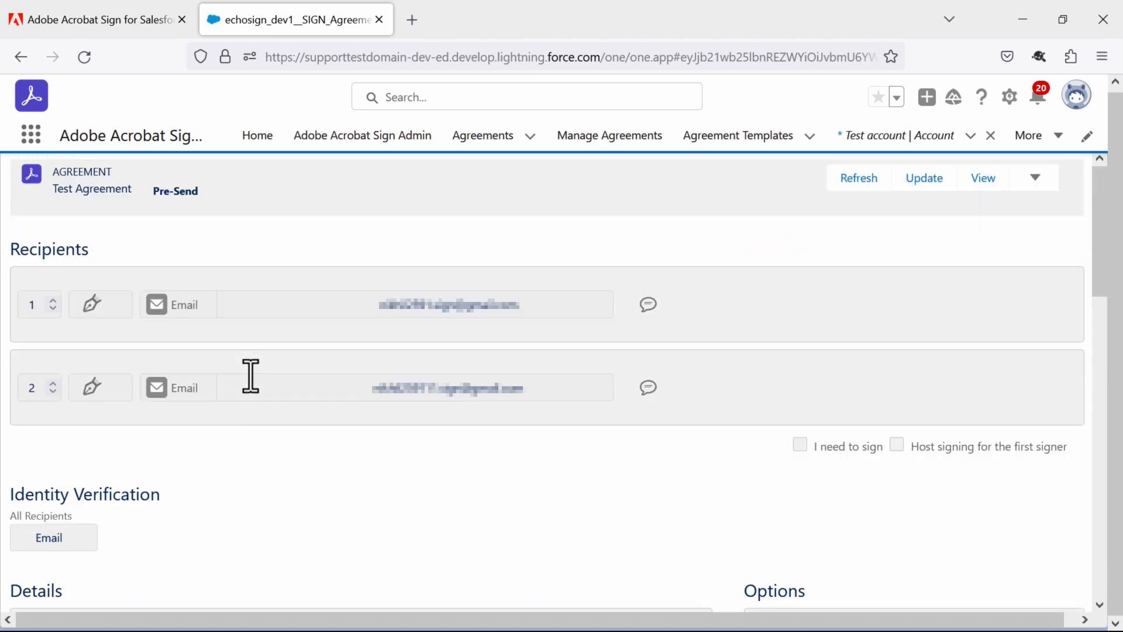
click(257, 135)
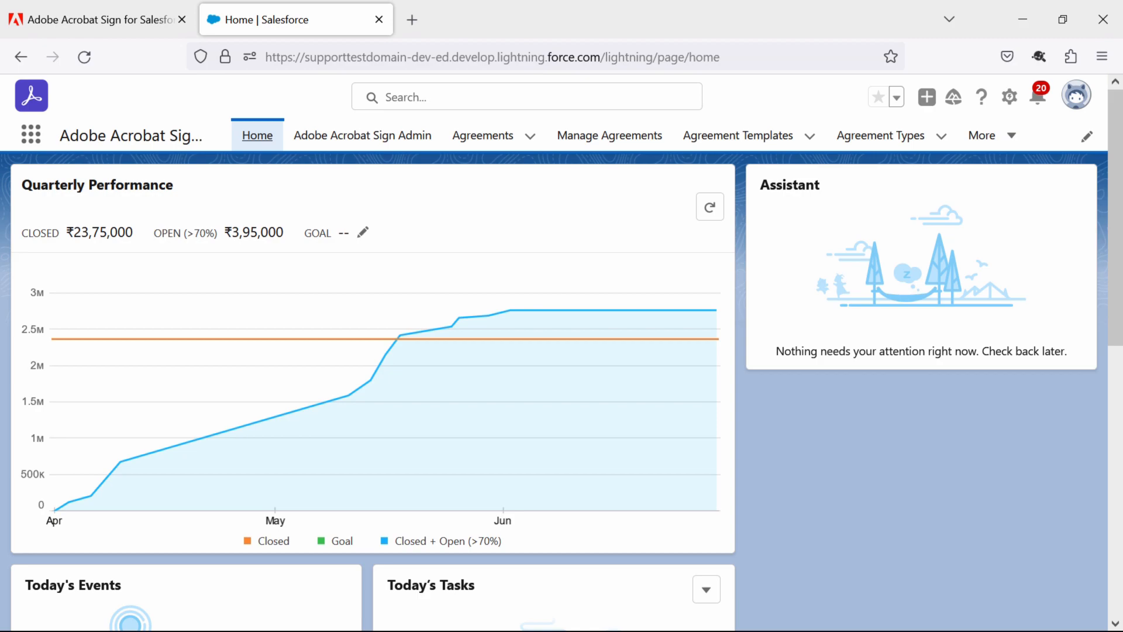
Open the Test opportunity record from the Opportunities list via App Launcher's View All
click(31, 134)
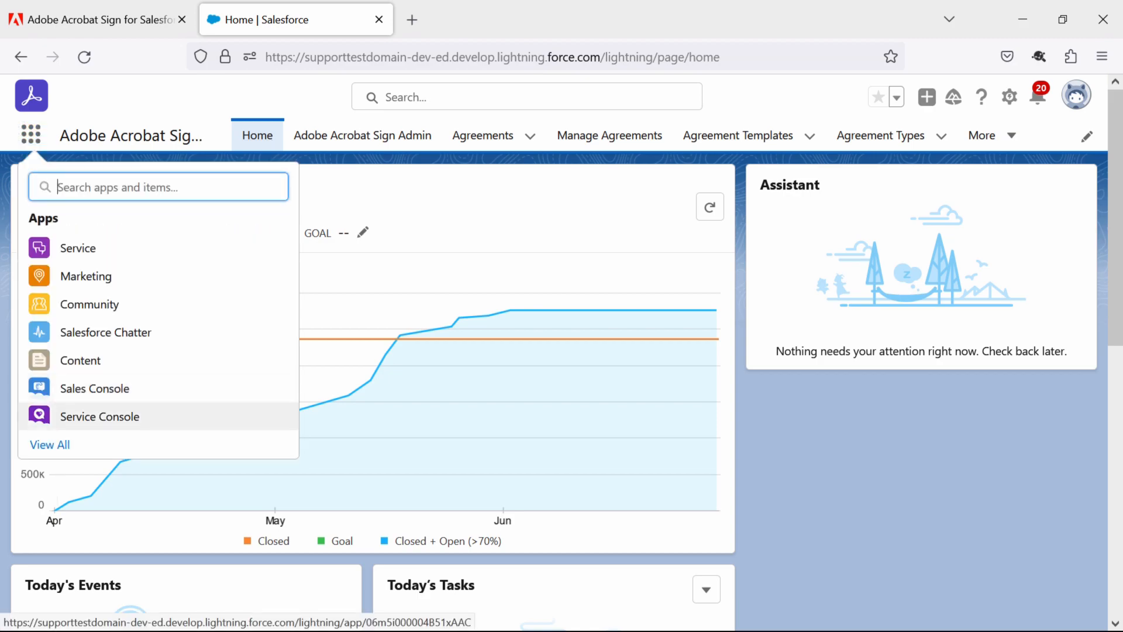
click(50, 445)
scroll(560, 351, down, 5)
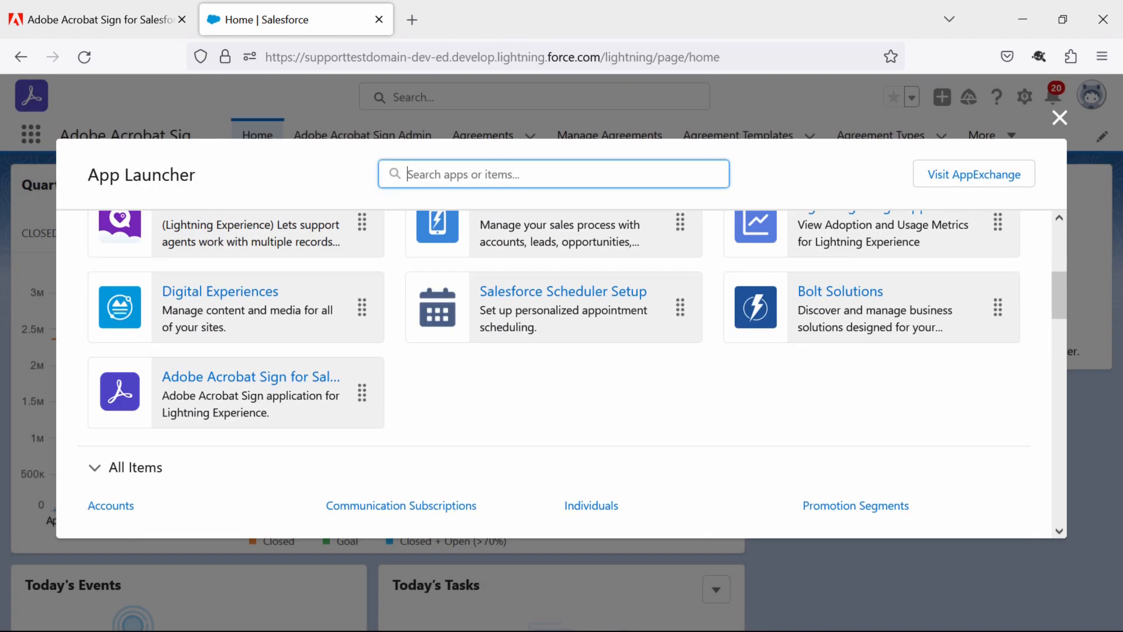
scroll(560, 374, down, 5)
scroll(338, 318, down, 6)
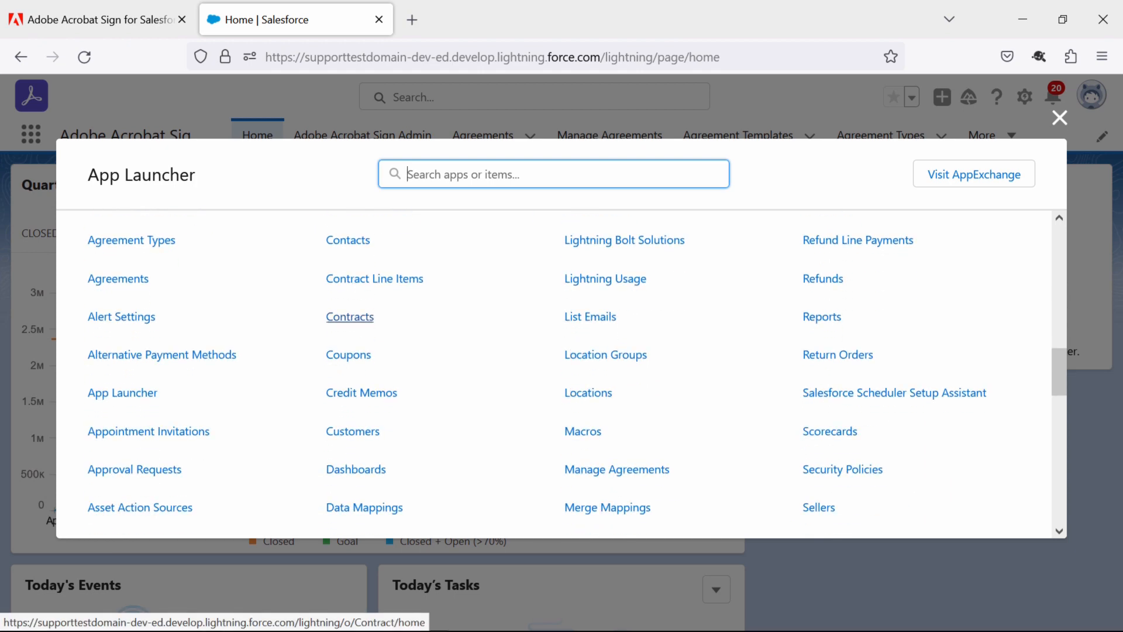
click(599, 386)
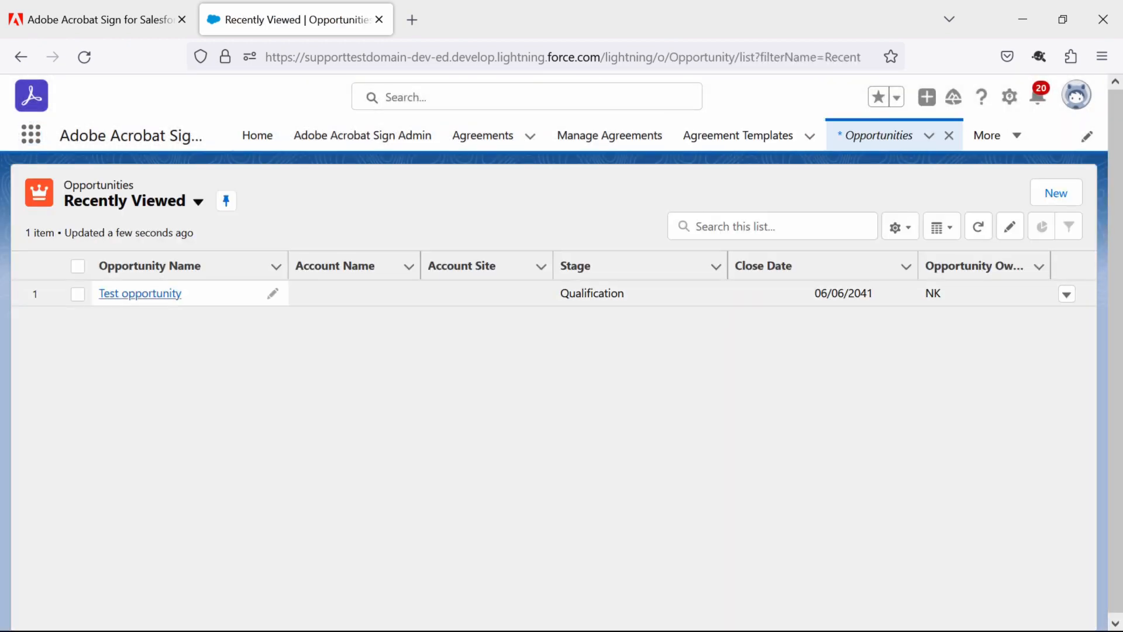
click(140, 293)
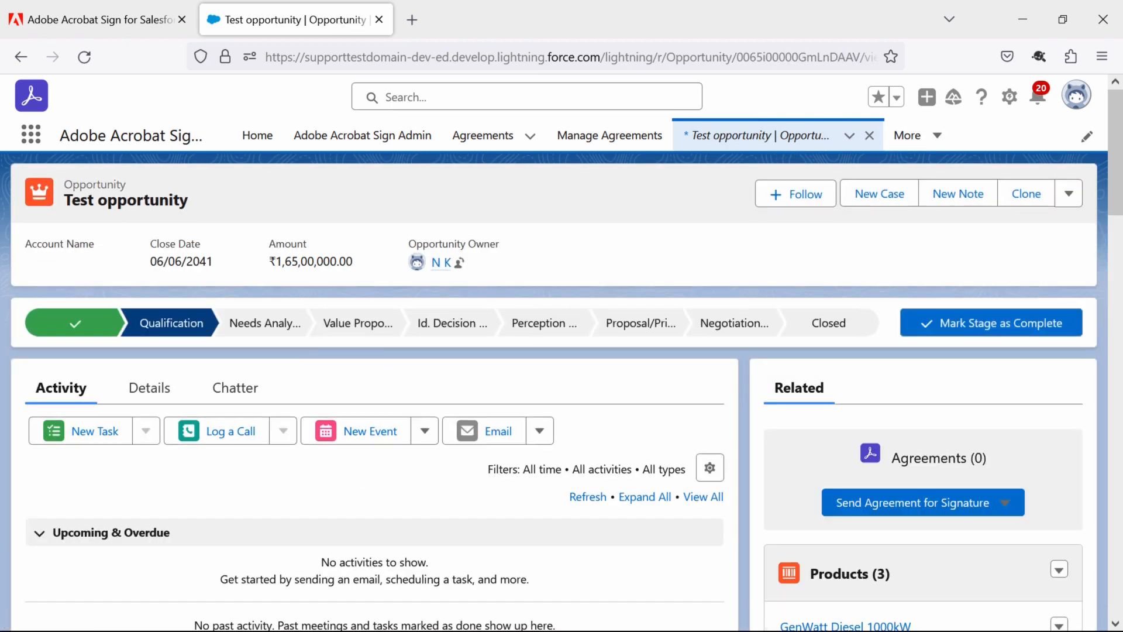
Inspect the GenWatt Diesel 1000kW product line record, then go back
scroll(562, 398, down, 5)
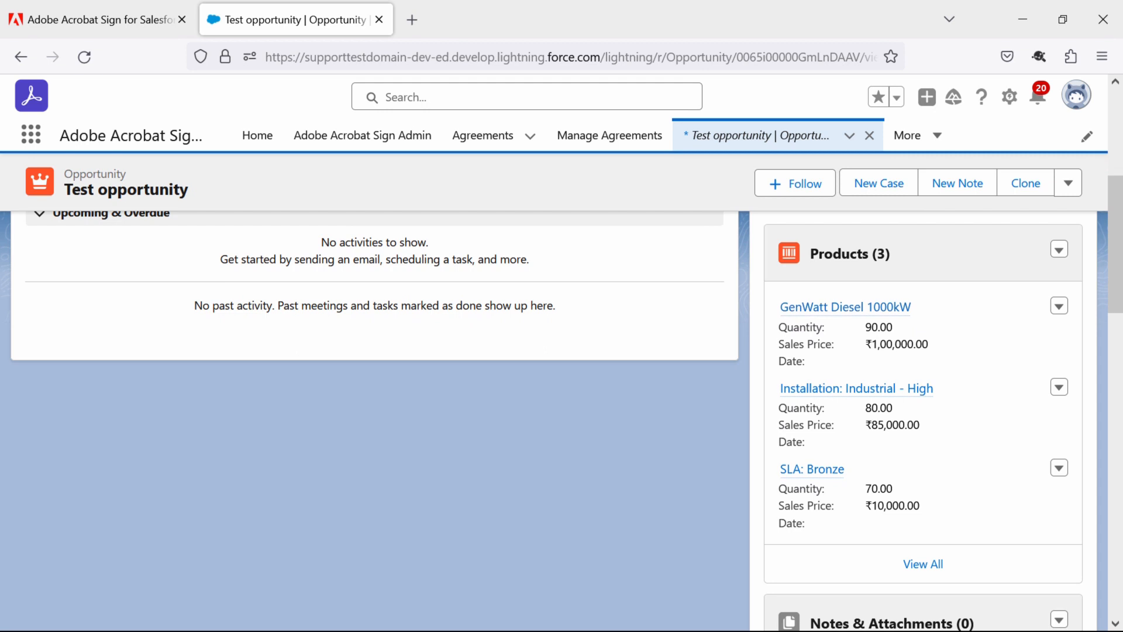
mouse_move(845, 306)
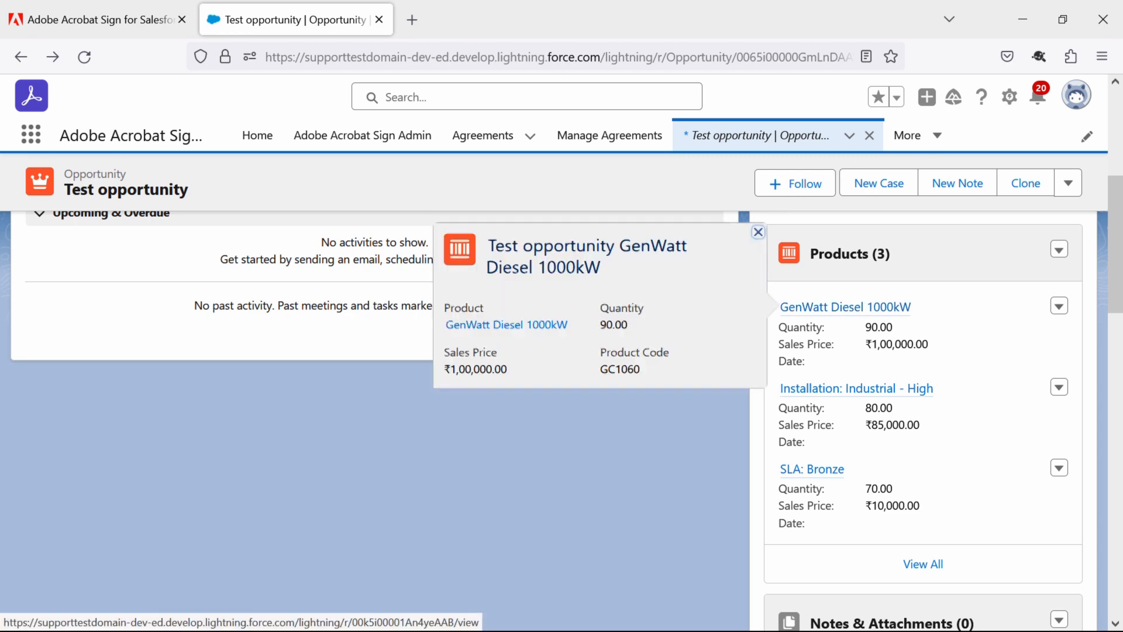
click(845, 307)
scroll(845, 306, down, 2)
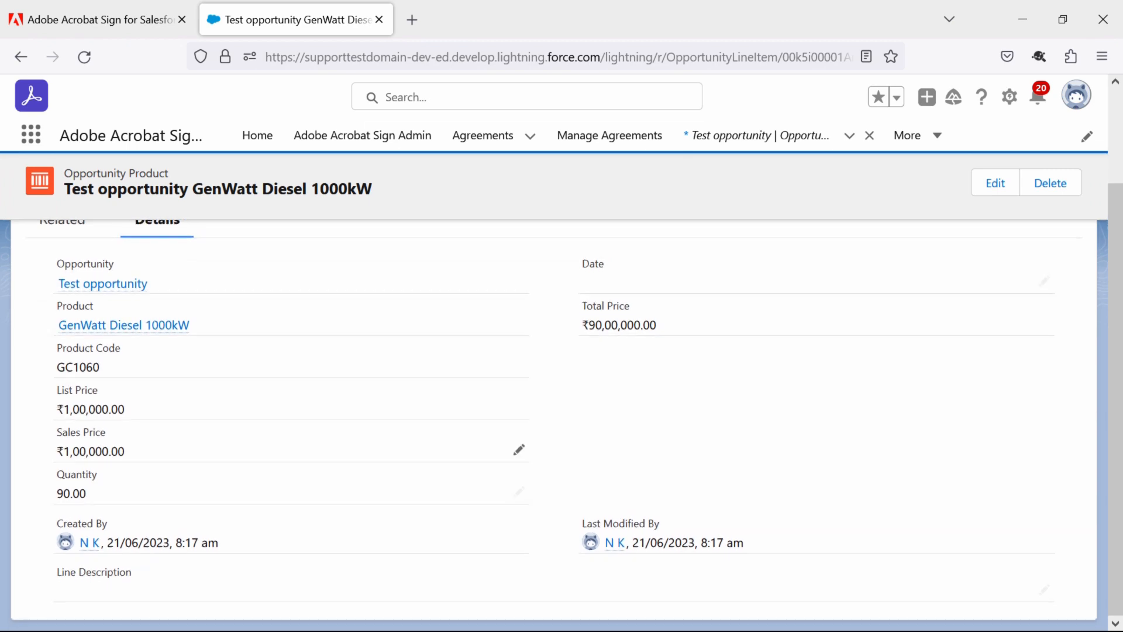
scroll(519, 449, up, 2)
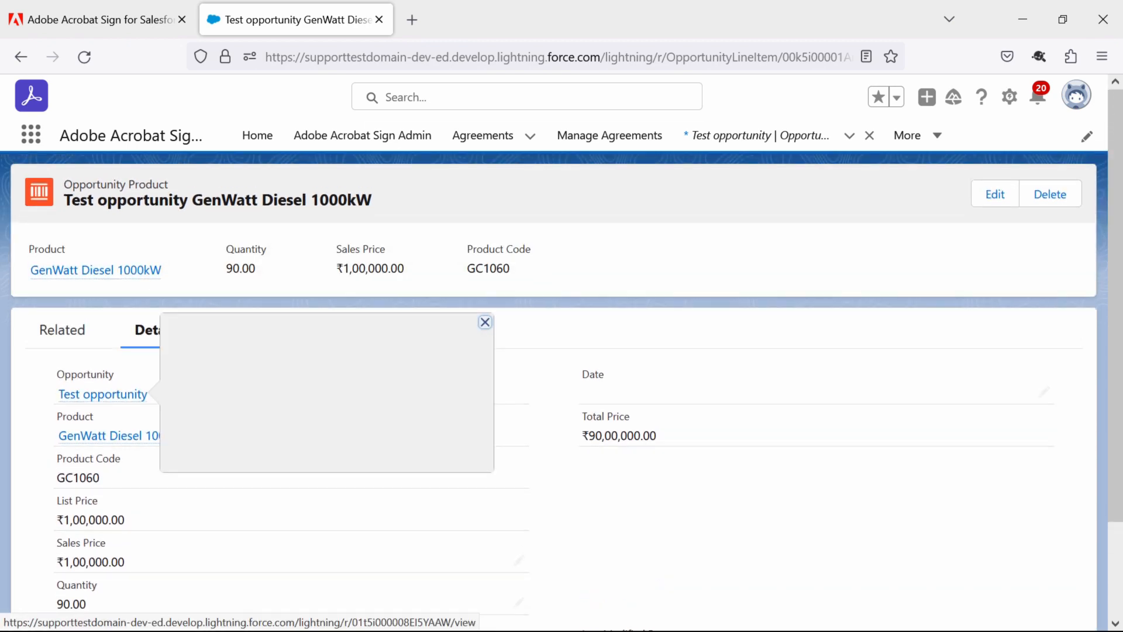
click(21, 57)
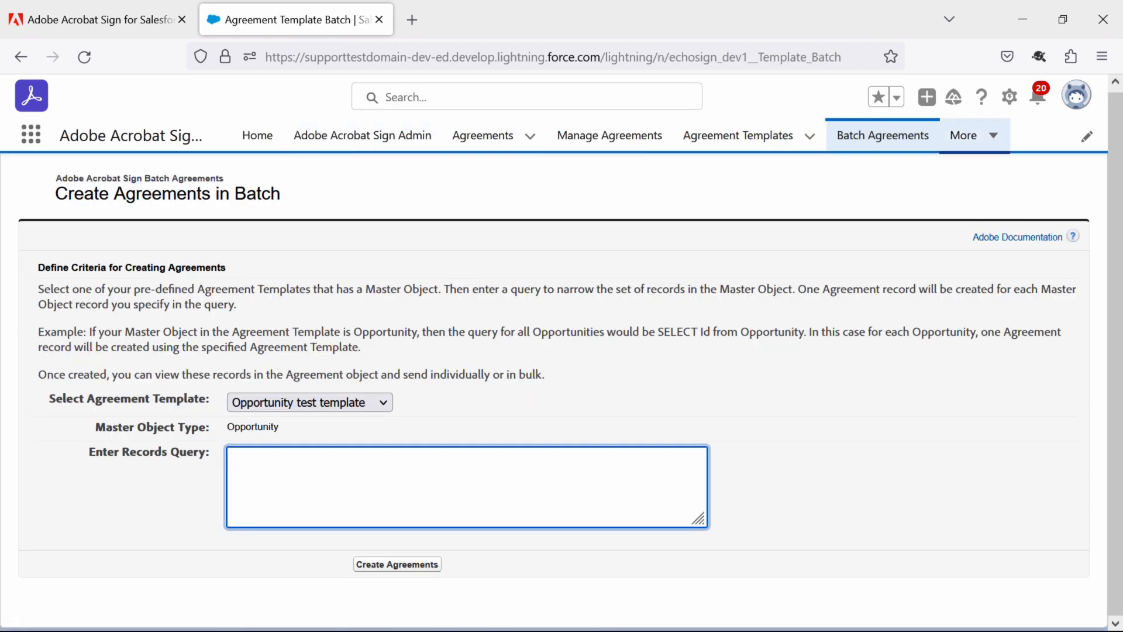
Create a new merge mapping named 'Opportunity product line mapping' with a Product Line Items field mapping row
click(974, 135)
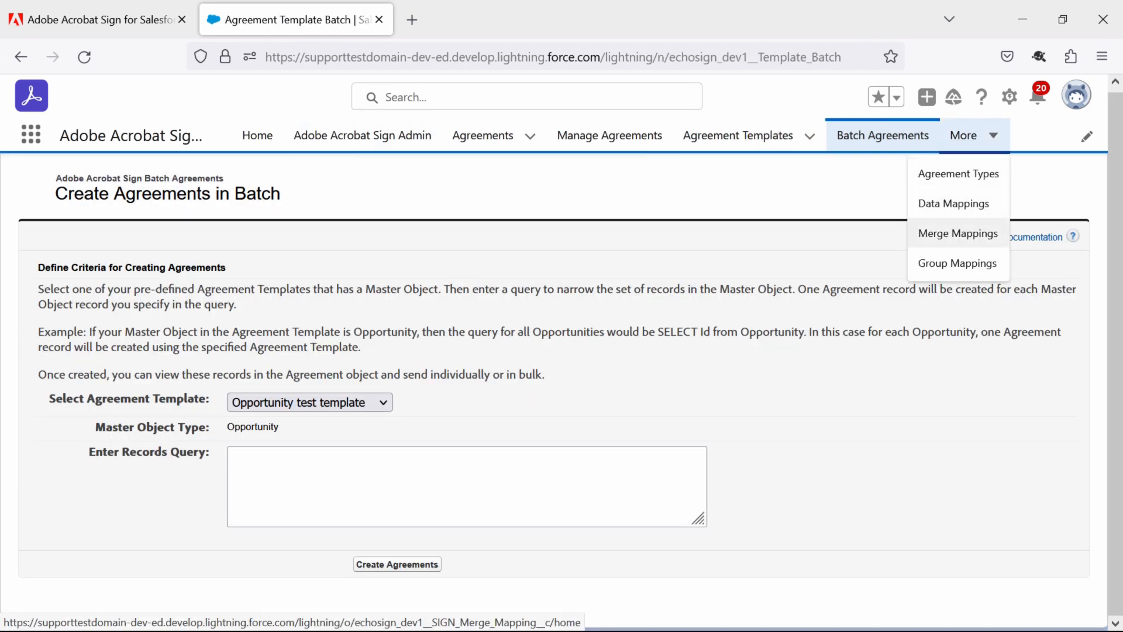
click(959, 230)
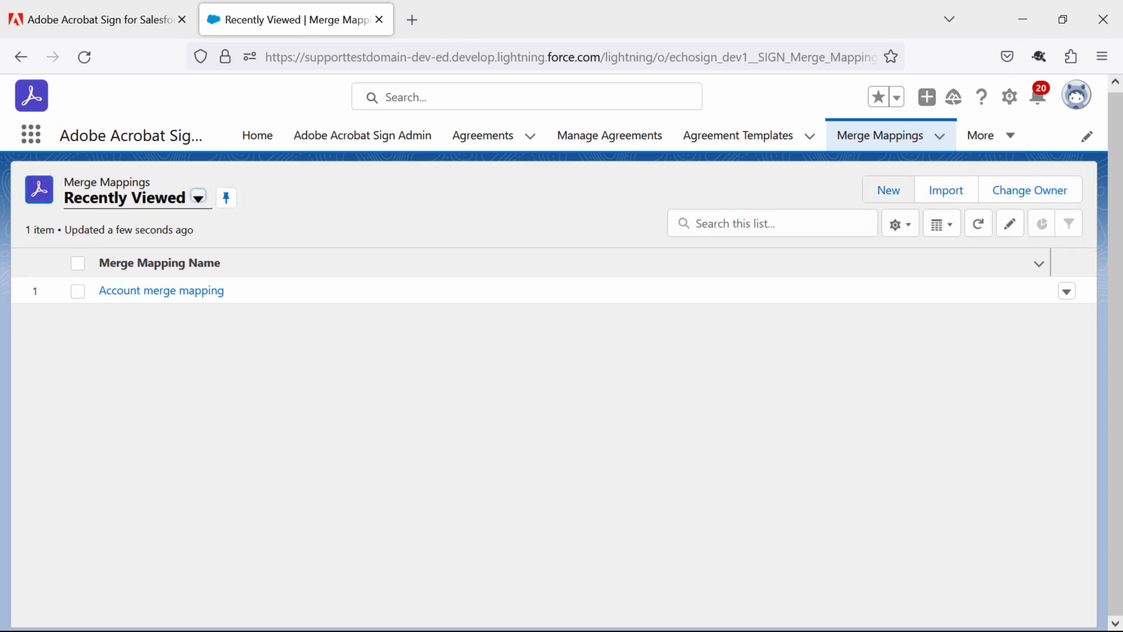
click(887, 190)
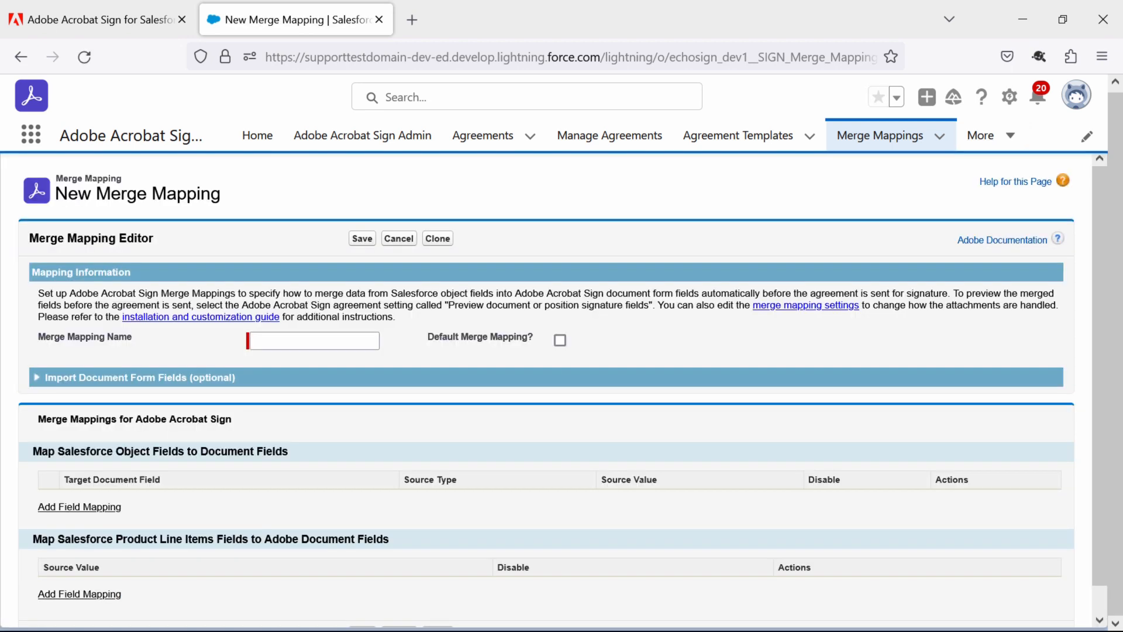
click(315, 340)
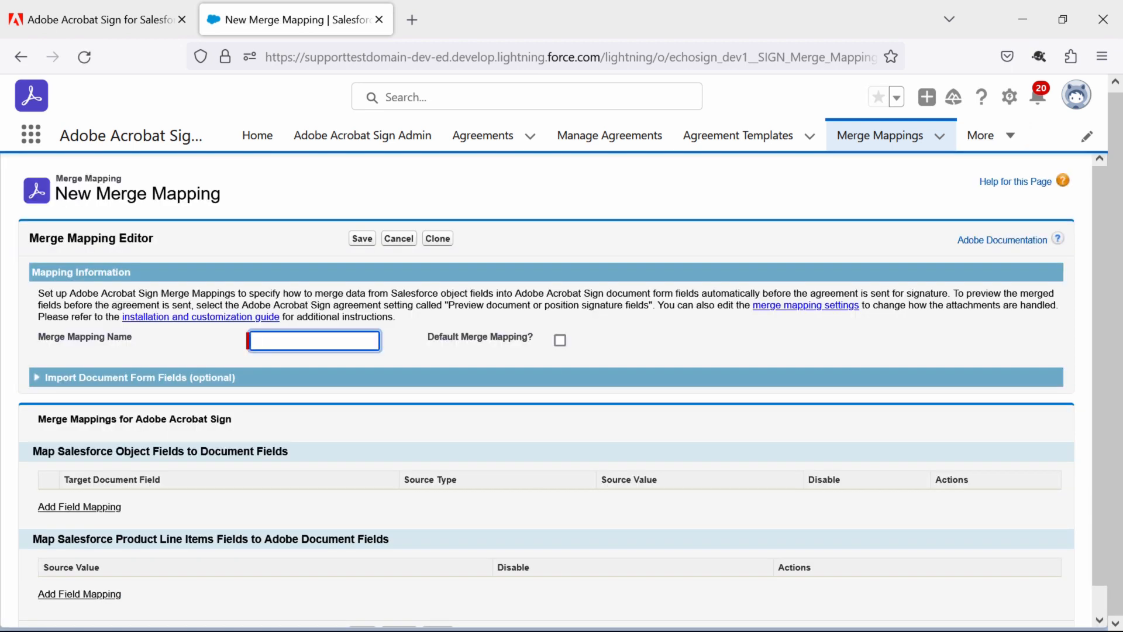
text(Opportunity product)
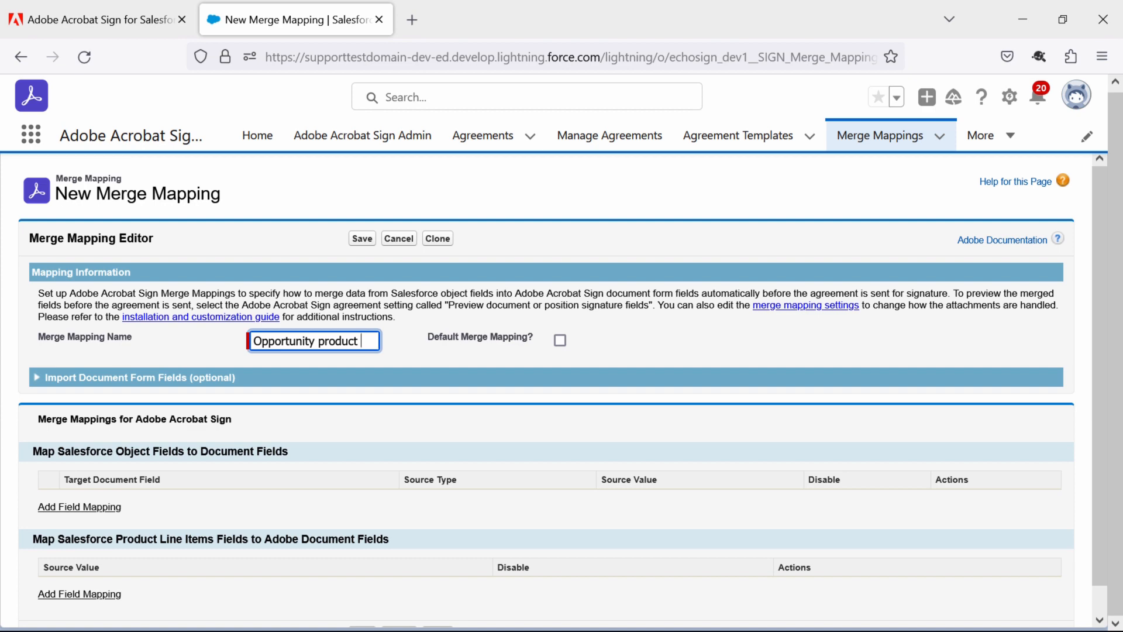
text( line mappi)
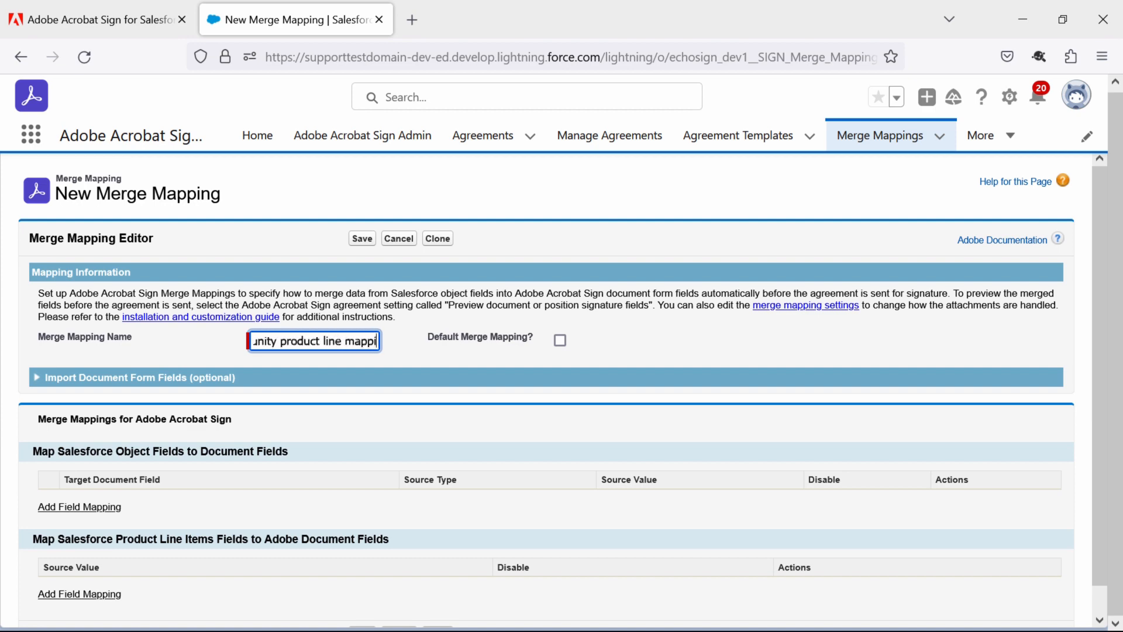
text(ng)
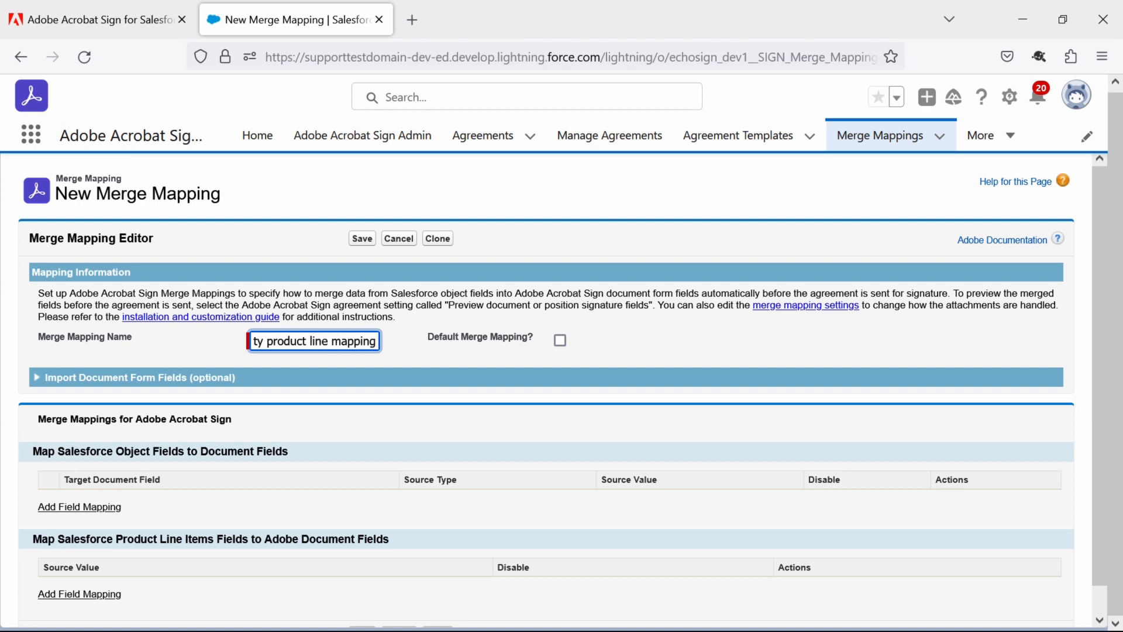
scroll(562, 390, down, 1)
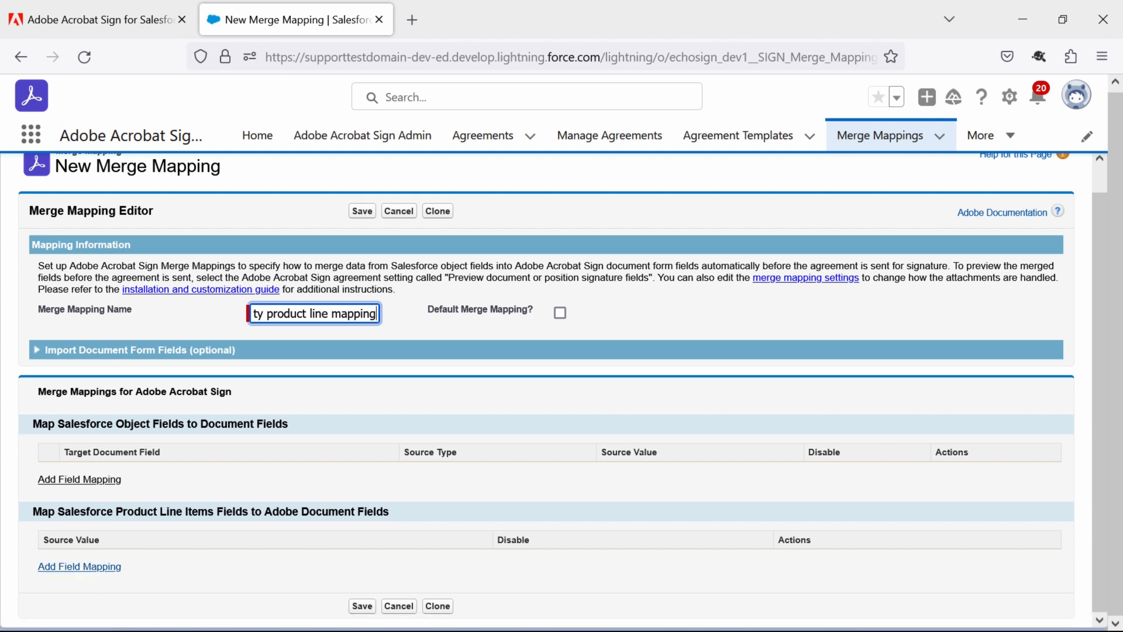
click(82, 566)
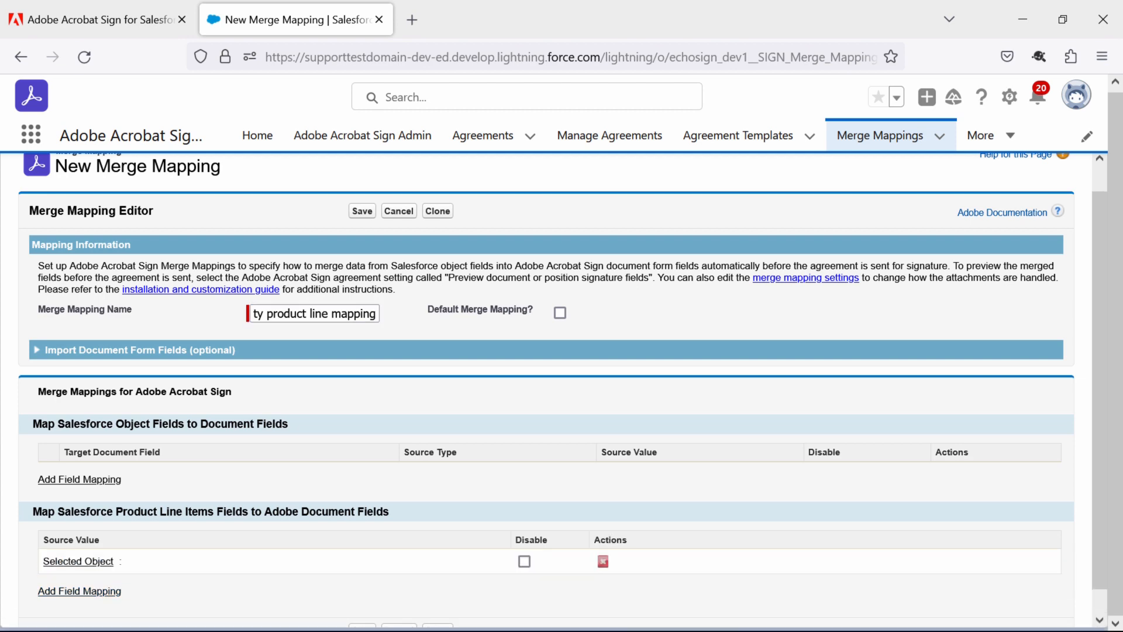
scroll(546, 390, down, 1)
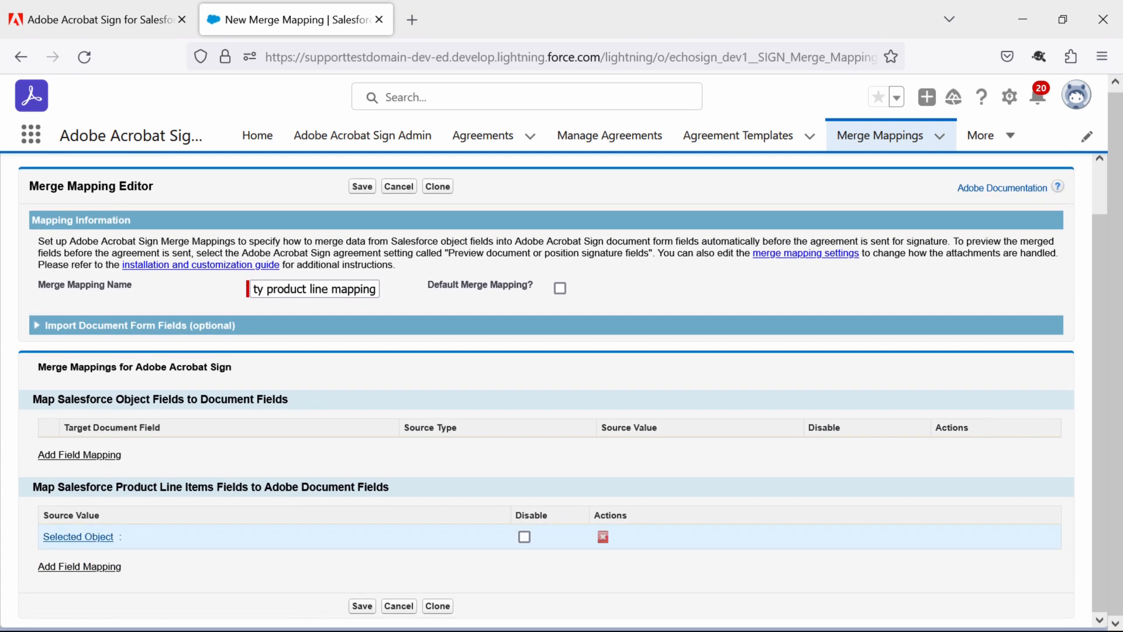
Set the product line mapping source to Opportunity (Reference) > Opportunity Product
click(78, 537)
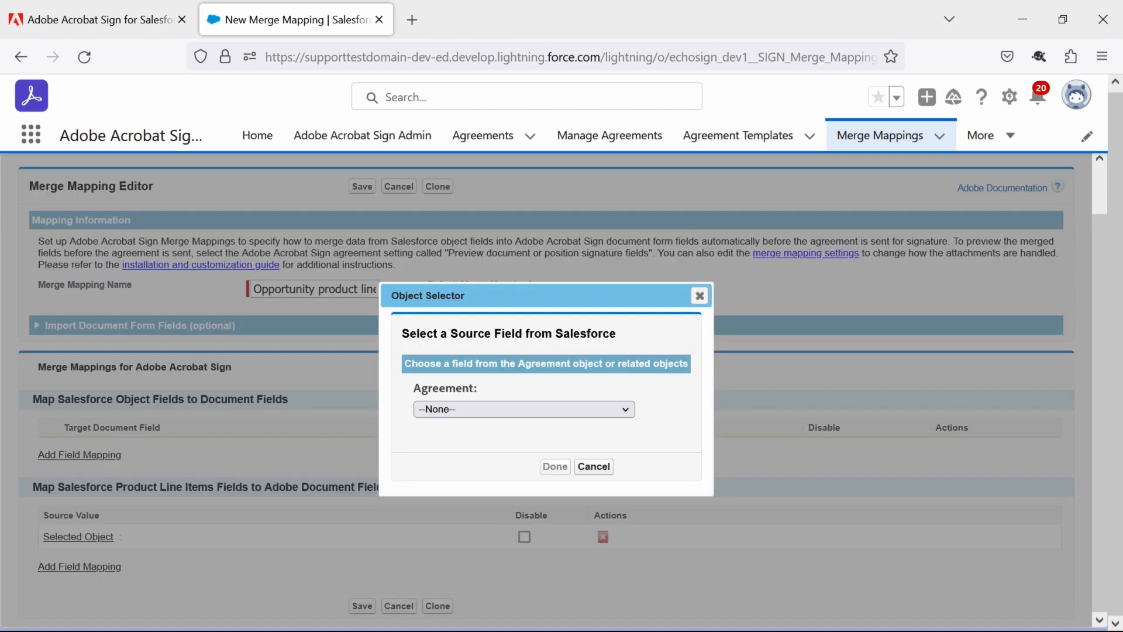
click(524, 409)
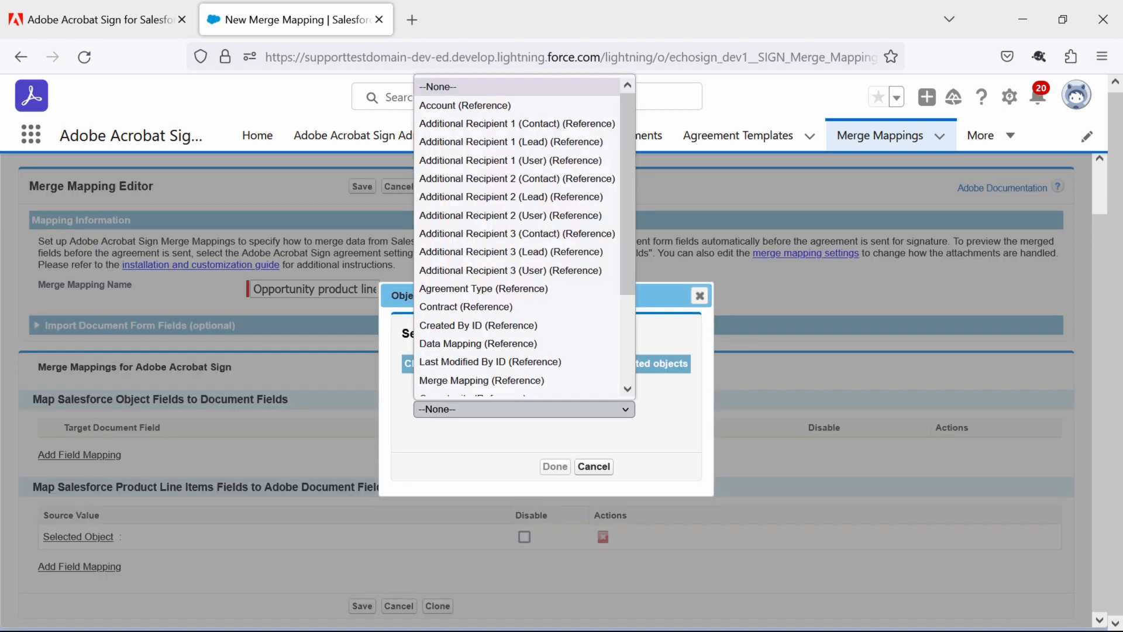
scroll(515, 239, down, 1)
click(473, 386)
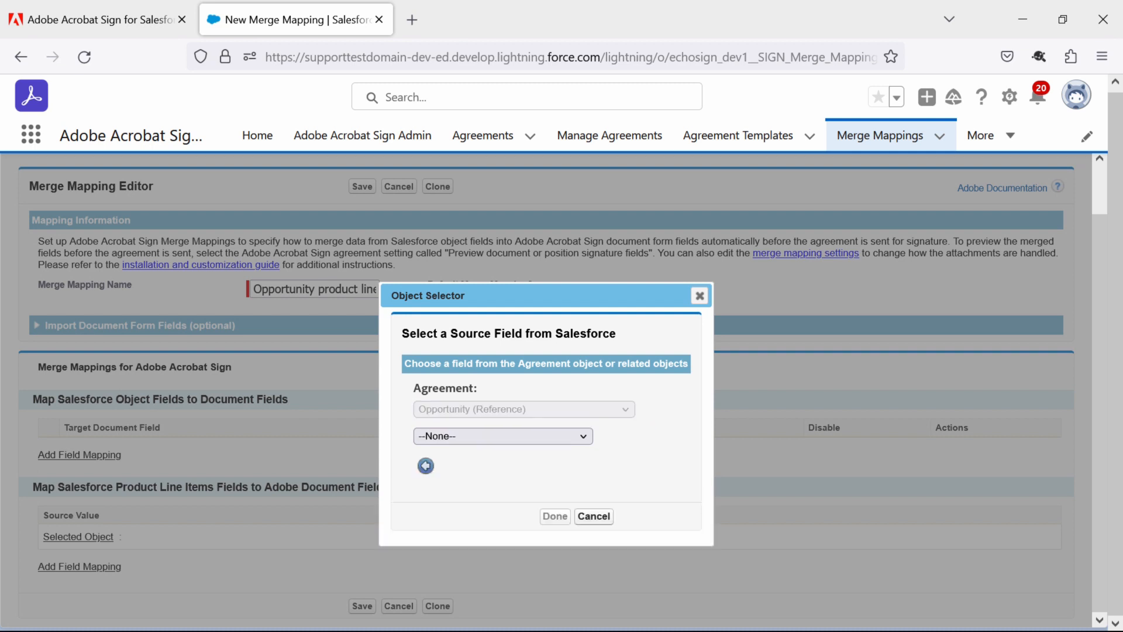
click(503, 436)
click(467, 267)
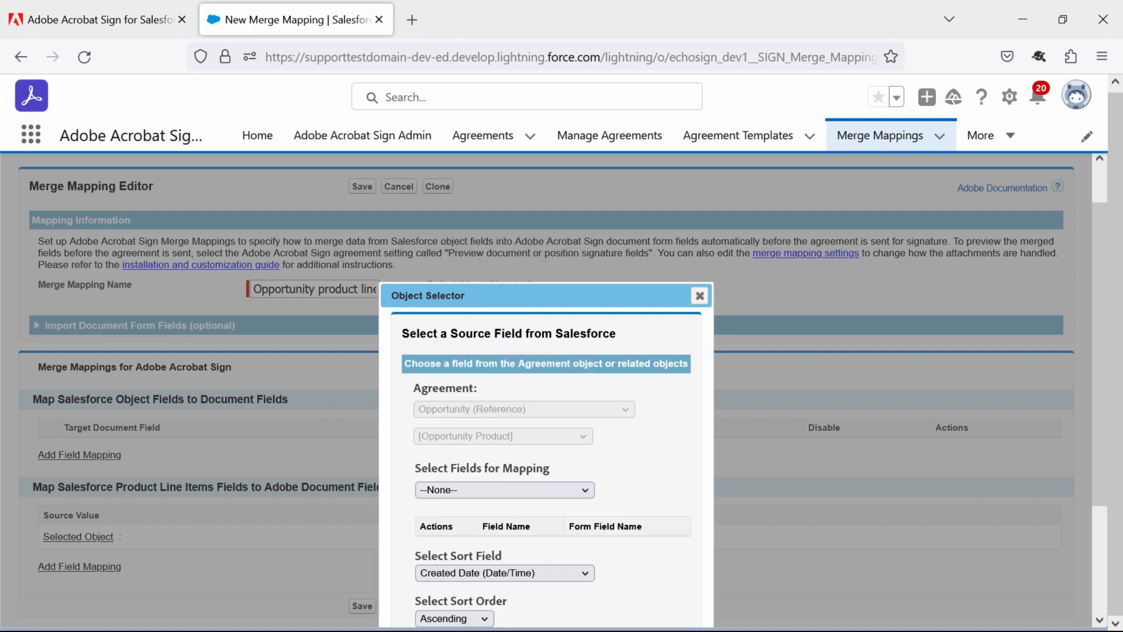
scroll(546, 404, down, 3)
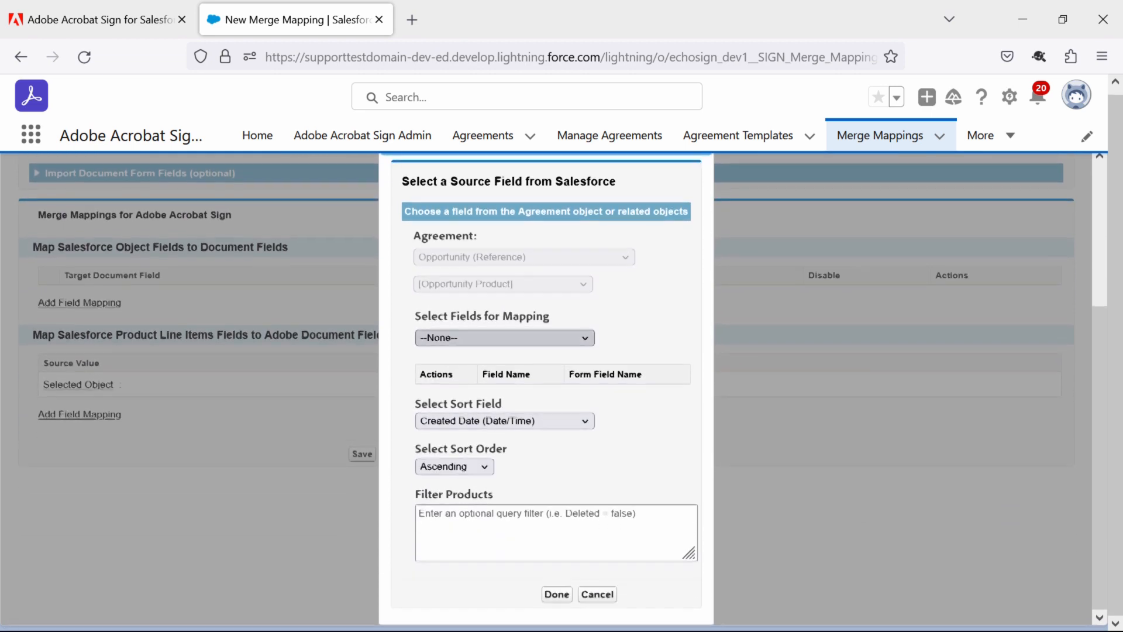
Add the Quantity and List Price product fields to the mapping table and finish
click(504, 339)
key(Down)
key(Down)
key(Down)
key(Down)
key(Down)
key(Down)
key(Down)
key(Down)
key(Down)
key(Down)
key(Down)
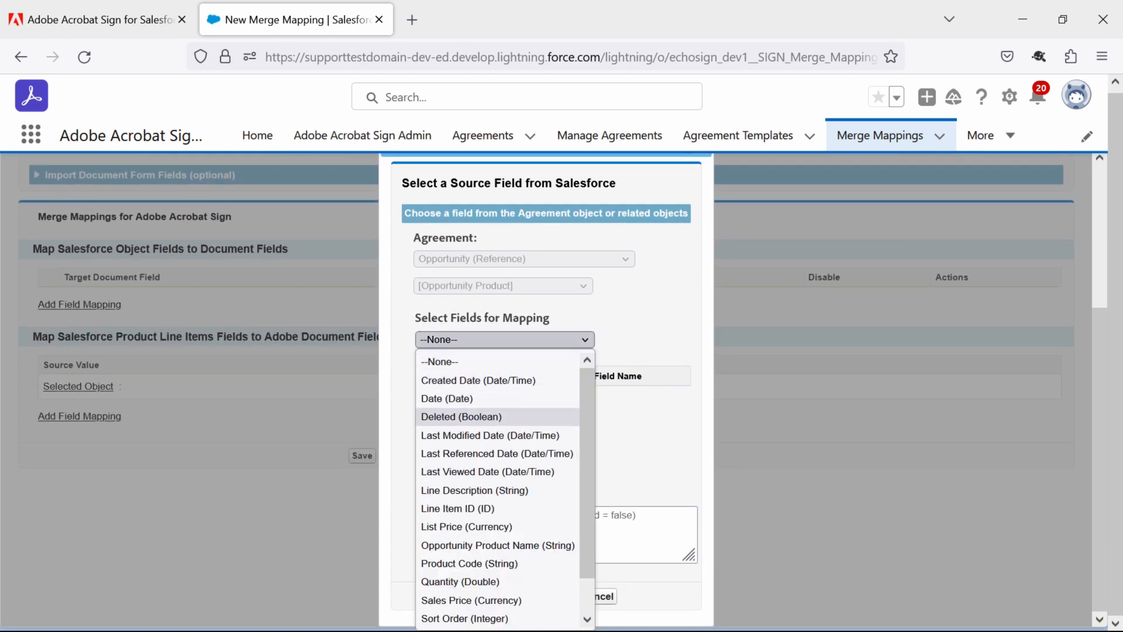
key(Down)
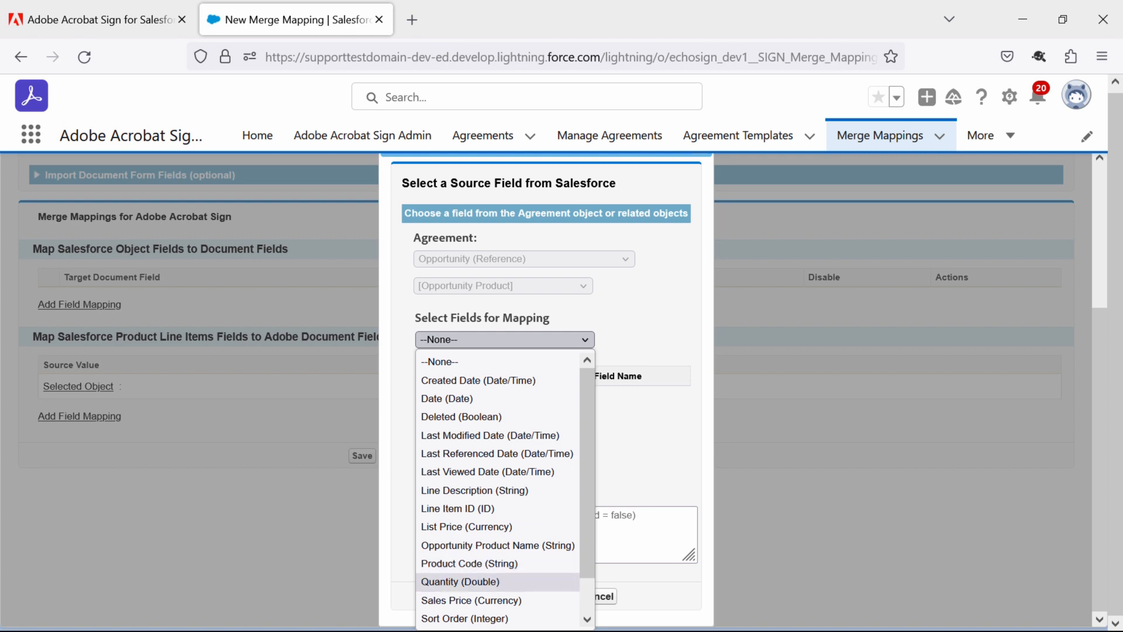
key(Return)
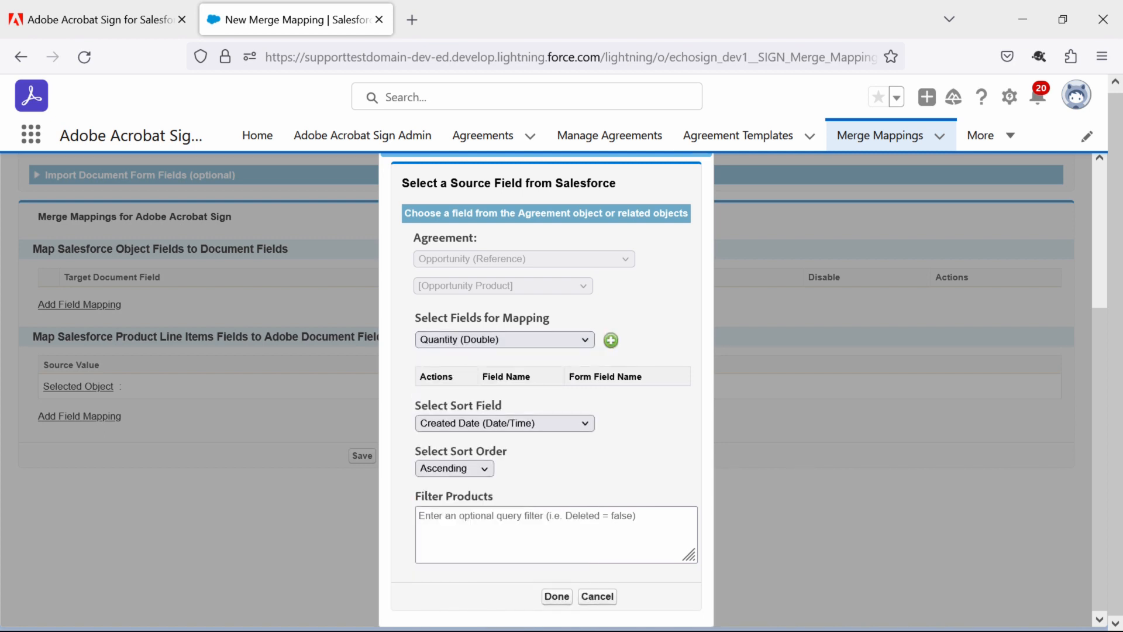
click(611, 340)
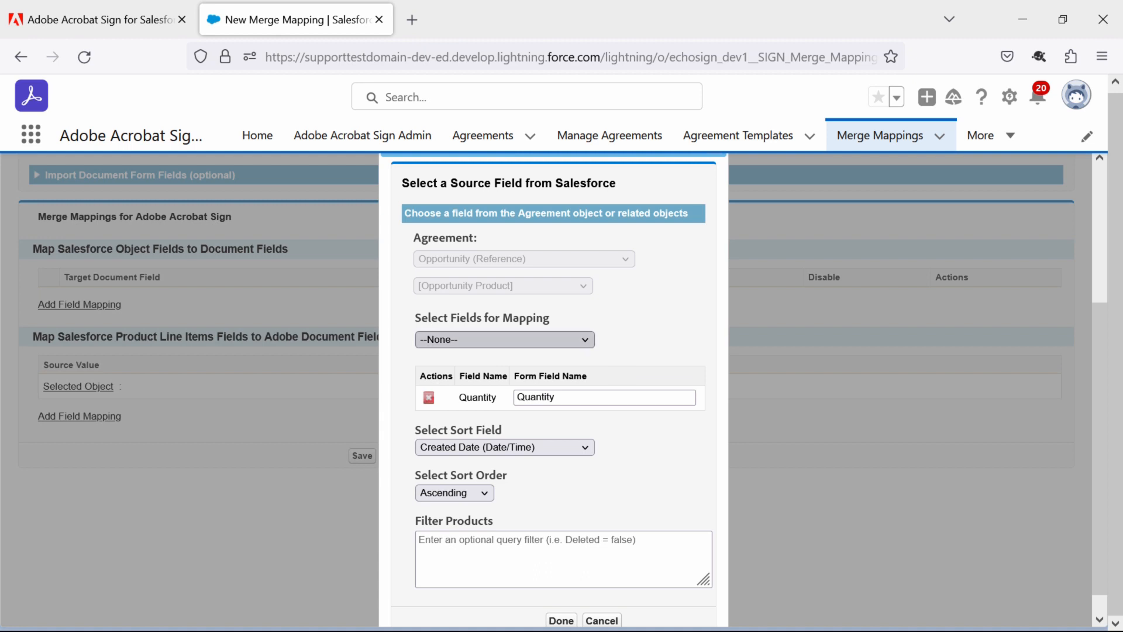
click(504, 339)
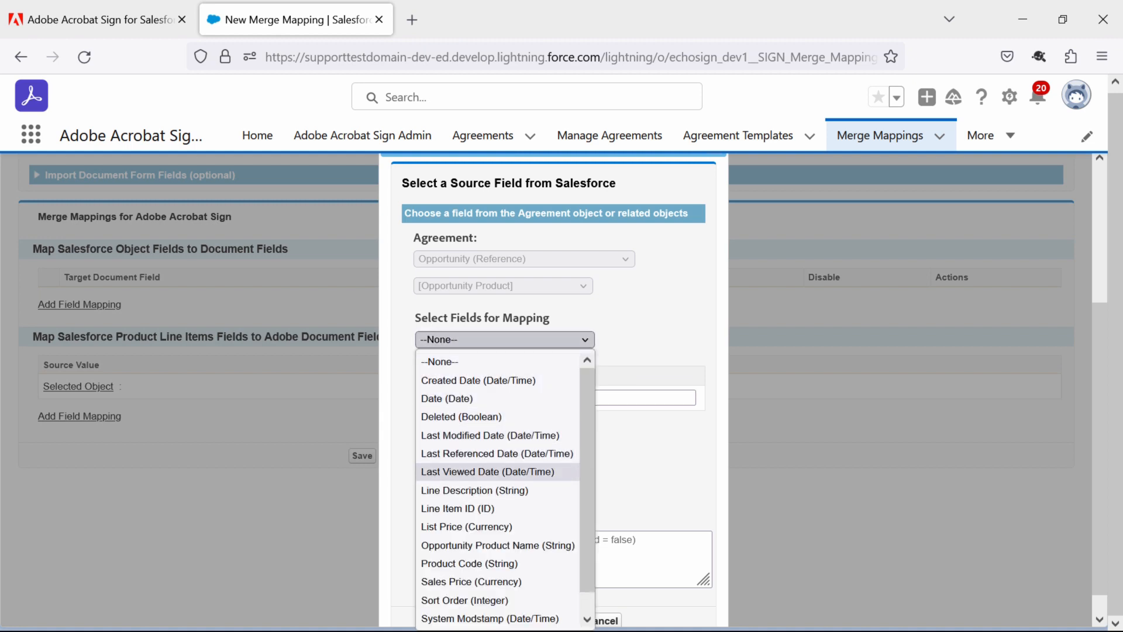
scroll(468, 472, down, 1)
click(467, 506)
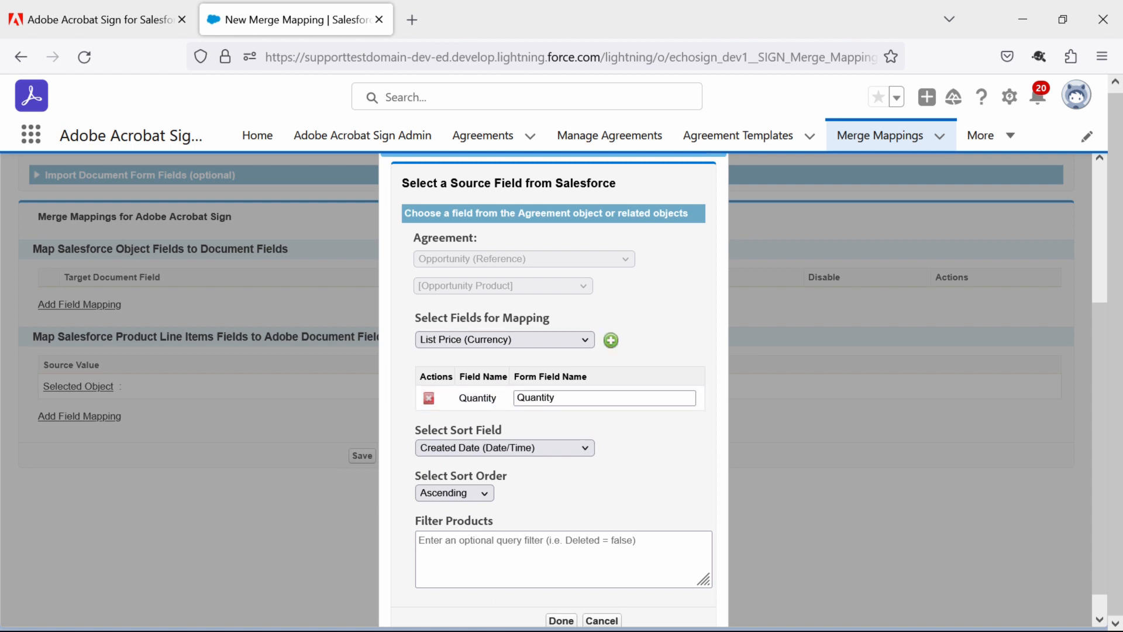
click(611, 339)
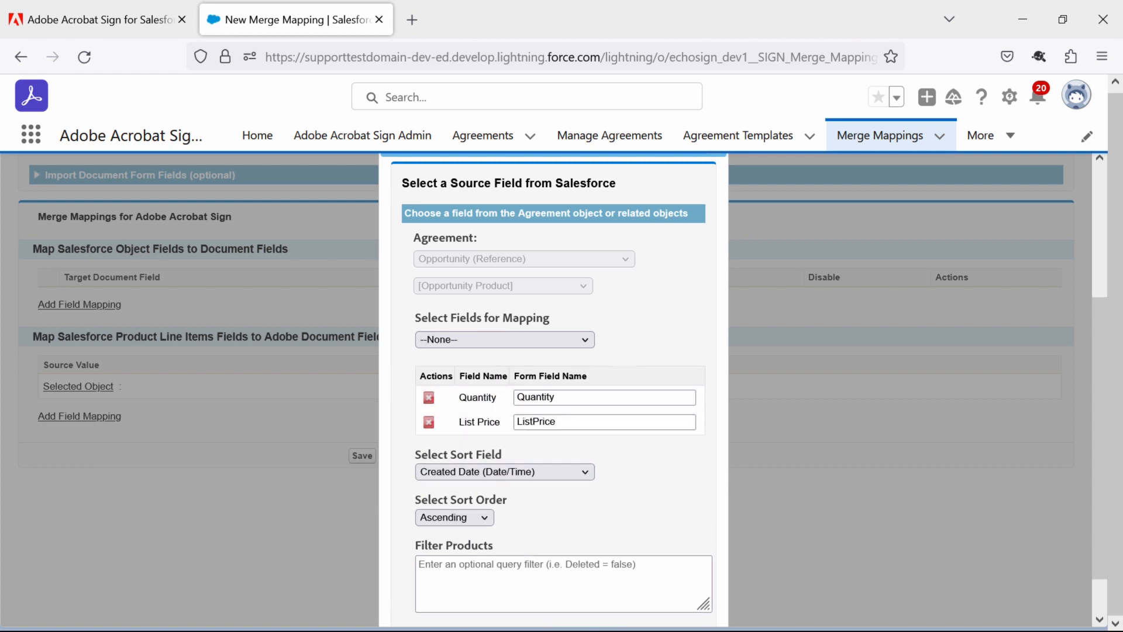
scroll(561, 403, down, 1)
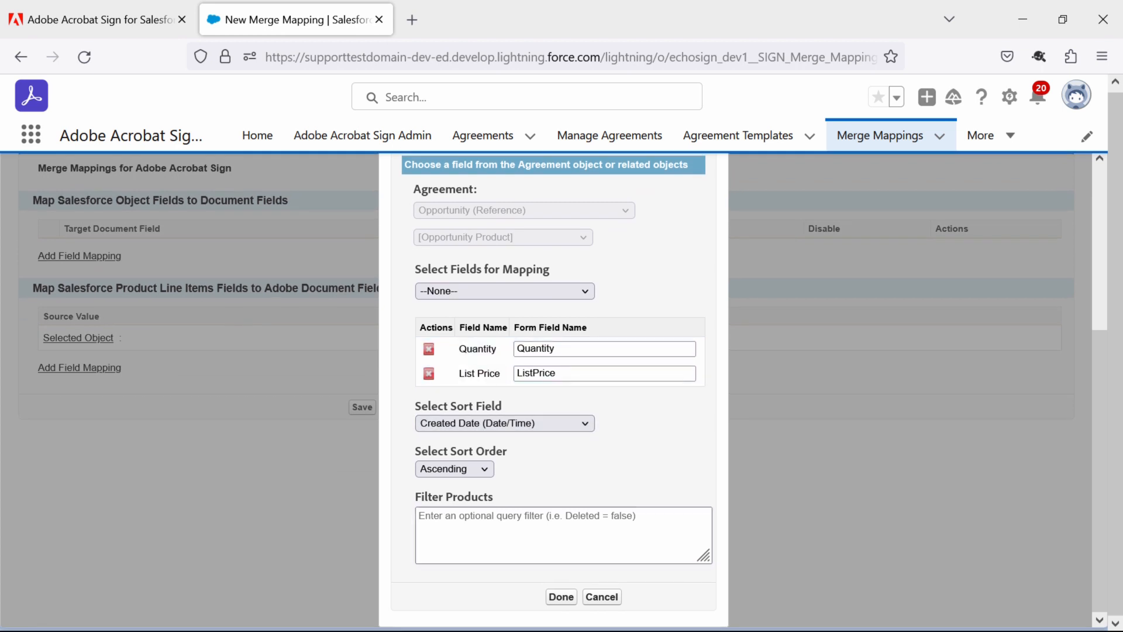
click(561, 596)
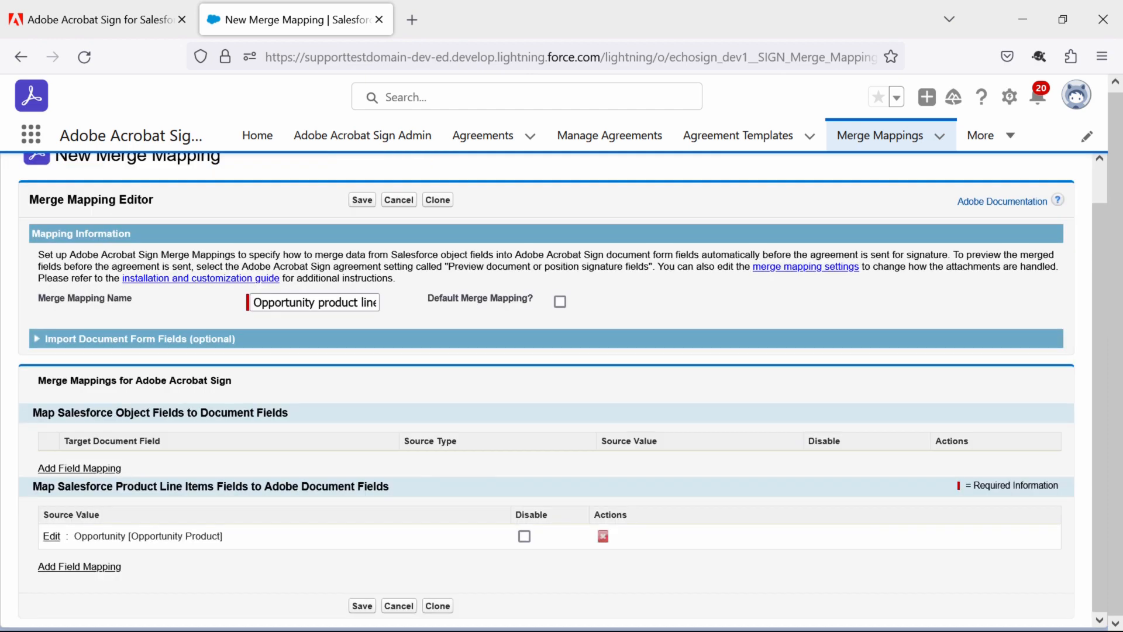
Save the mapping, check its Quantity and ListPrice form field names, and compare with the Word document
click(362, 199)
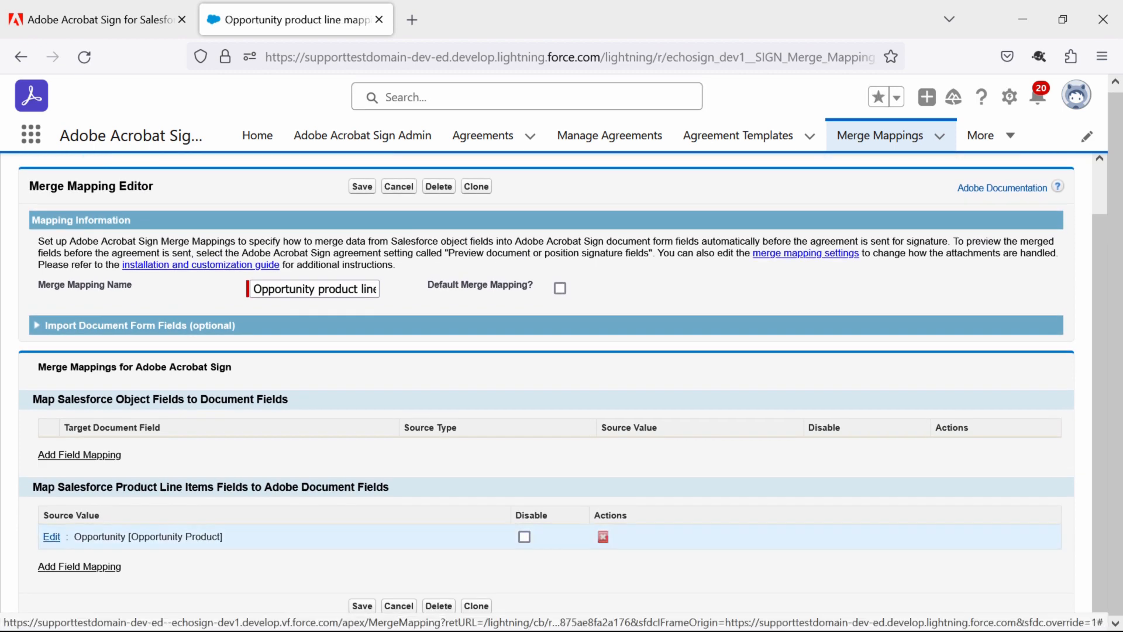
click(51, 536)
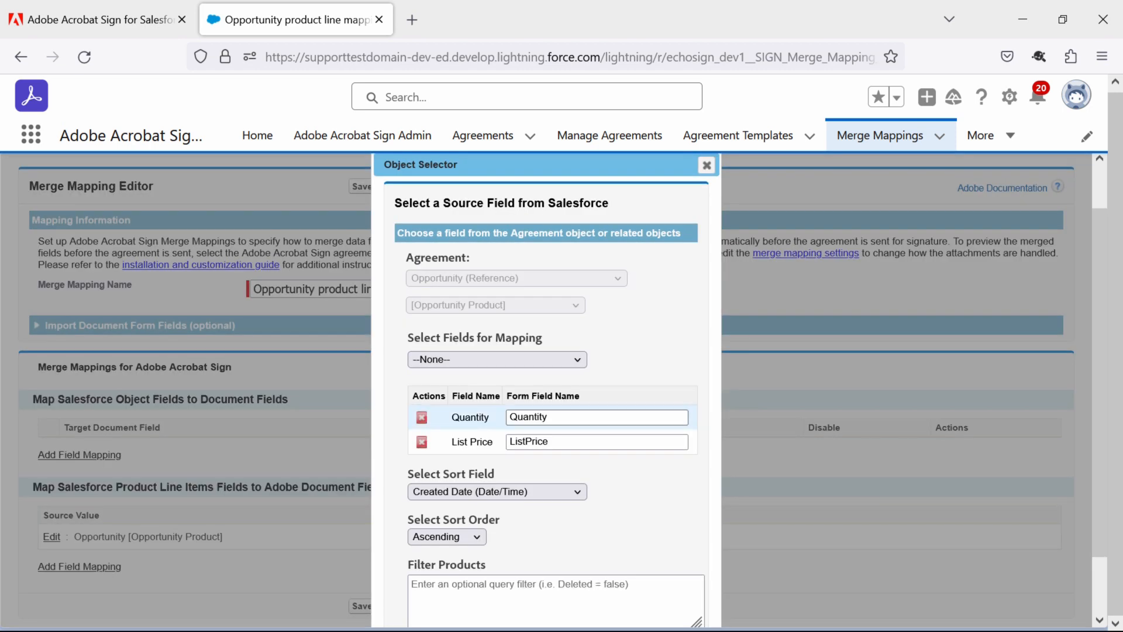
double_click(529, 417)
double_click(528, 442)
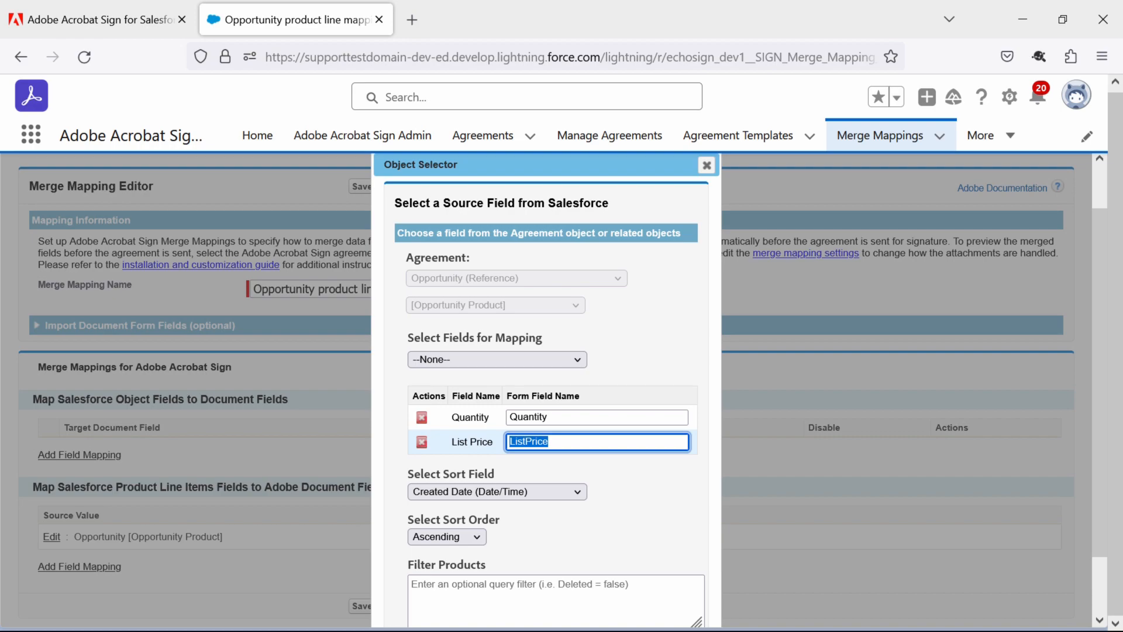
key(alt+Tab)
drag(323, 170, 273, 170)
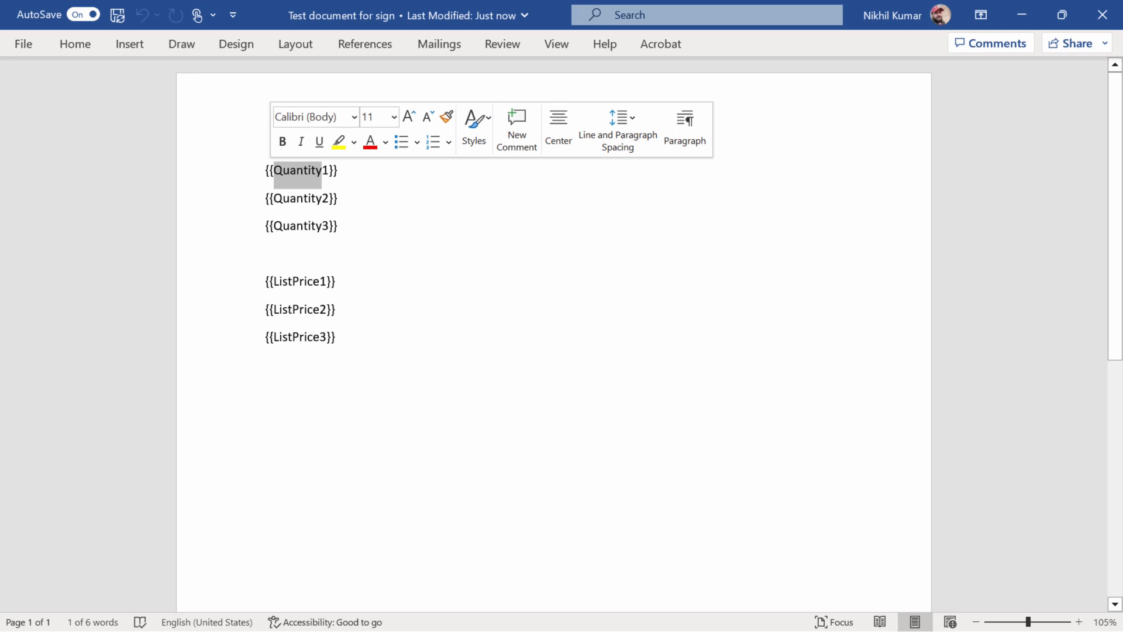
Compare the {{Quantity1}}–{{Quantity3}} and {{ListPrice1}} tags in Word, then return to Salesforce
drag(330, 171, 322, 171)
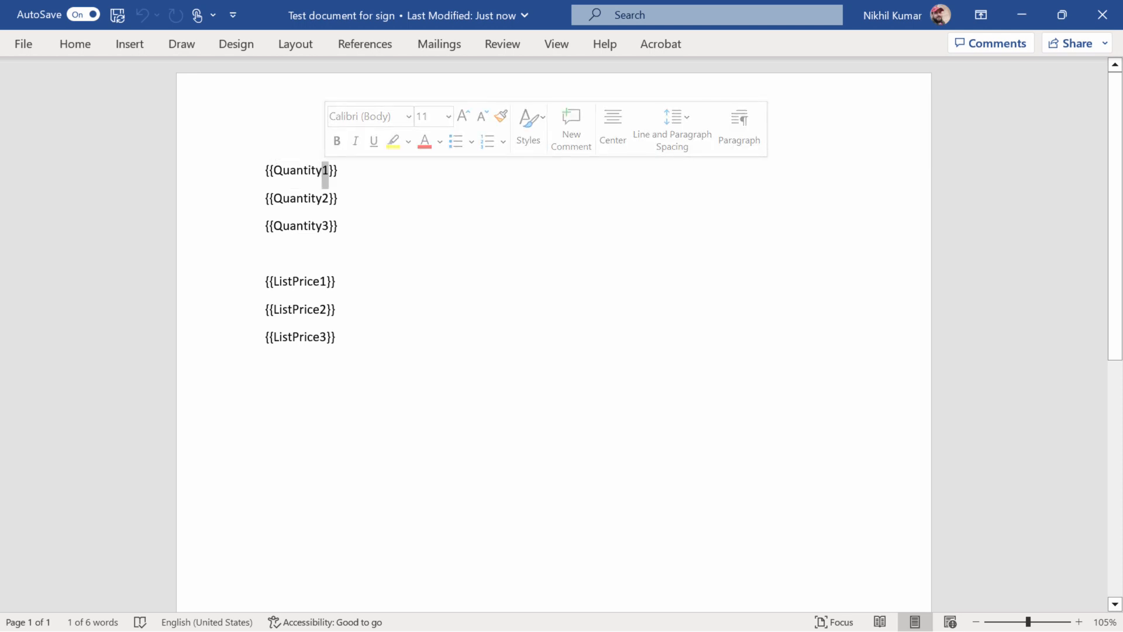
drag(274, 199, 329, 199)
click(326, 199)
click(303, 225)
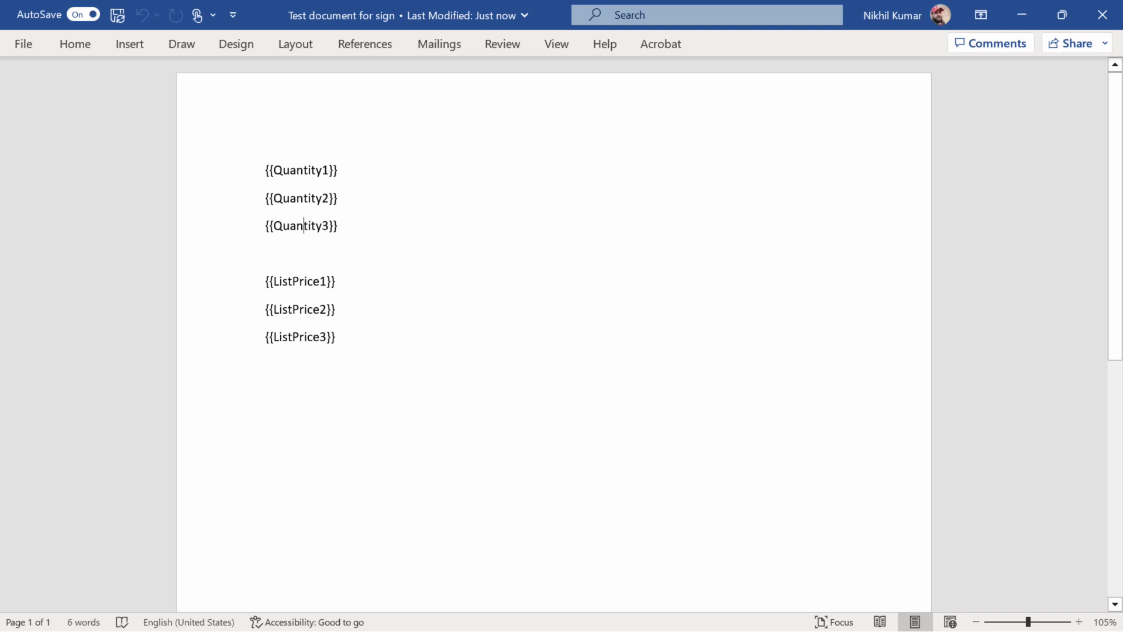
drag(273, 170, 328, 170)
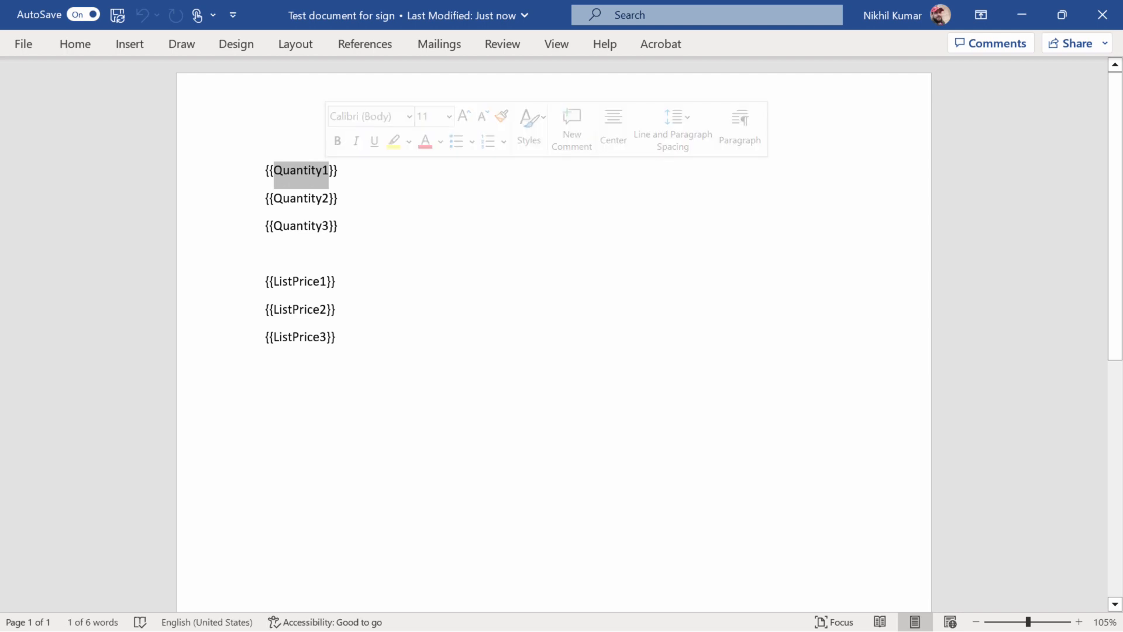
drag(274, 199, 329, 199)
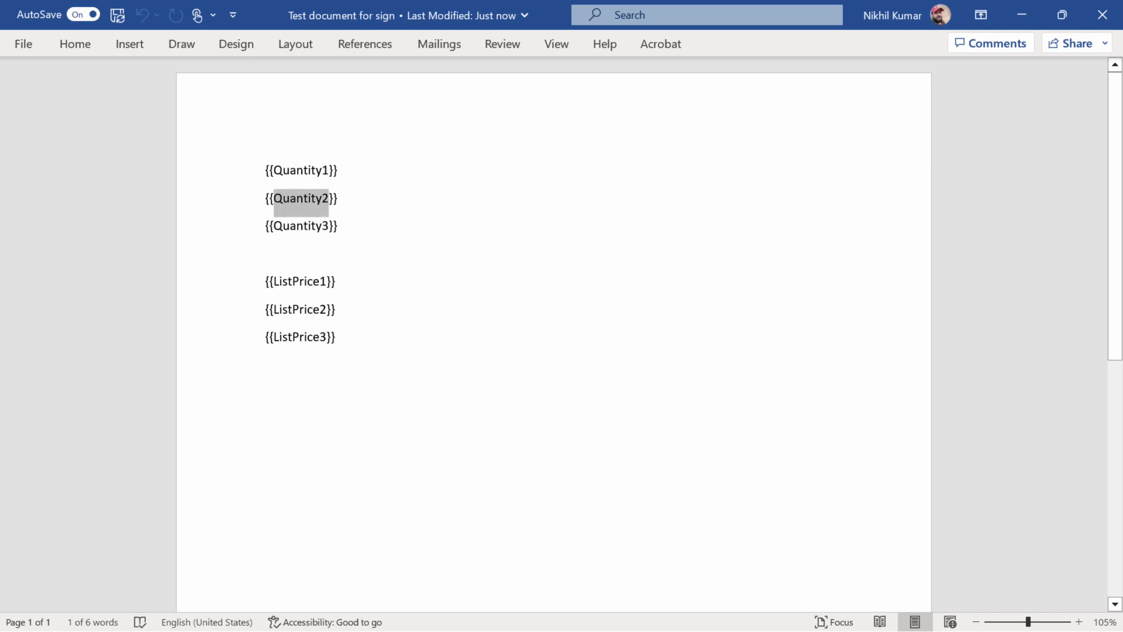
drag(274, 226, 329, 226)
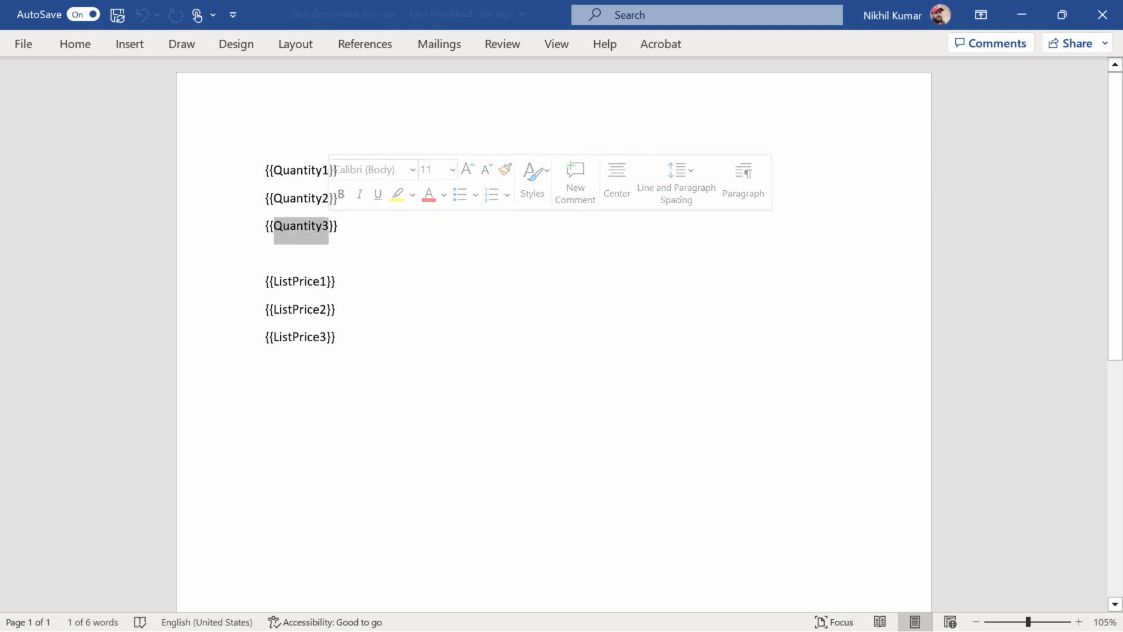
drag(326, 281, 269, 281)
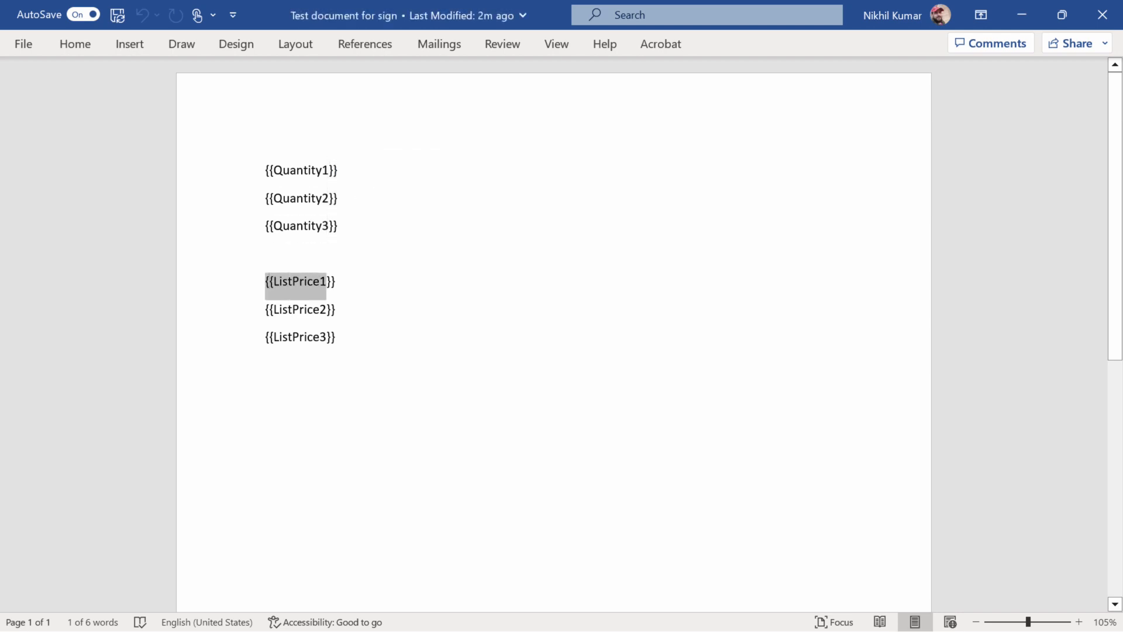
click(307, 282)
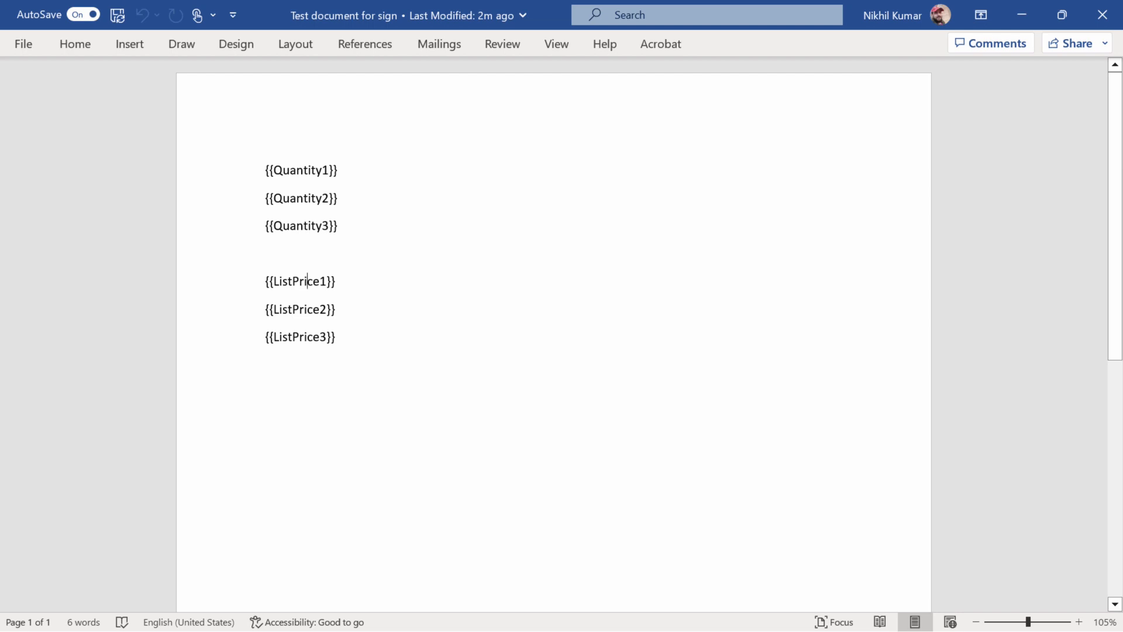
drag(322, 227, 273, 227)
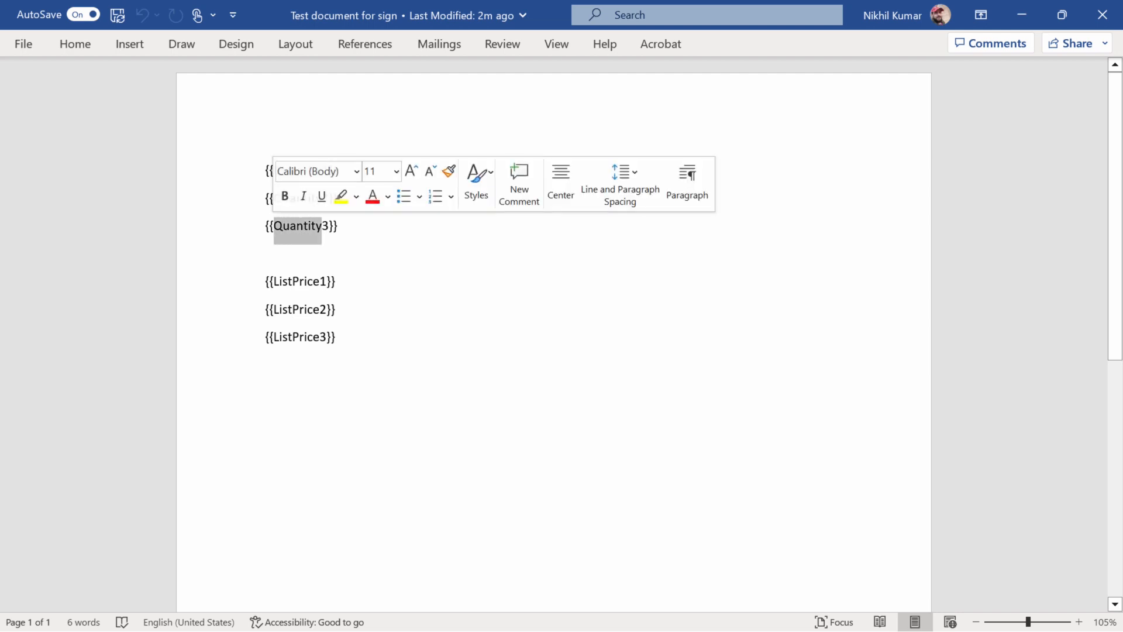
click(265, 253)
key(alt+Tab)
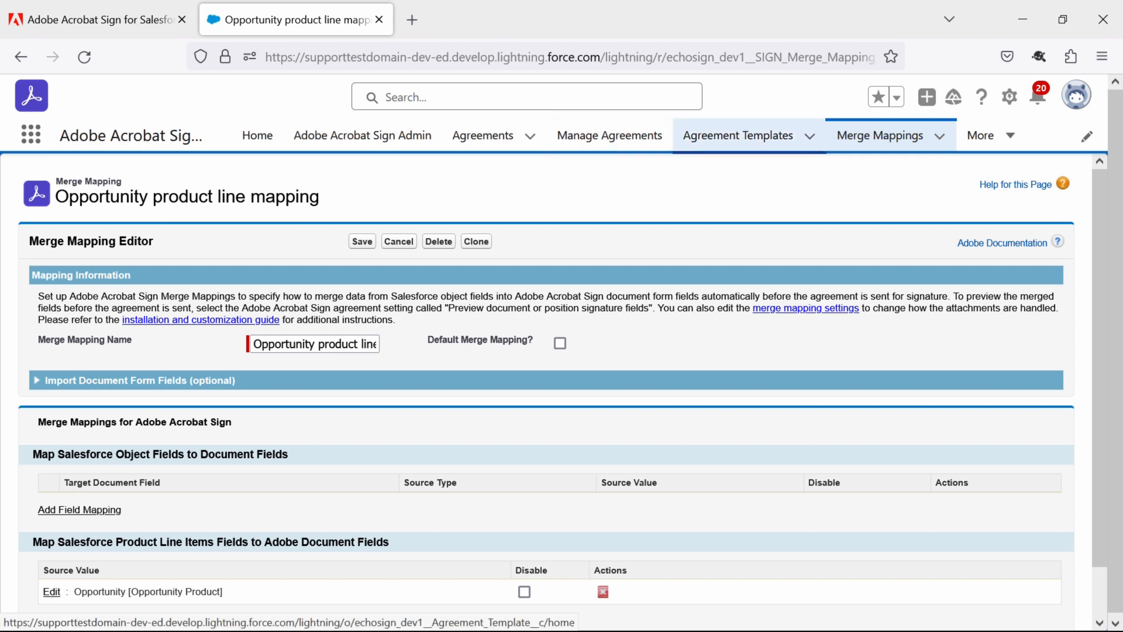
Open the Opportunity test template and review its attached documents
click(738, 136)
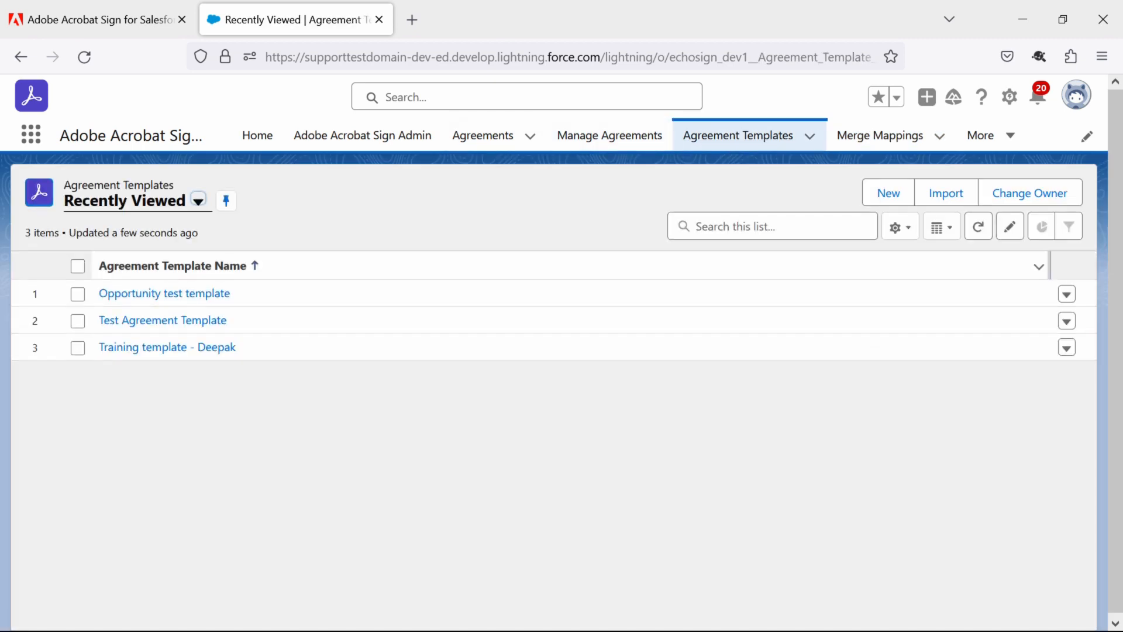
click(170, 293)
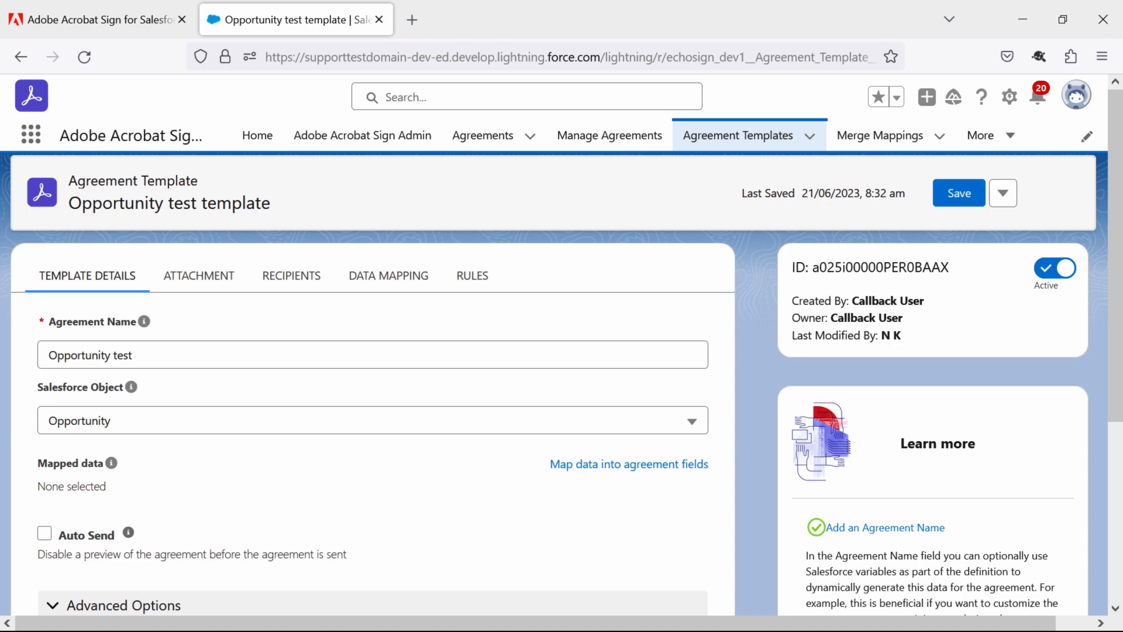
click(199, 276)
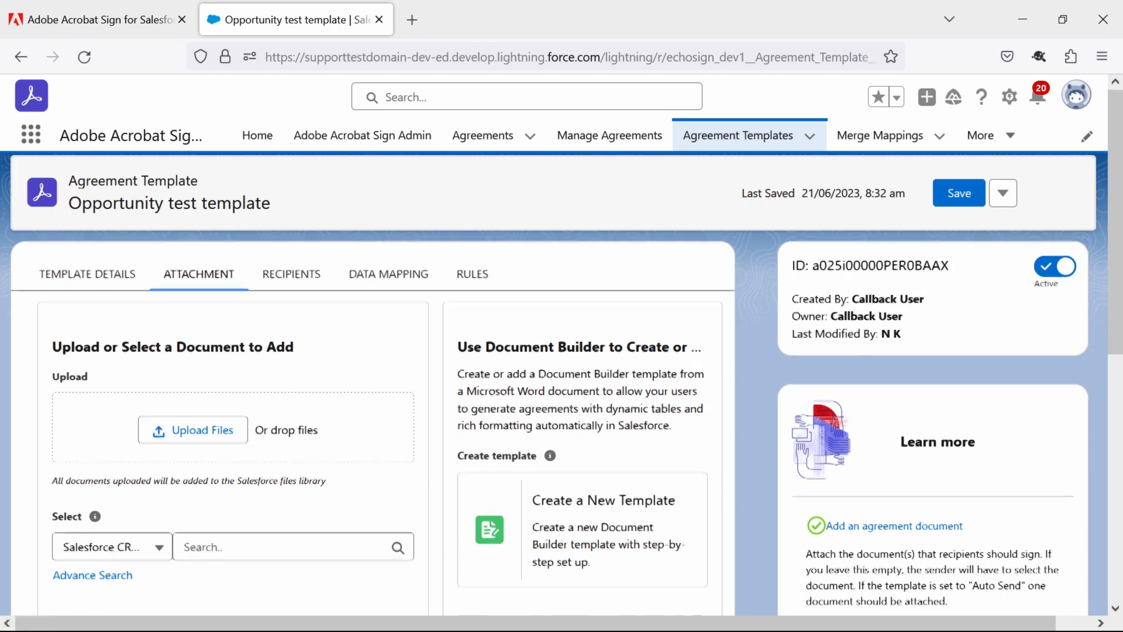
scroll(562, 381, down, 6)
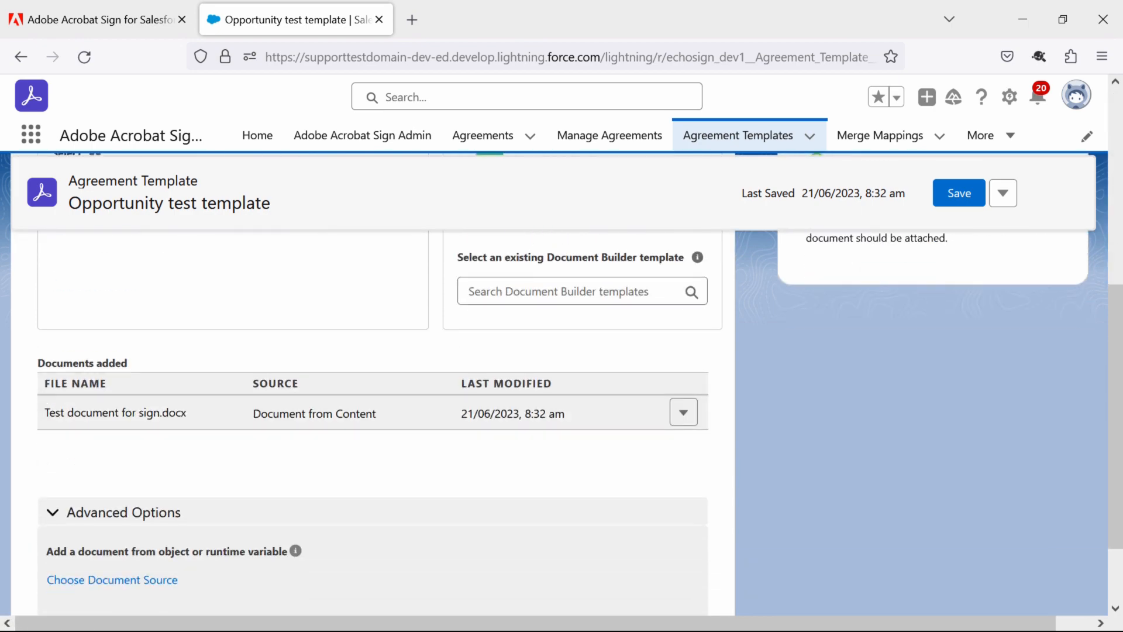
scroll(397, 286, up, 6)
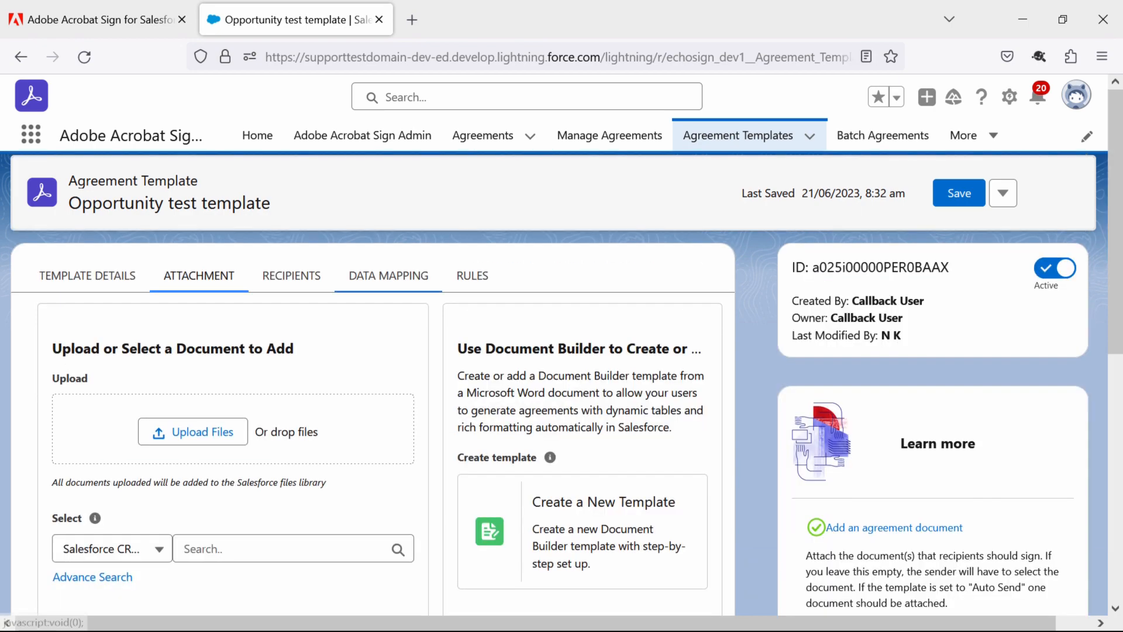
Assign 'Opportunity product line mapping' as the template's merge mapping and save it
click(391, 278)
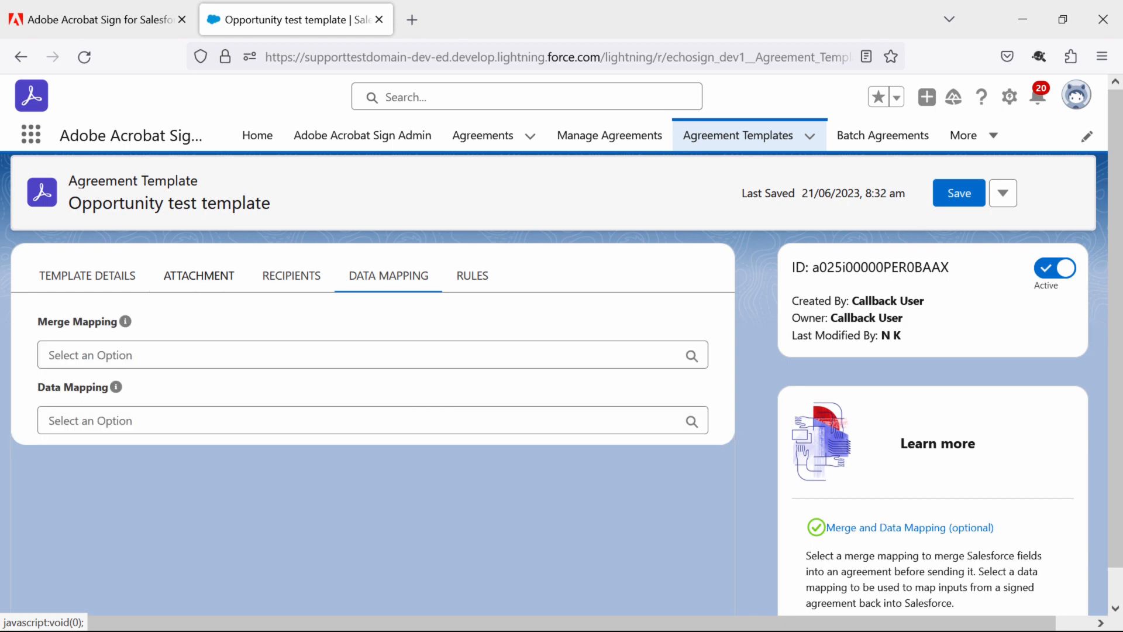
click(371, 355)
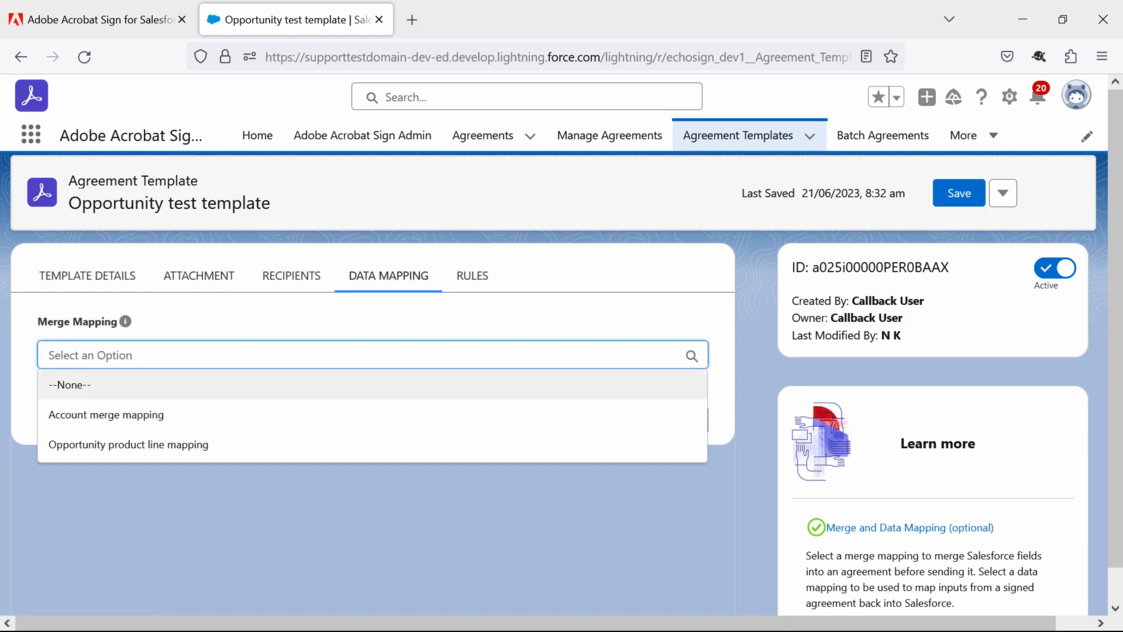
click(128, 444)
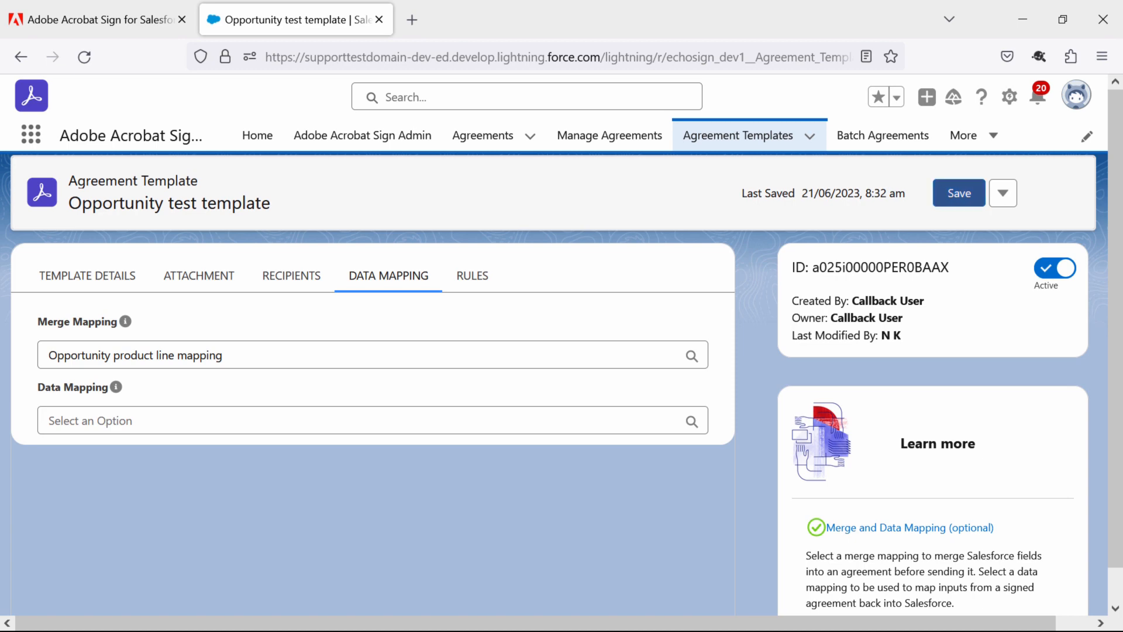
click(959, 193)
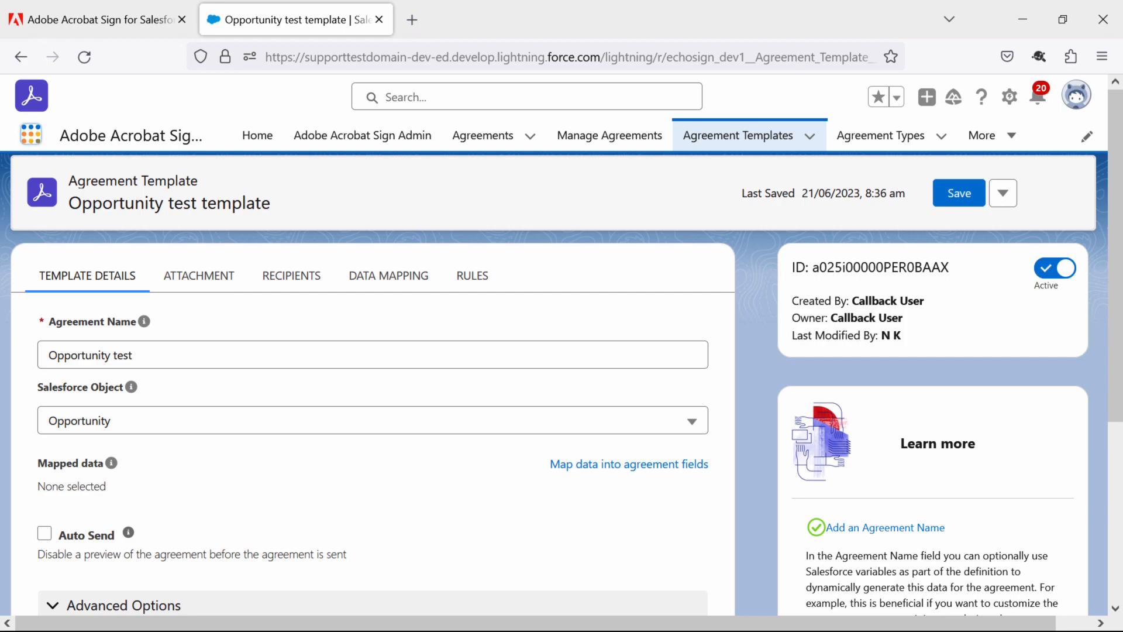
click(31, 134)
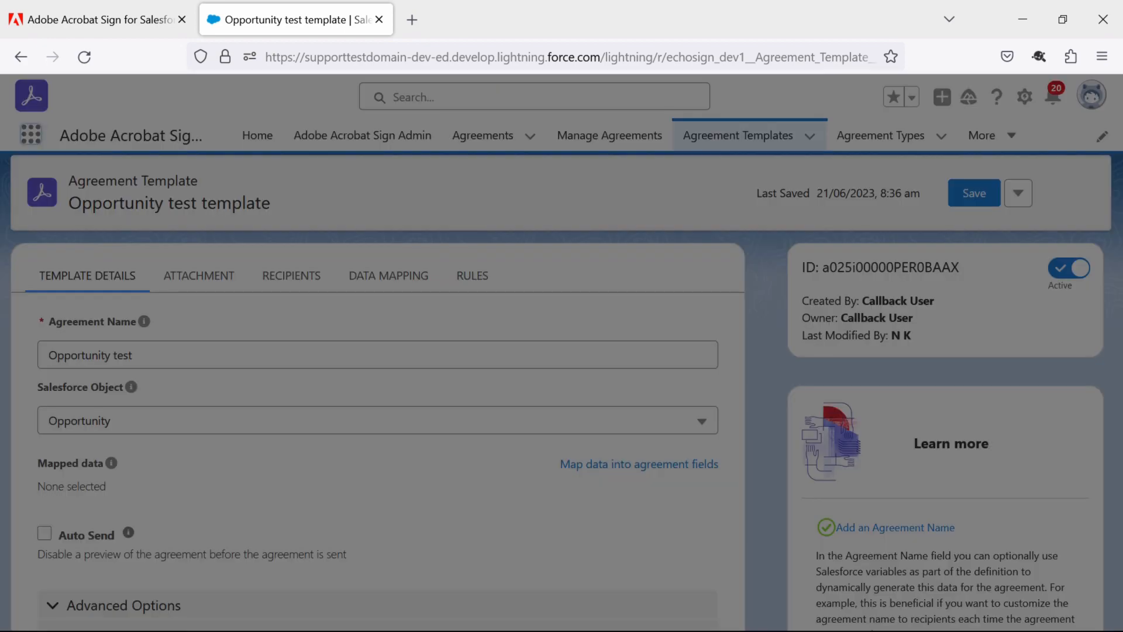
Open the Test opportunity record from the Opportunities list
scroll(553, 394, down, 6)
scroll(587, 391, down, 5)
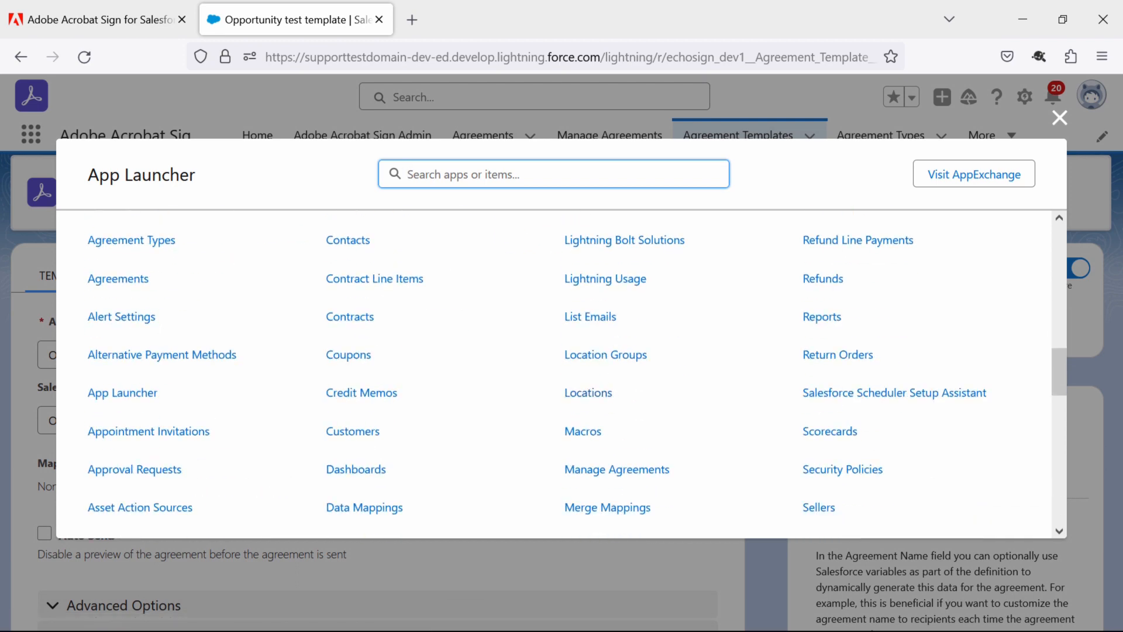
scroll(585, 402, down, 3)
click(584, 476)
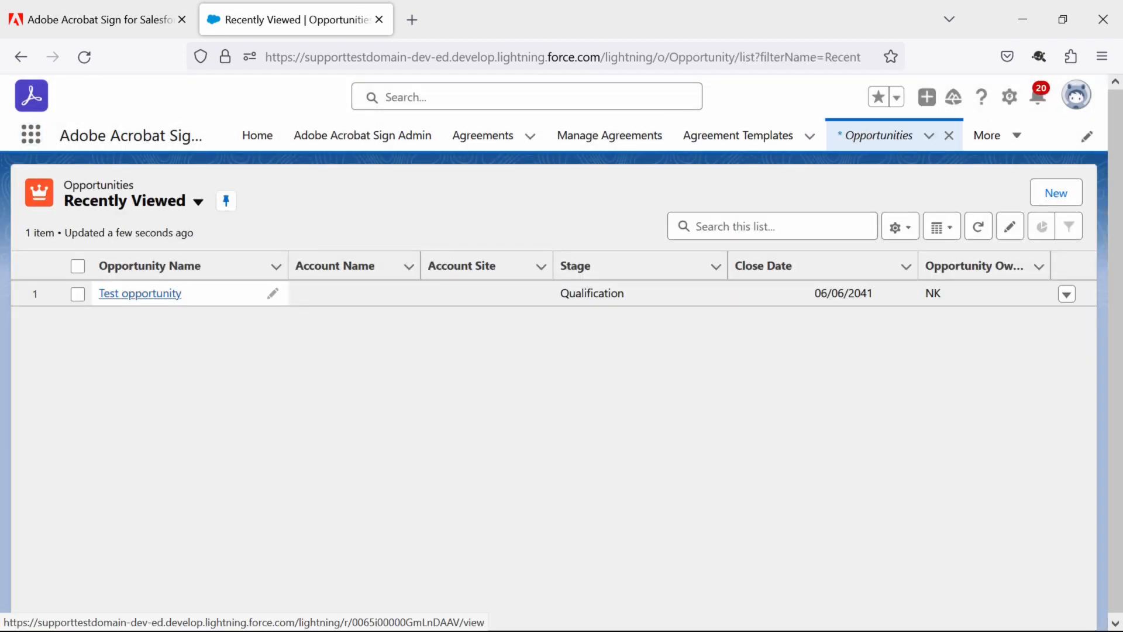
click(139, 292)
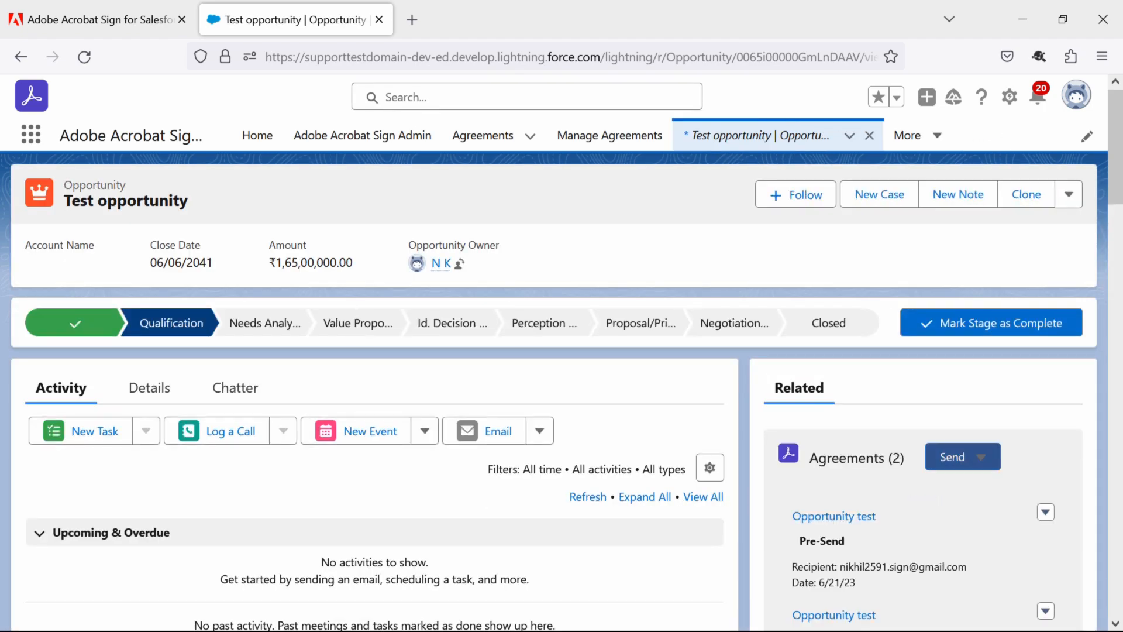
Send Test opportunity using Opportunity test template with Preview & Add Signature Fields enabled
click(963, 457)
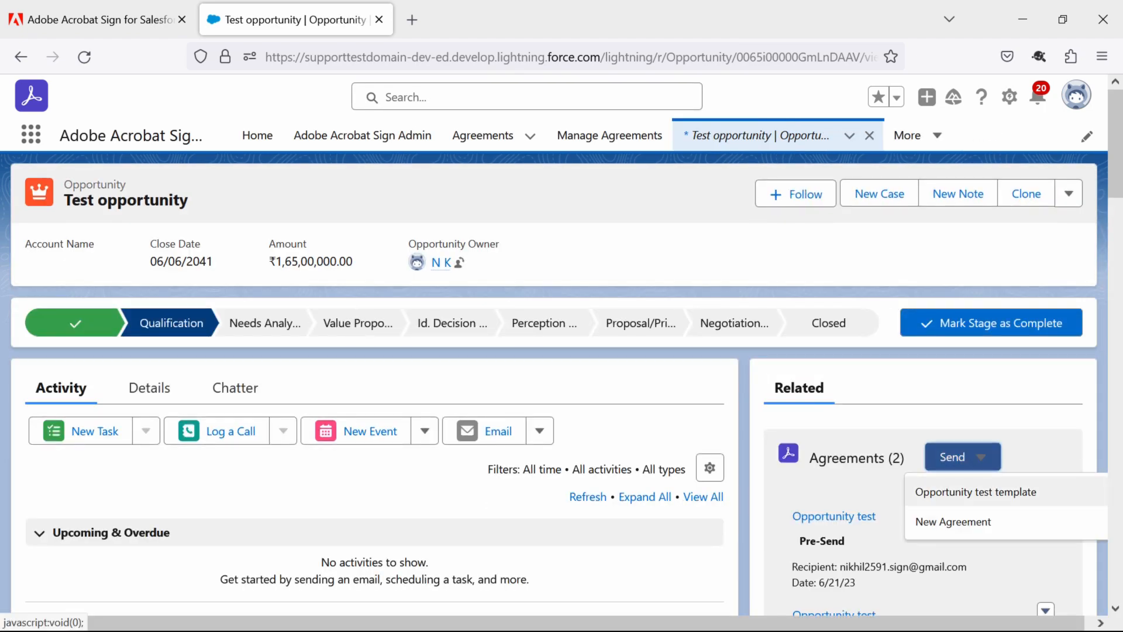
click(975, 492)
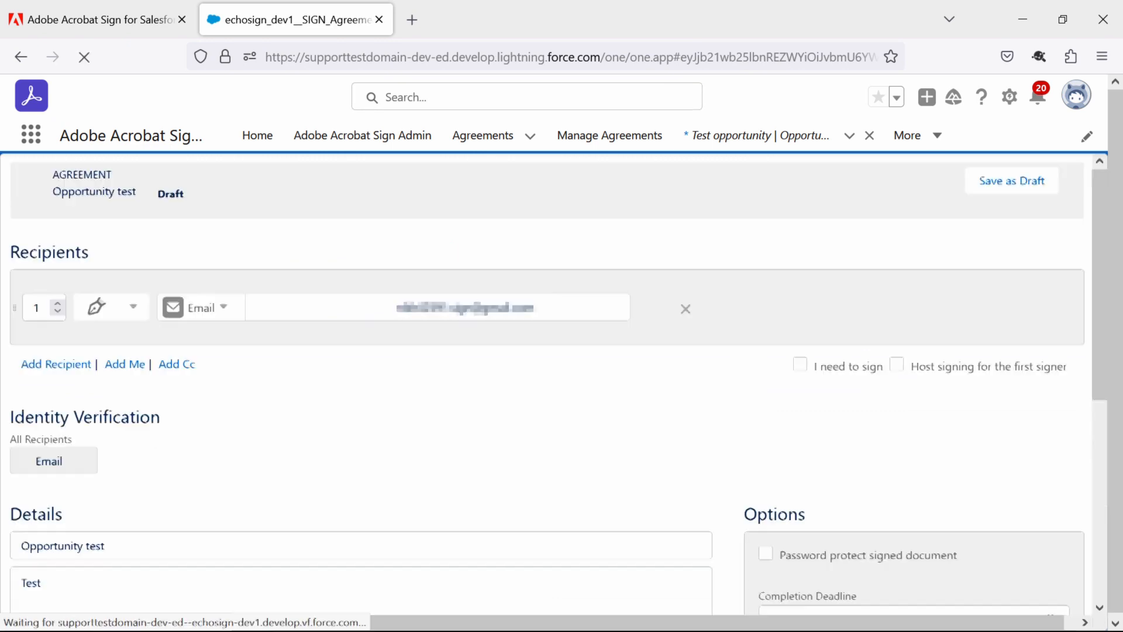
scroll(554, 384, down, 6)
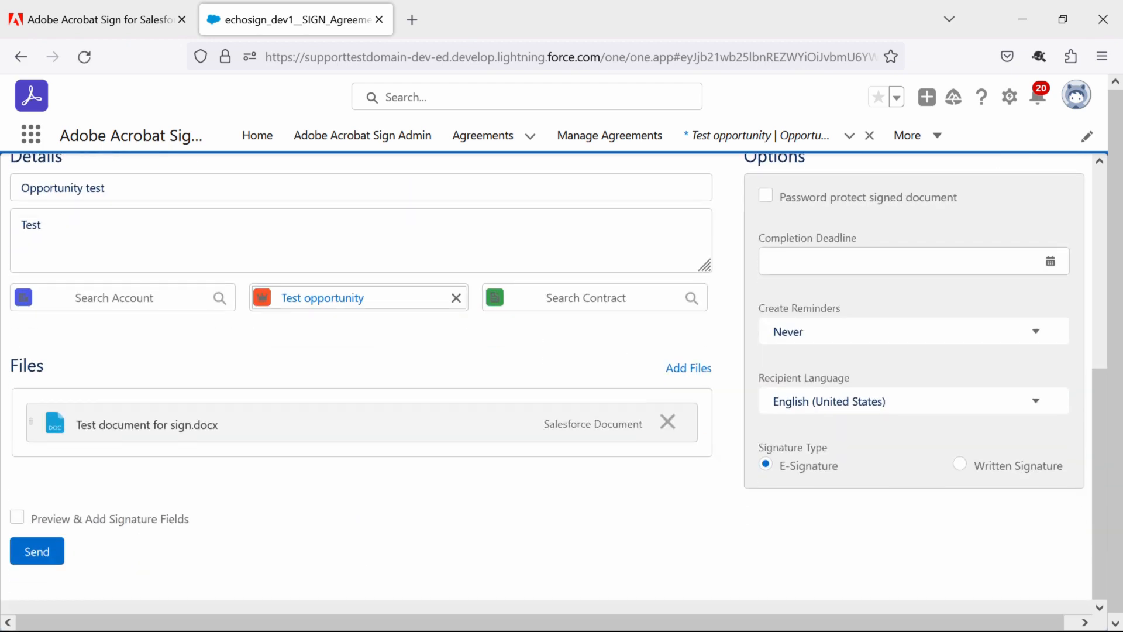
click(17, 517)
click(36, 551)
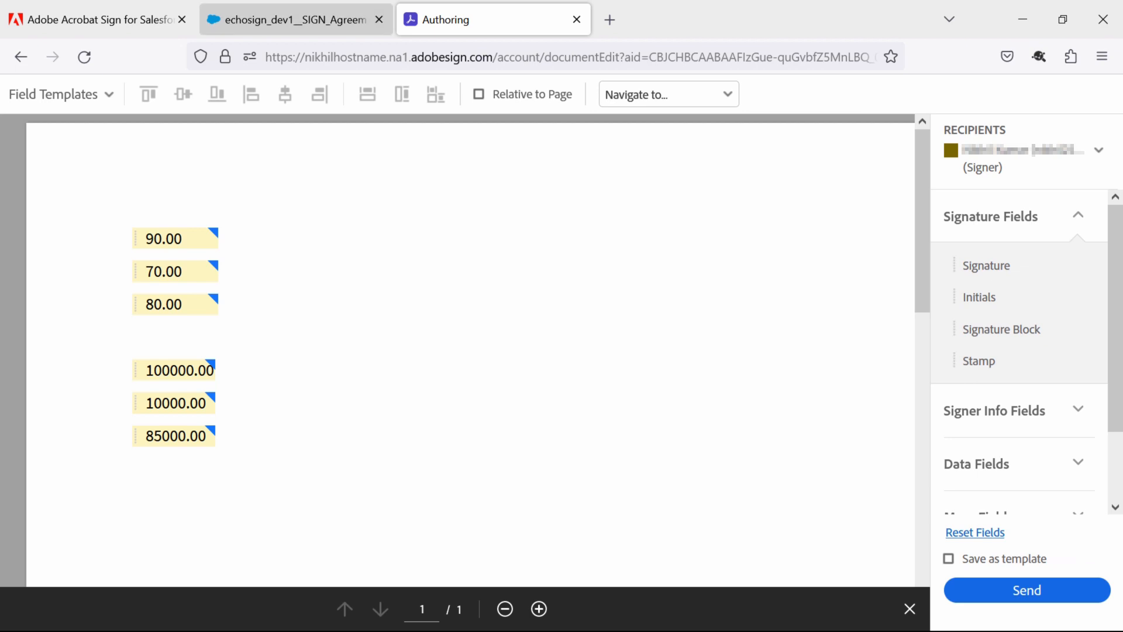
Switch back to the Salesforce browser tab showing the Home page
click(287, 19)
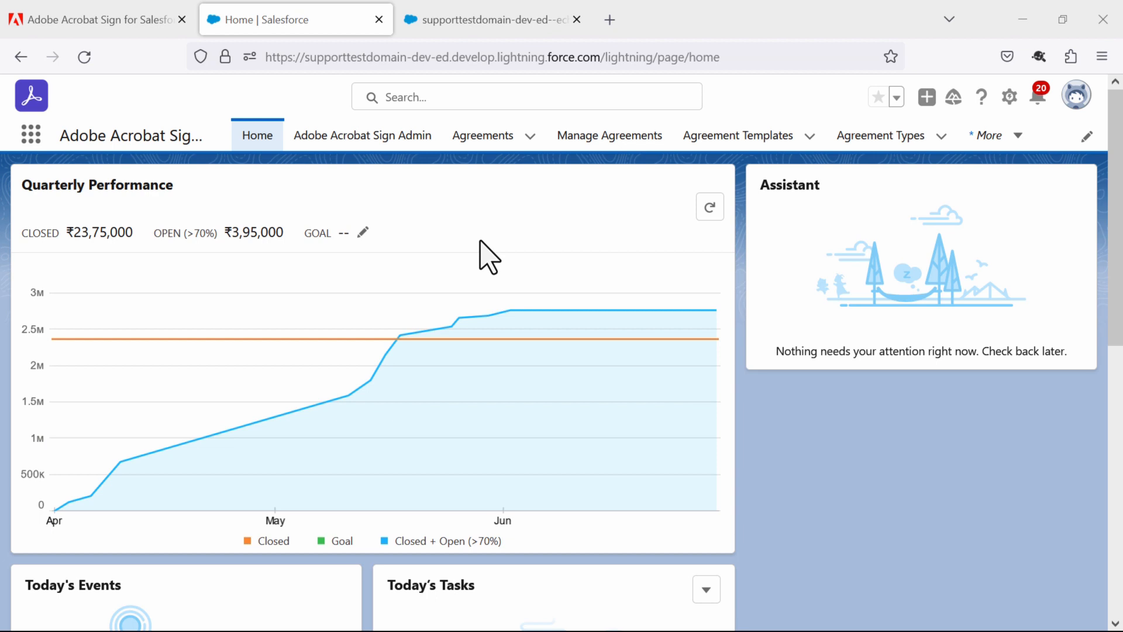
Create a new Agreements list view named 'Merge mapping error view' with API name Merge_mapping_error_view
click(487, 147)
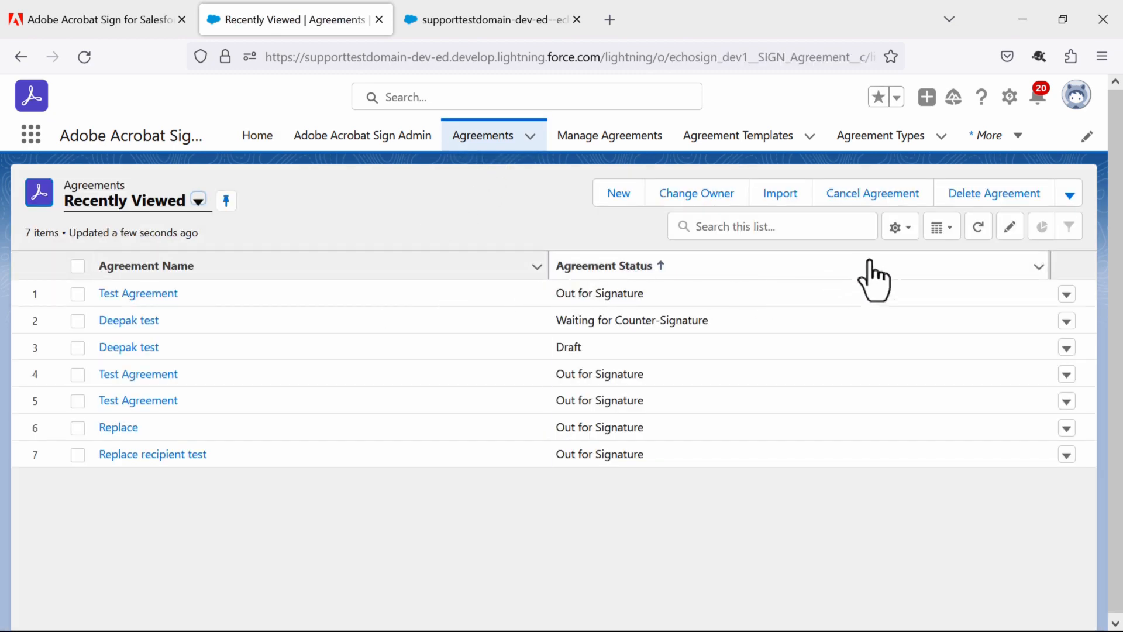
click(901, 228)
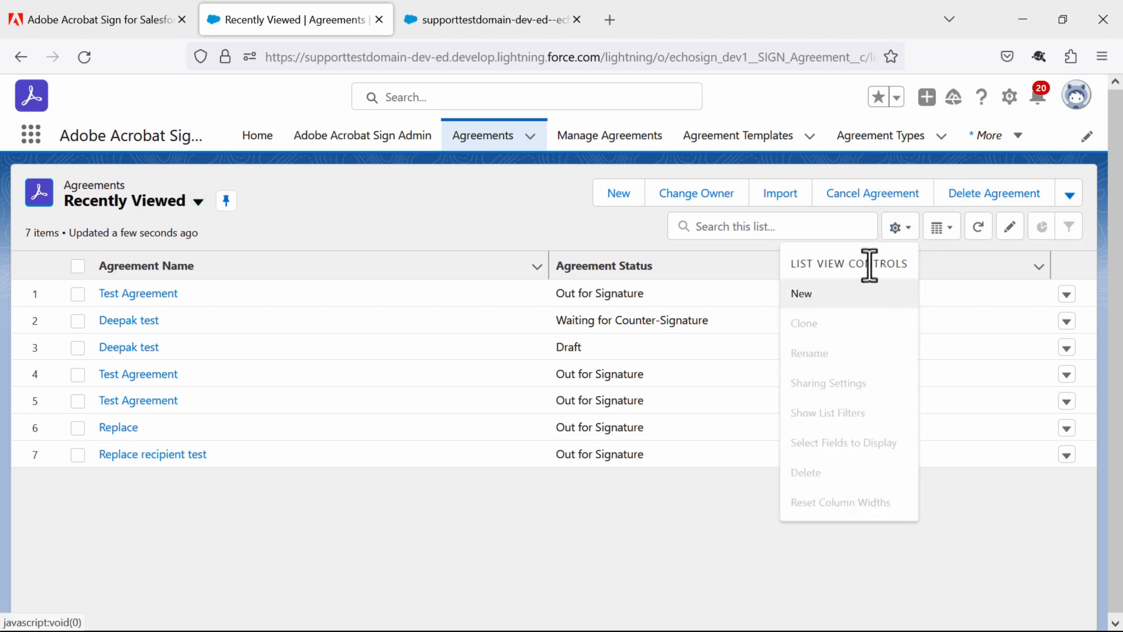
click(818, 297)
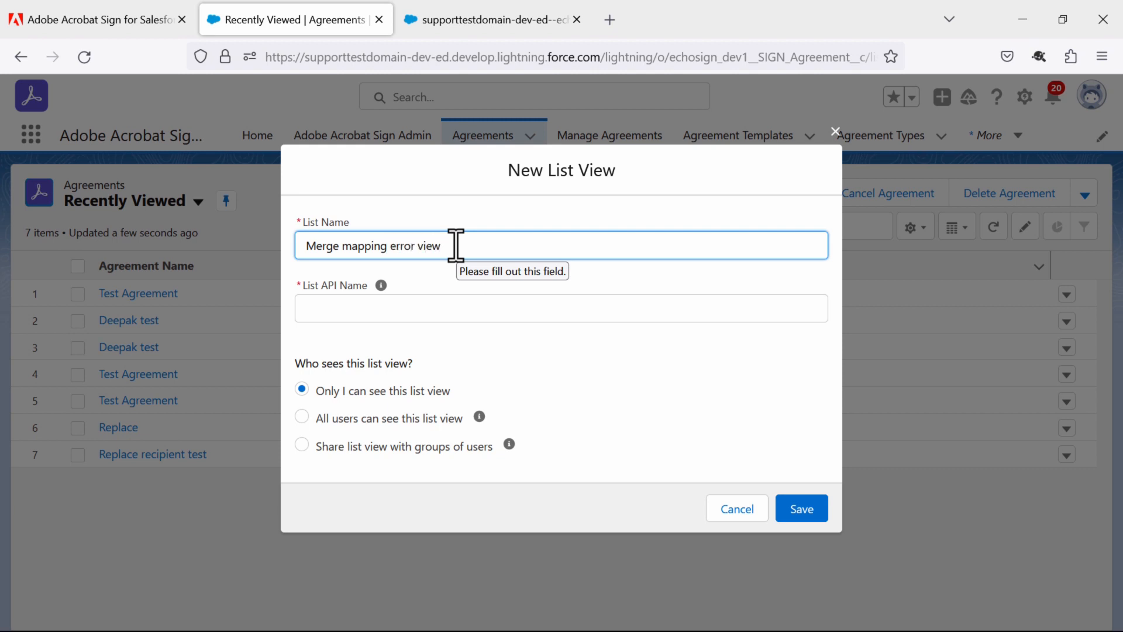
key(Tab)
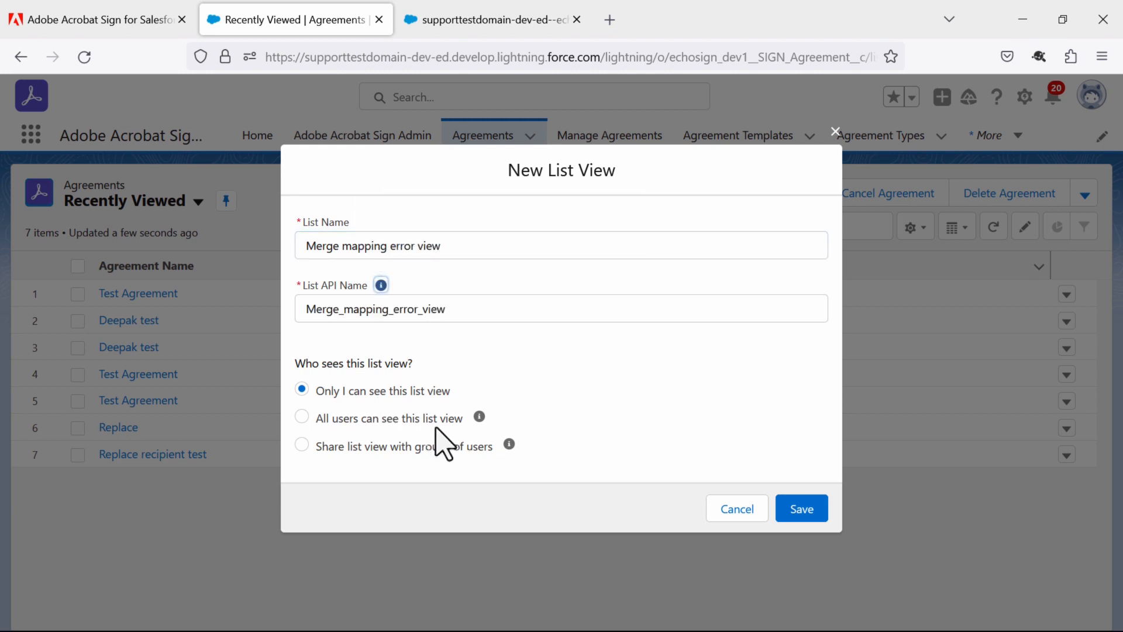
click(814, 511)
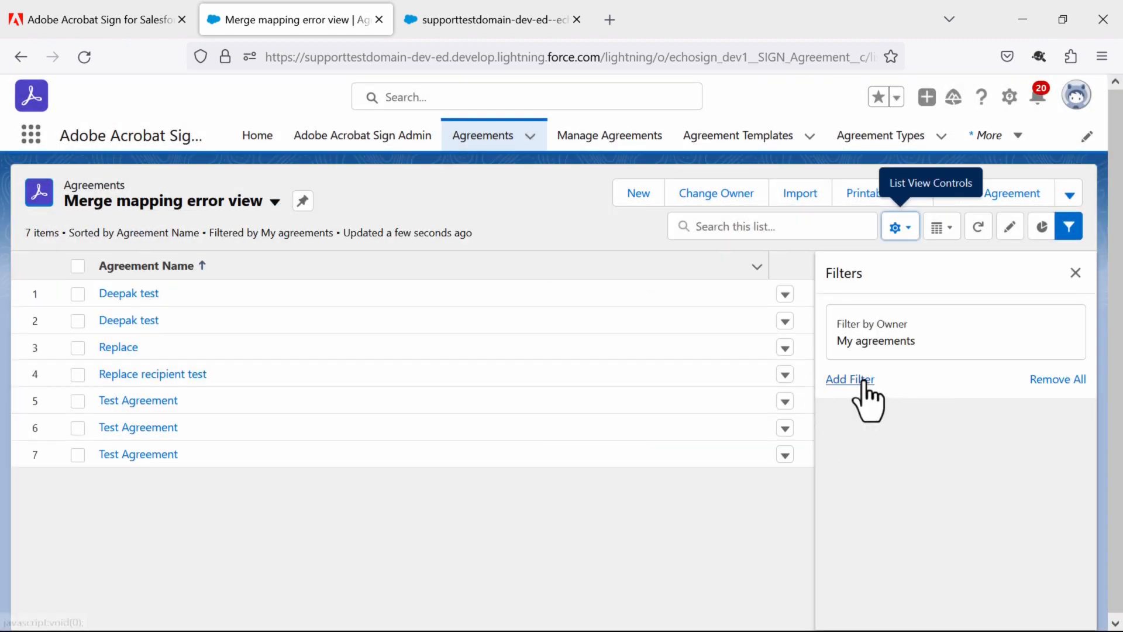
Add a filter on the Record ID field to the list view
click(864, 382)
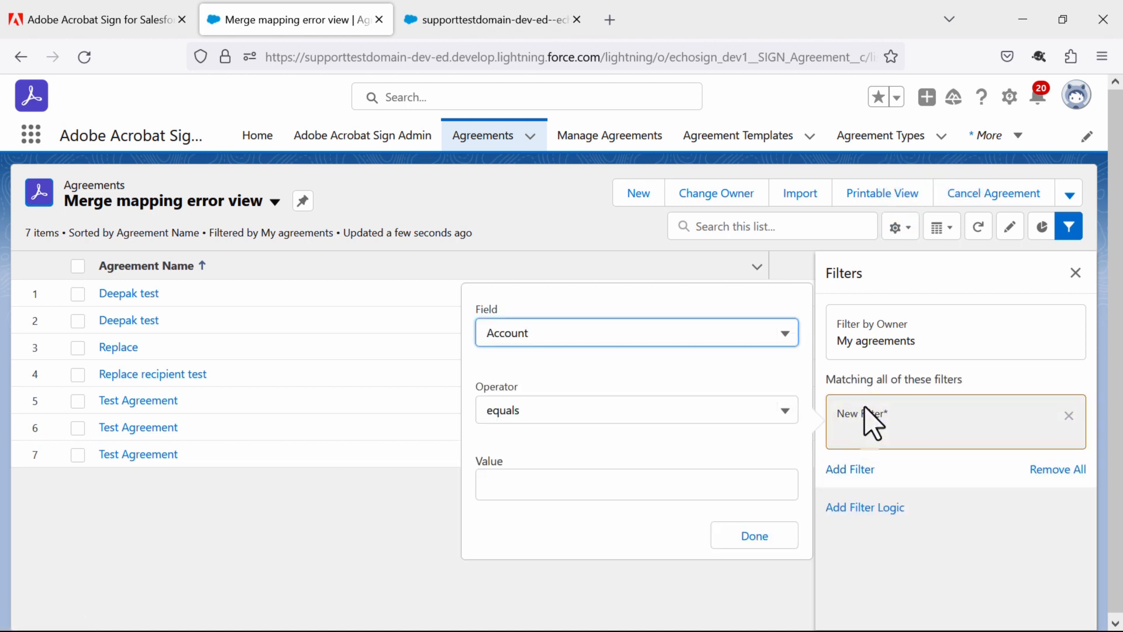
click(602, 335)
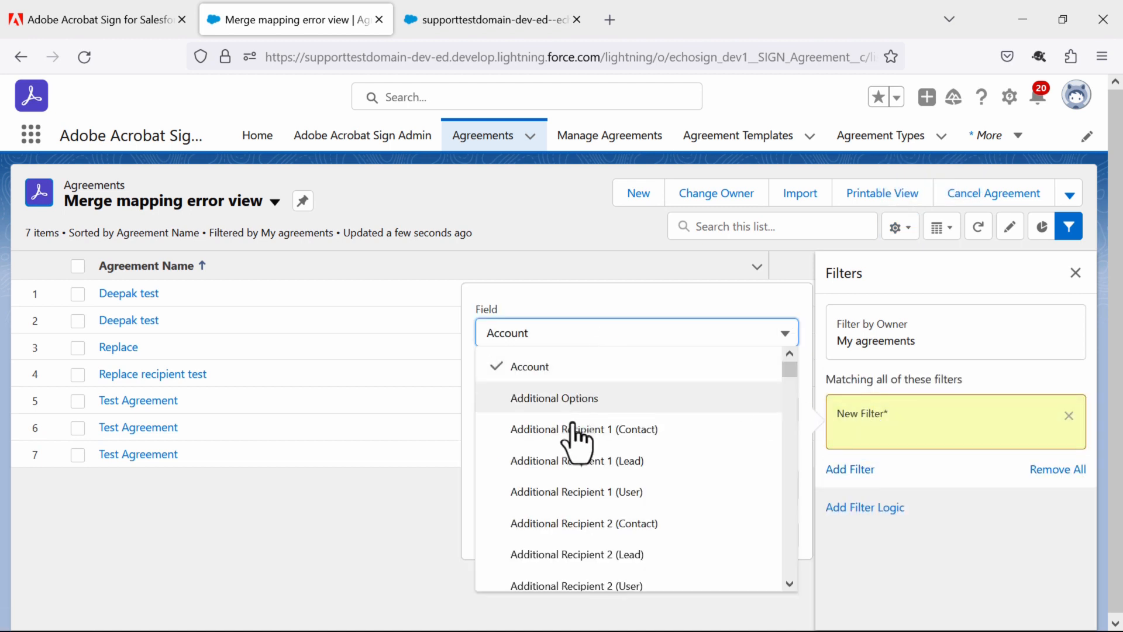
scroll(573, 502, down, 10)
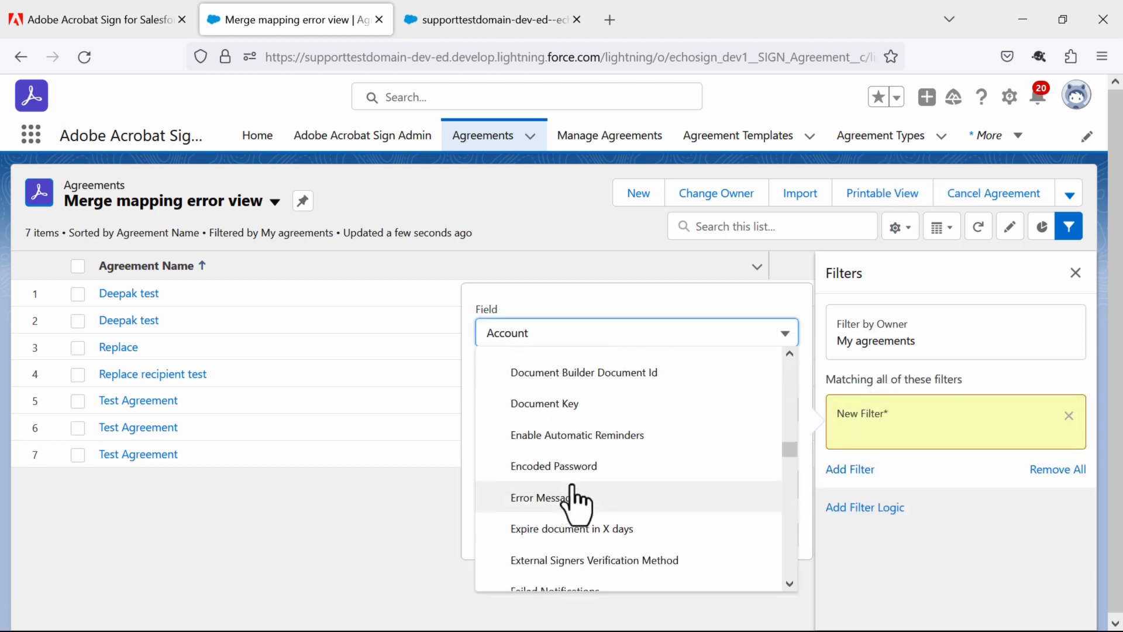
scroll(573, 502, down, 20)
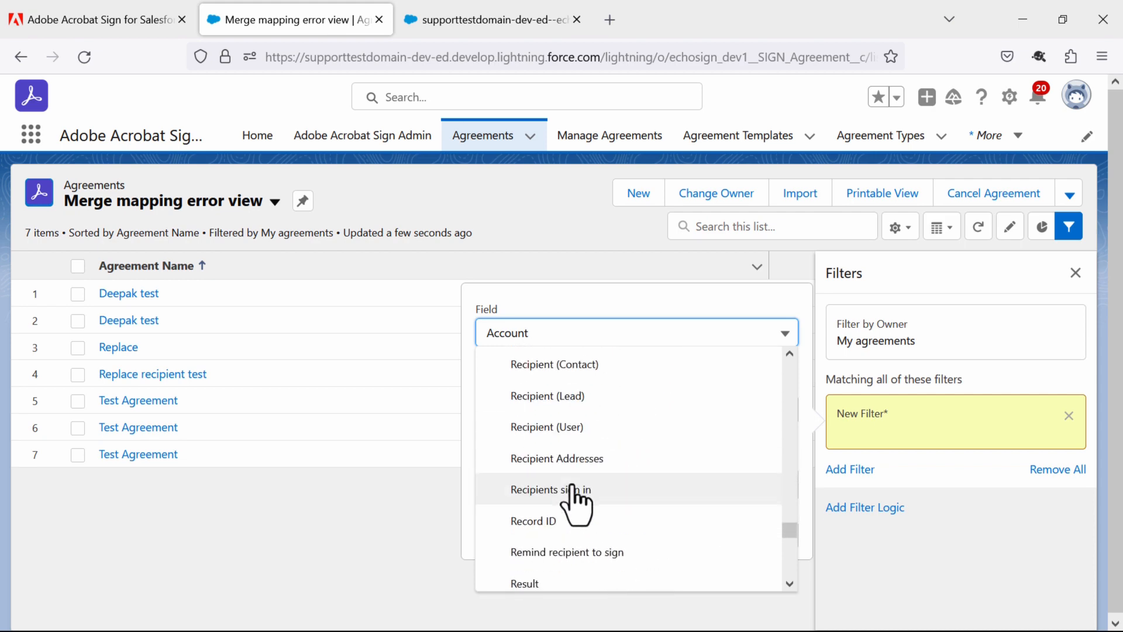
scroll(576, 503, down, 5)
click(559, 368)
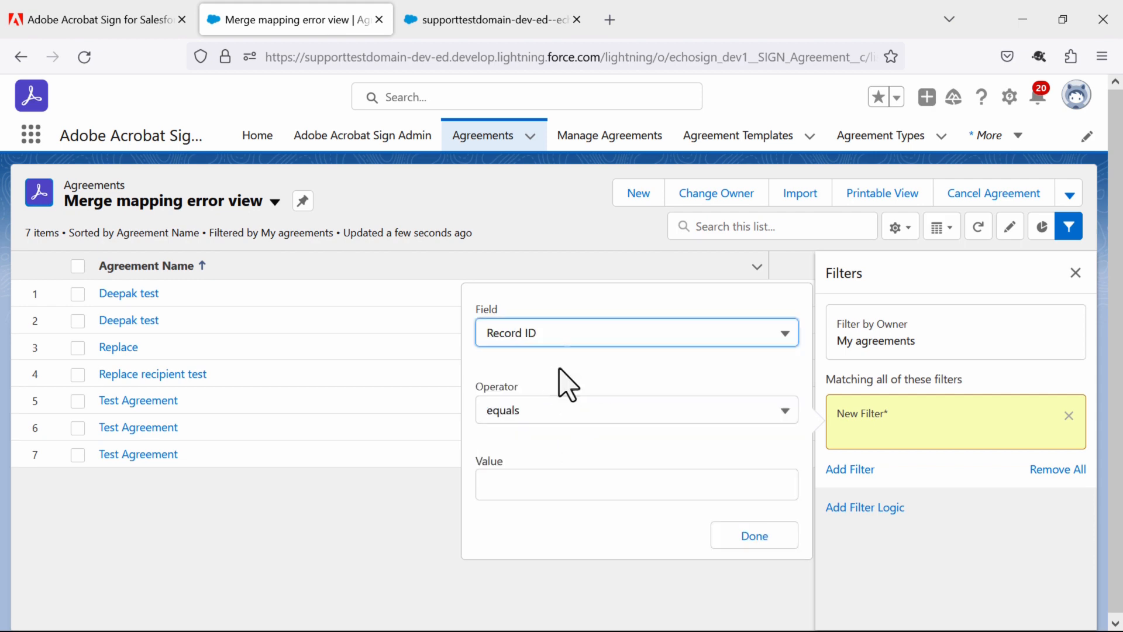
Copy the Test Agreement's record ID from the agreement editor's web address
click(489, 29)
click(719, 56)
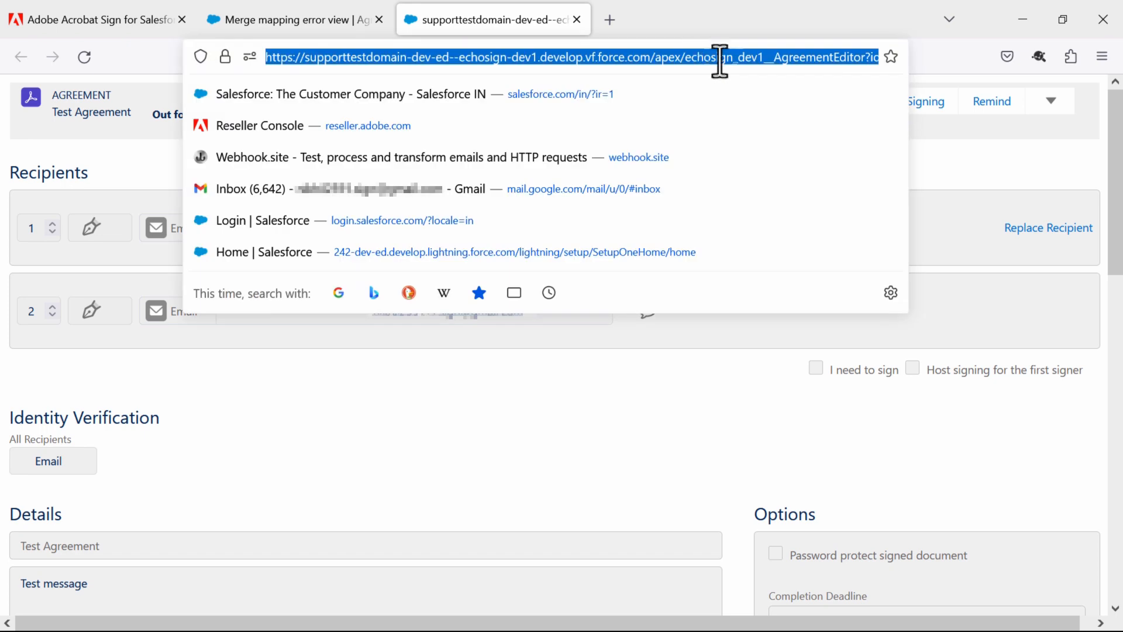
scroll(810, 62, right, 3)
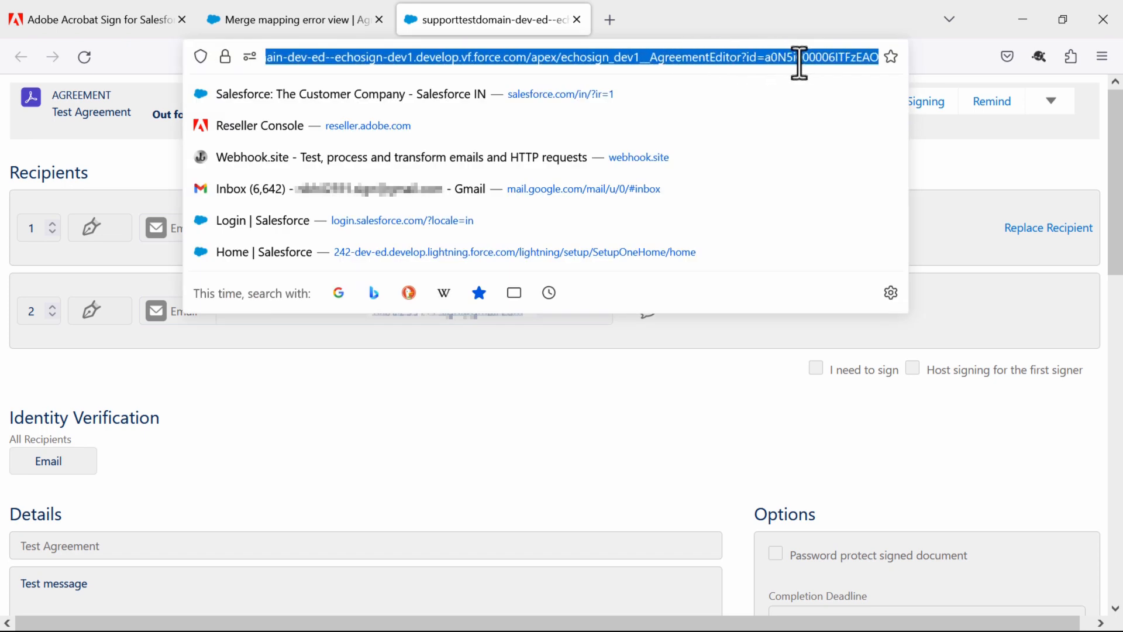
double_click(798, 57)
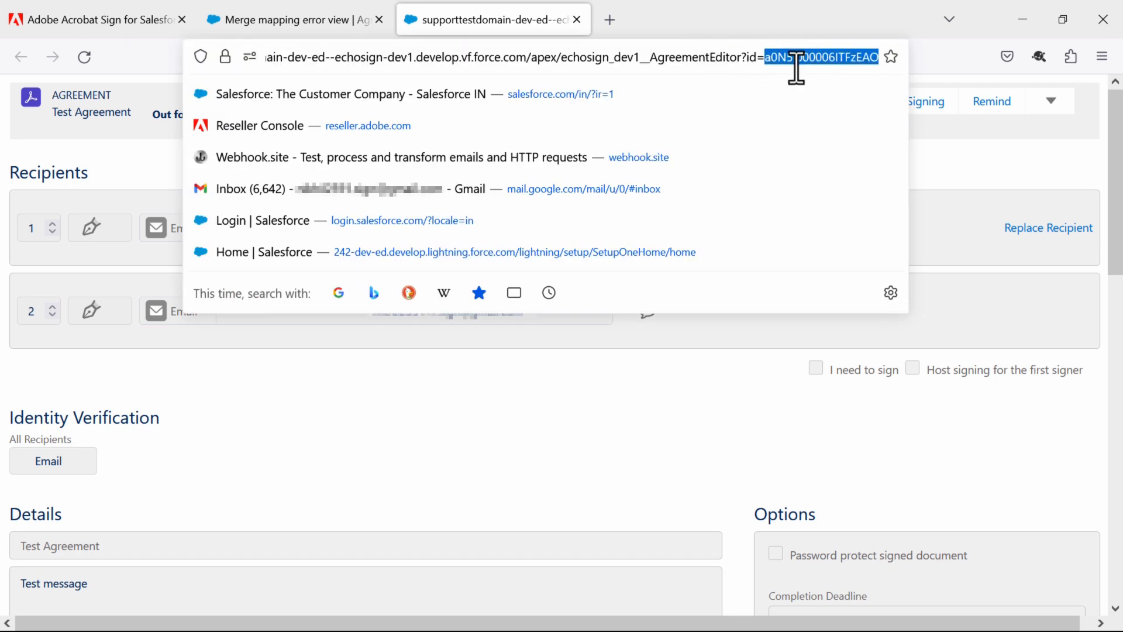
click(589, 415)
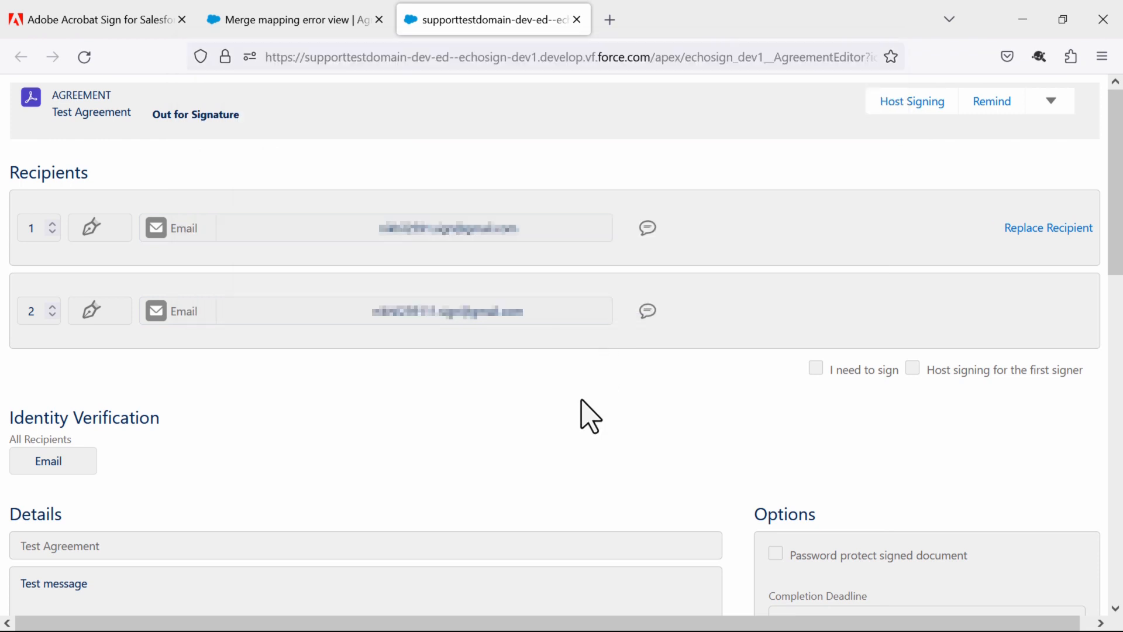
click(295, 18)
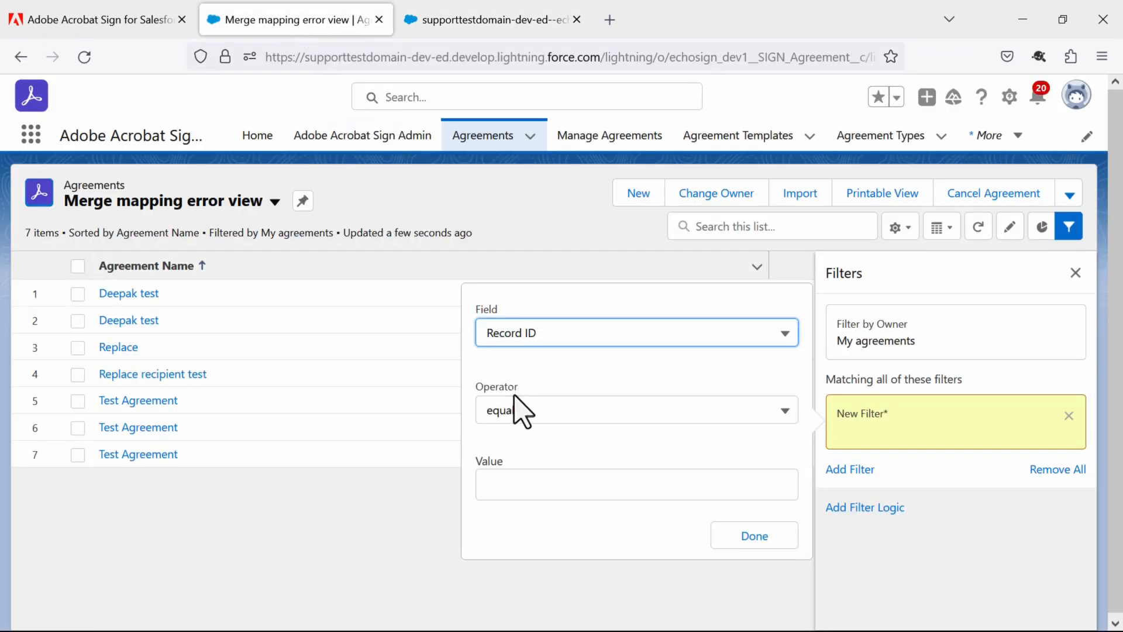
Paste the copied record ID as the filter value and save the filter
click(534, 487)
text(a0N5i000006ITFzEAO)
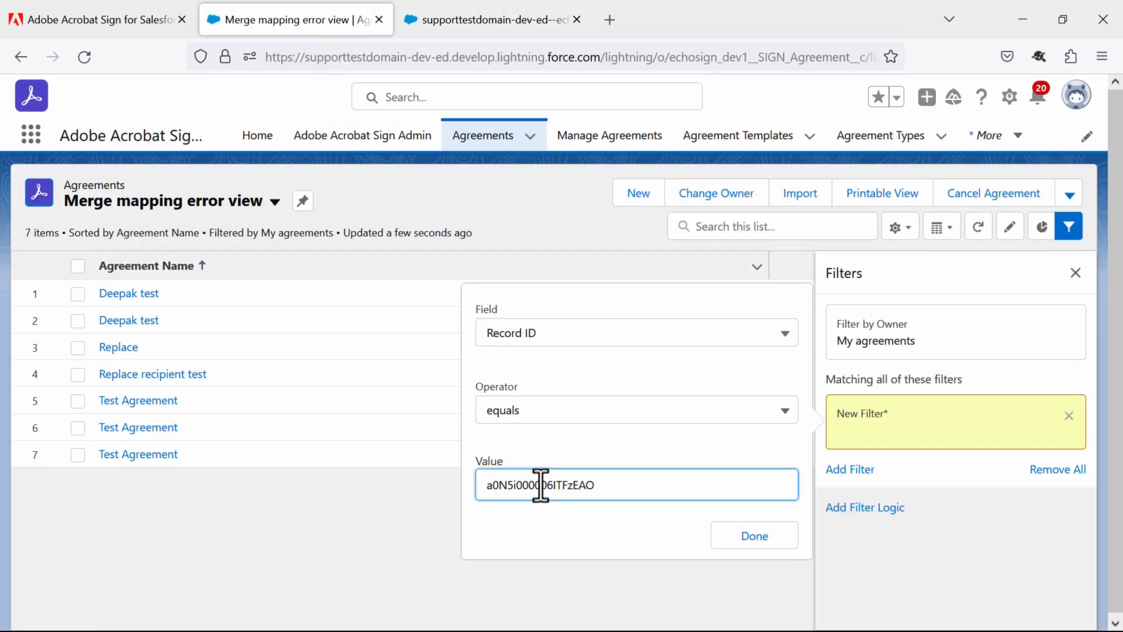
click(765, 537)
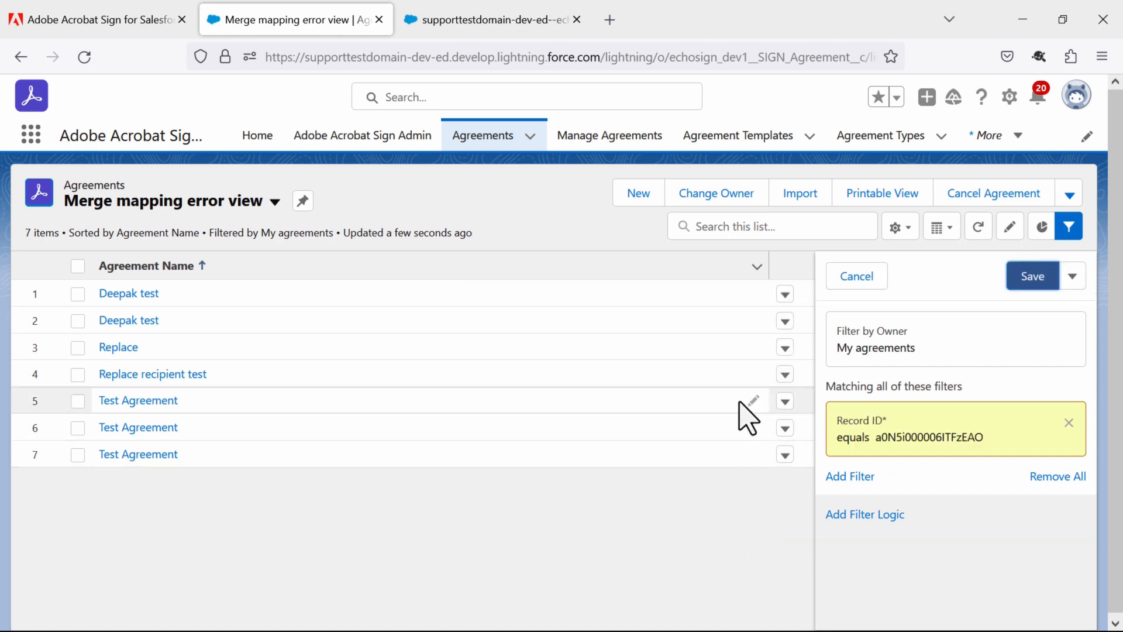
click(1021, 279)
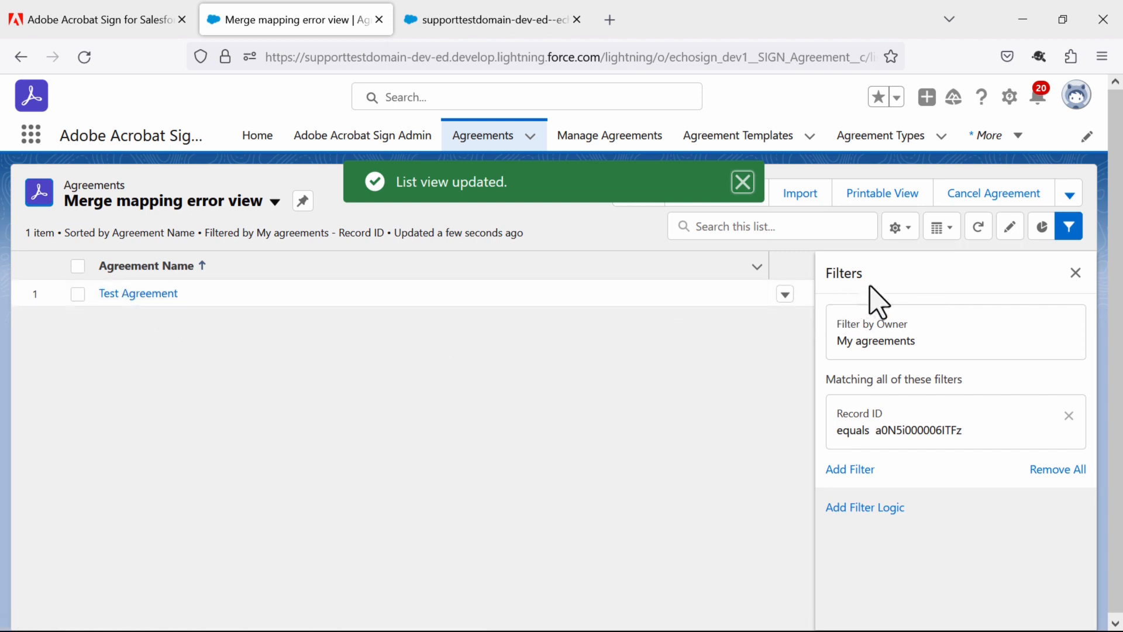
Add the Merge Mapping field to the list view's visible columns
click(900, 228)
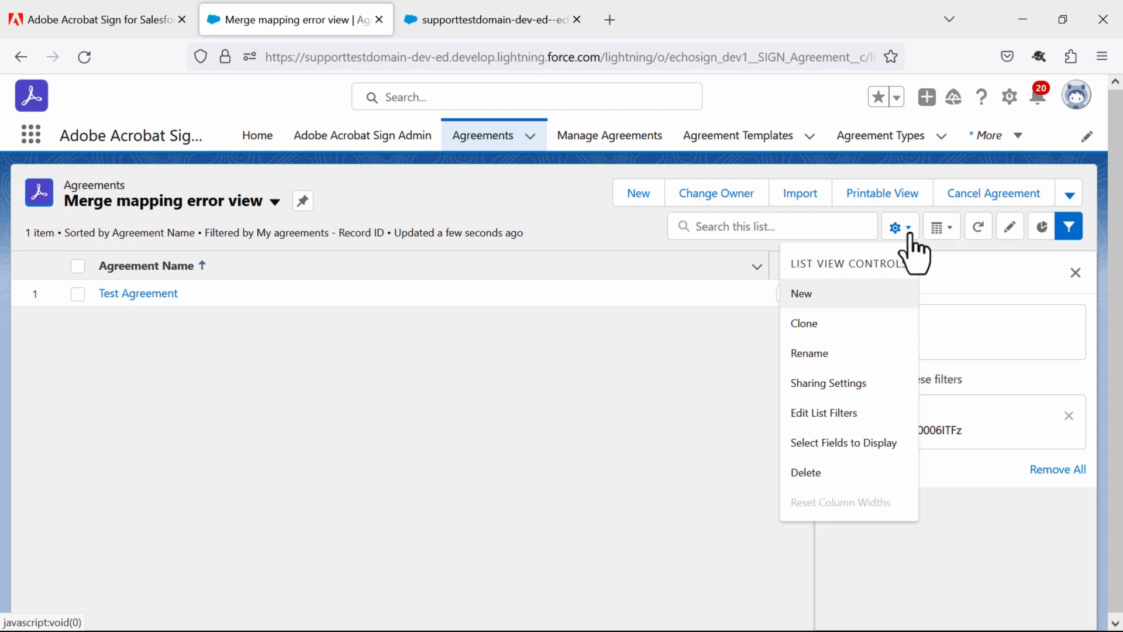
click(830, 444)
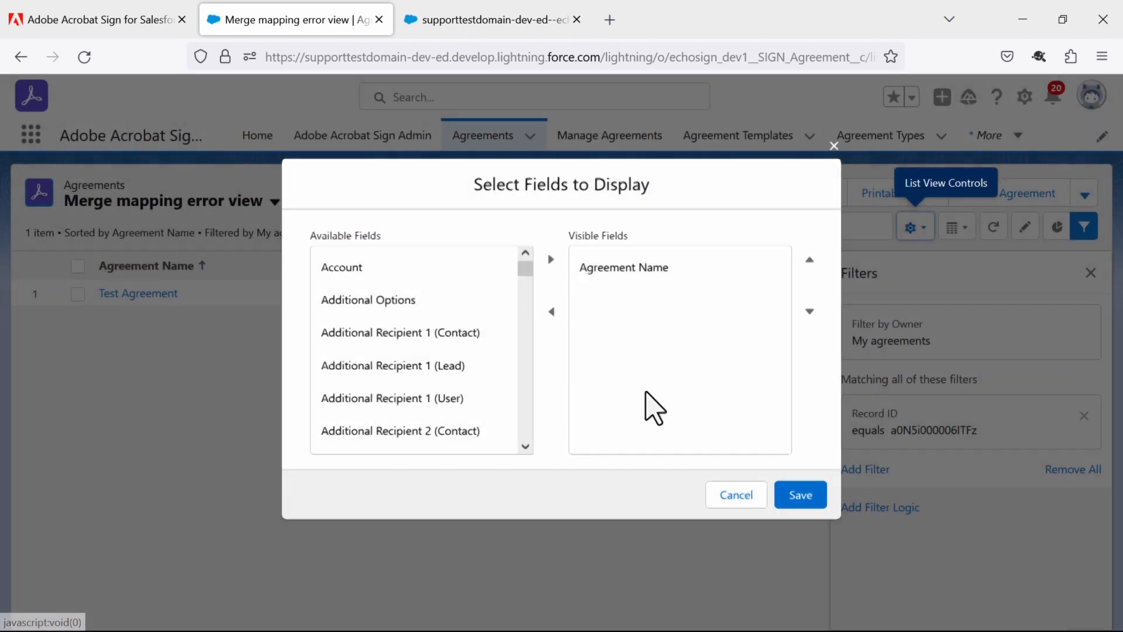
scroll(441, 359, down, 3)
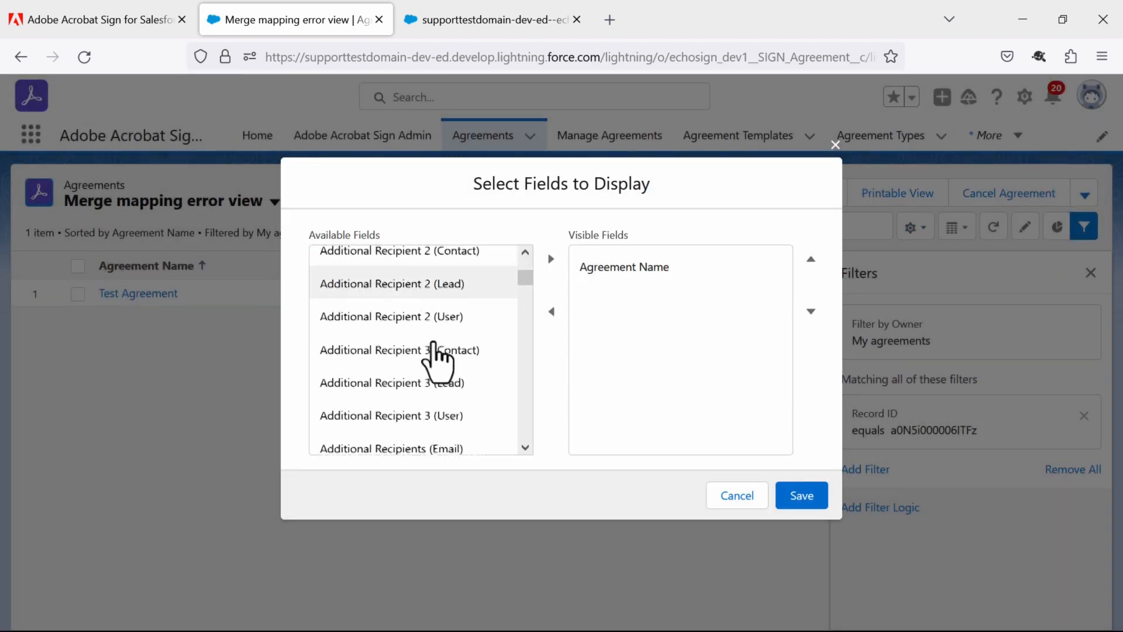
scroll(433, 343, down, 10)
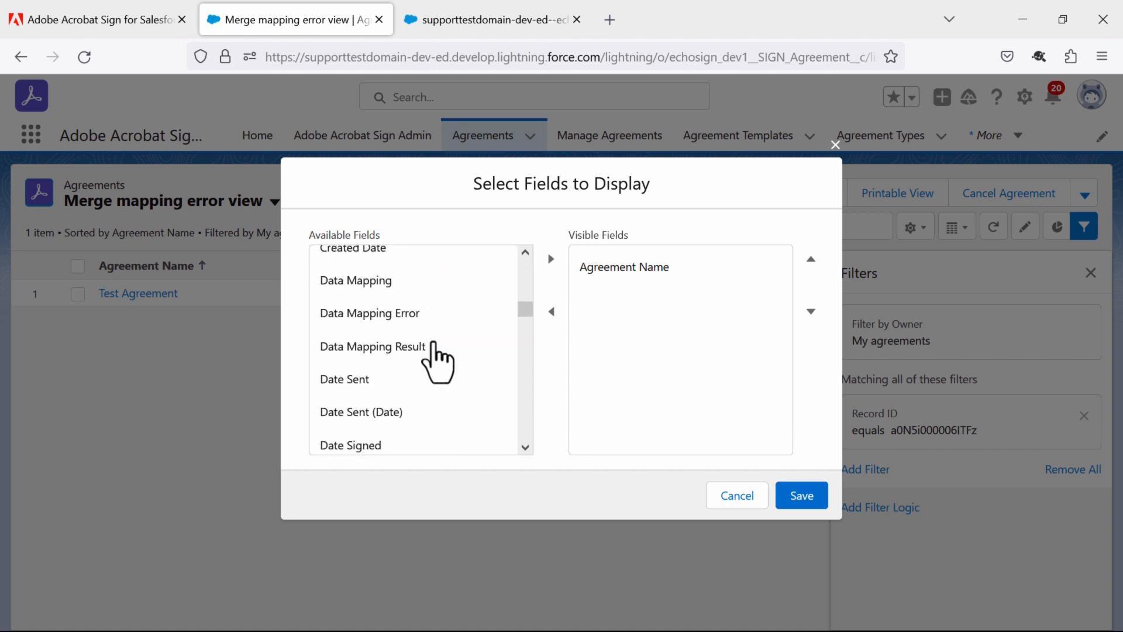
scroll(438, 361, down, 10)
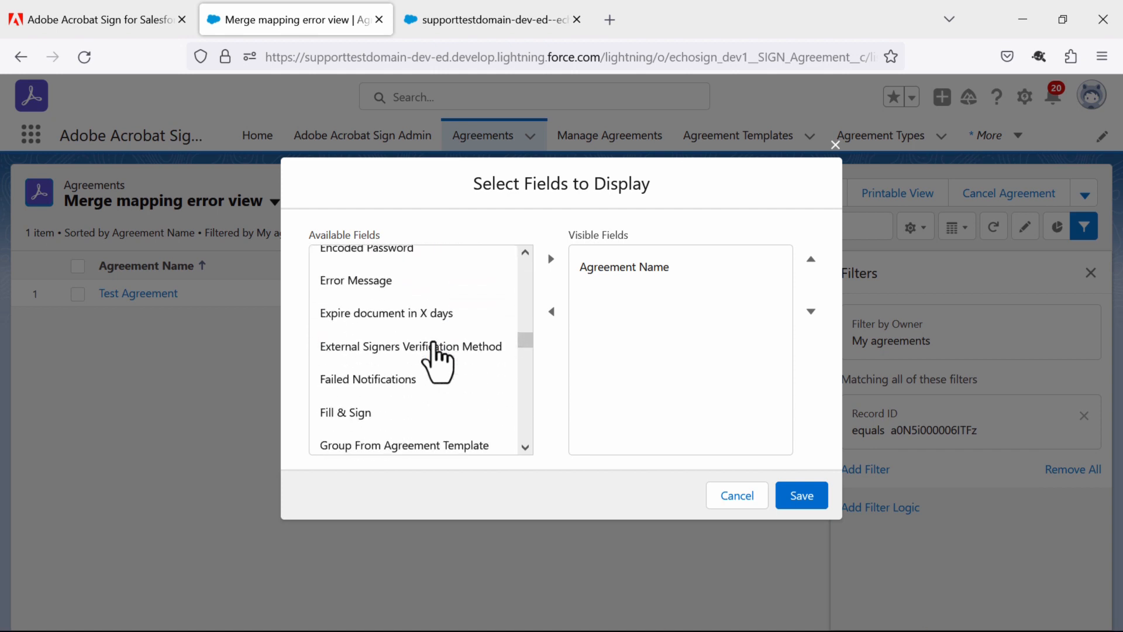
scroll(437, 360, down, 10)
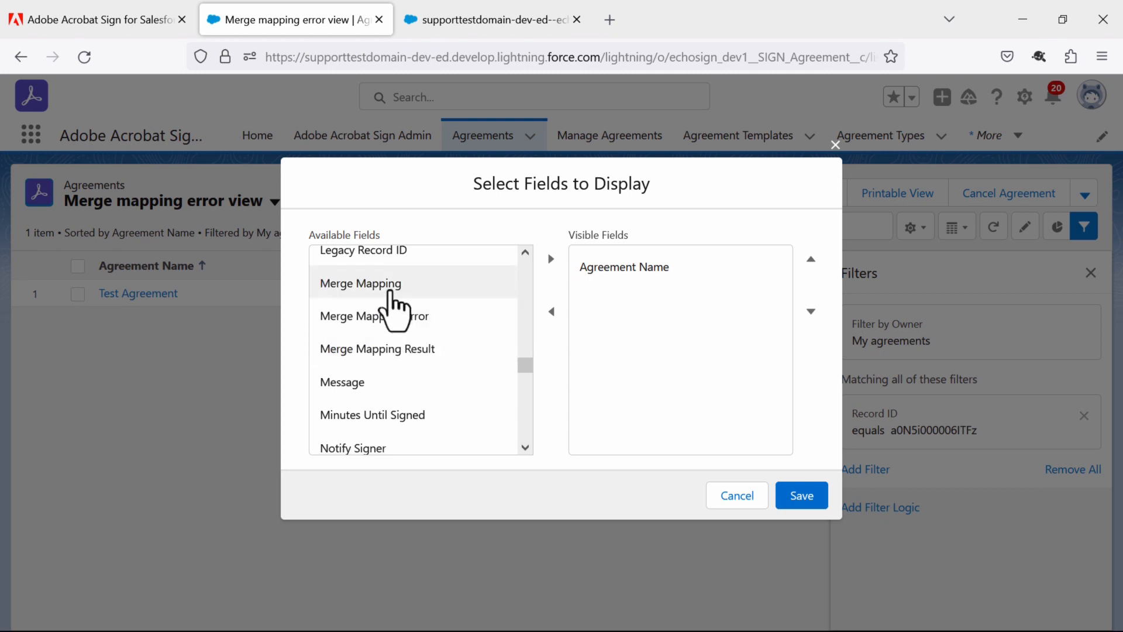
click(391, 292)
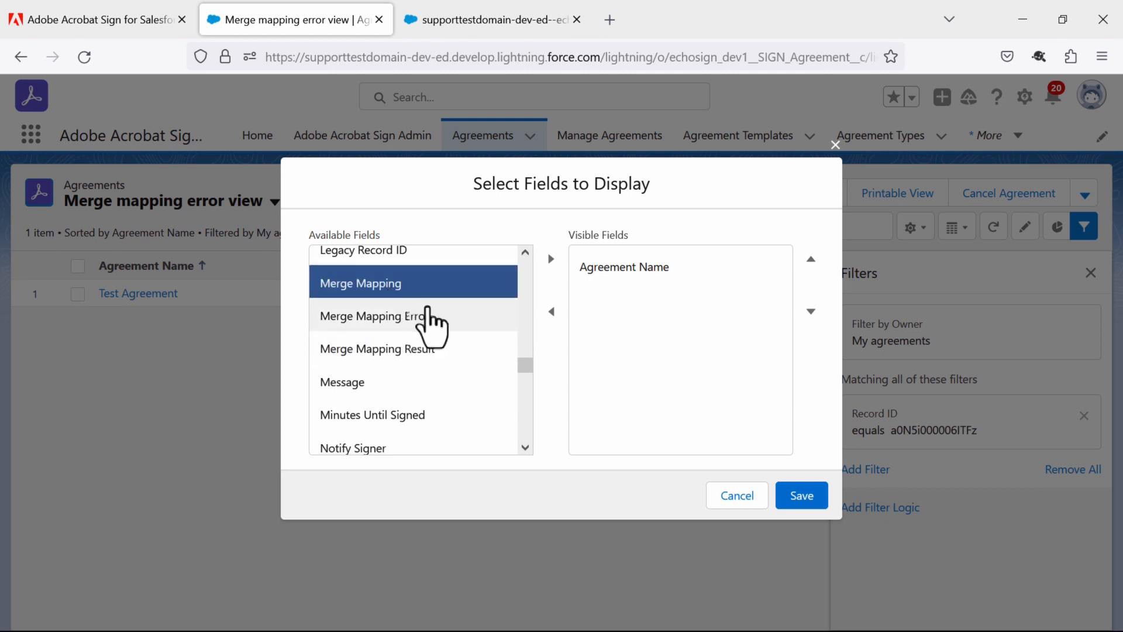
click(551, 259)
Add Merge Mapping Error and Merge Mapping Result columns, save, and hide the filters panel
click(473, 285)
click(552, 260)
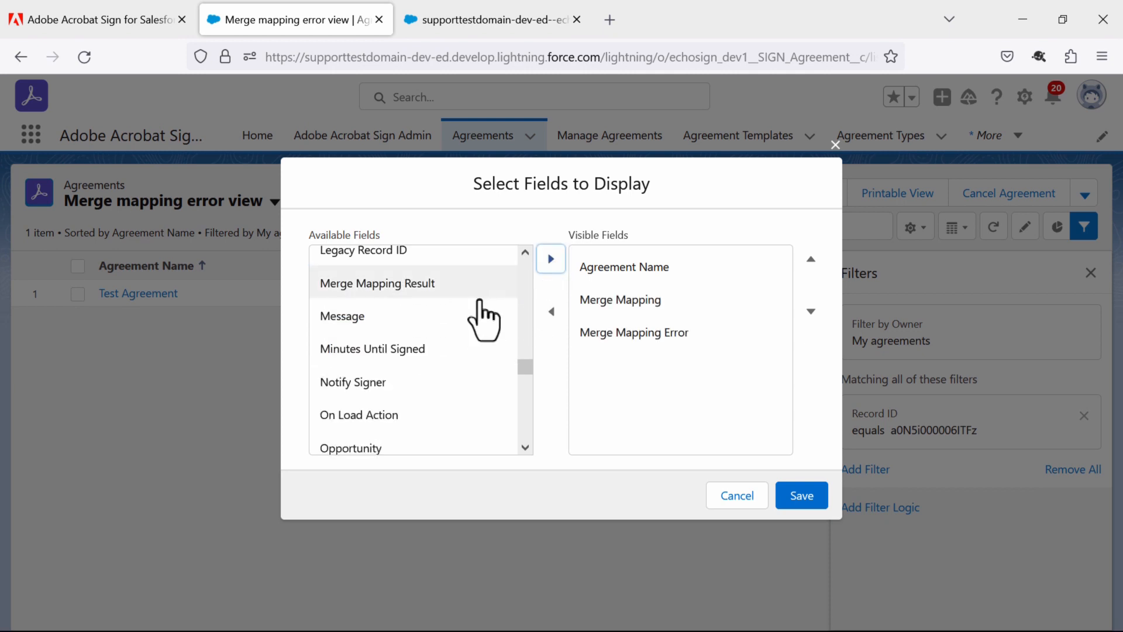
click(416, 286)
click(551, 259)
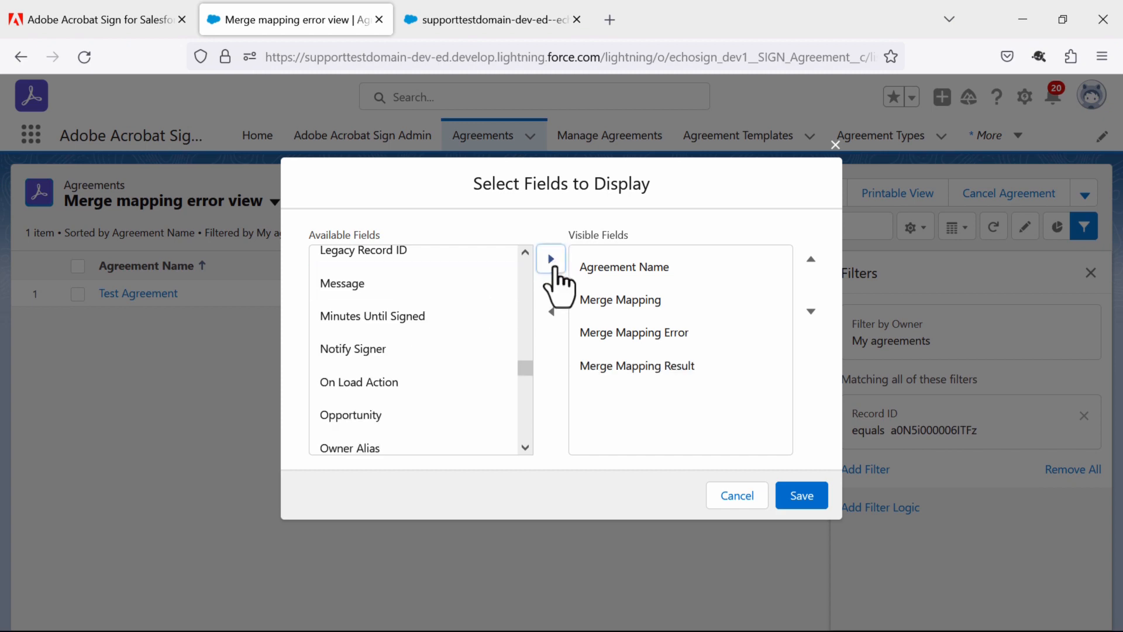
click(799, 498)
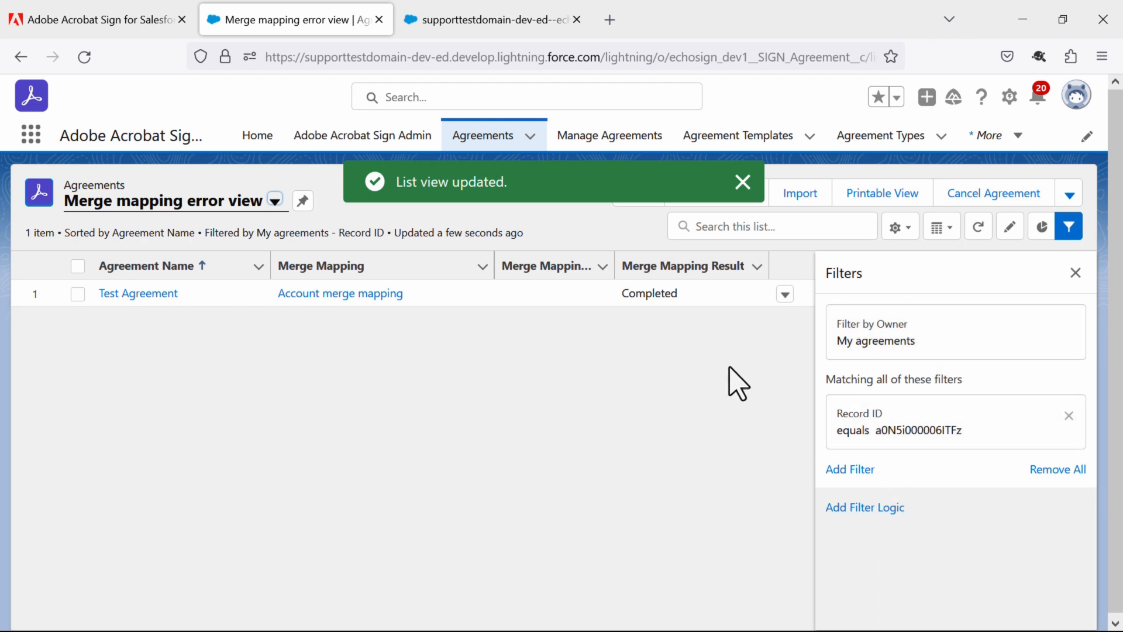
click(1075, 273)
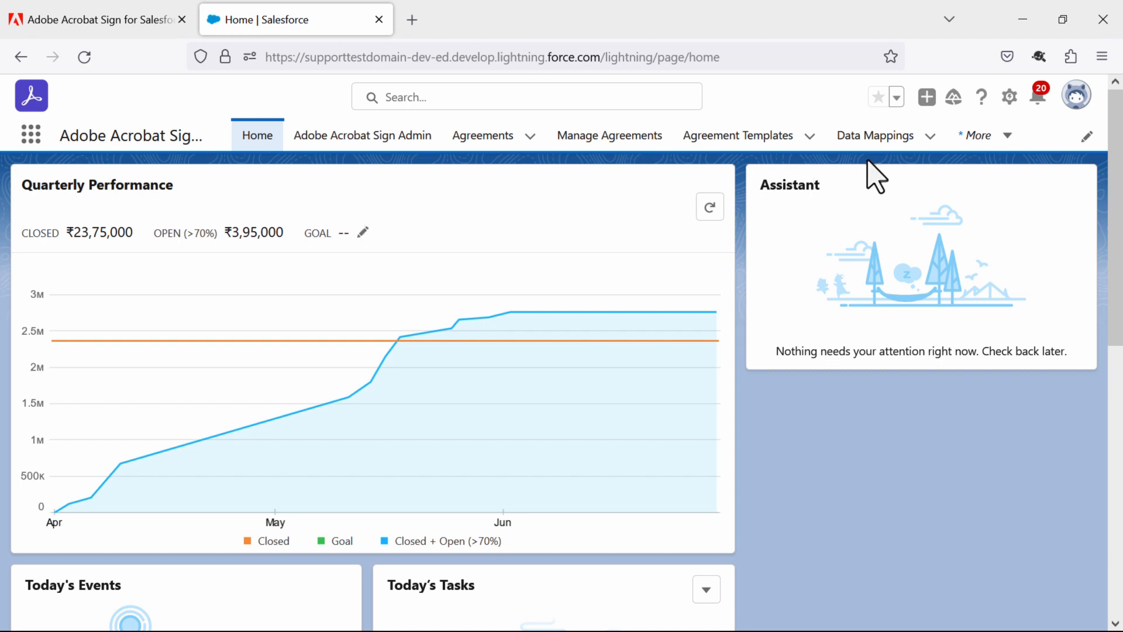
From Data Mappings, create a new mapping named 'Test data mapping - Demo' and save it
click(879, 139)
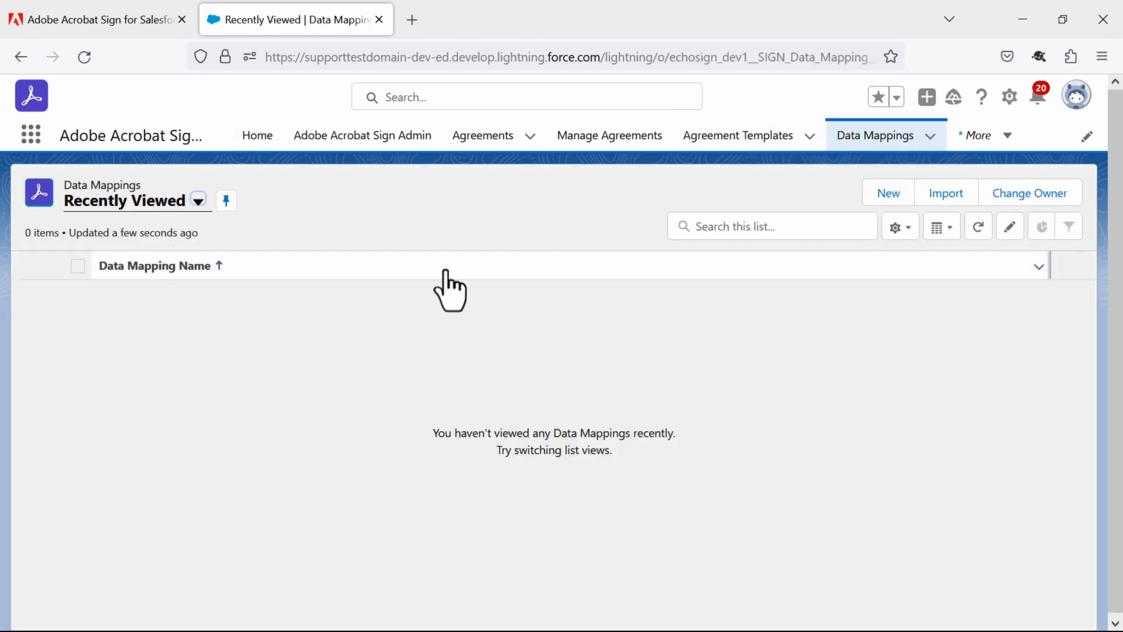
click(891, 198)
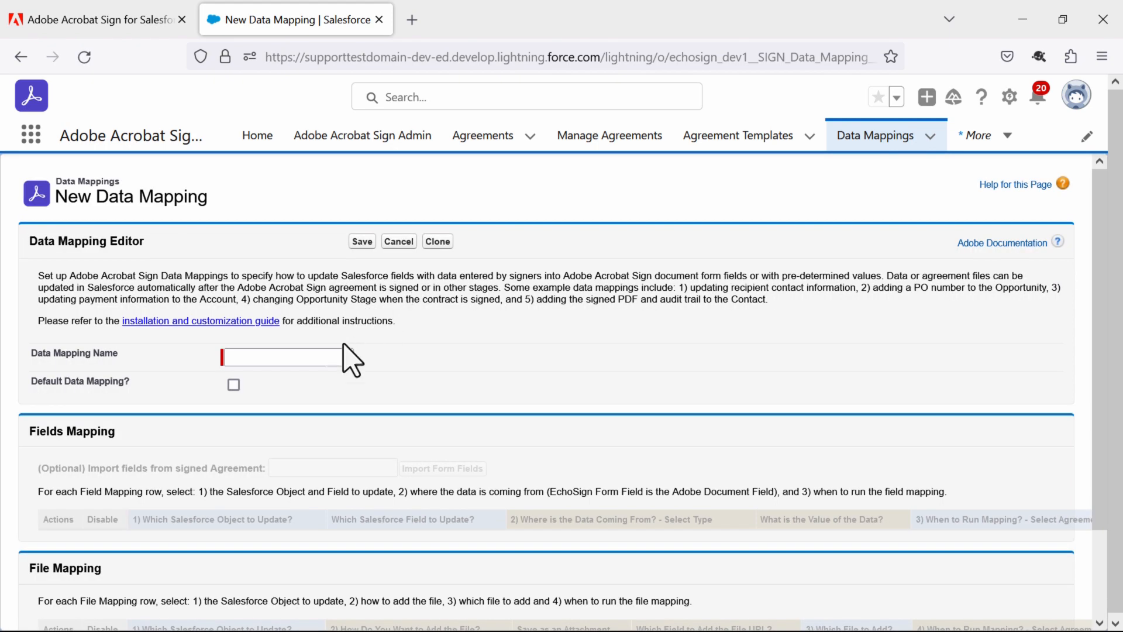
click(284, 358)
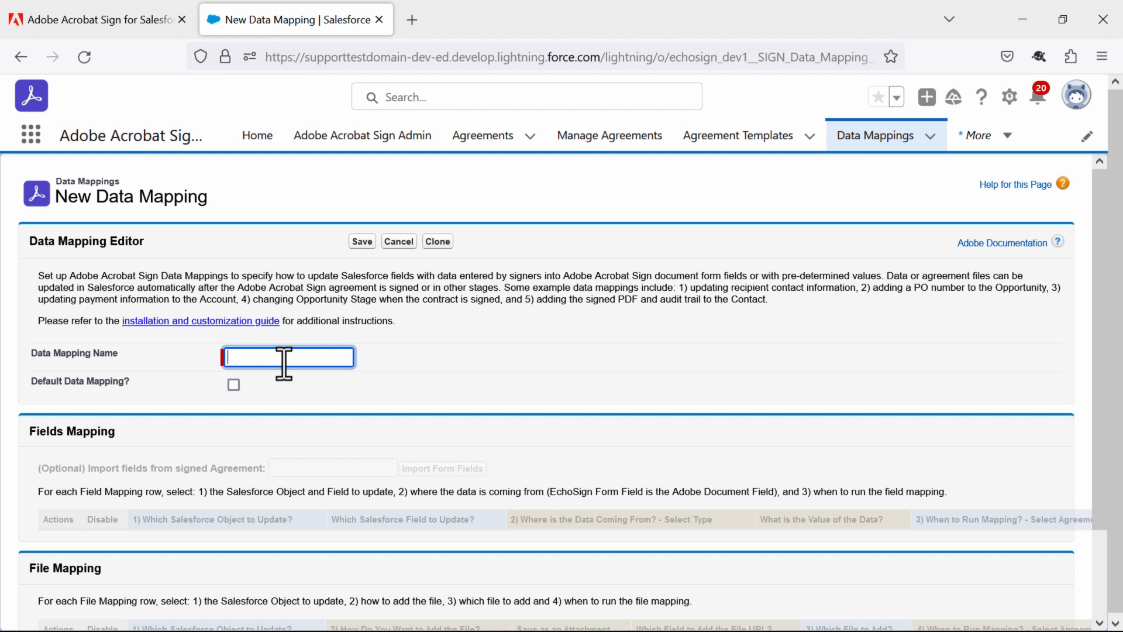
text(Tes)
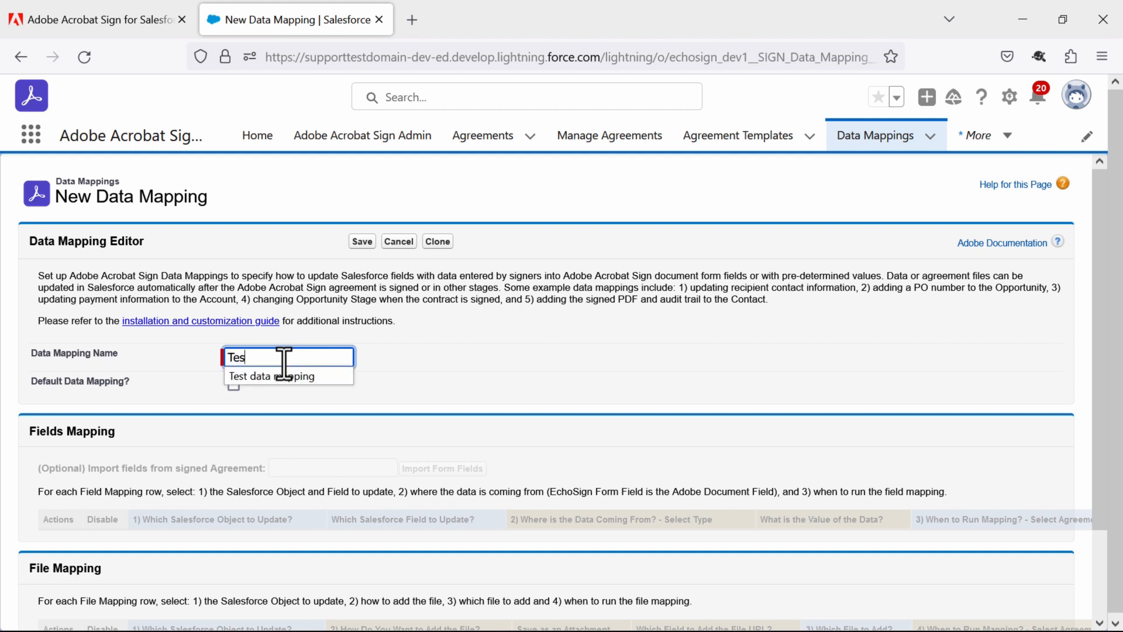
text(t data mapping - Demo)
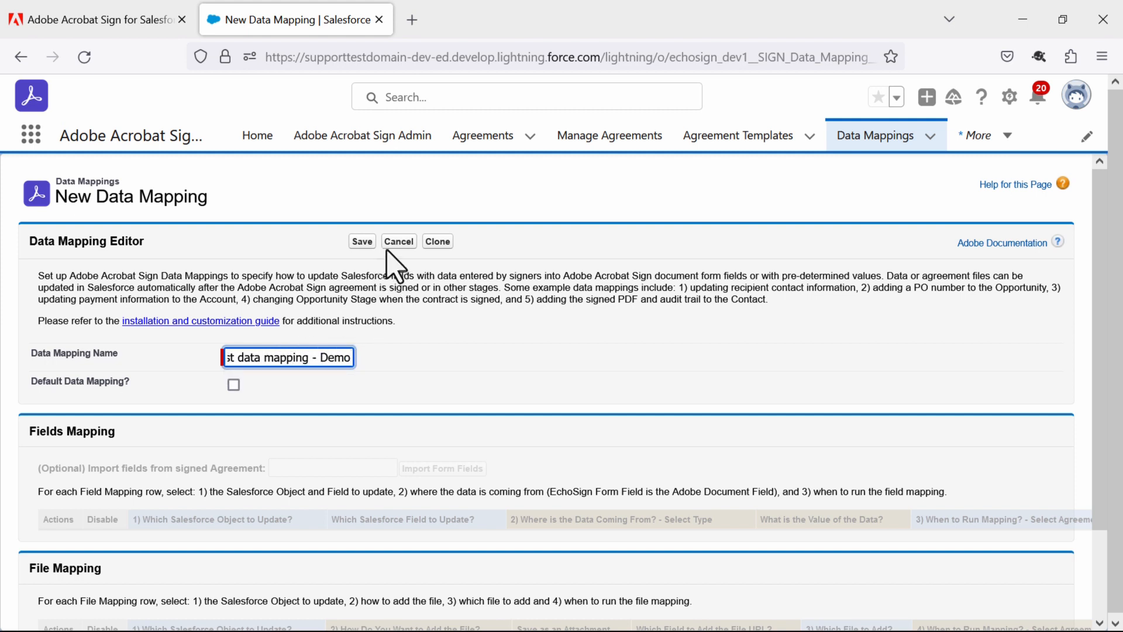
click(362, 242)
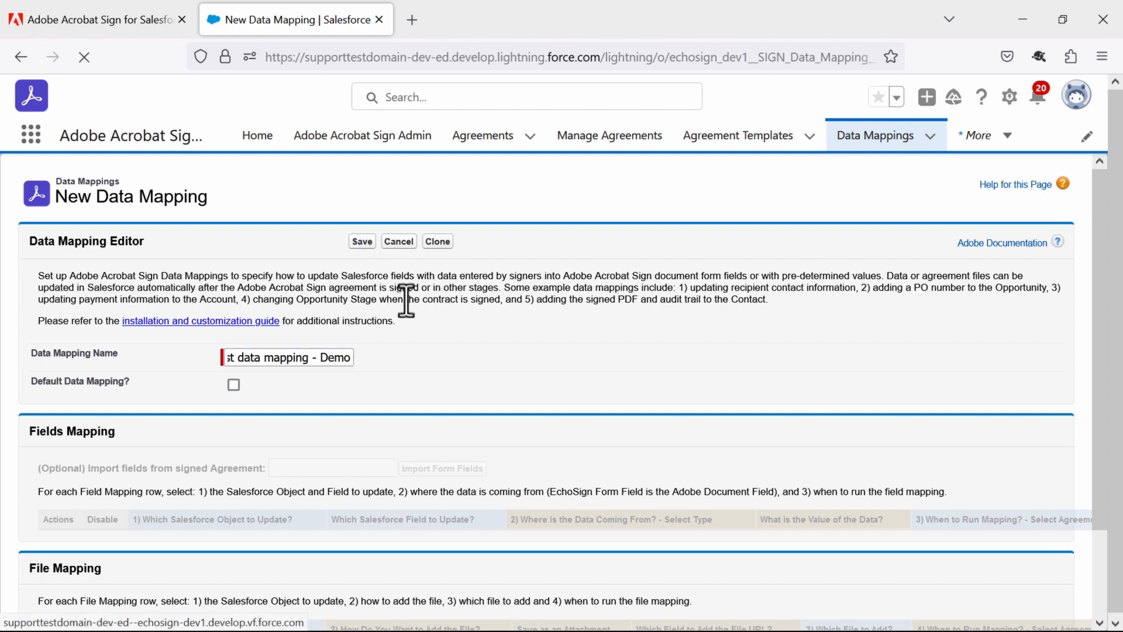
scroll(409, 328, down, 3)
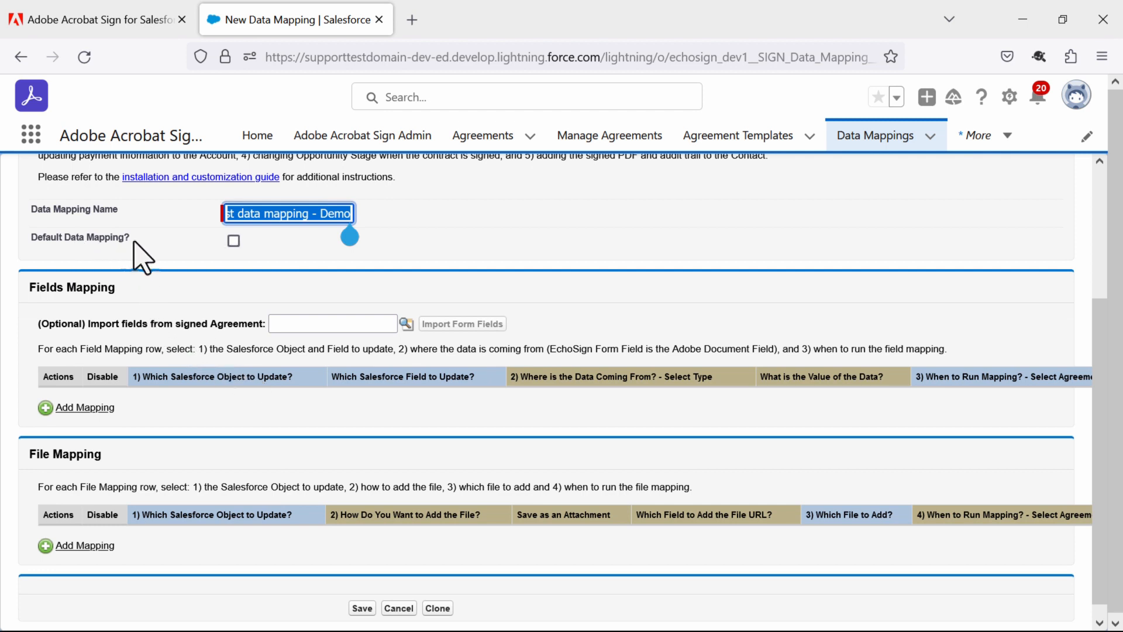
click(275, 251)
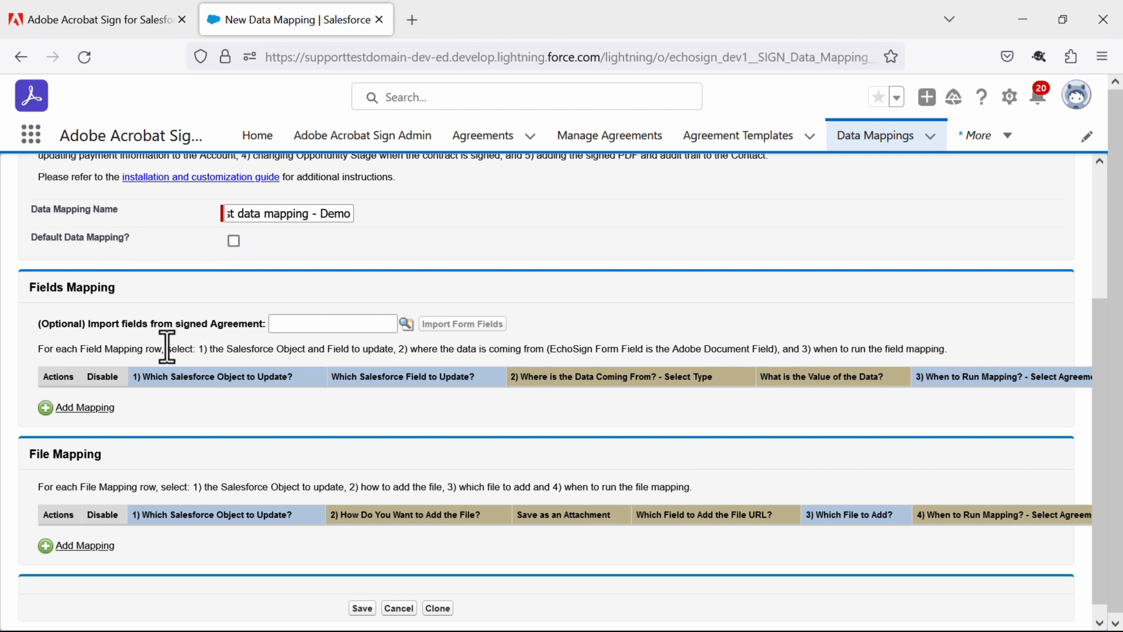
scroll(167, 348, down, 1)
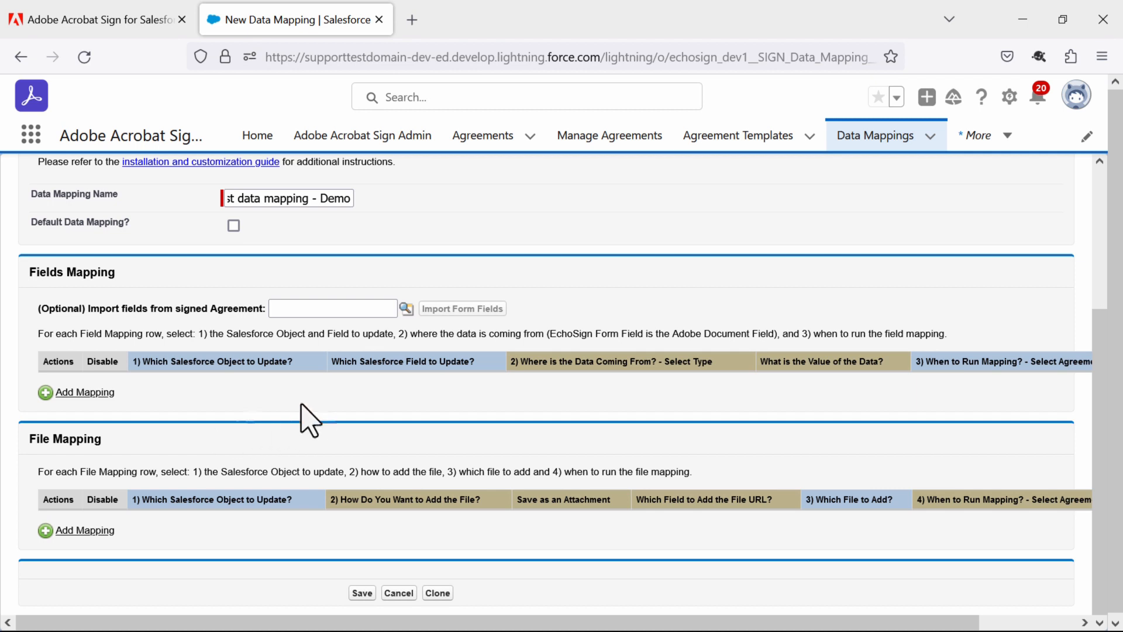
Add a field mapping row setting Account's Billing Street (Text Area) from an EchoSign Form Field
click(69, 393)
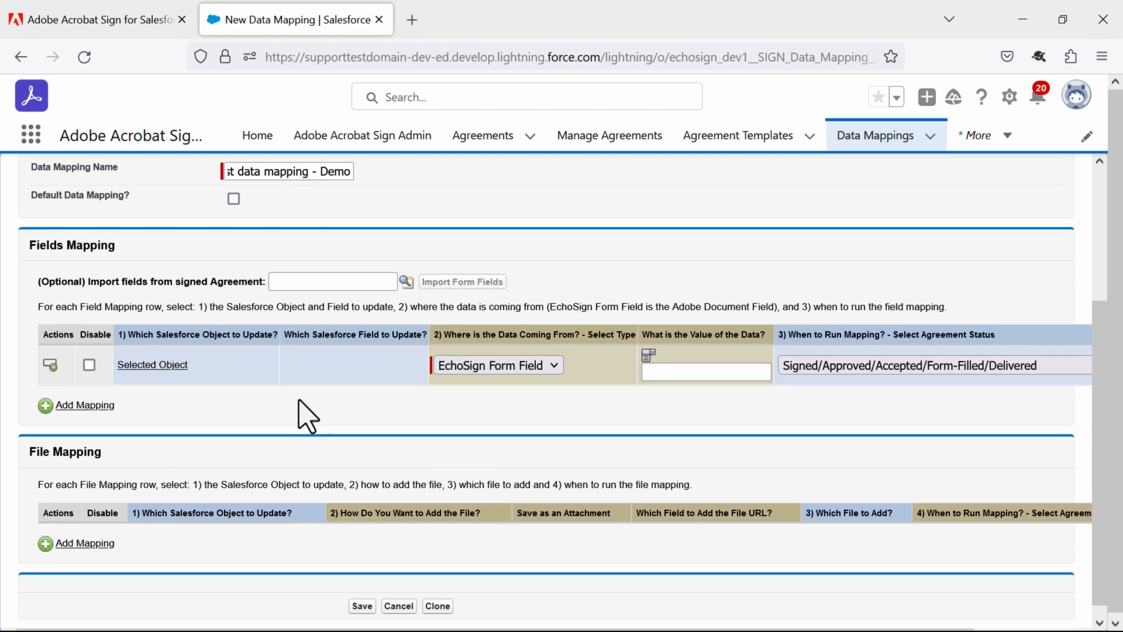
click(153, 366)
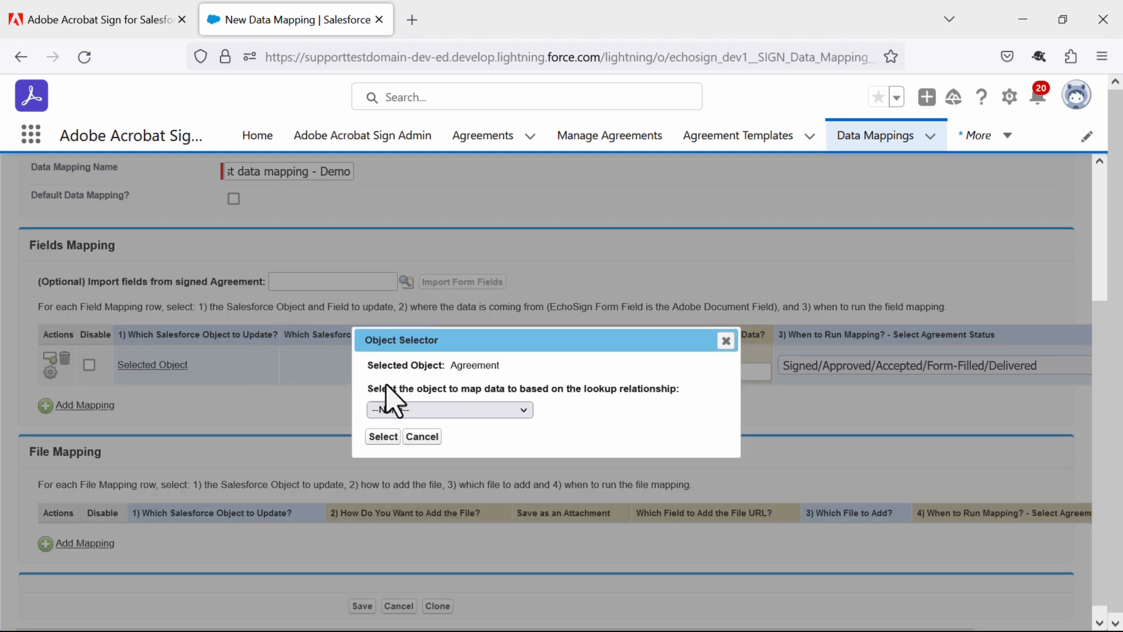
click(463, 411)
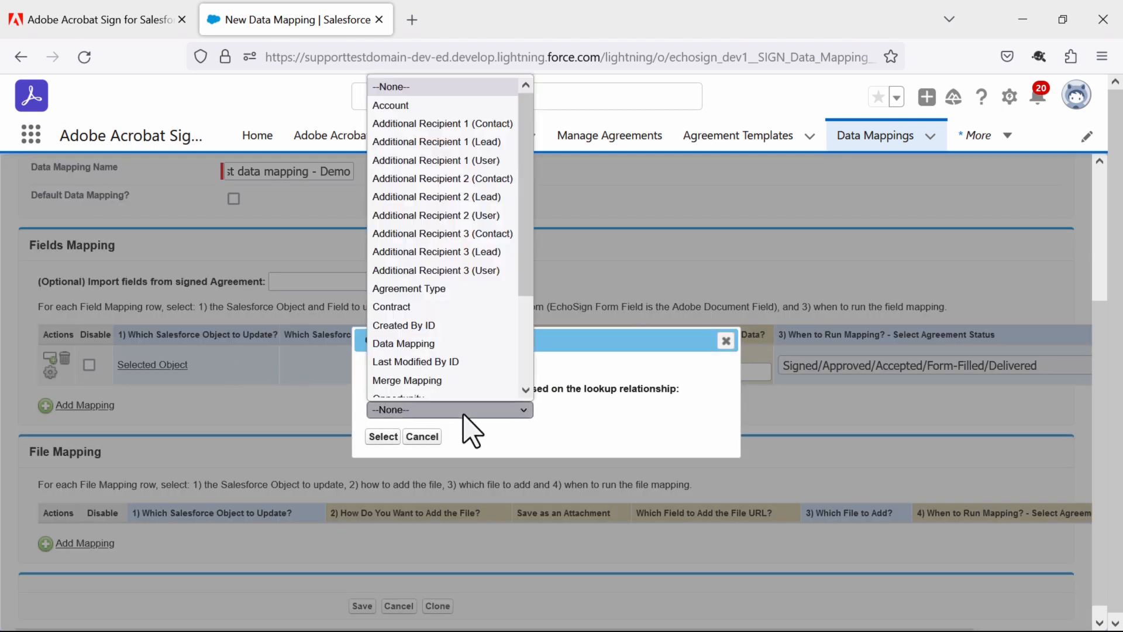
click(413, 95)
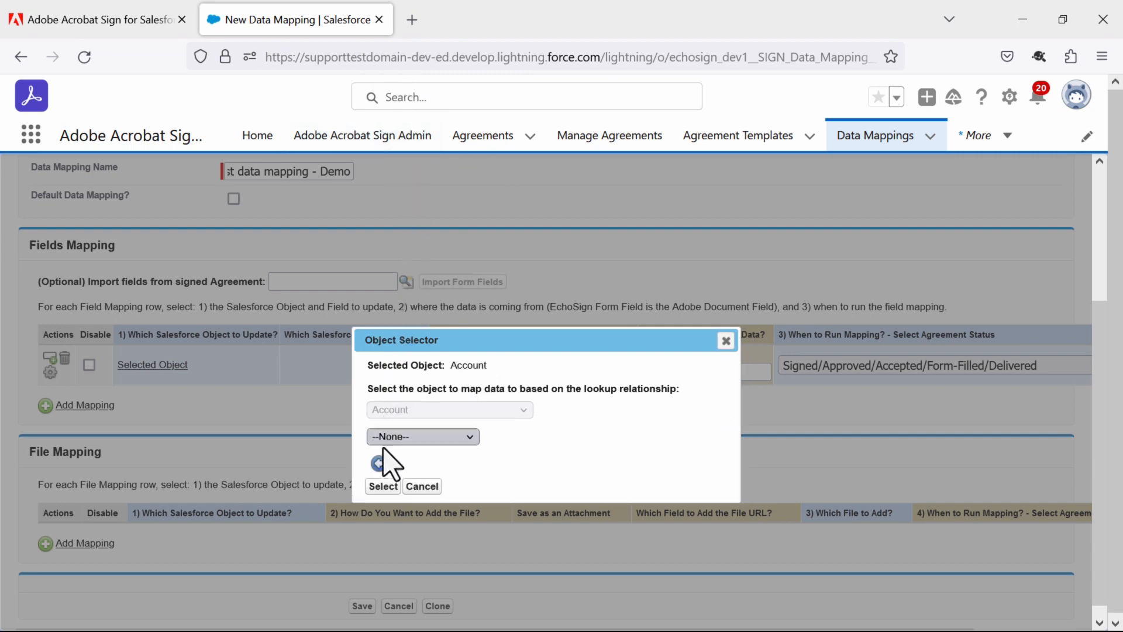
click(382, 486)
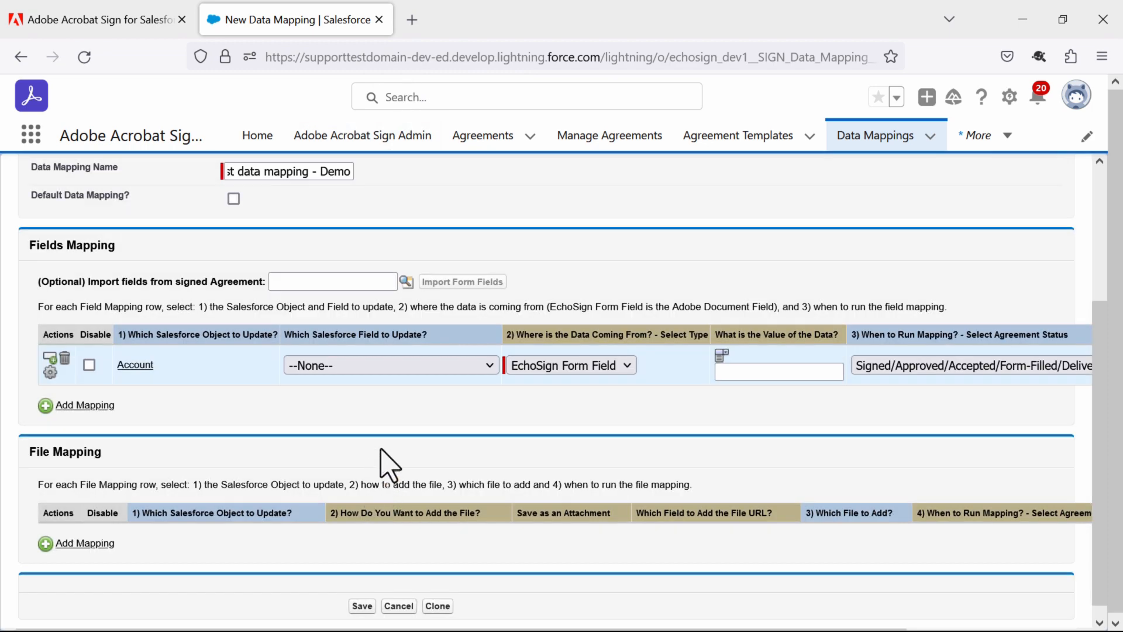
click(384, 368)
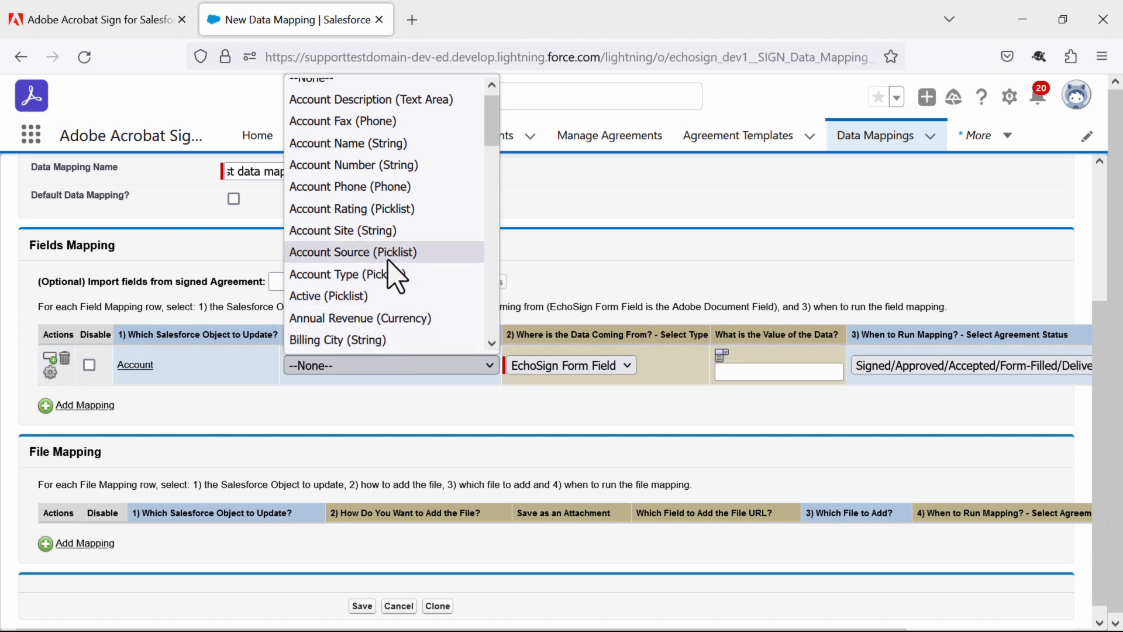
scroll(393, 275, down, 3)
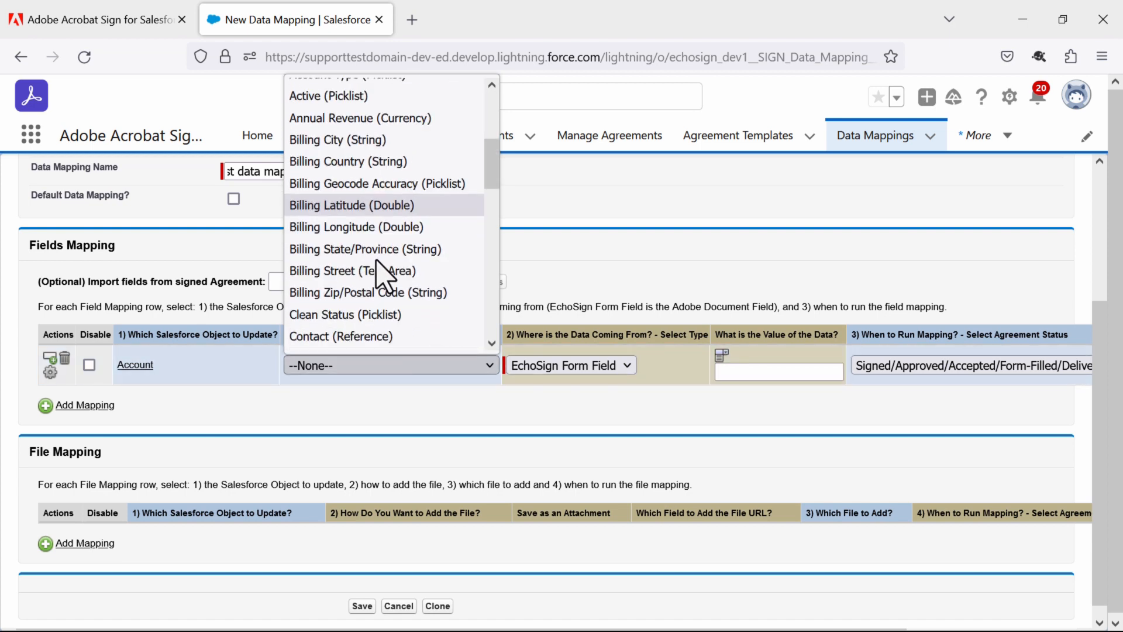
click(345, 270)
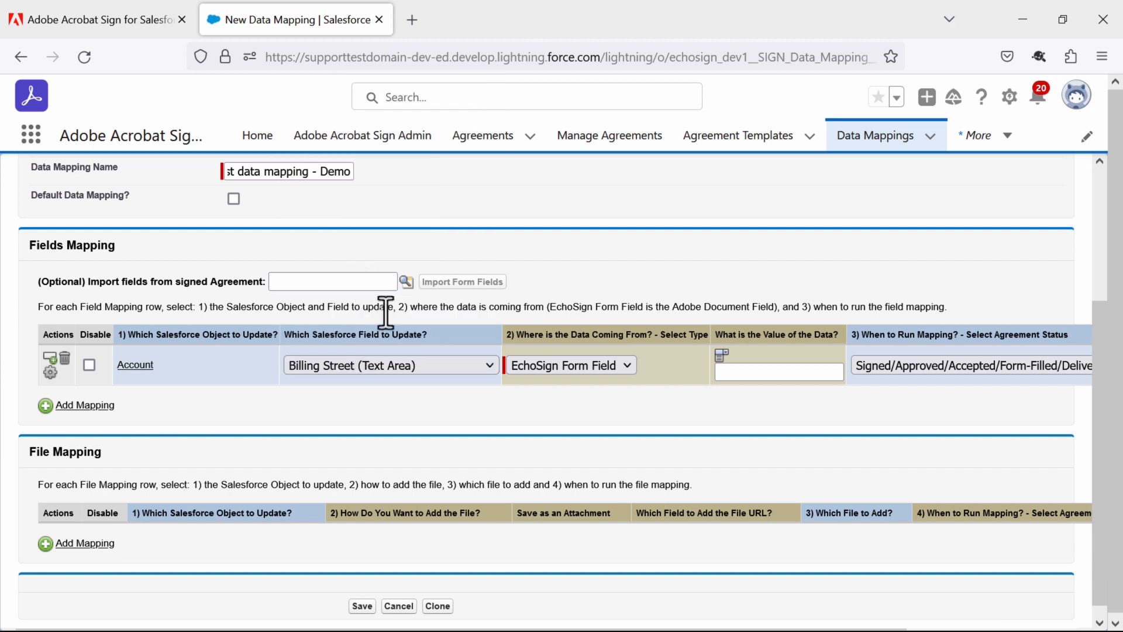
click(593, 366)
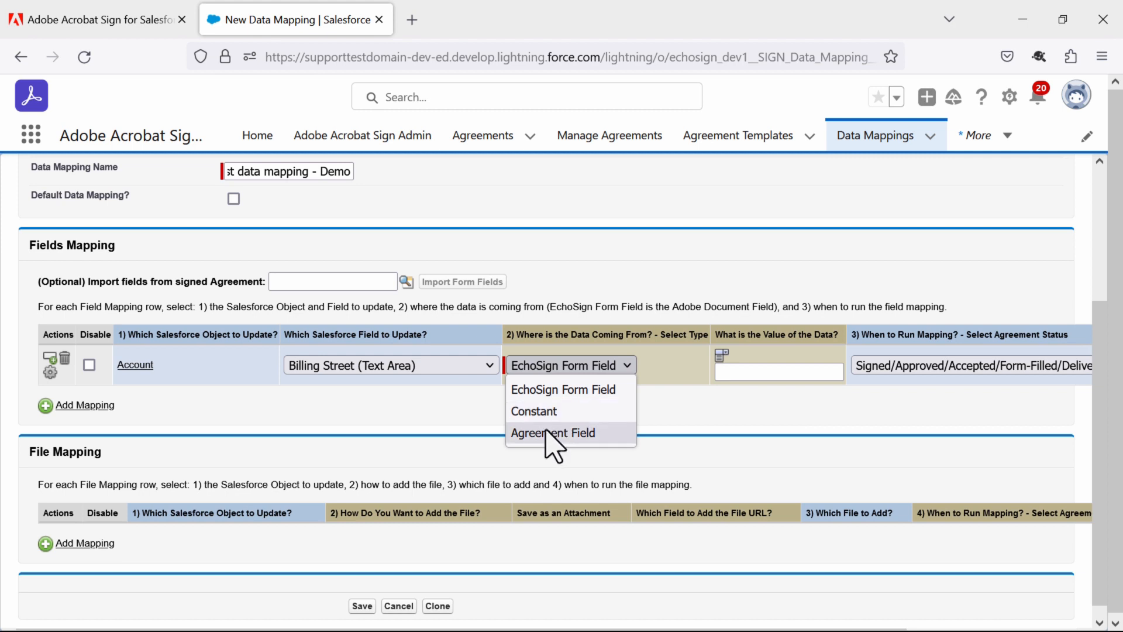
click(562, 391)
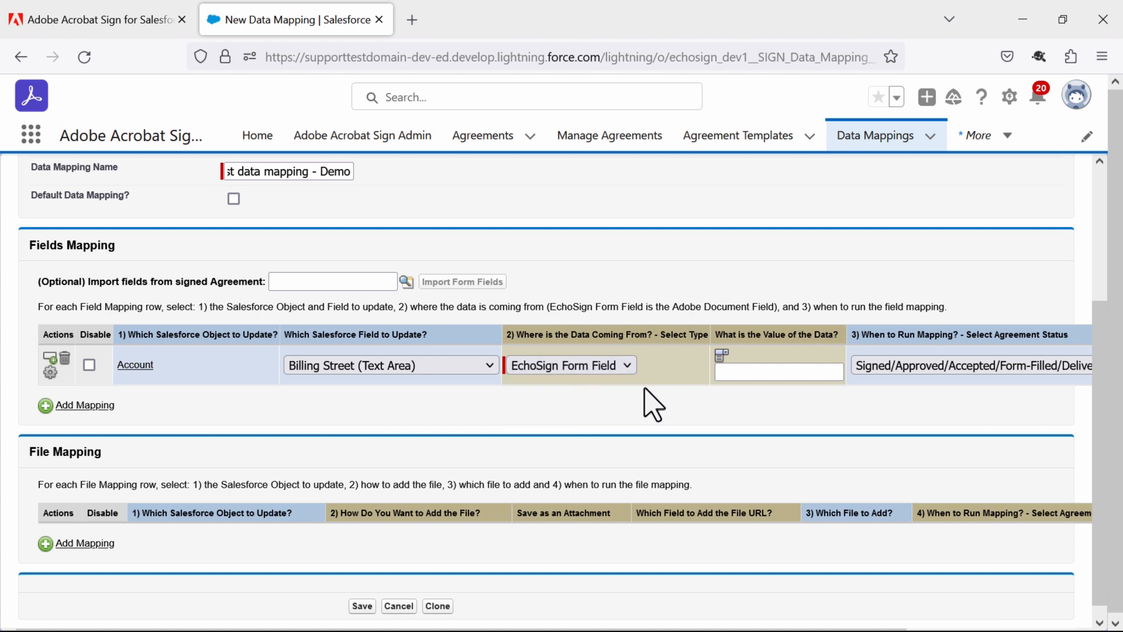
Set Billing Street's source form field to 'Address', keeping the signed/delivered trigger status
click(751, 372)
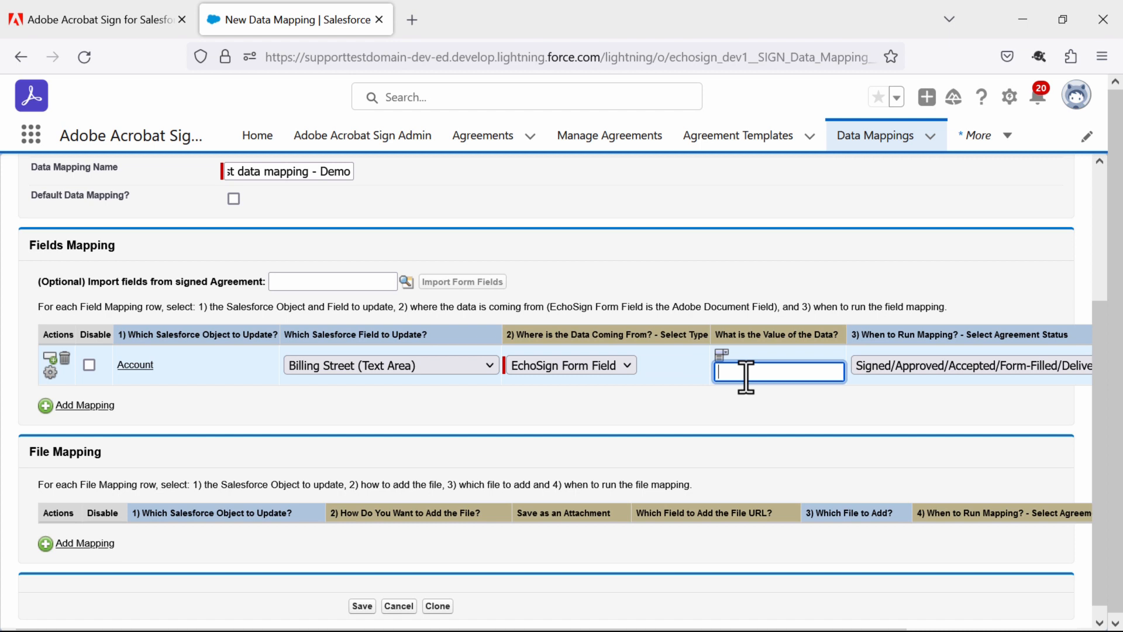
text(Address)
scroll(747, 430, right, 1)
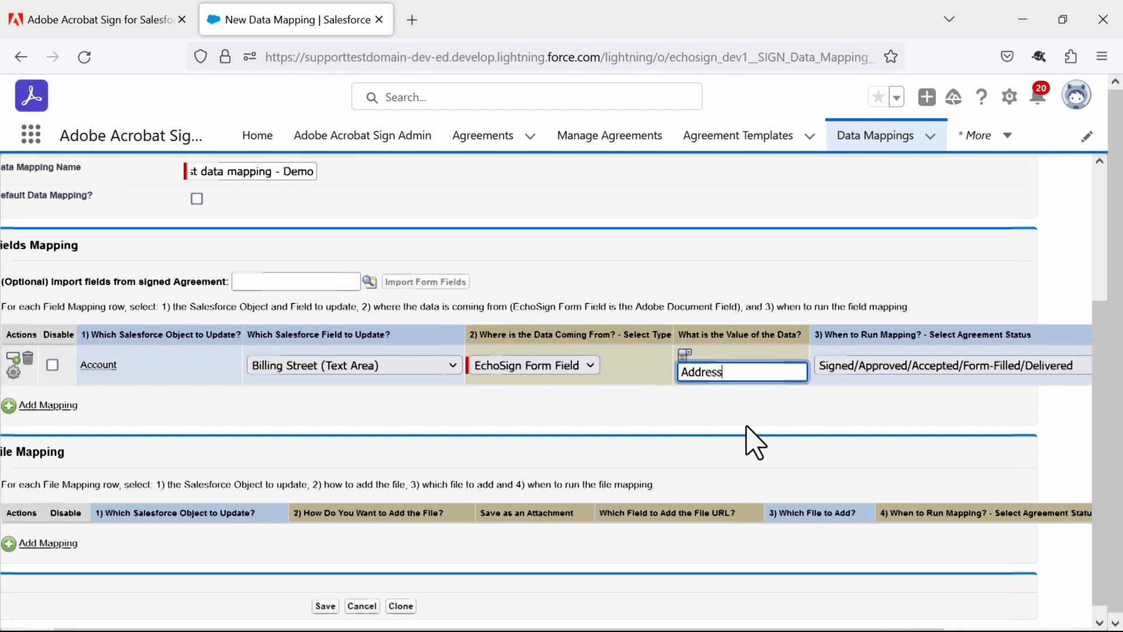
scroll(754, 443, right, 3)
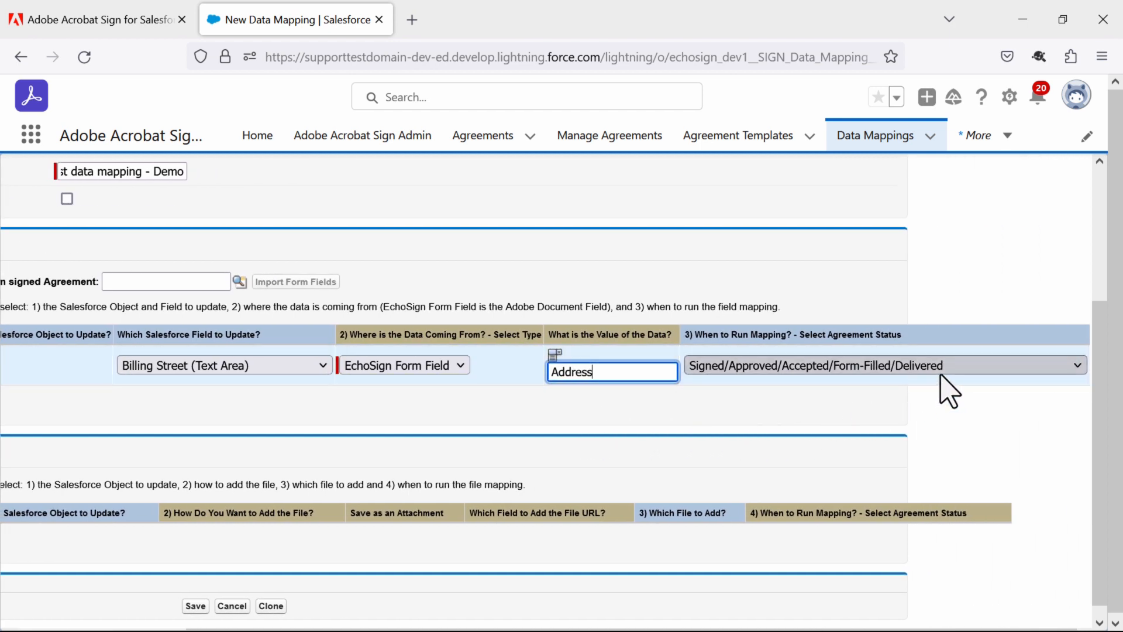
click(847, 370)
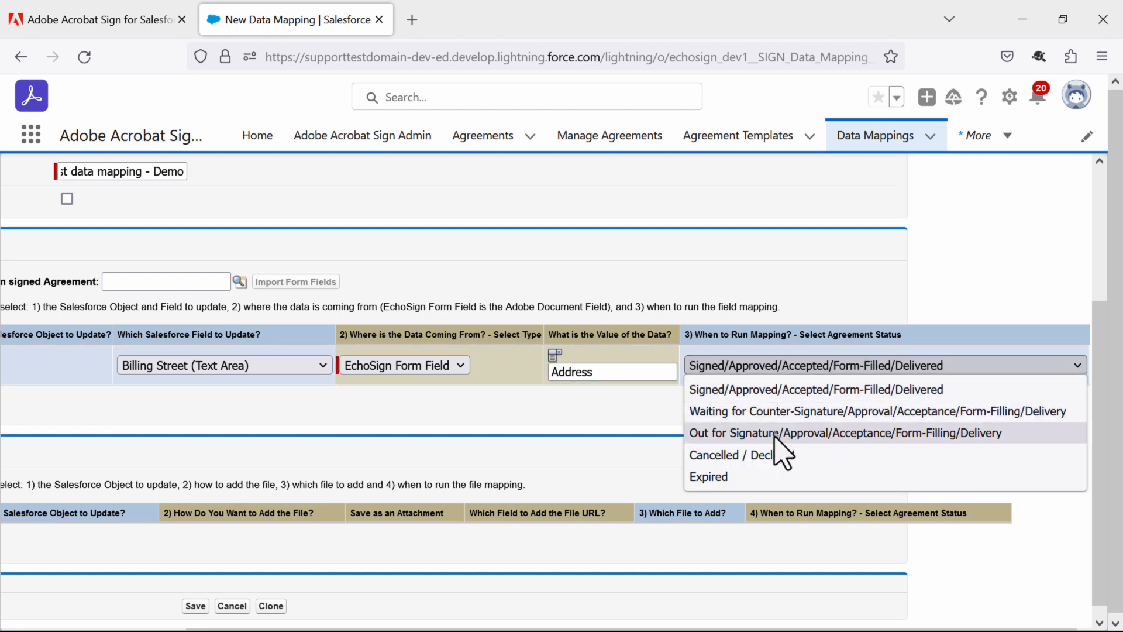
click(784, 390)
scroll(546, 431, left, 3)
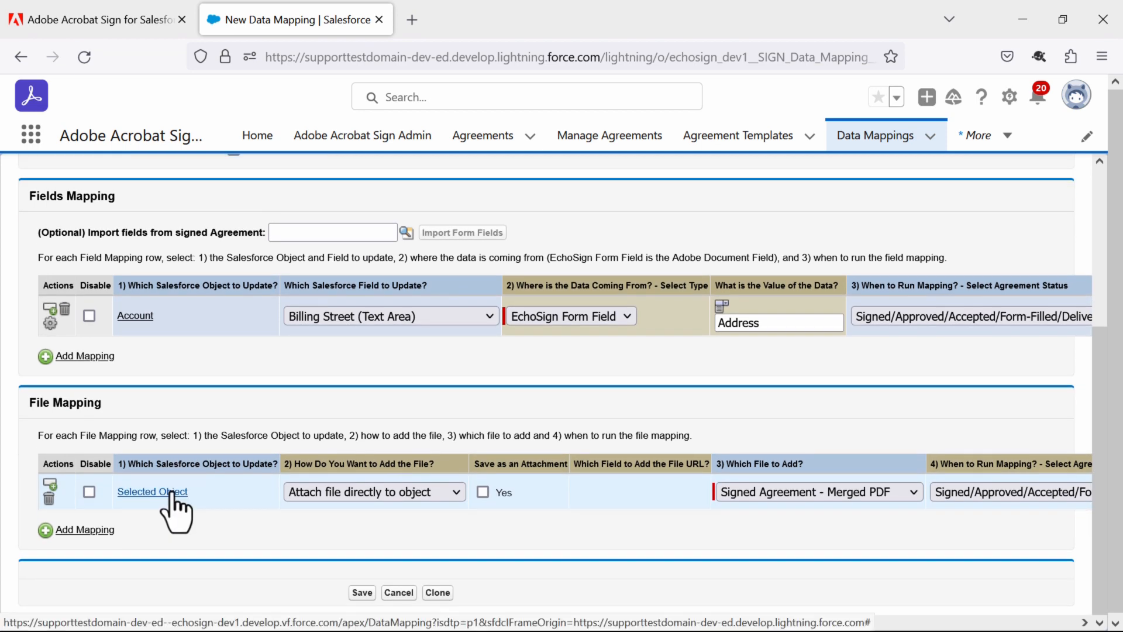
Set the file mapping's target object to Account, attaching the file directly
click(175, 492)
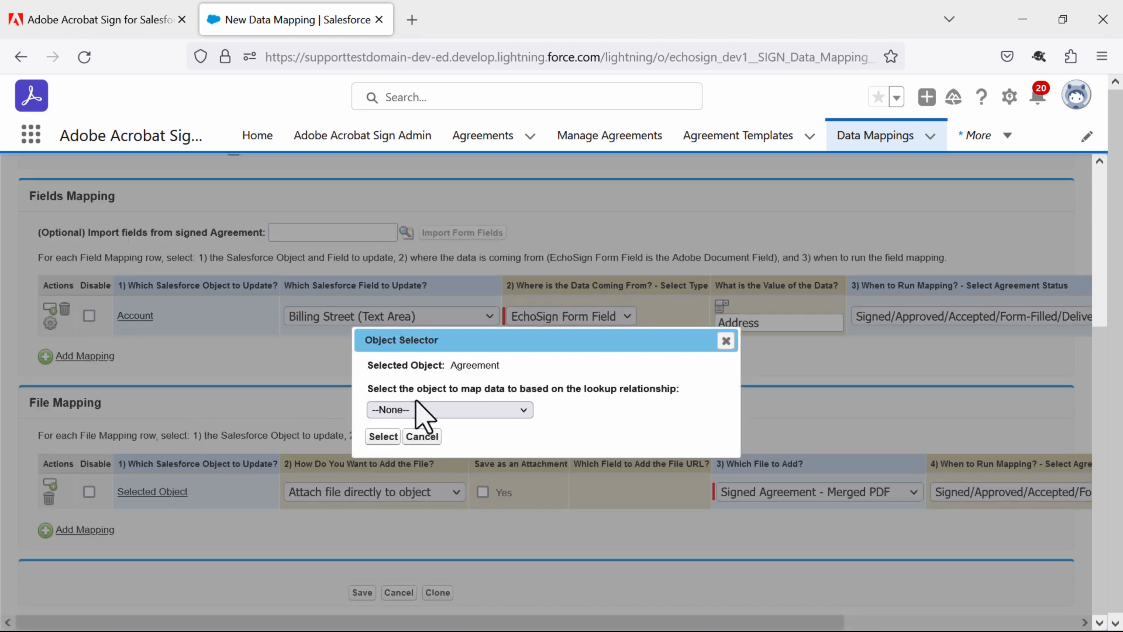
click(427, 409)
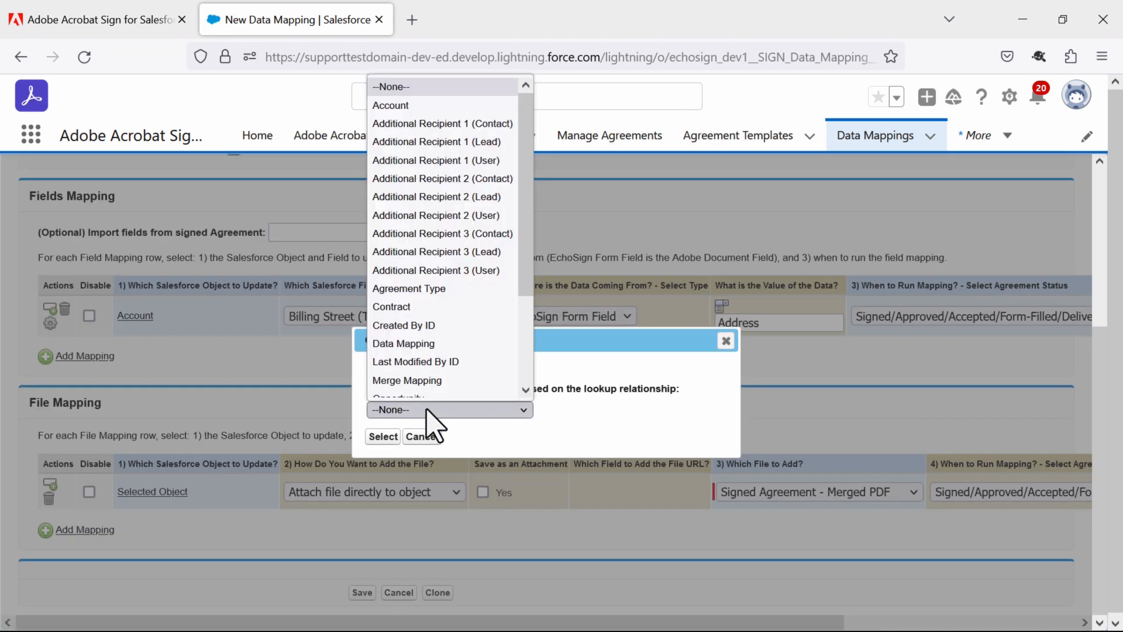
click(404, 93)
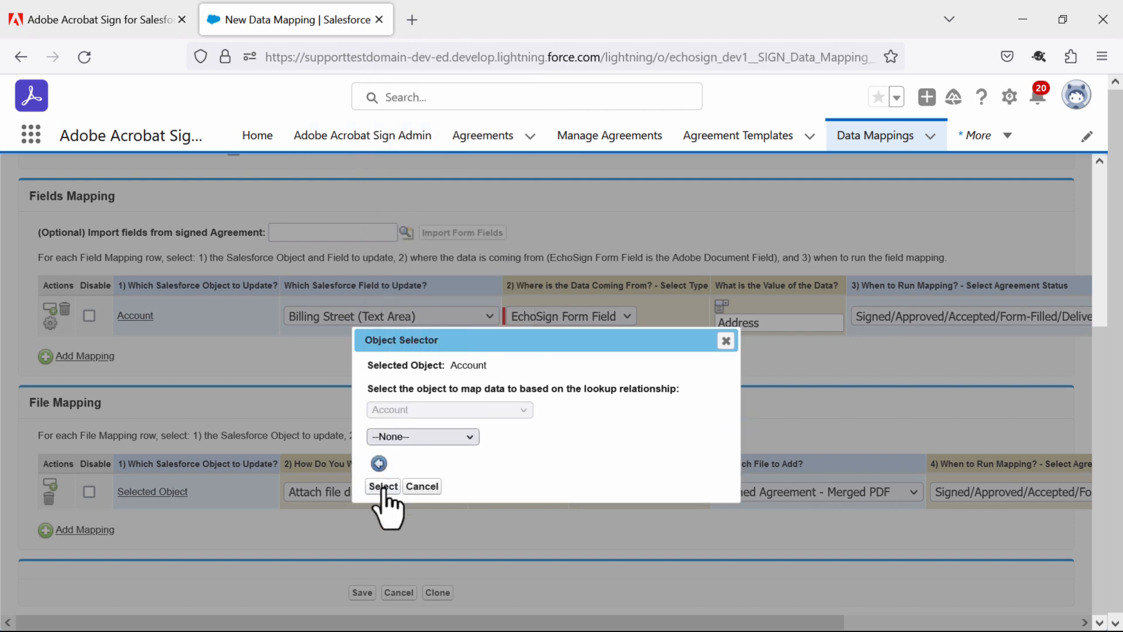
click(383, 486)
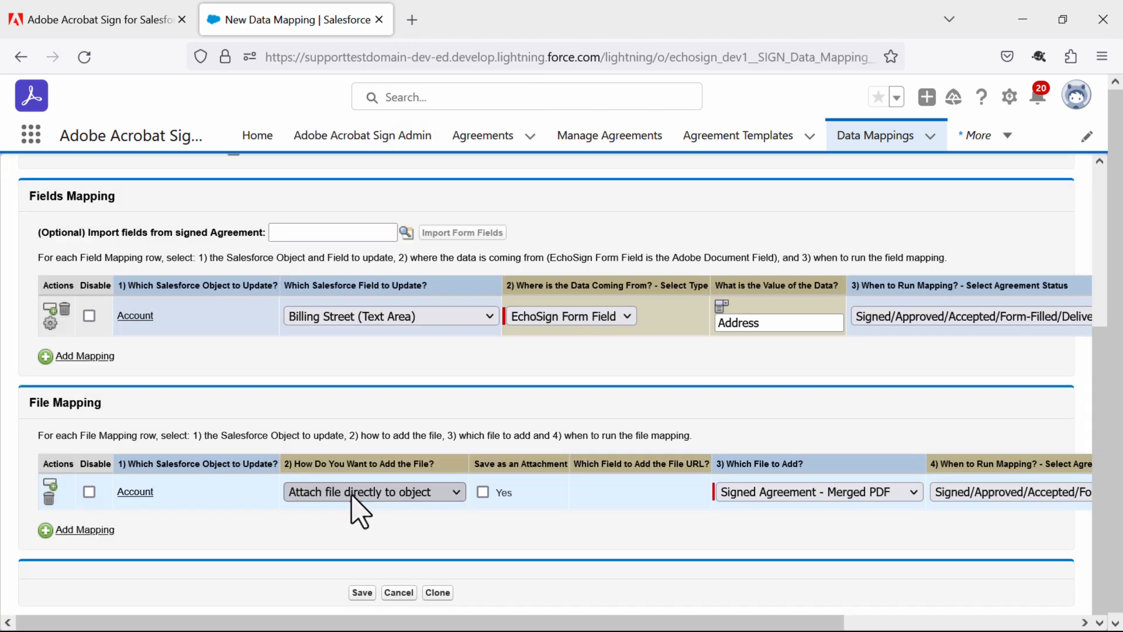
click(390, 493)
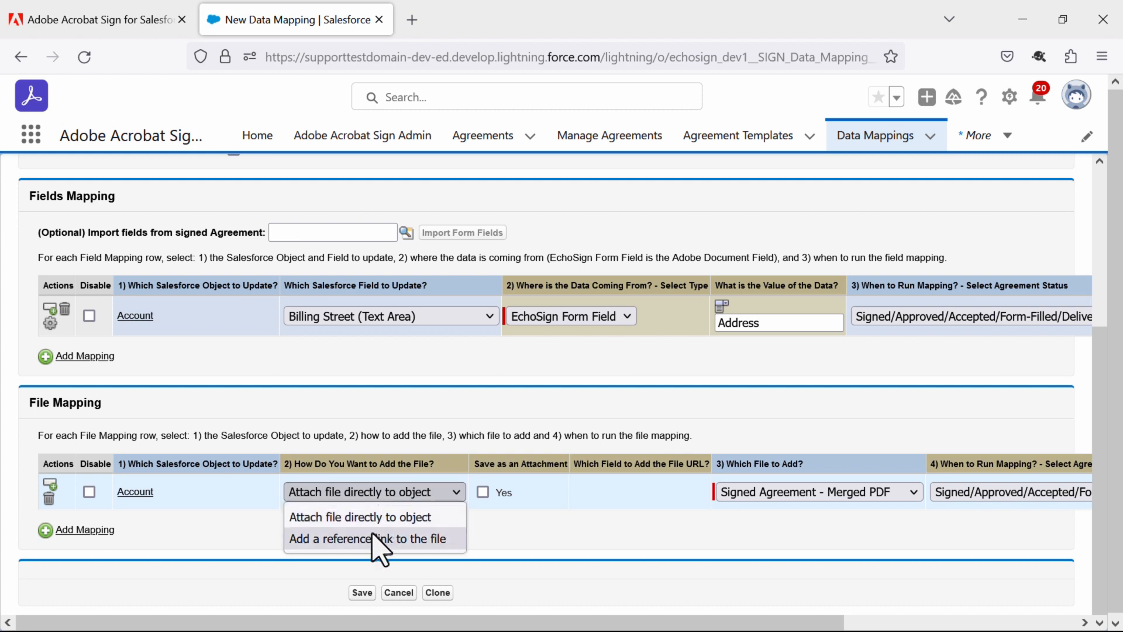
click(377, 516)
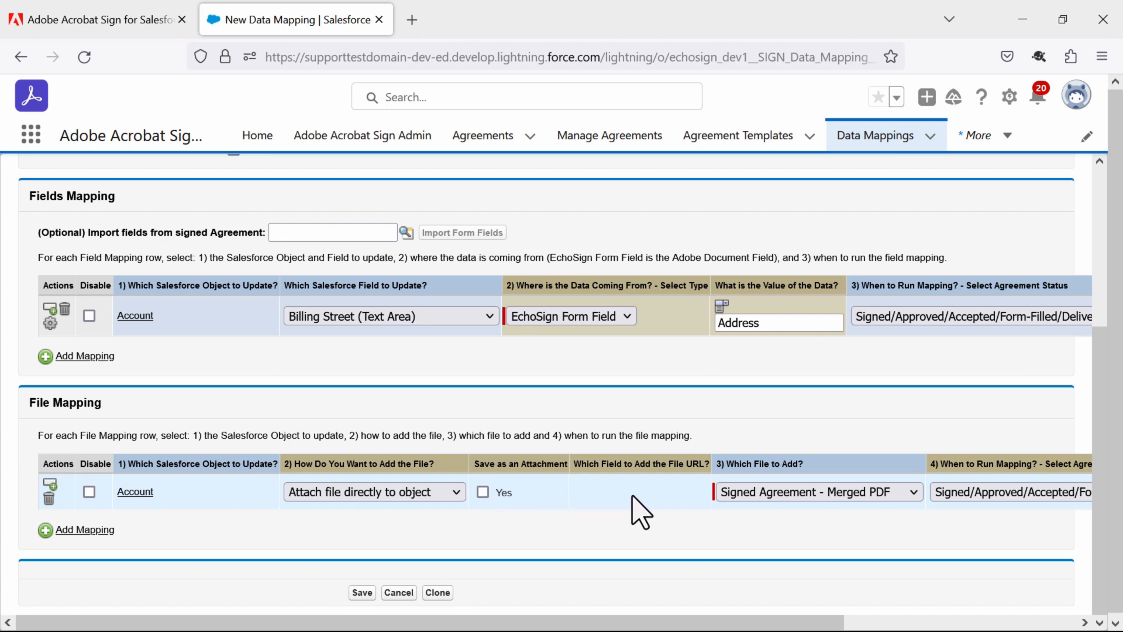
Keep the signed merged PDF with the signed/approved trigger, then save the data mapping
scroll(631, 496, right, 5)
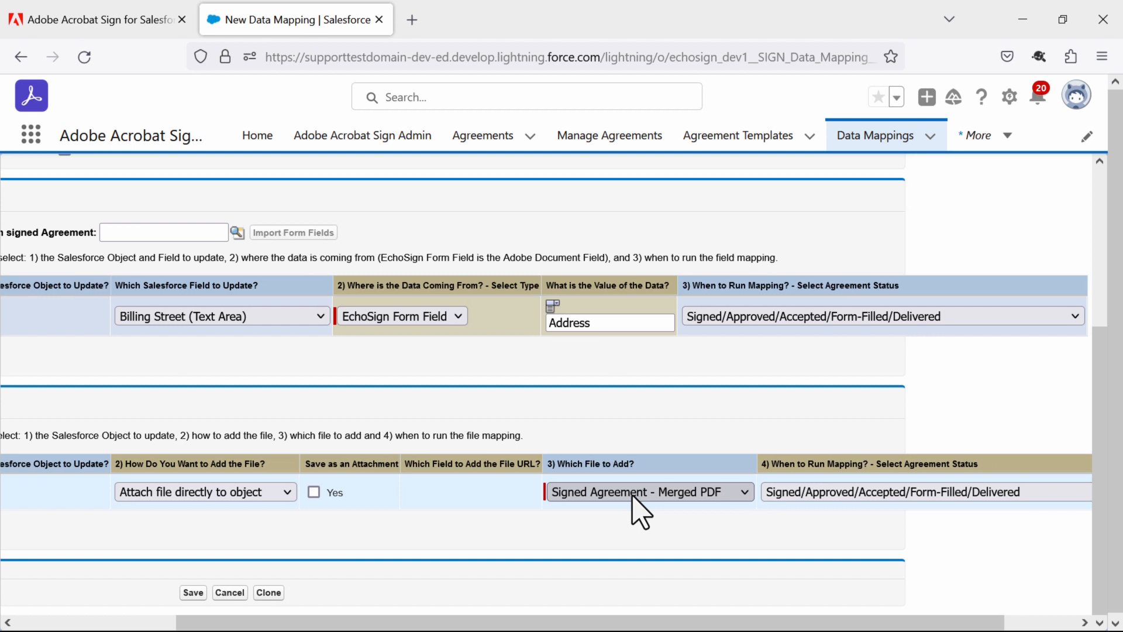
scroll(639, 510, right, 2)
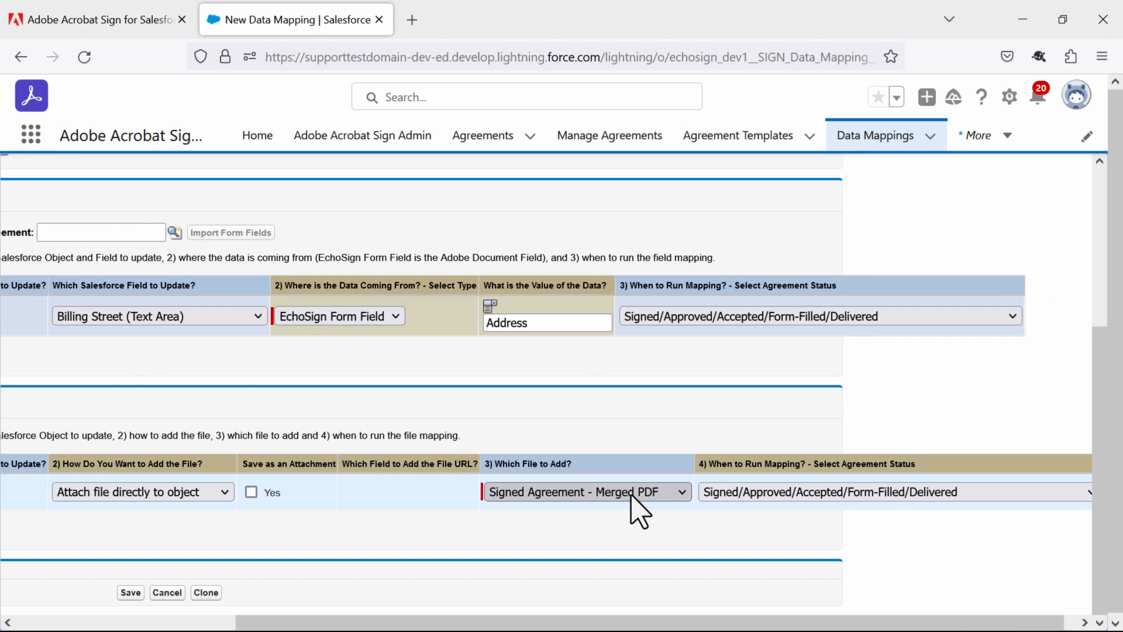
click(566, 496)
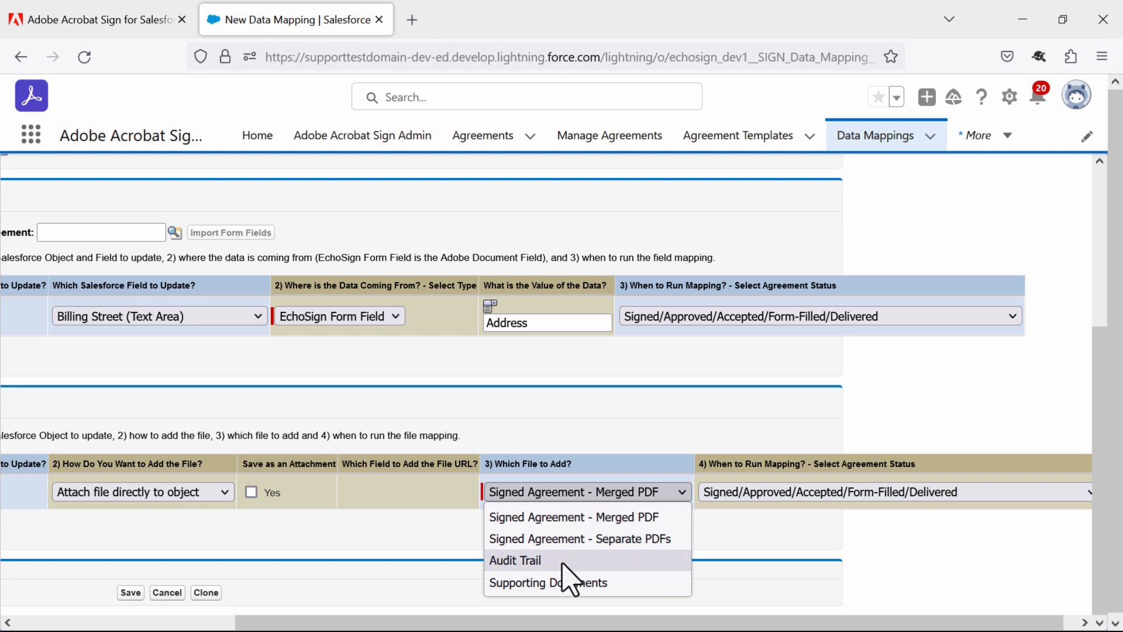
click(584, 517)
scroll(753, 514, right, 1)
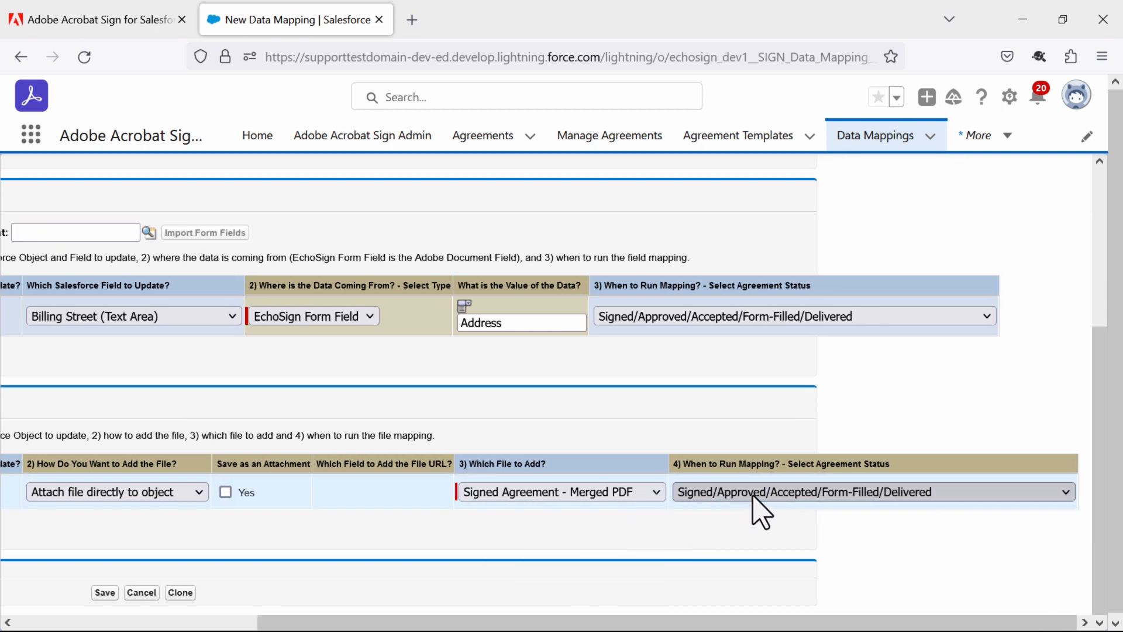
click(797, 491)
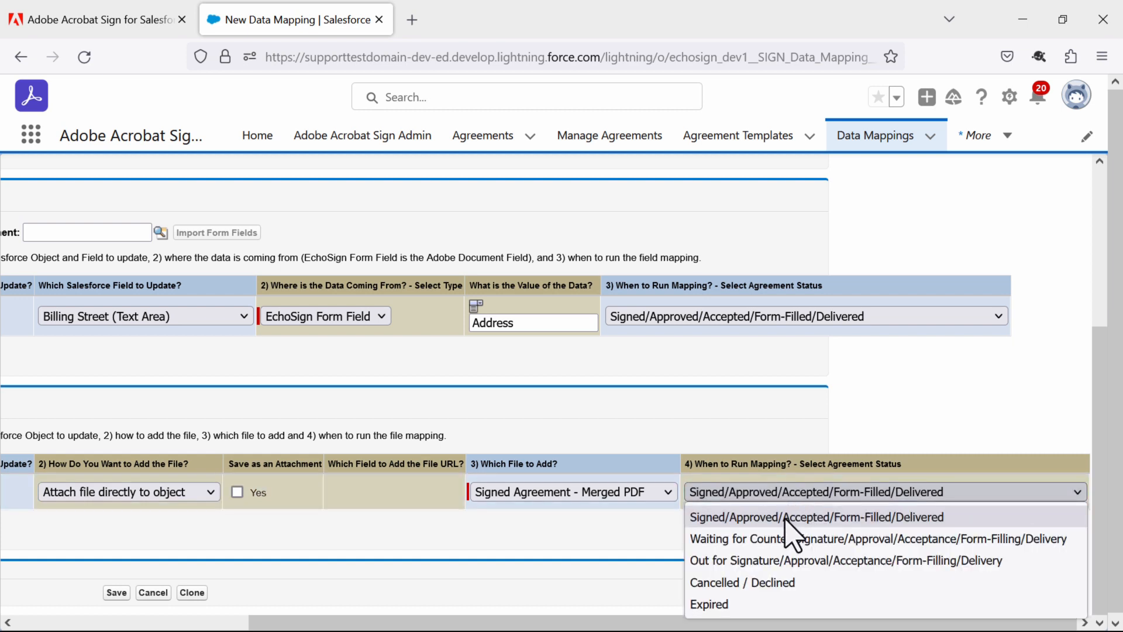
click(785, 518)
scroll(501, 522, left, 5)
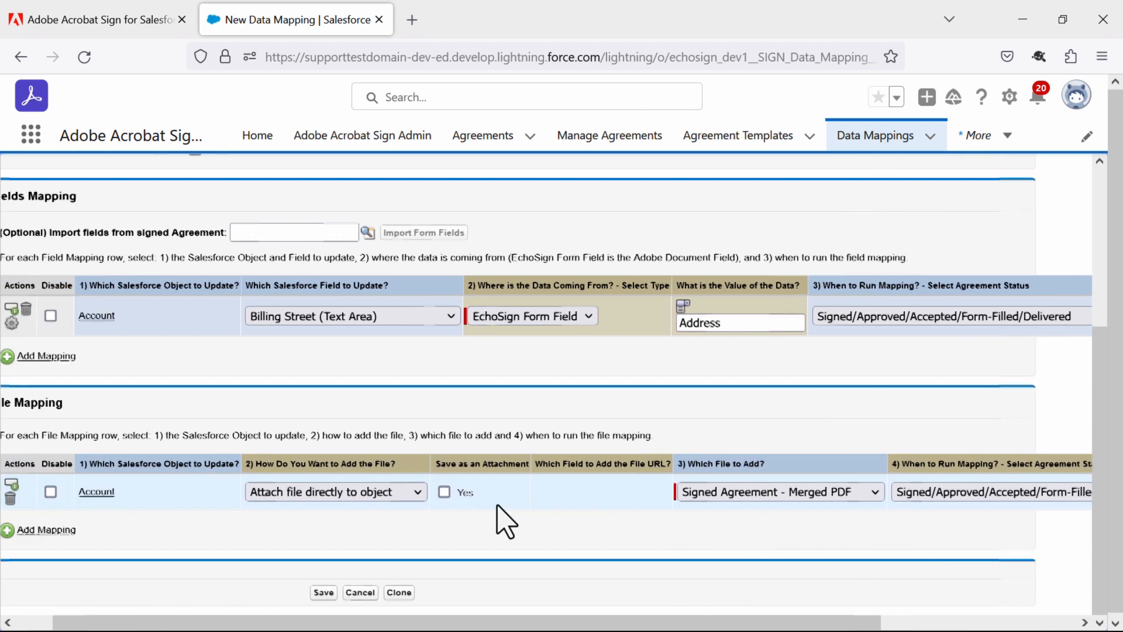
scroll(390, 553, up, 1)
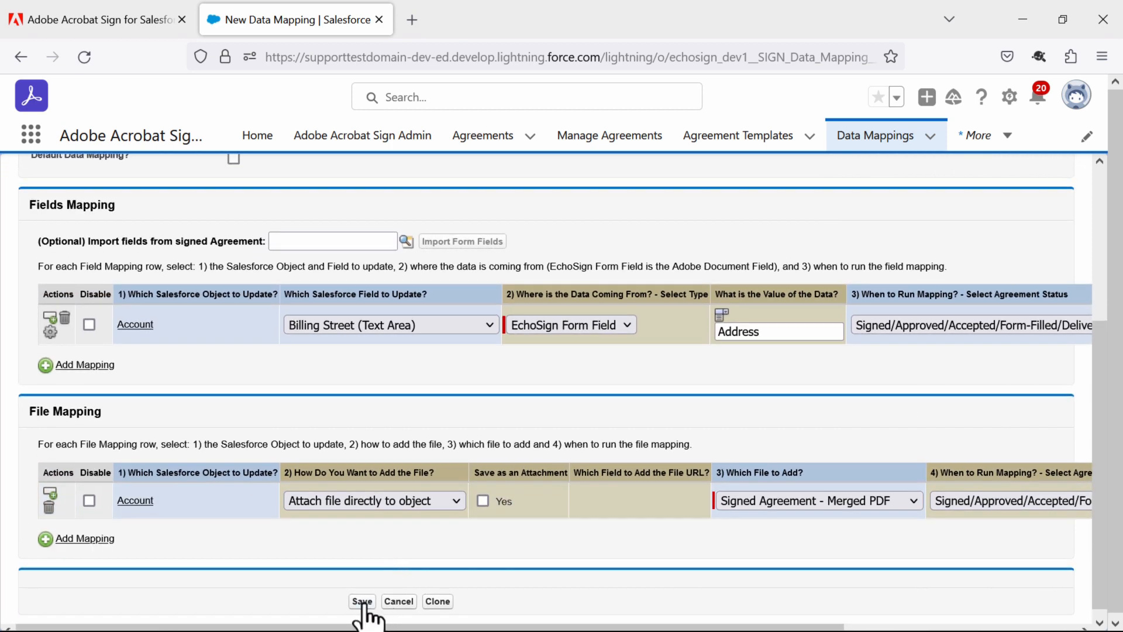
click(362, 601)
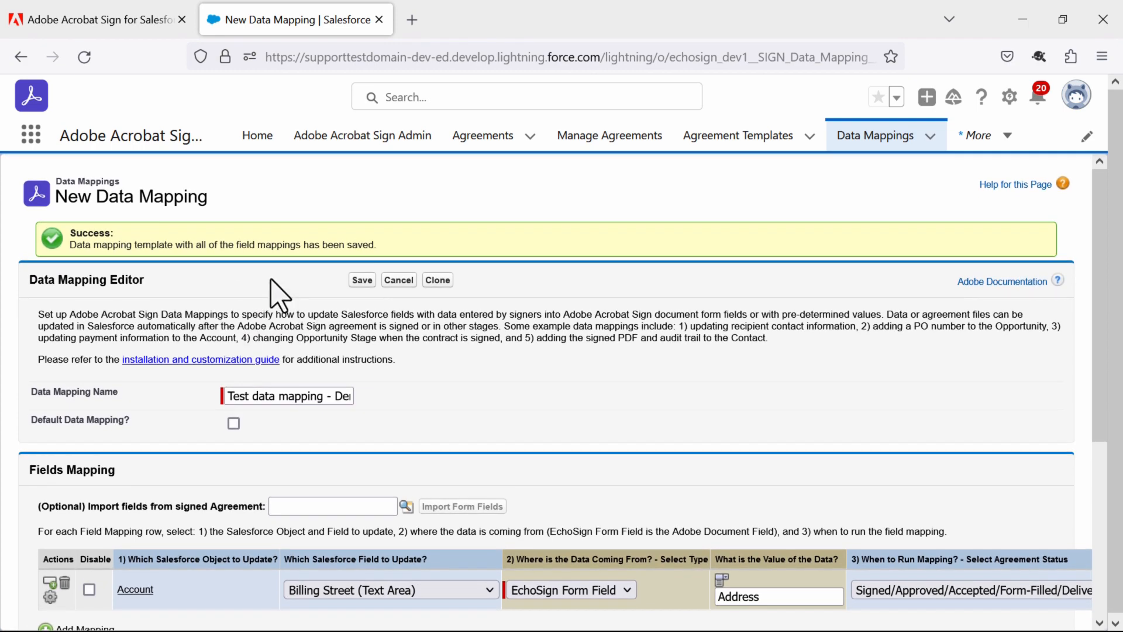
Set Test Agreement Template's data mapping to 'Test data mapping - Demo' and save the template
click(731, 139)
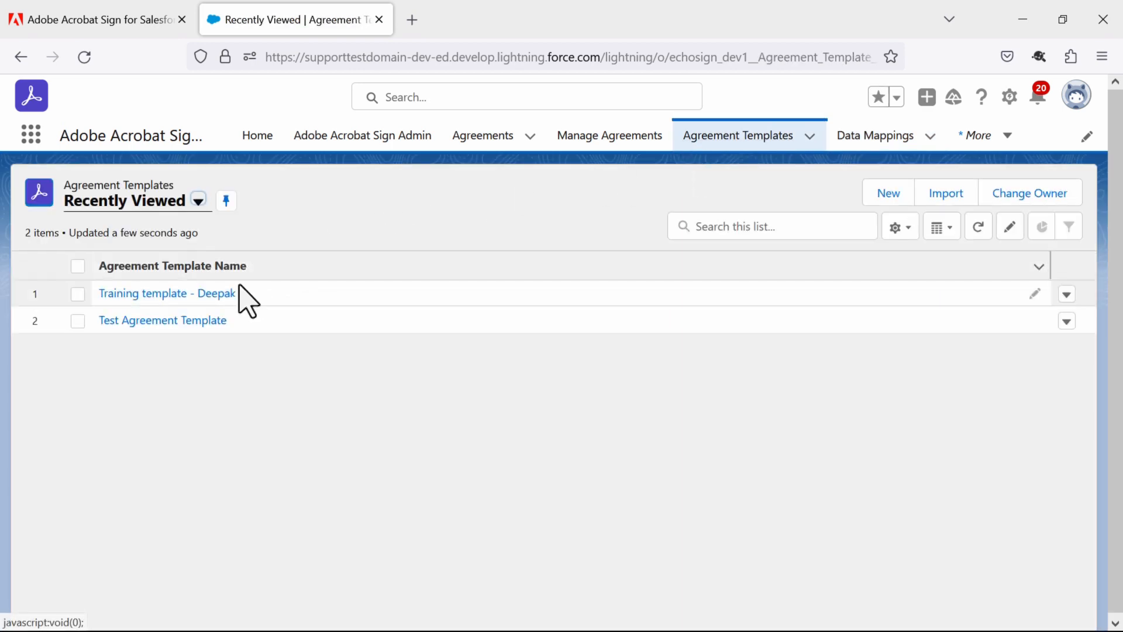
click(195, 345)
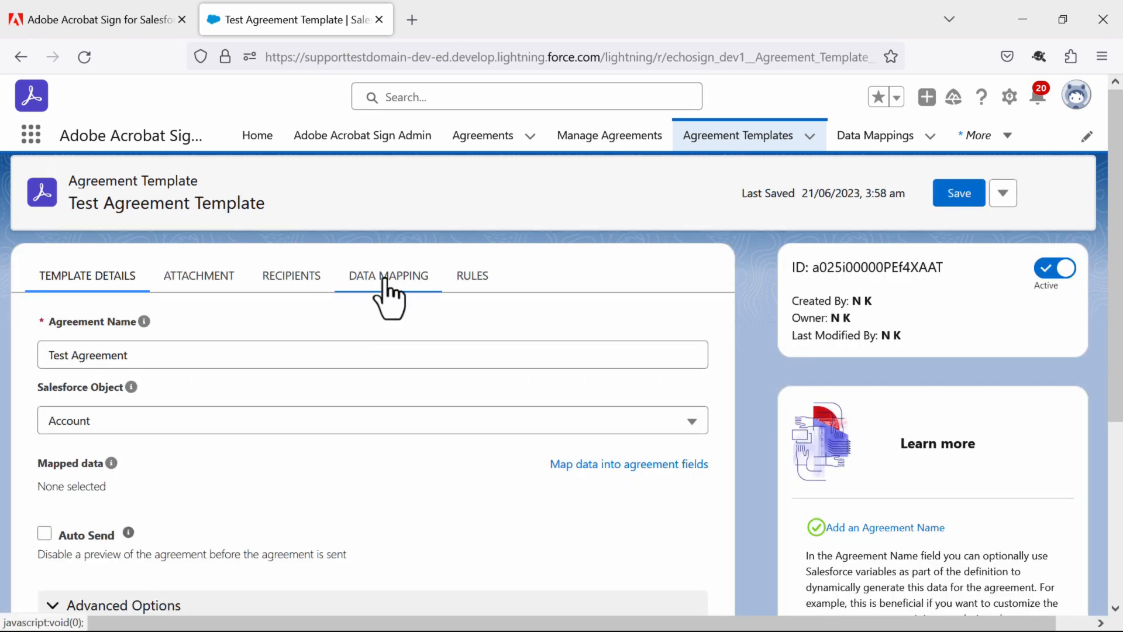
click(386, 286)
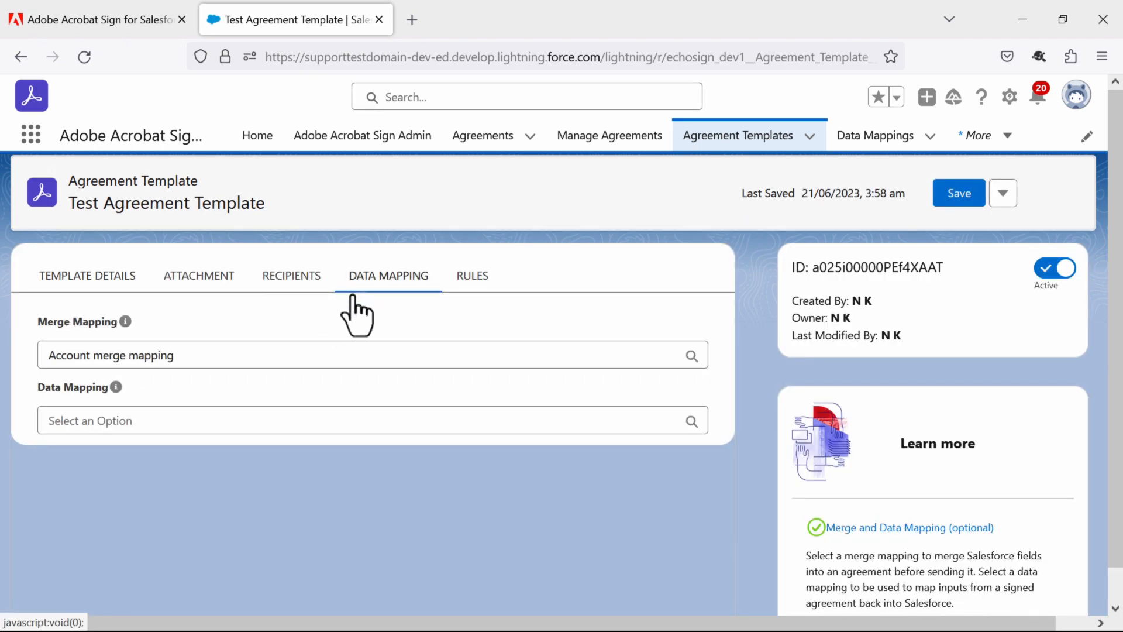
click(687, 422)
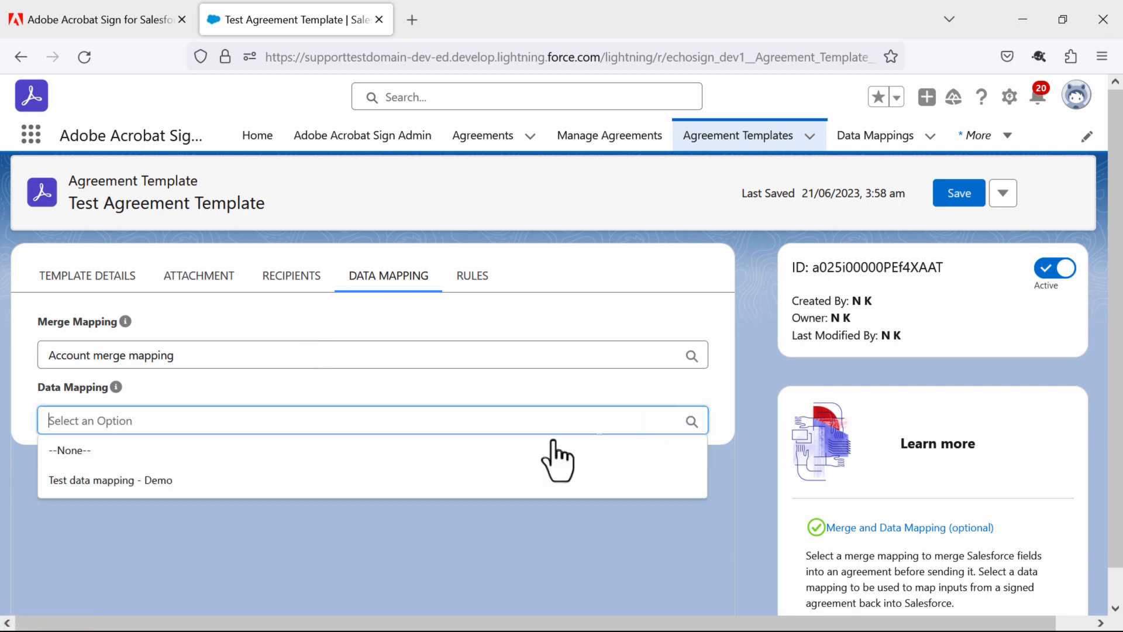
click(158, 481)
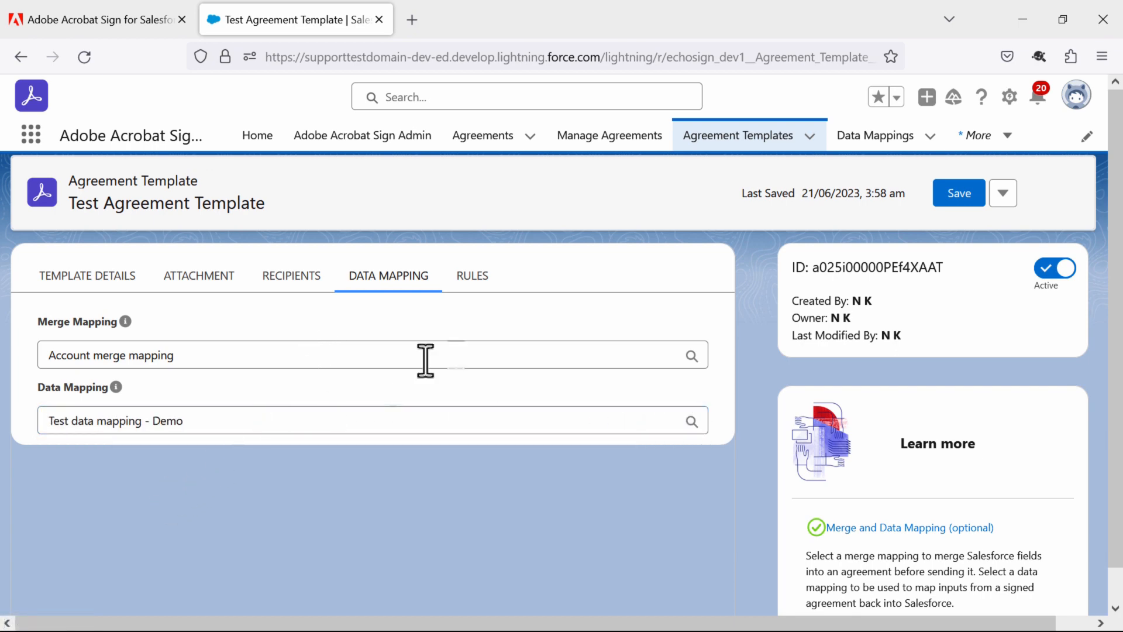
click(942, 201)
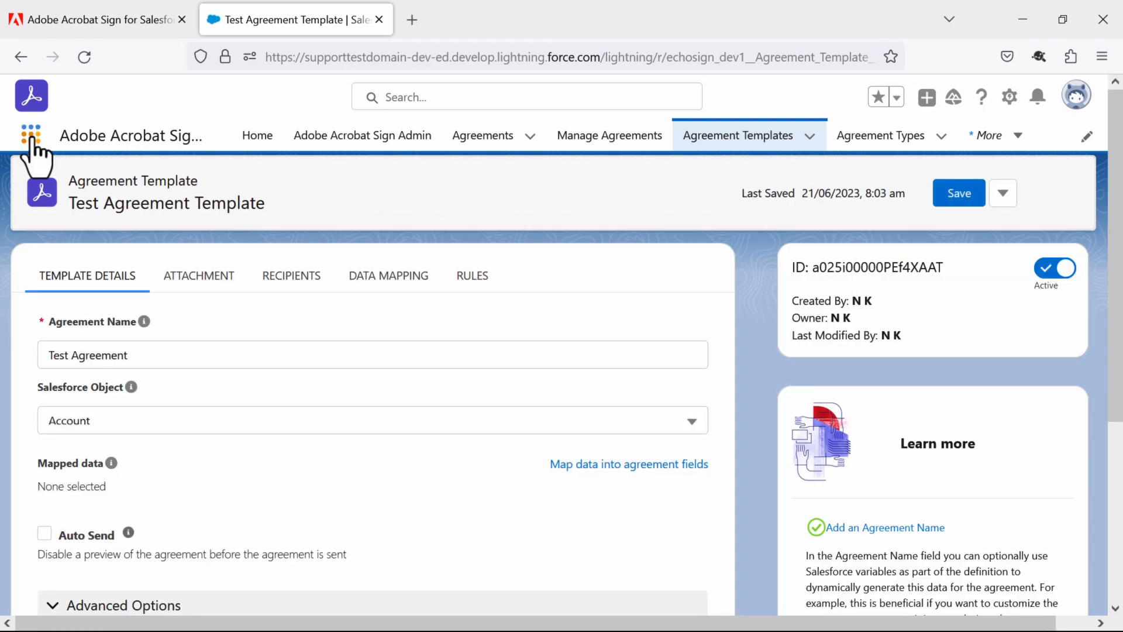
Open the Test account record from the Accounts list via the App Launcher
click(31, 136)
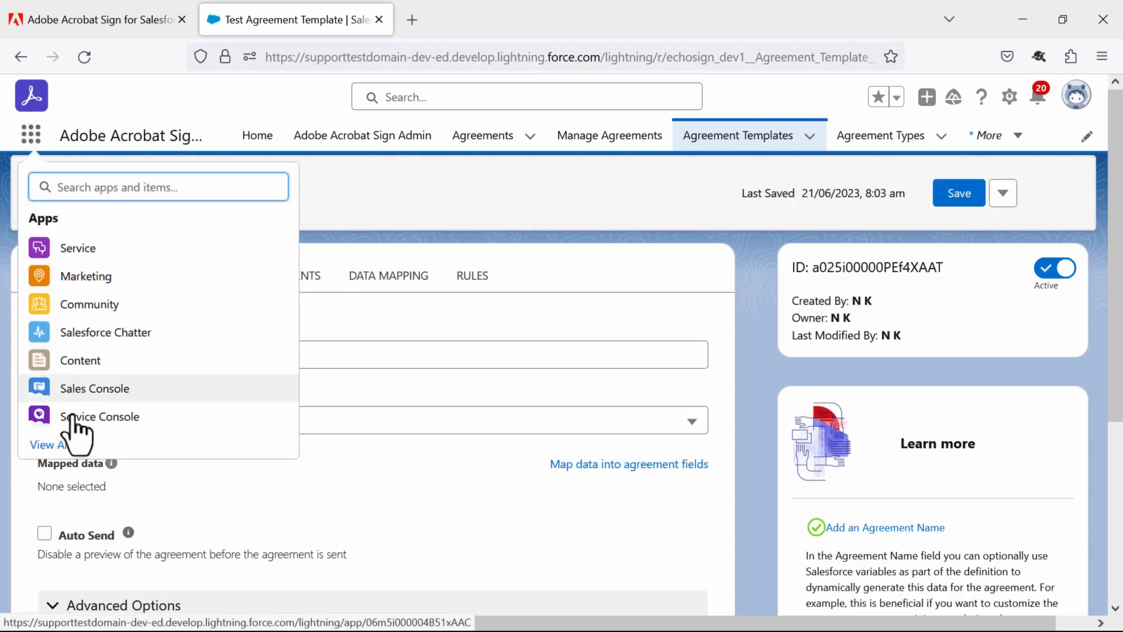
click(48, 445)
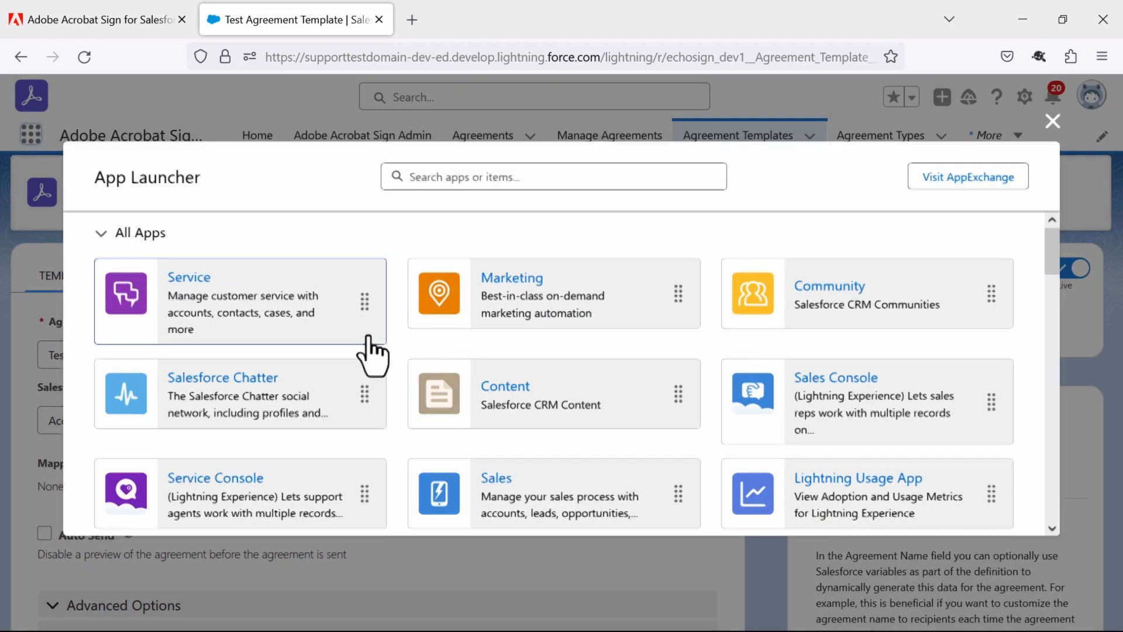
scroll(262, 366, down, 6)
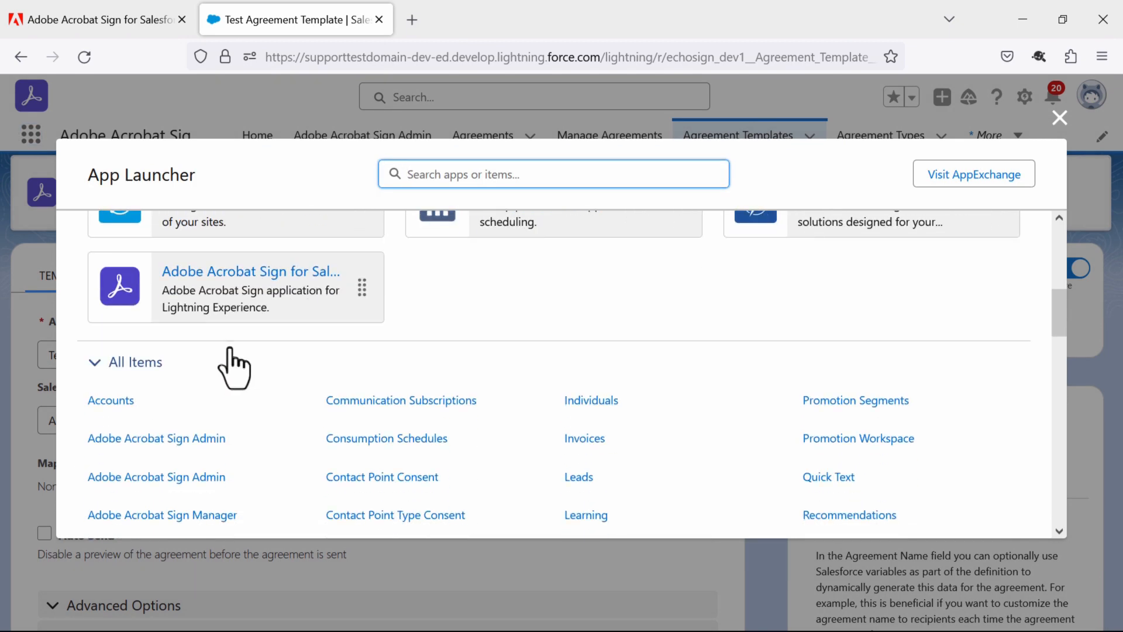
click(111, 400)
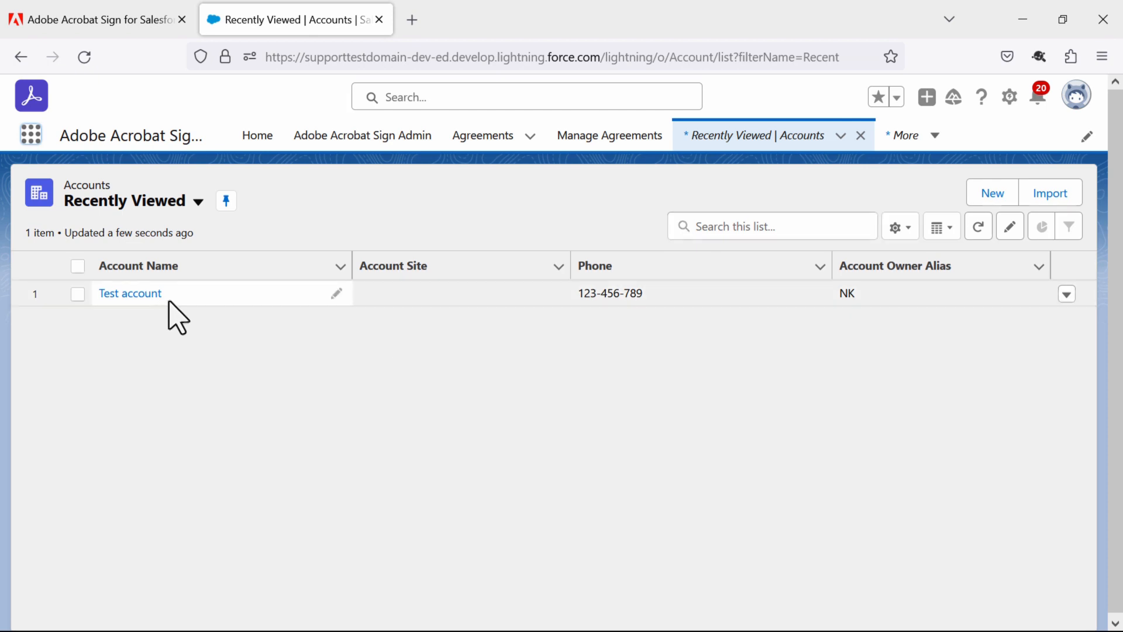
click(147, 294)
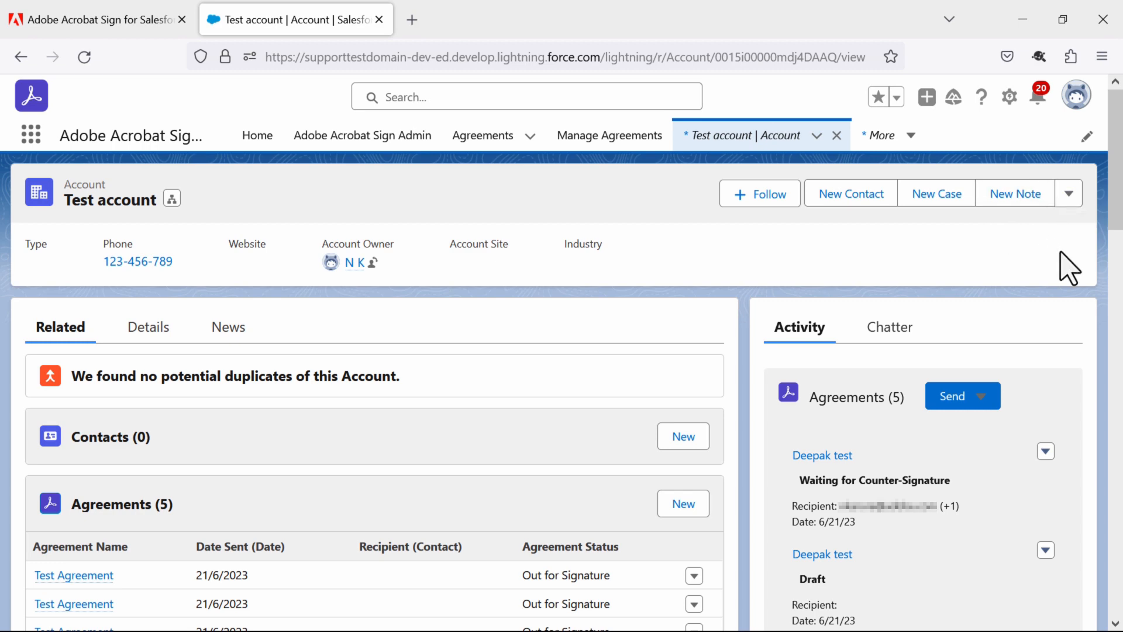
Start a Test Agreement Template agreement, remove the second recipient, and continue to authoring
click(981, 399)
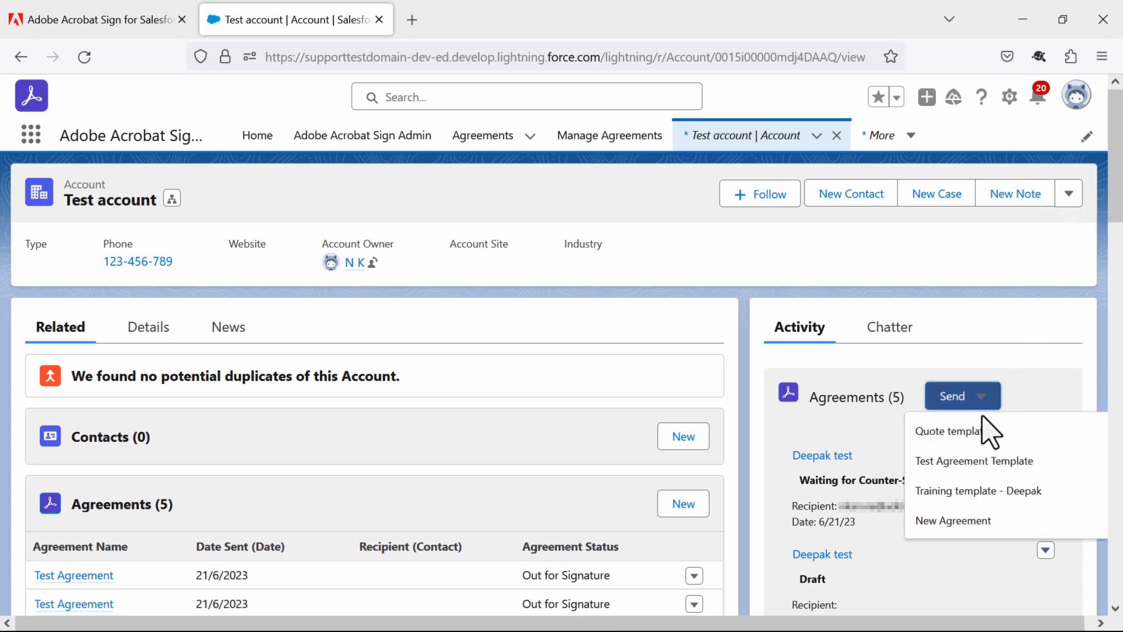
click(975, 463)
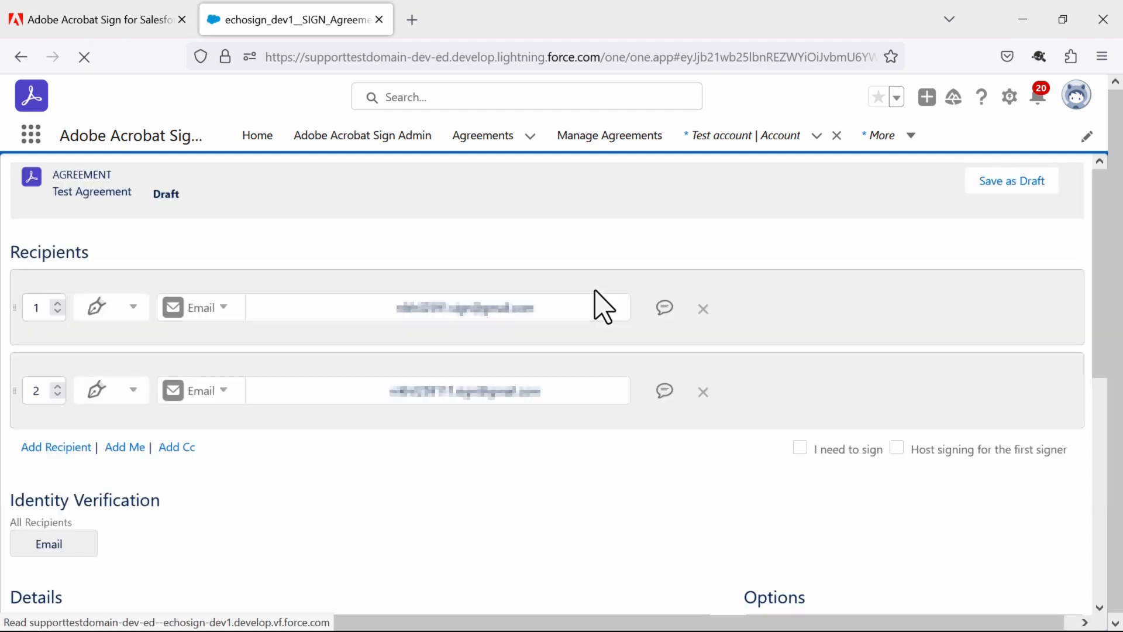
click(704, 392)
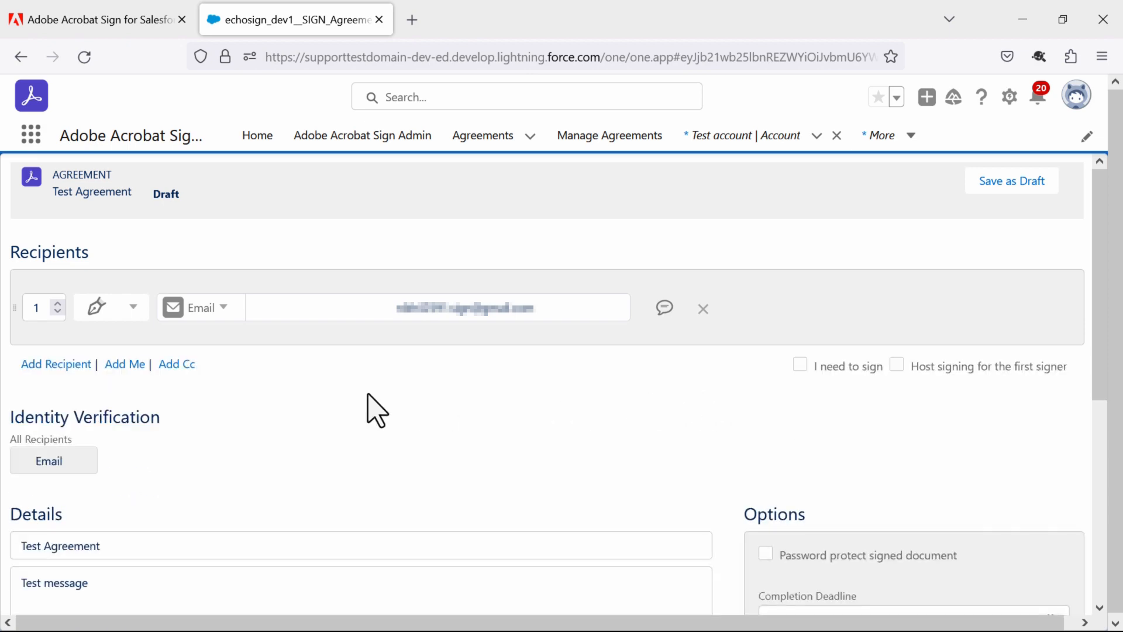
scroll(371, 409, down, 3)
scroll(372, 409, down, 4)
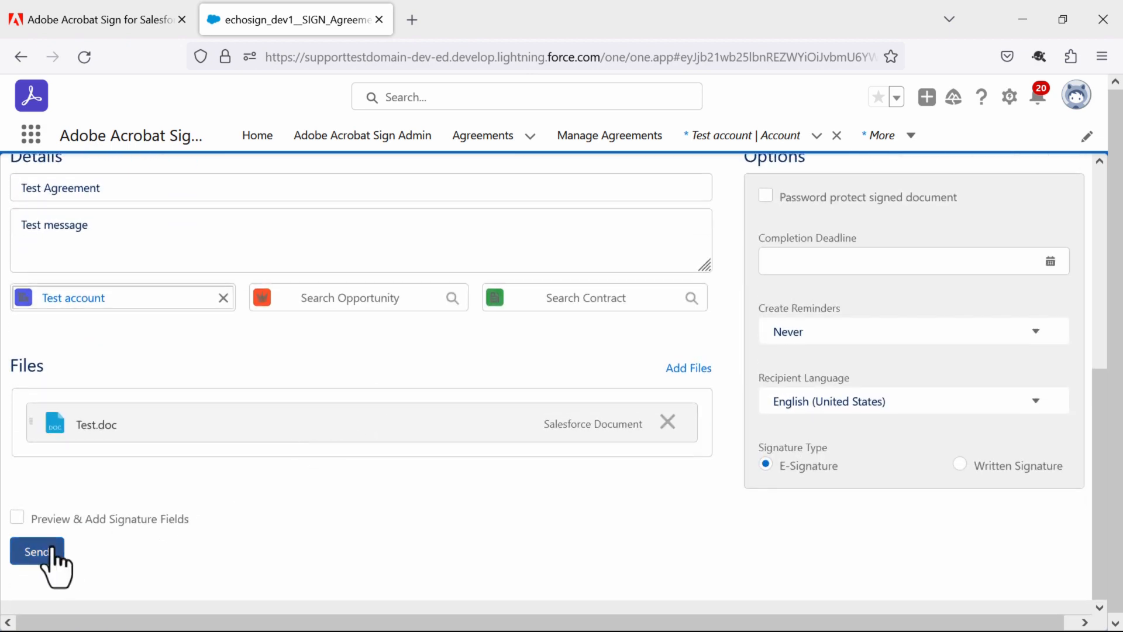
click(36, 553)
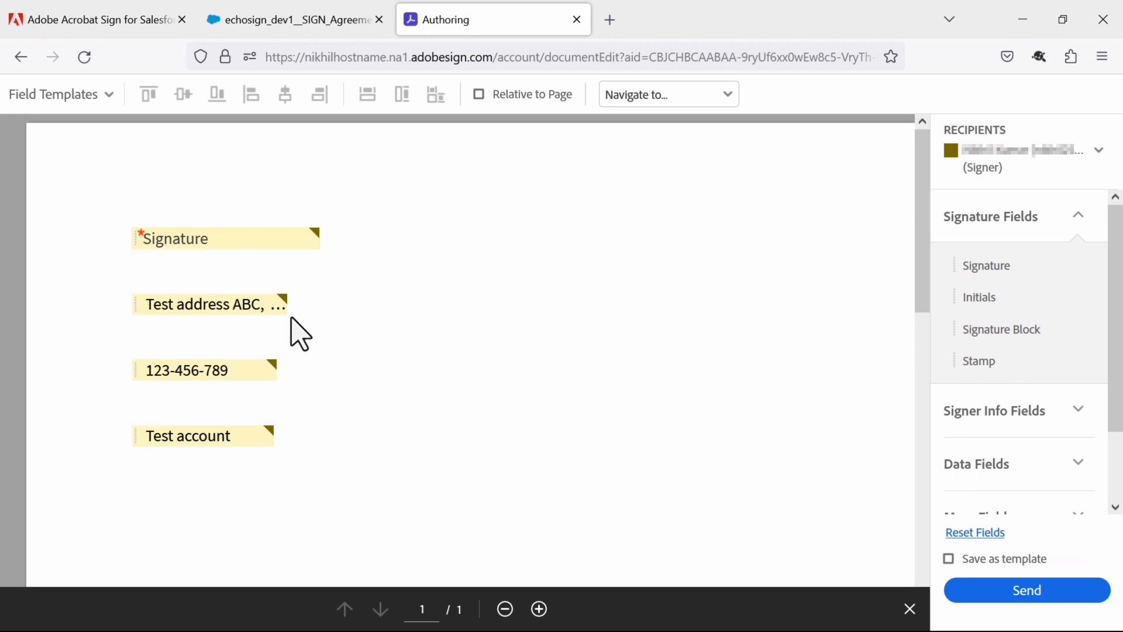
Widen the address field to show the full address, then send Test Agreement and confirm
drag(282, 309, 405, 319)
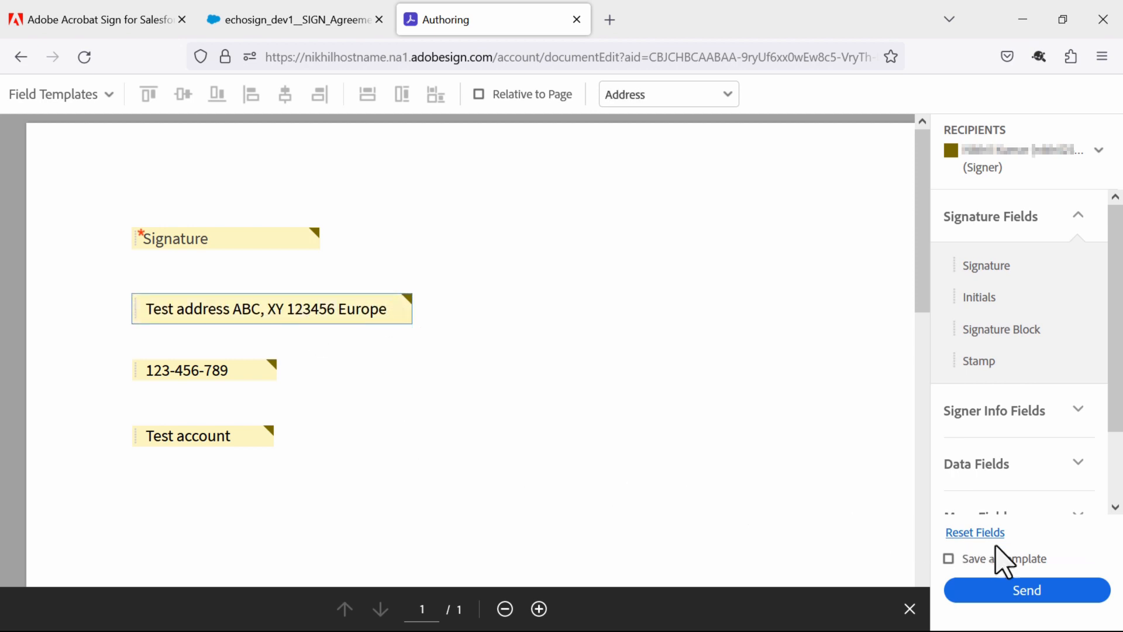
click(1021, 585)
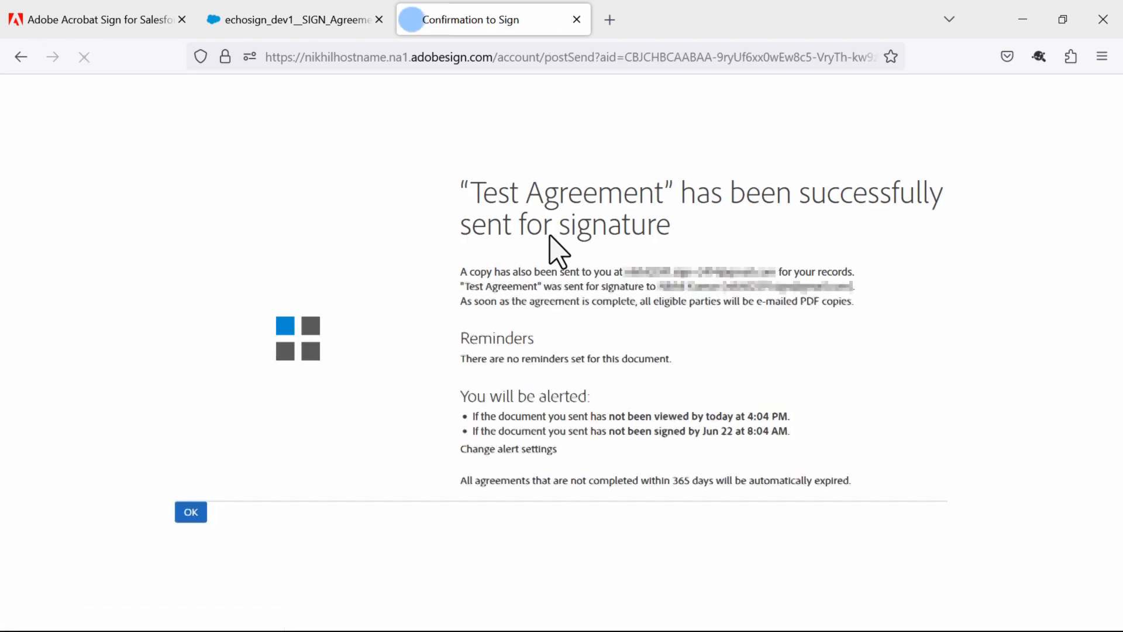
click(190, 512)
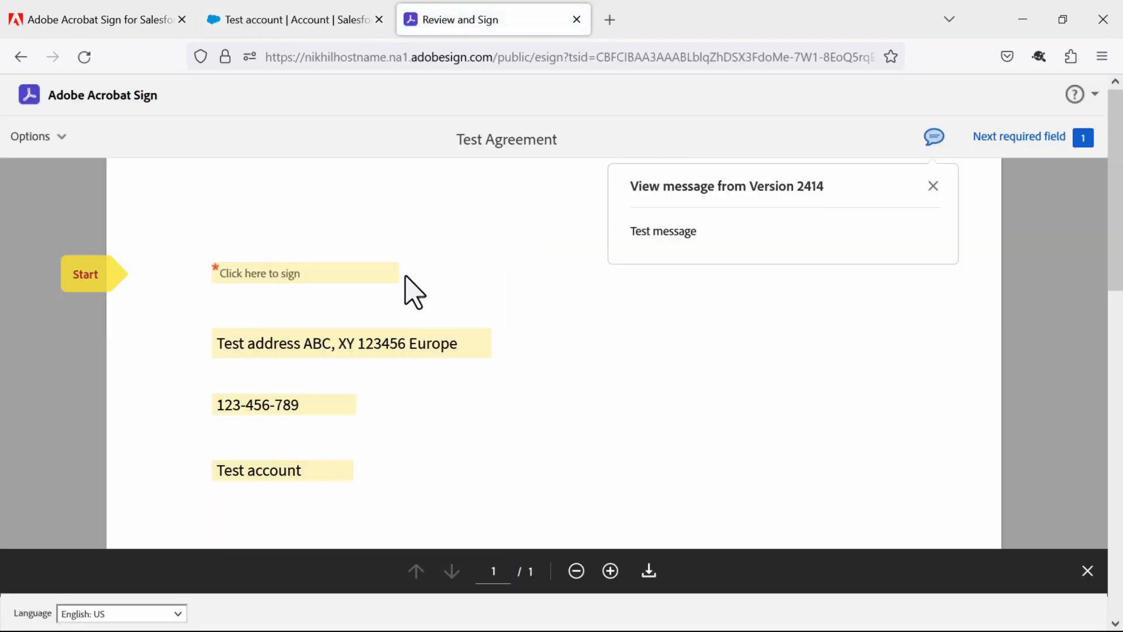
Replace the prefilled address in the agreement with 'Changed address'
click(461, 346)
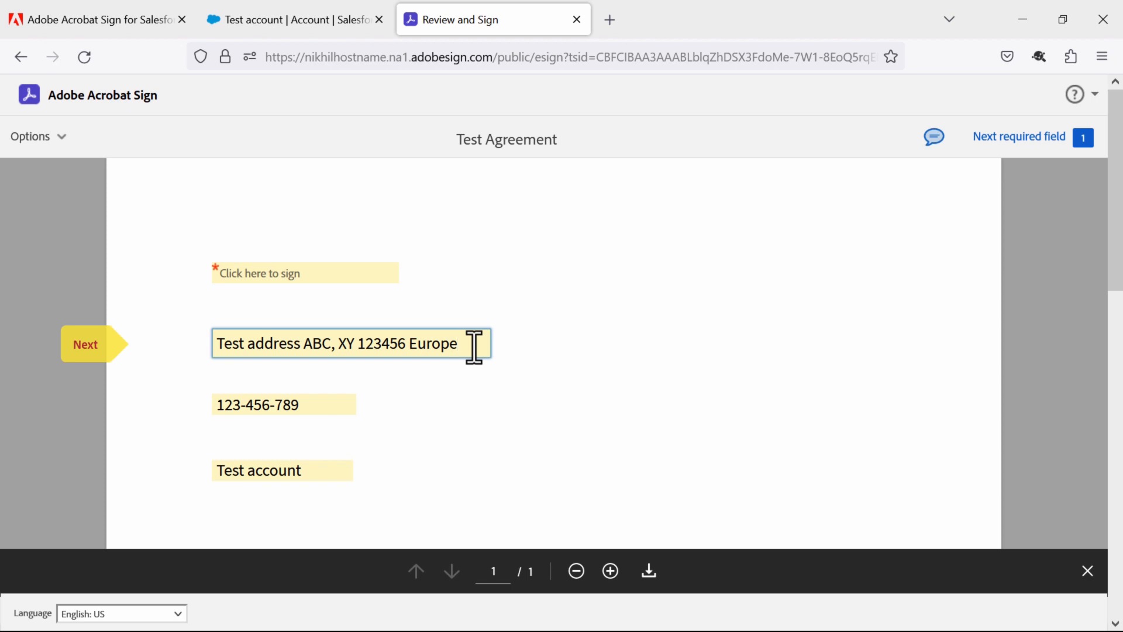
key(ctrl+a)
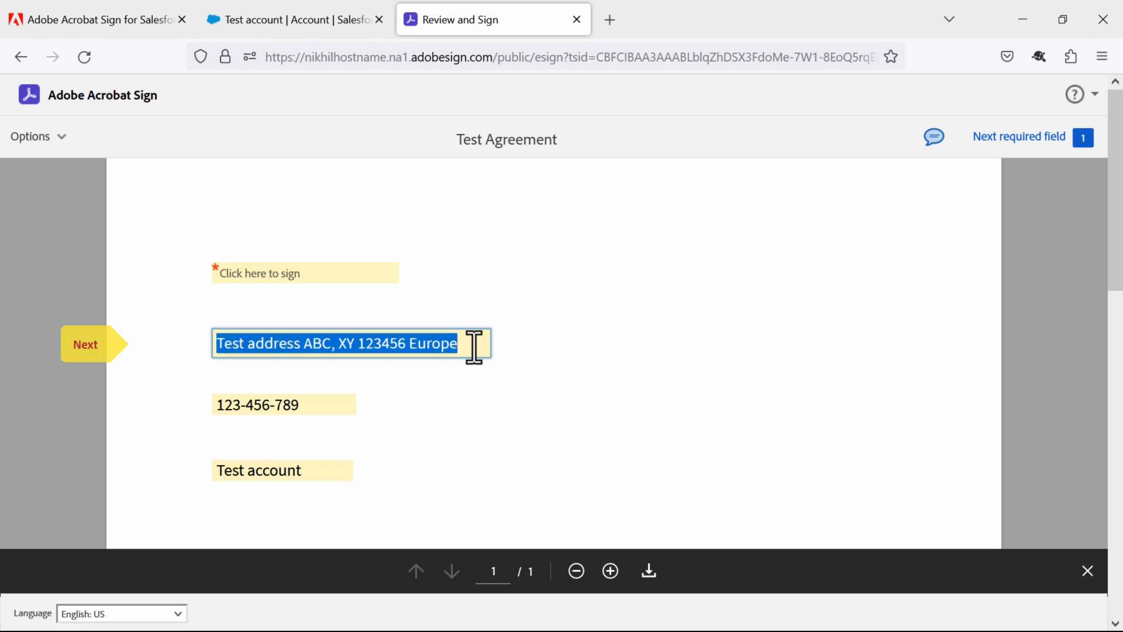
text(Changed address)
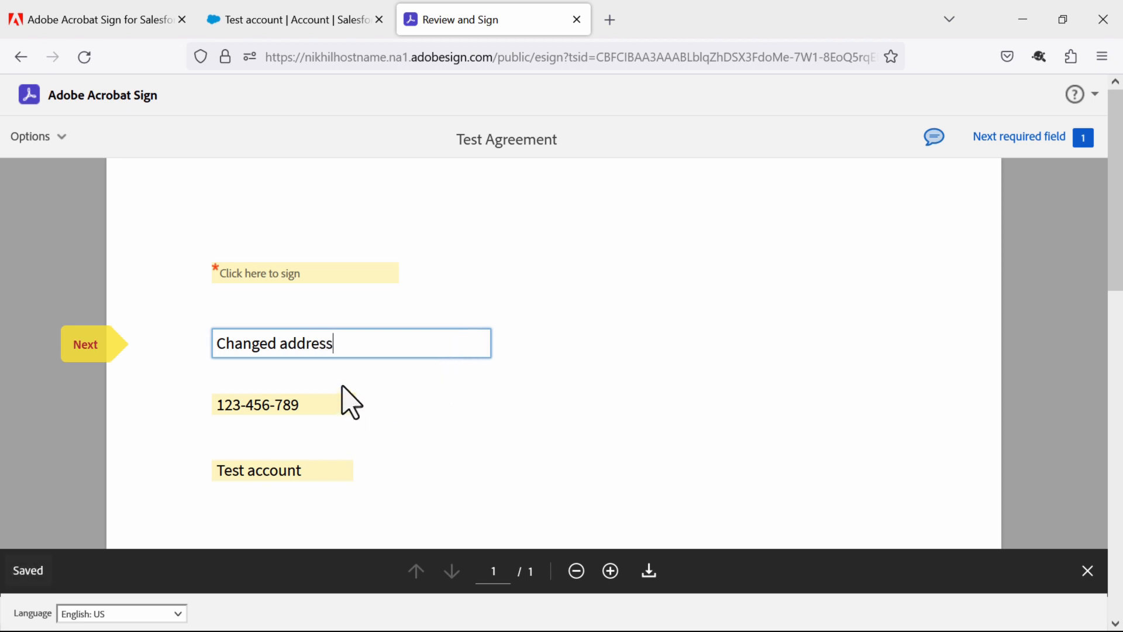
Sign the Test Agreement with the typed name 'Test', submit it, and return to Salesforce
click(309, 274)
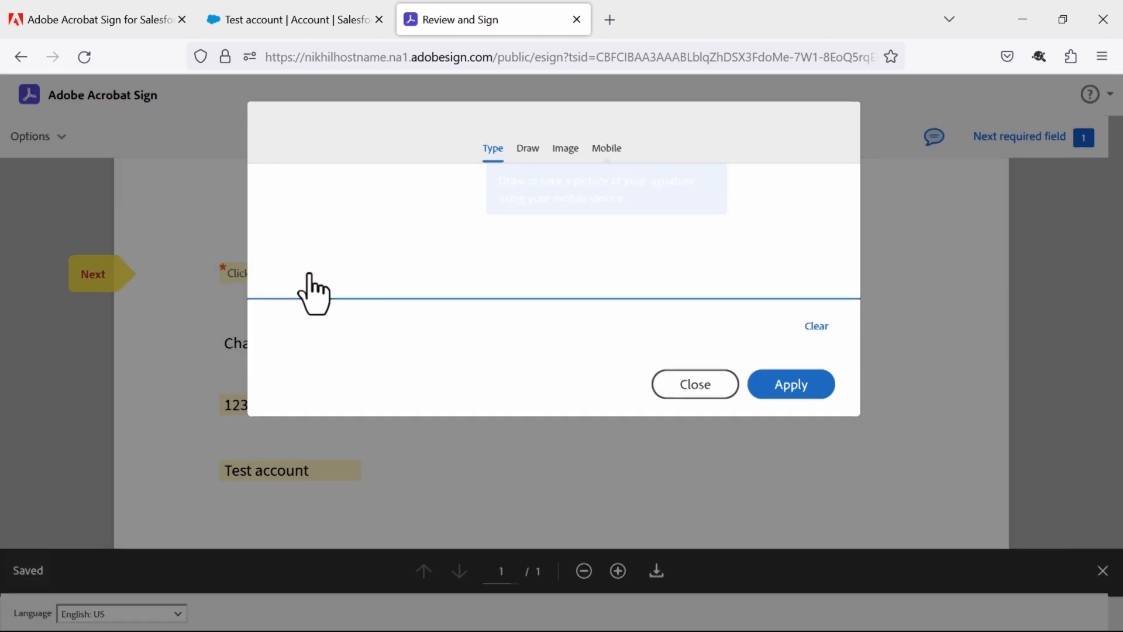
click(491, 282)
text(Testhil Kumar)
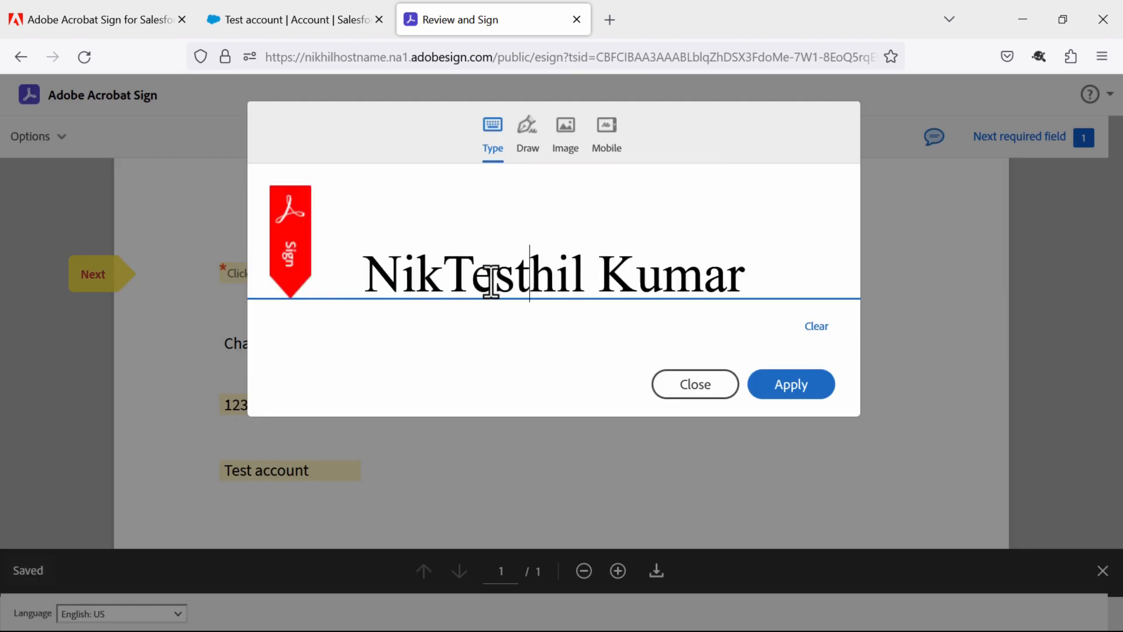
key(ctrl+a)
text(Test)
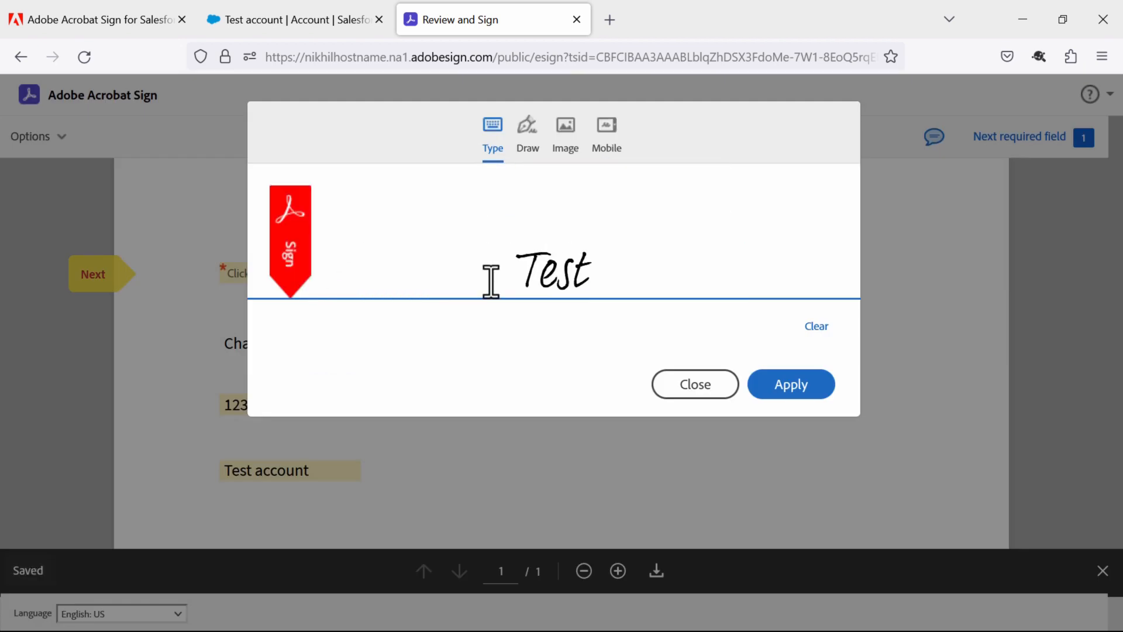
click(760, 385)
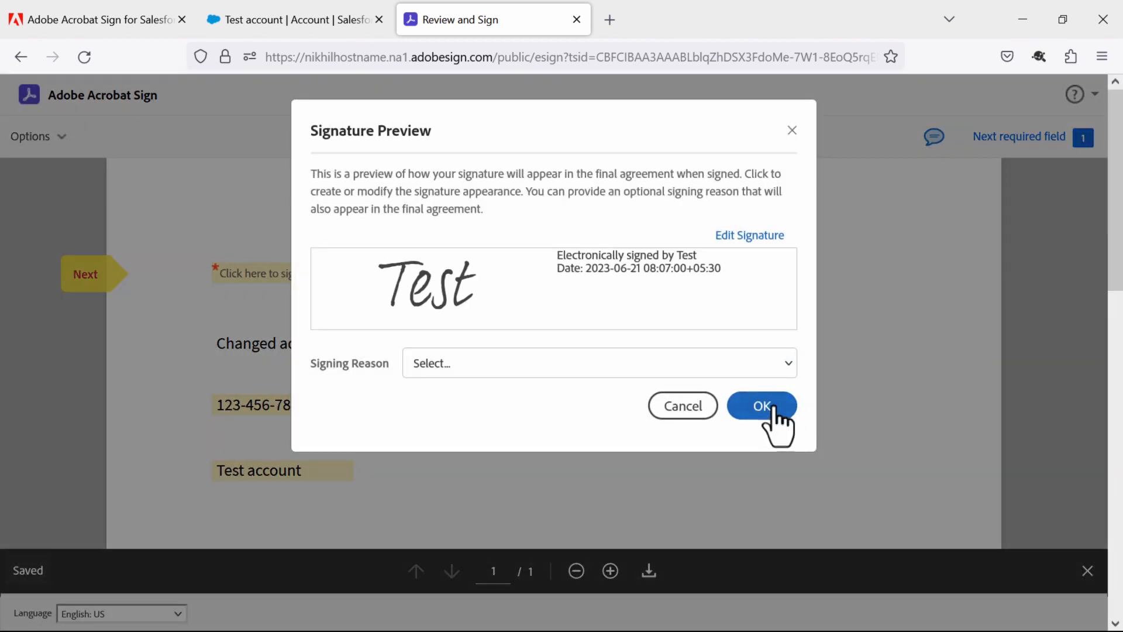
click(776, 410)
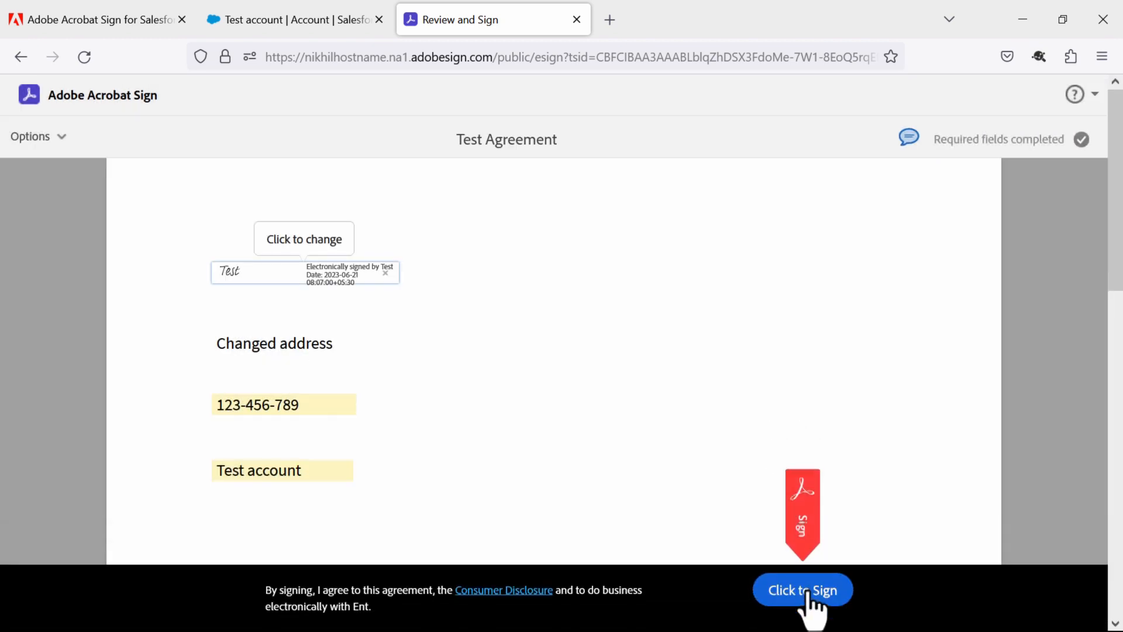
click(804, 592)
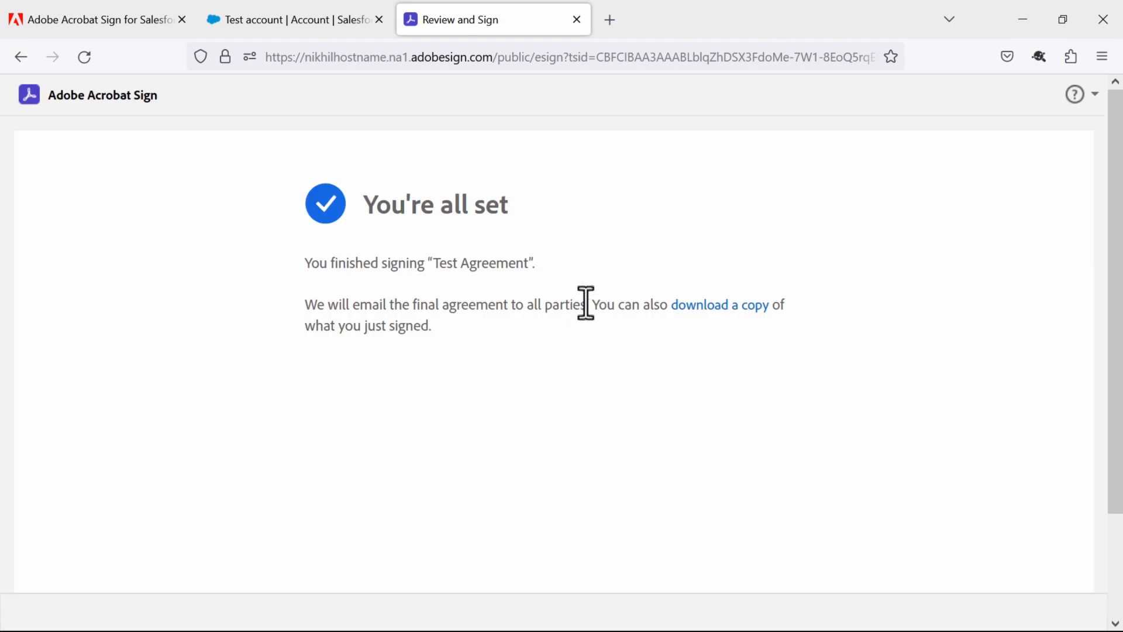
click(291, 19)
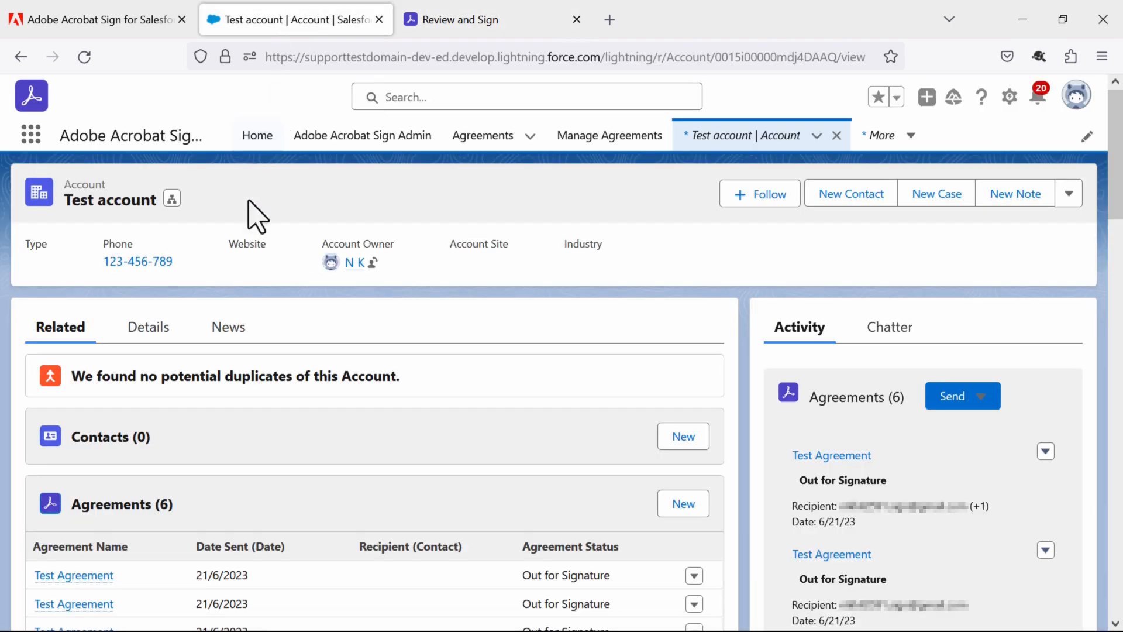
Reload the Test account and check its Billing Address now reads Changed address
click(149, 328)
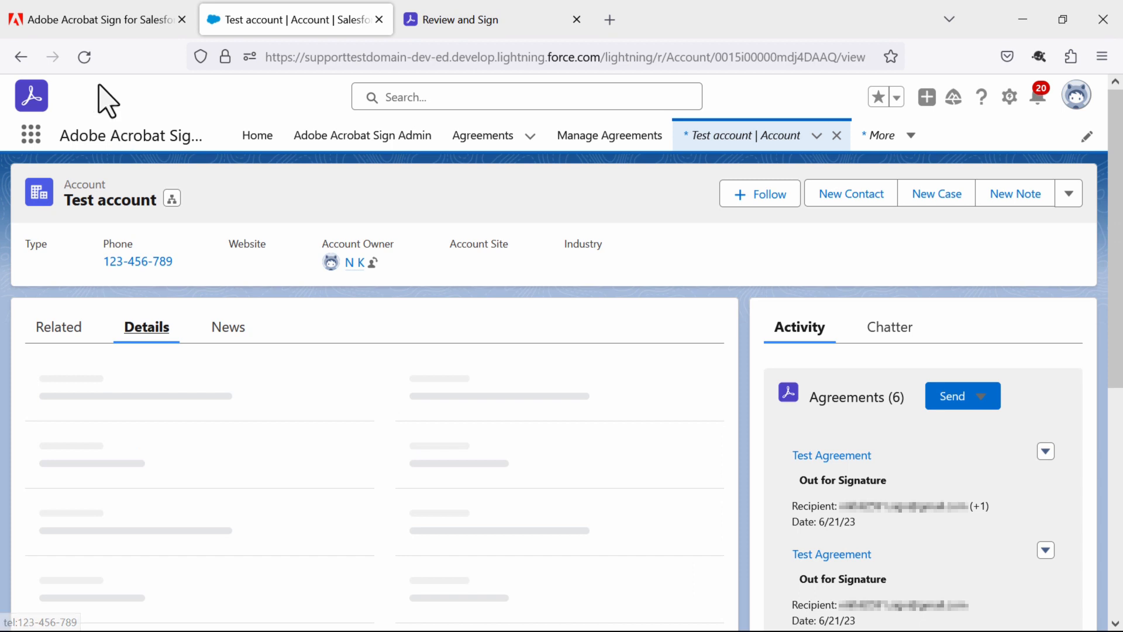
click(86, 57)
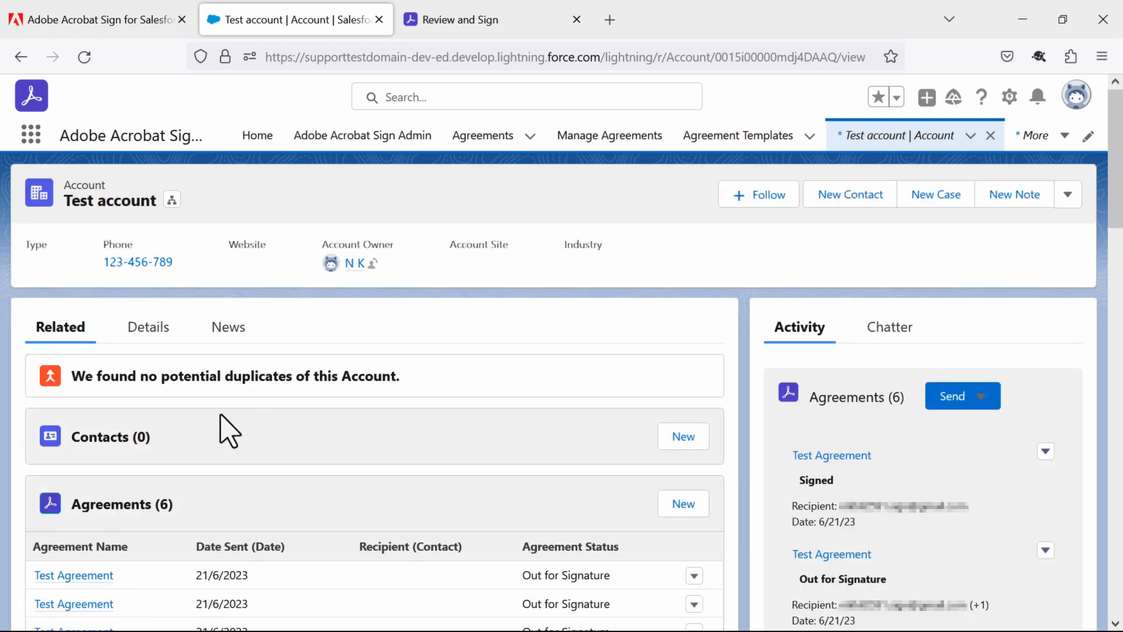
scroll(225, 427, down, 3)
scroll(140, 281, up, 3)
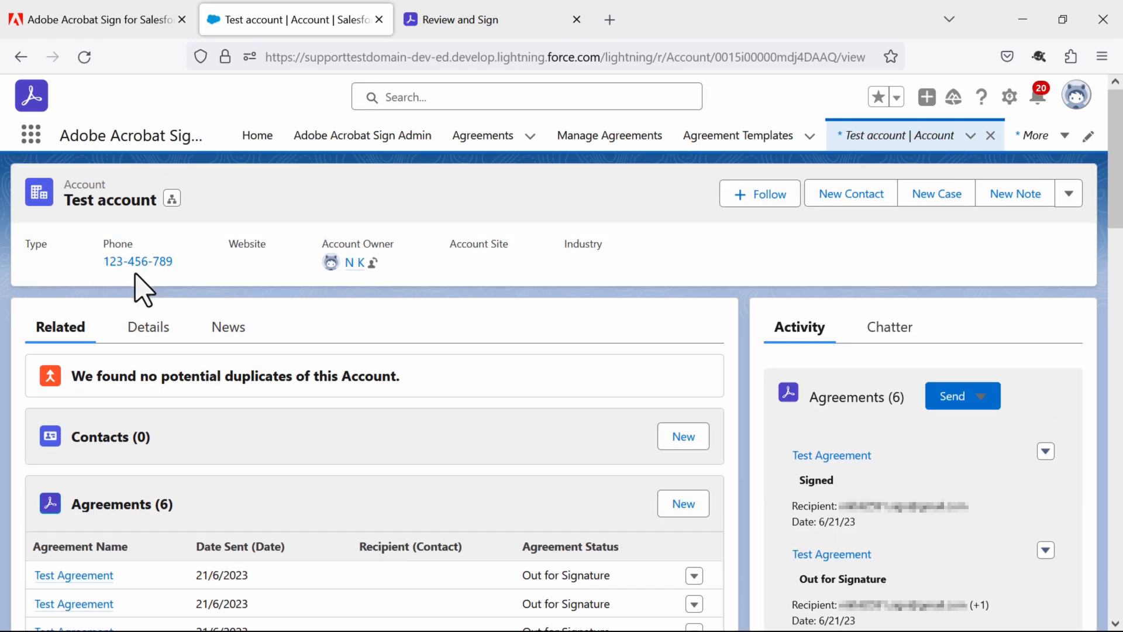
click(147, 333)
scroll(215, 425, down, 6)
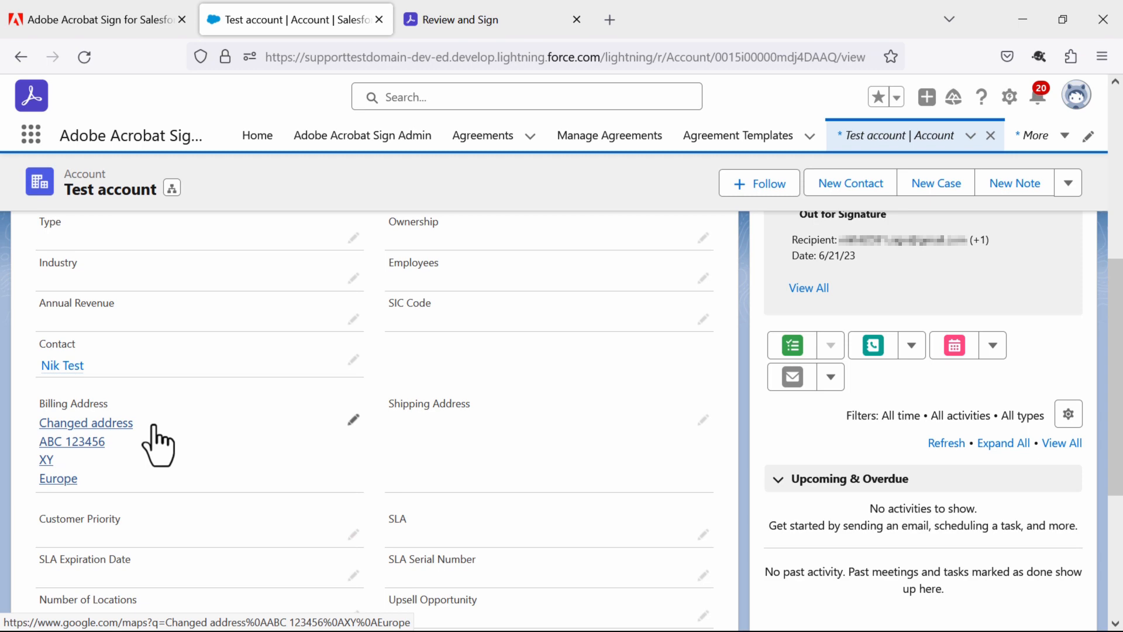
scroll(158, 444, up, 8)
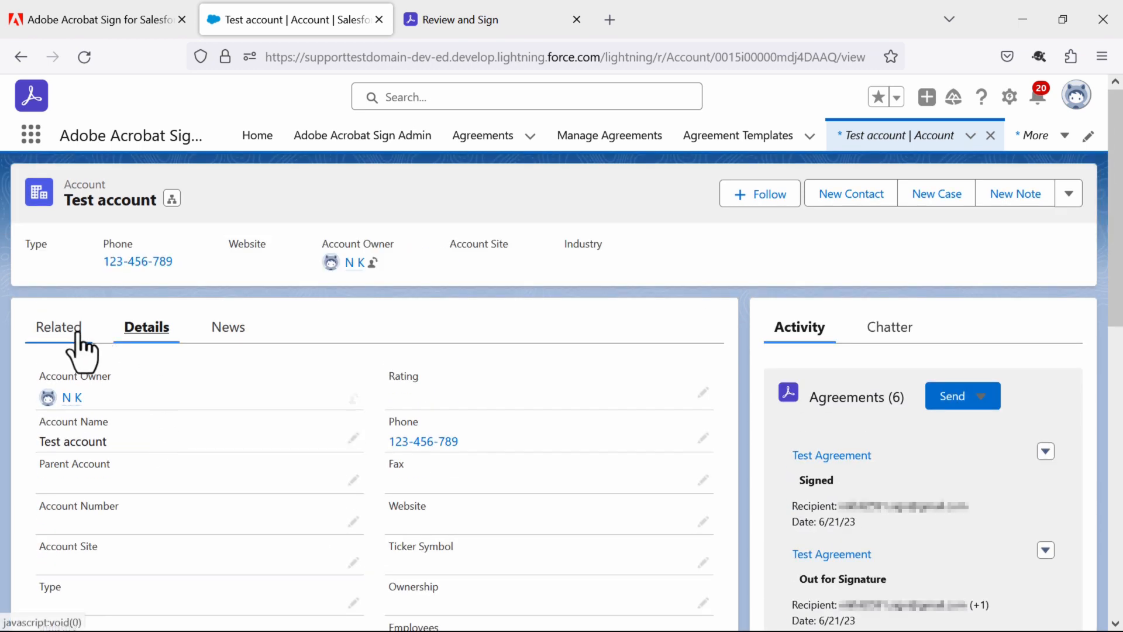
Review the Related lists for the signed Test Agreement and its signed PDF in Files
click(77, 334)
scroll(114, 363, down, 6)
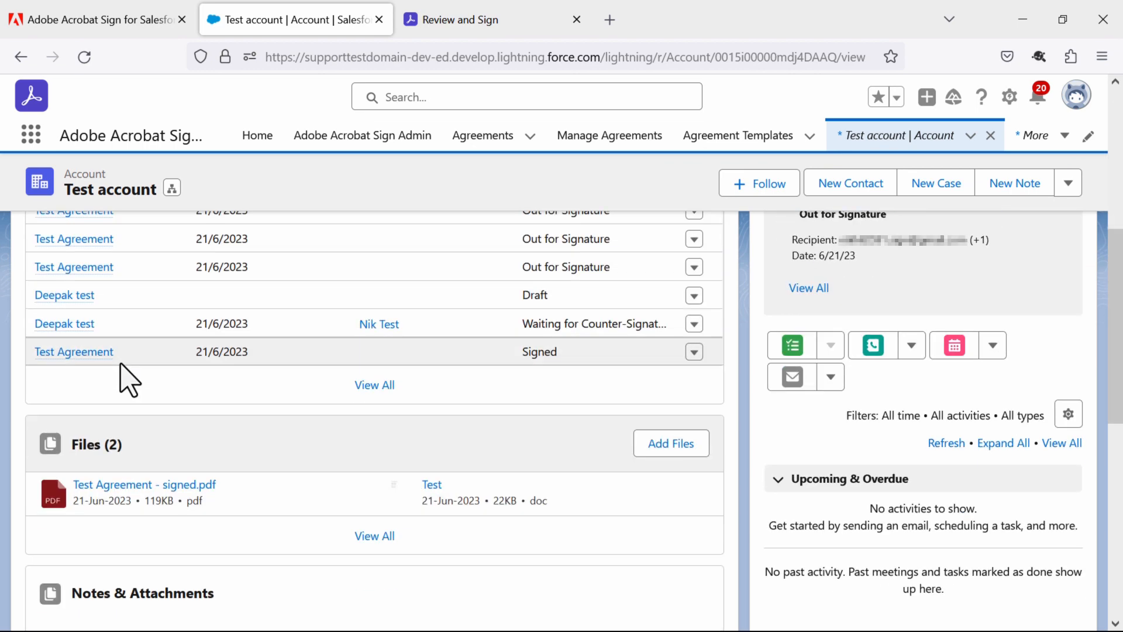
scroll(126, 386, down, 3)
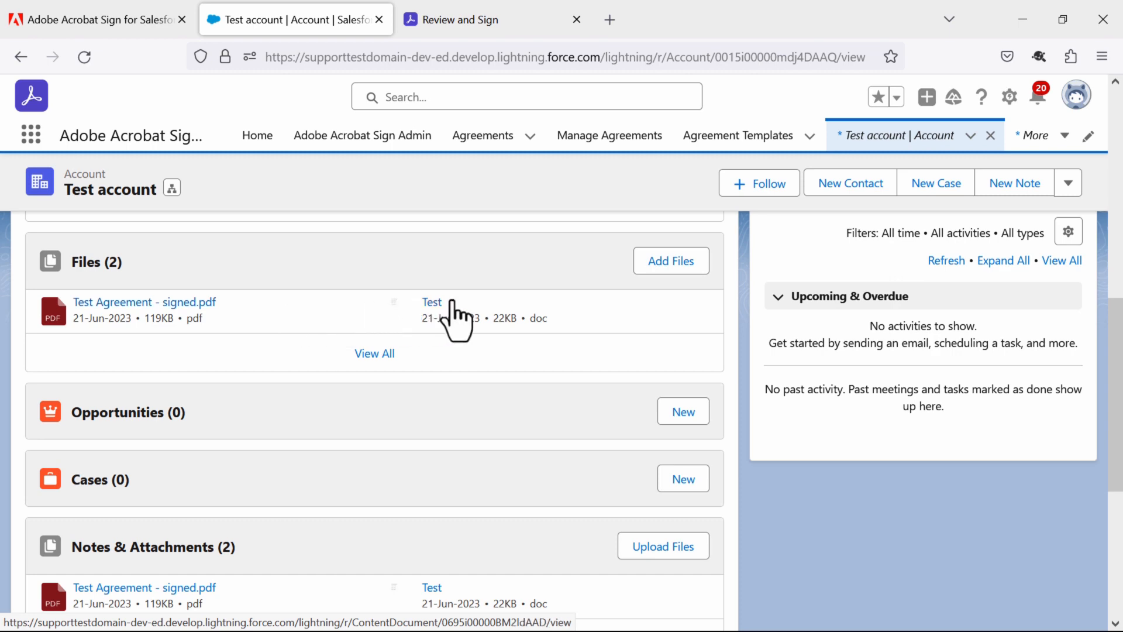
scroll(452, 316, up, 9)
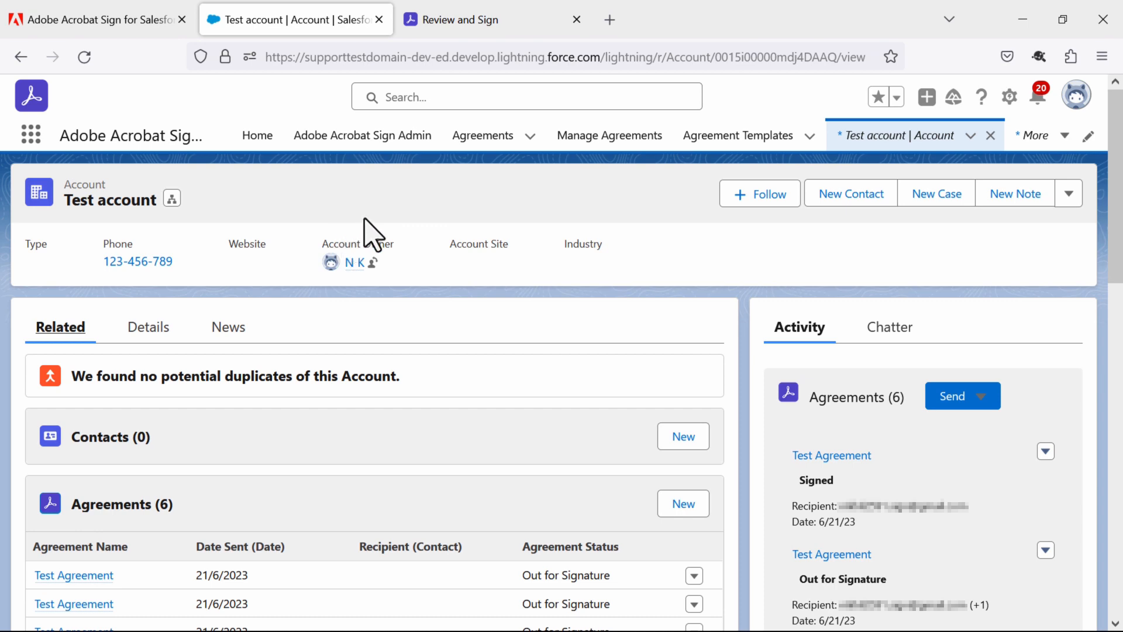
From the Agreements tab, start a New list view via the List View Controls menu
click(485, 138)
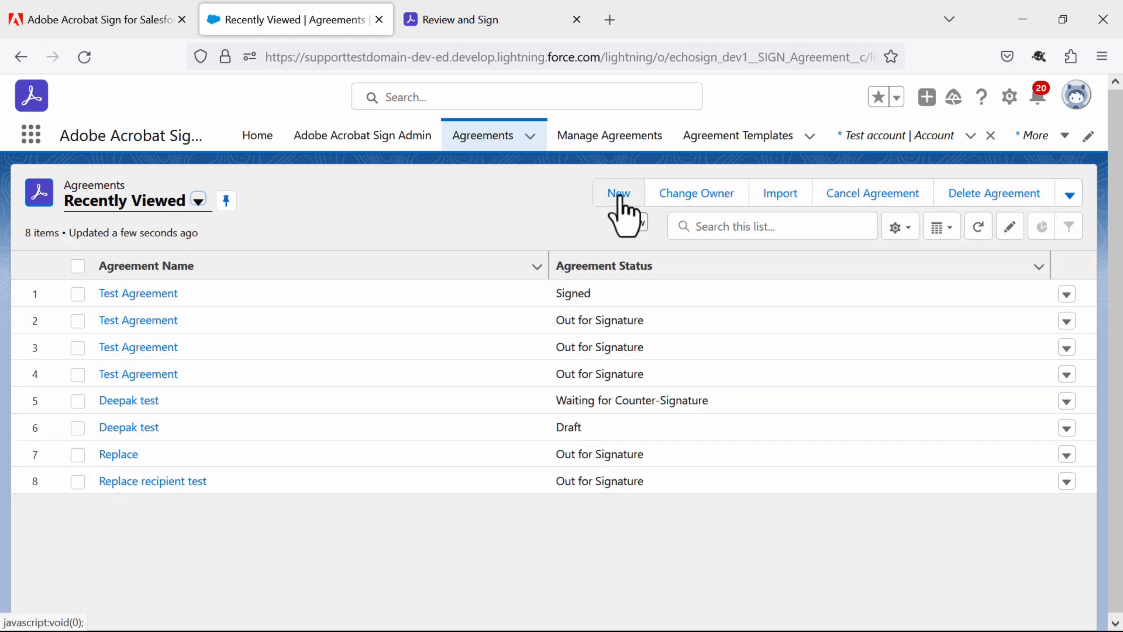
click(897, 228)
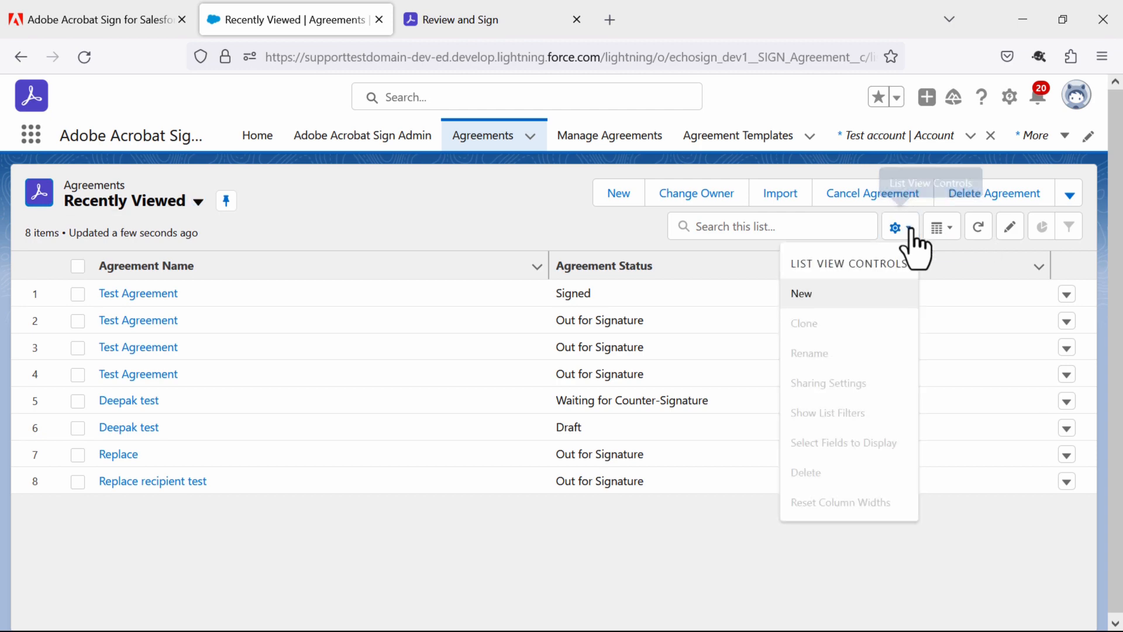
click(821, 295)
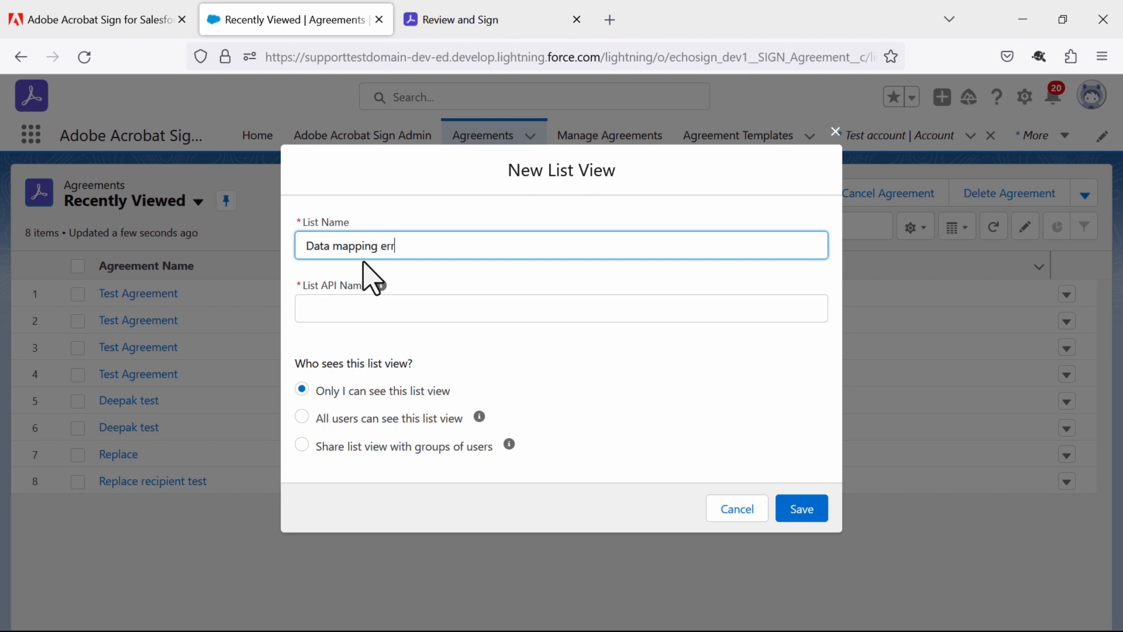
Save the Agreements list view as 'Data mapping error view' with its API name auto-filled
click(335, 307)
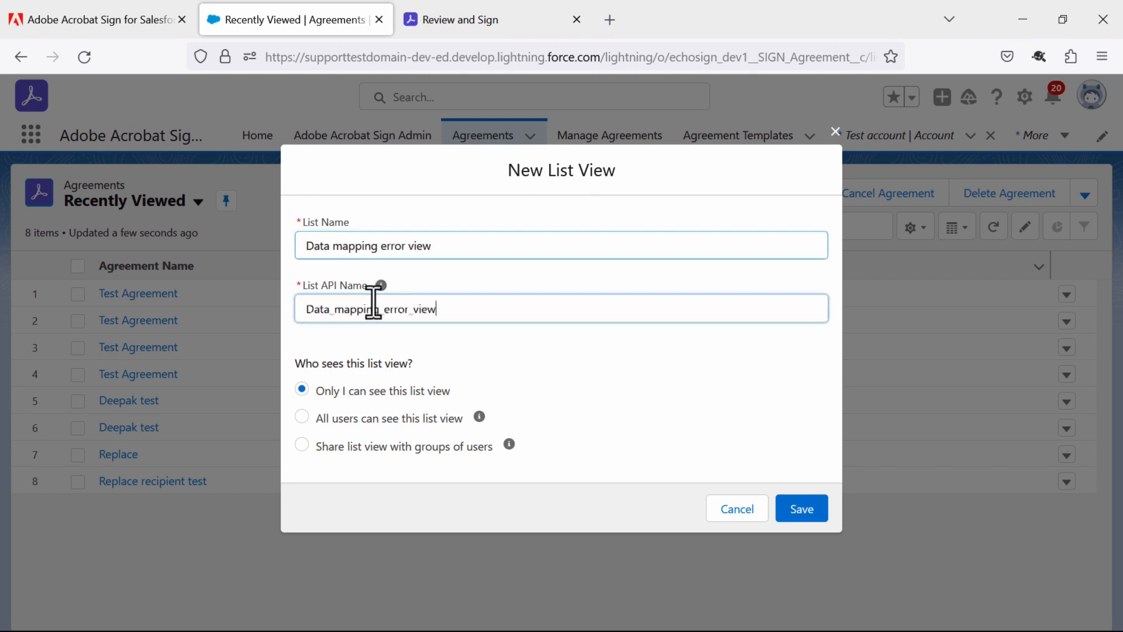
click(810, 508)
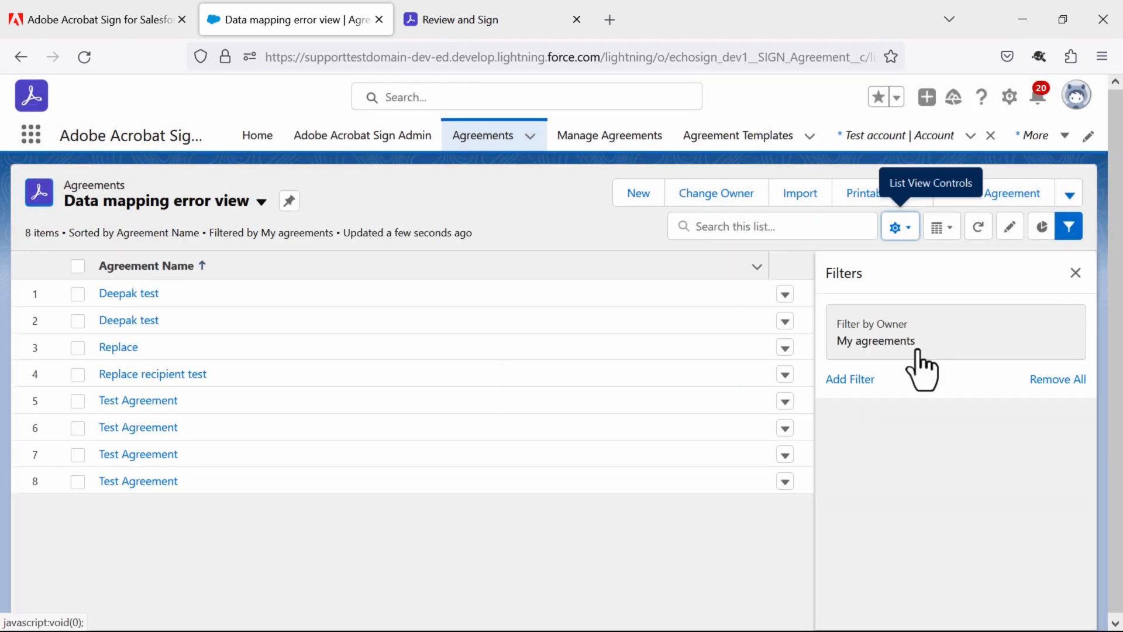
Add a Record ID equals filter to the Data mapping error view
click(862, 380)
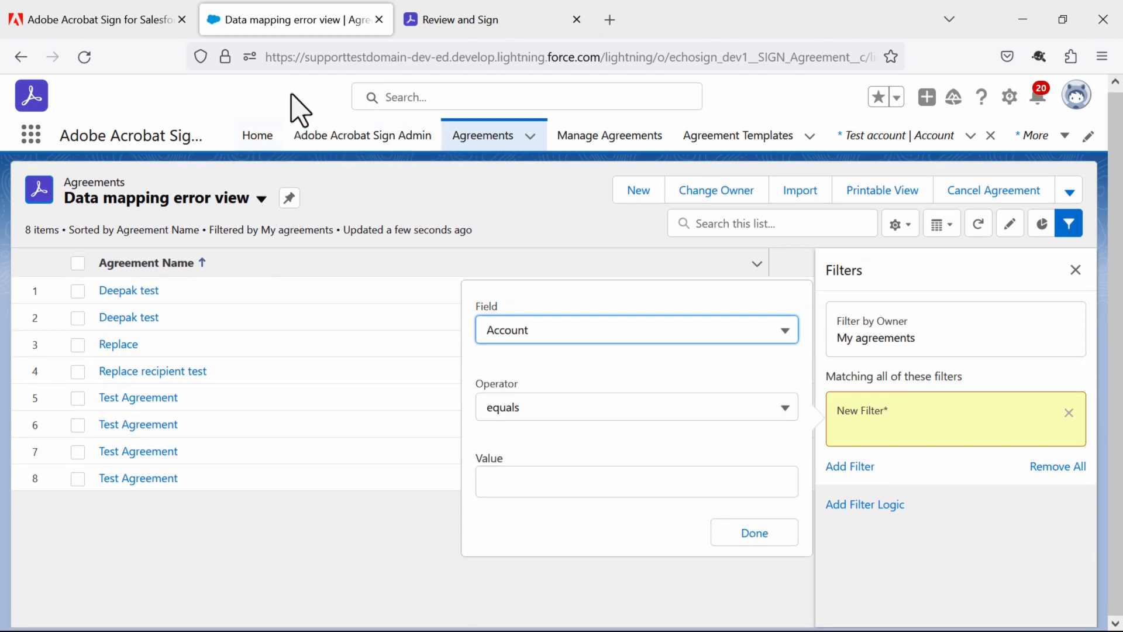
click(565, 340)
scroll(560, 458, down, 3)
scroll(561, 459, down, 10)
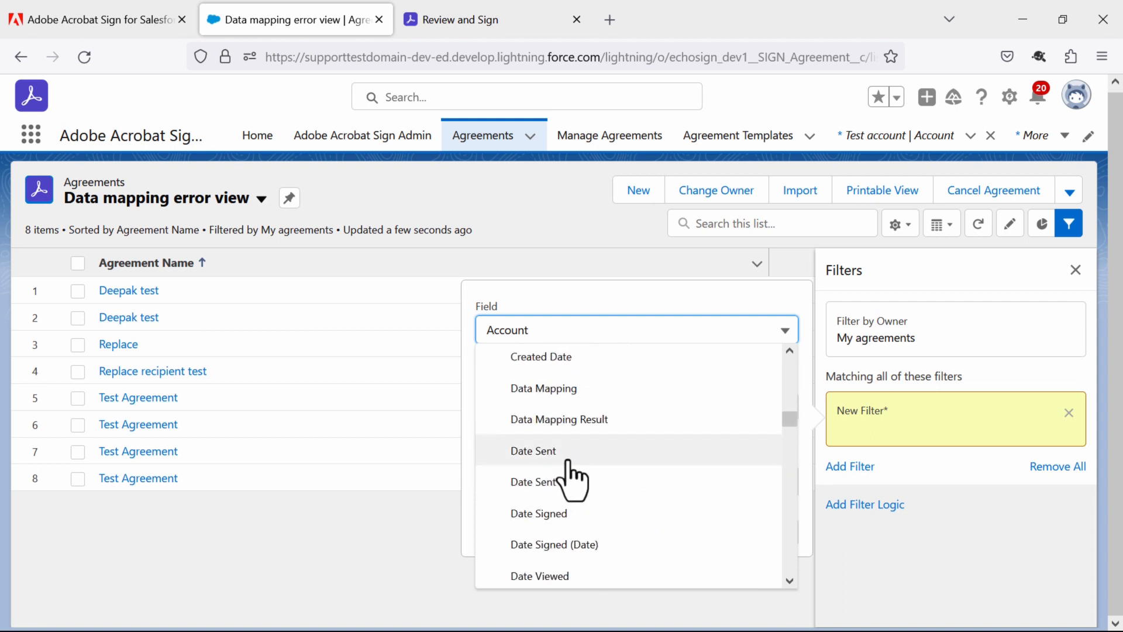
scroll(566, 475, down, 5)
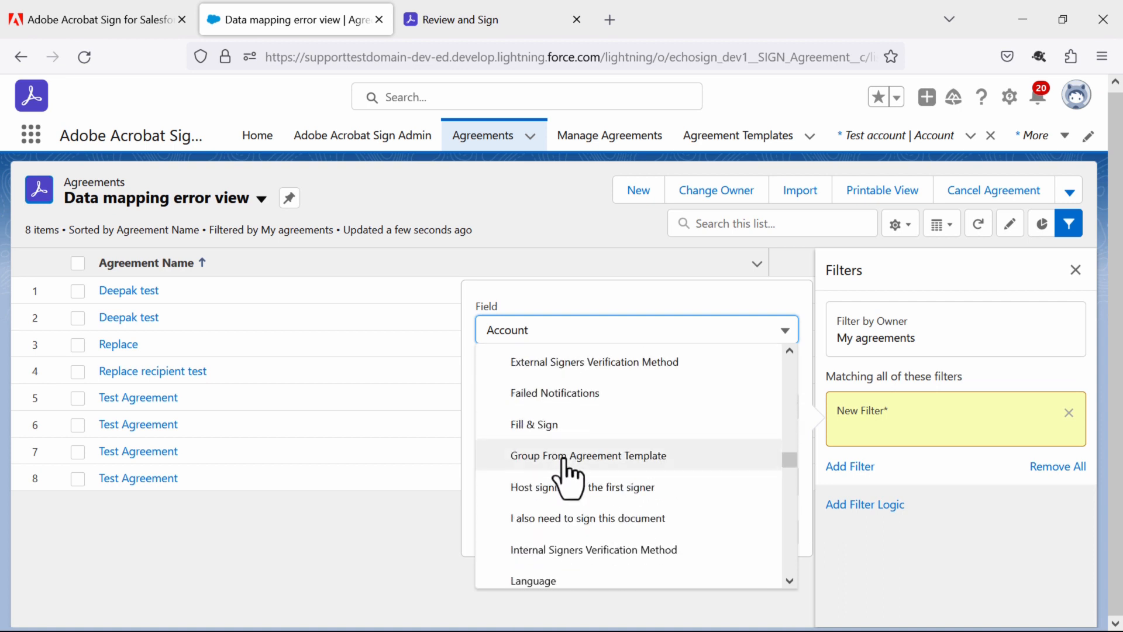
scroll(563, 470, down, 3)
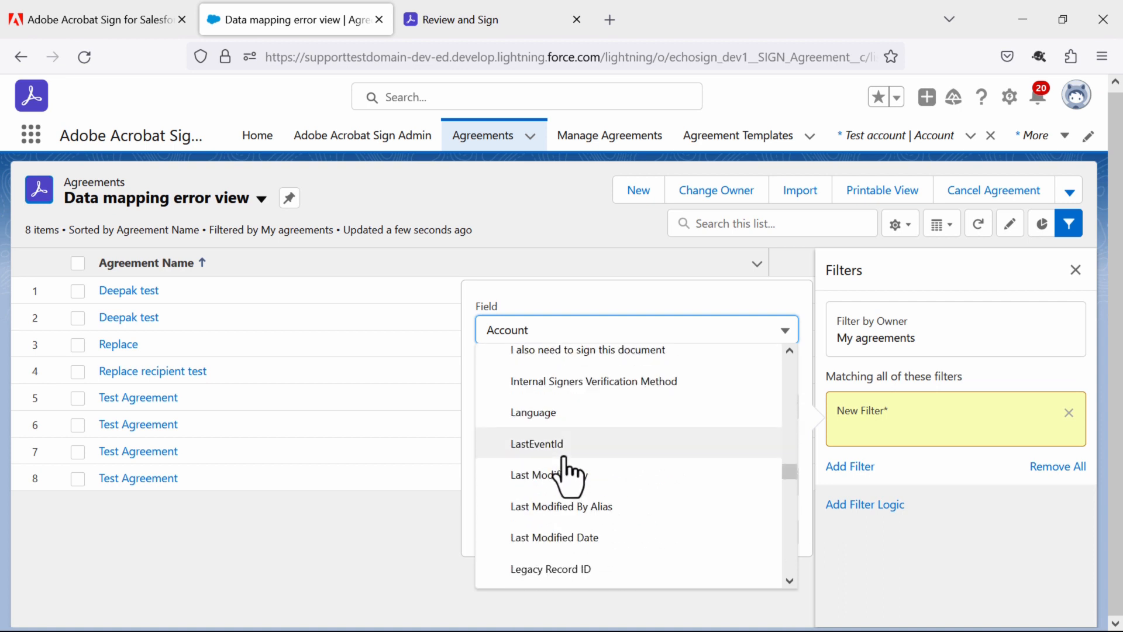
scroll(566, 475, down, 8)
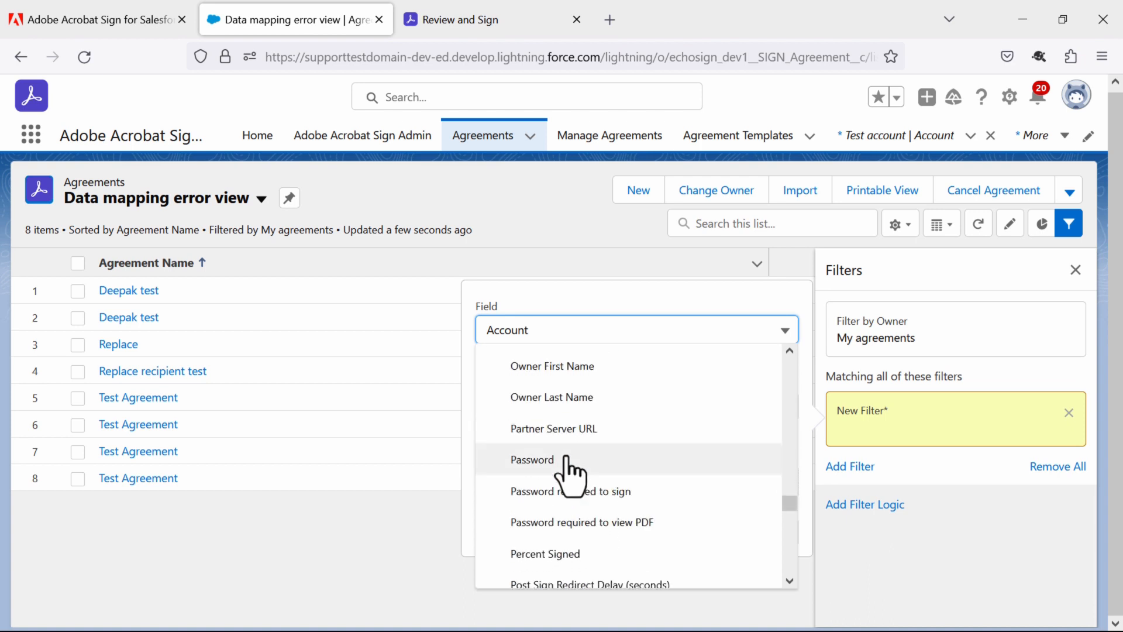
scroll(567, 457, down, 8)
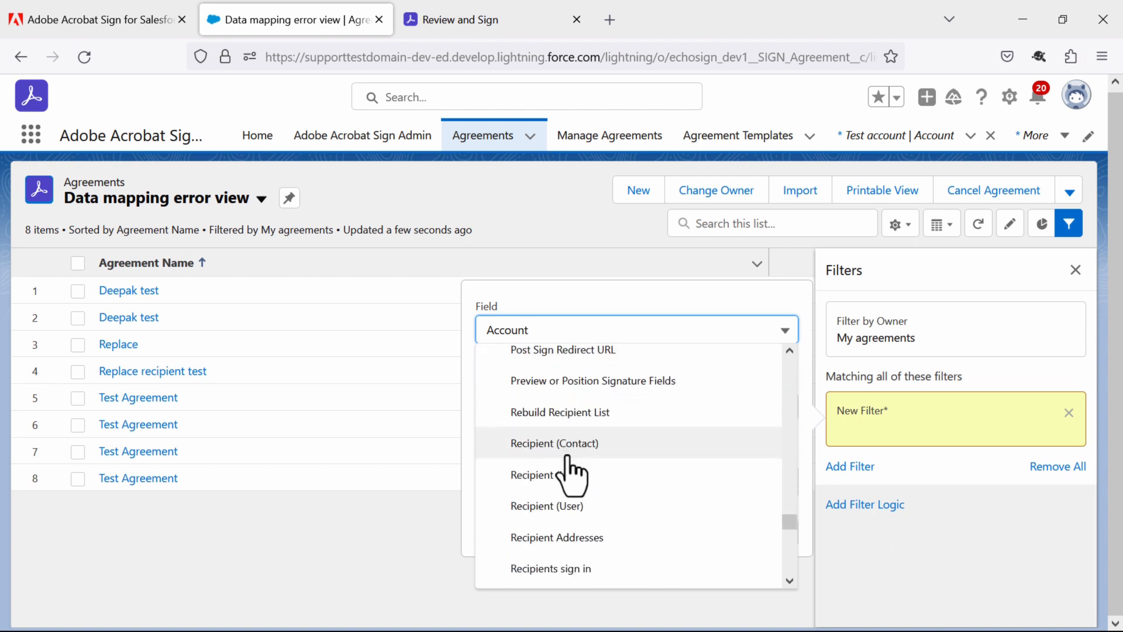
scroll(570, 475, down, 3)
click(566, 468)
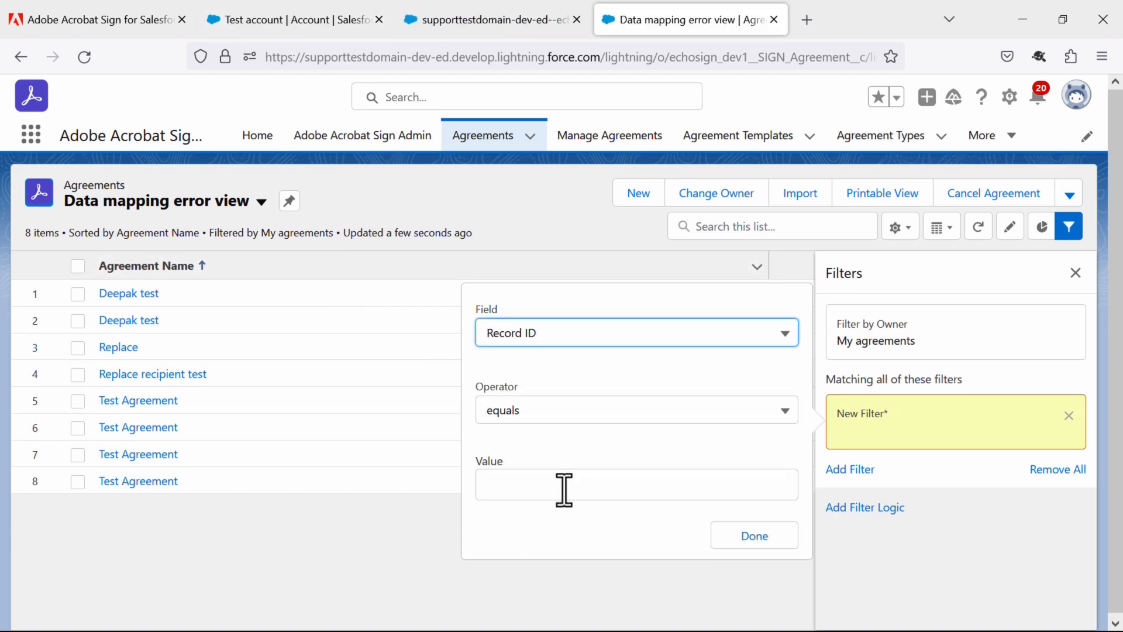
click(564, 489)
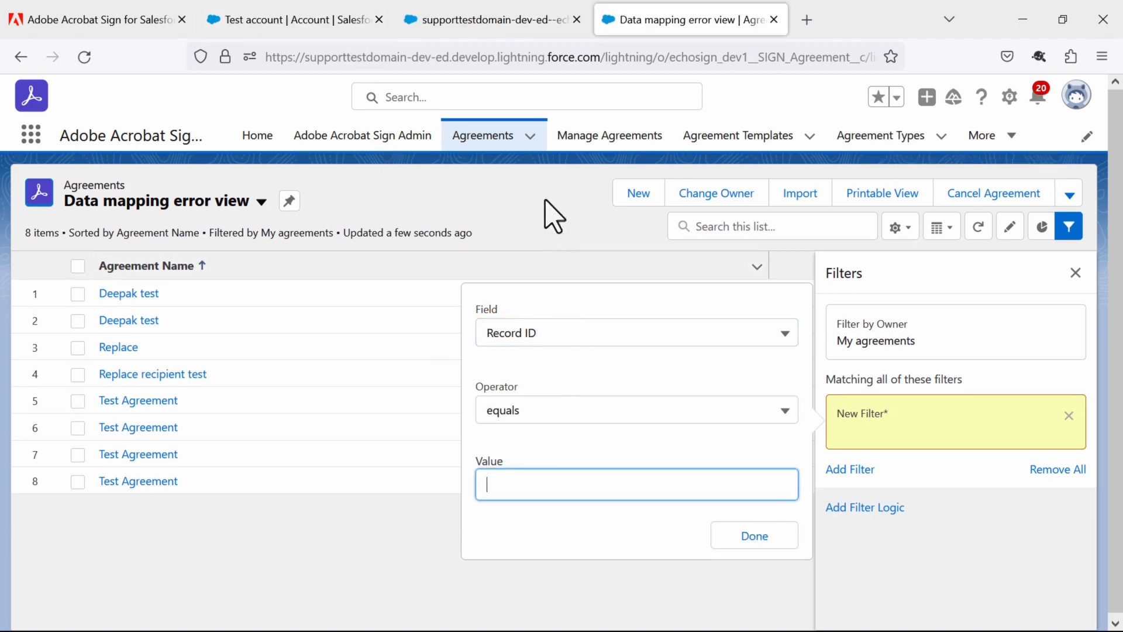
Use the Test Agreement's record ID from its URL as the filter value and save
click(520, 29)
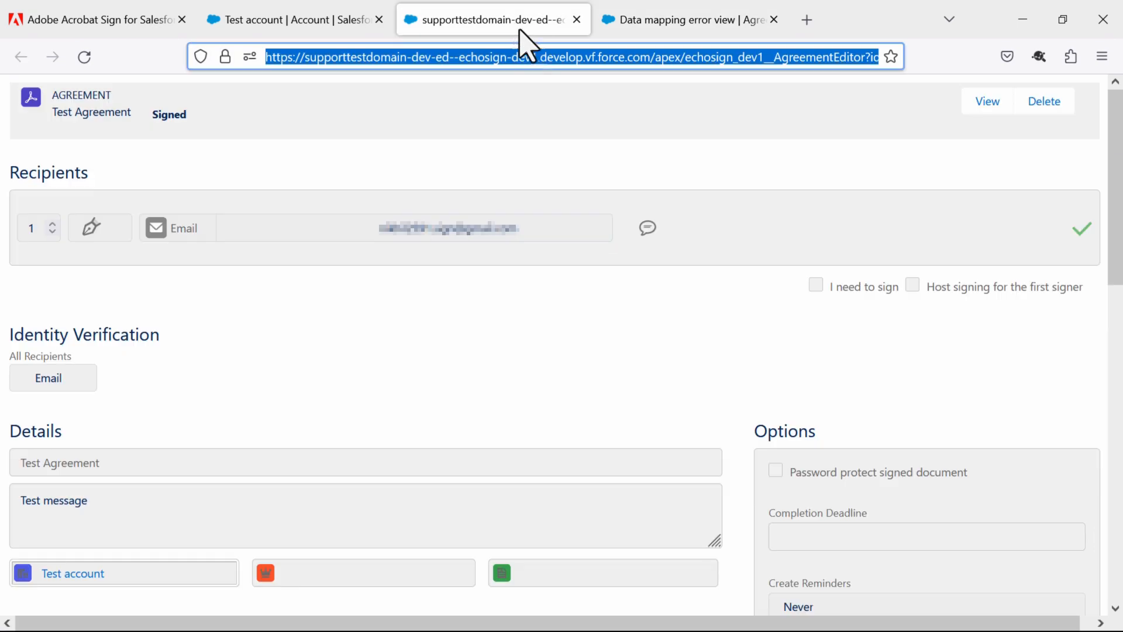
click(817, 58)
double_click(814, 56)
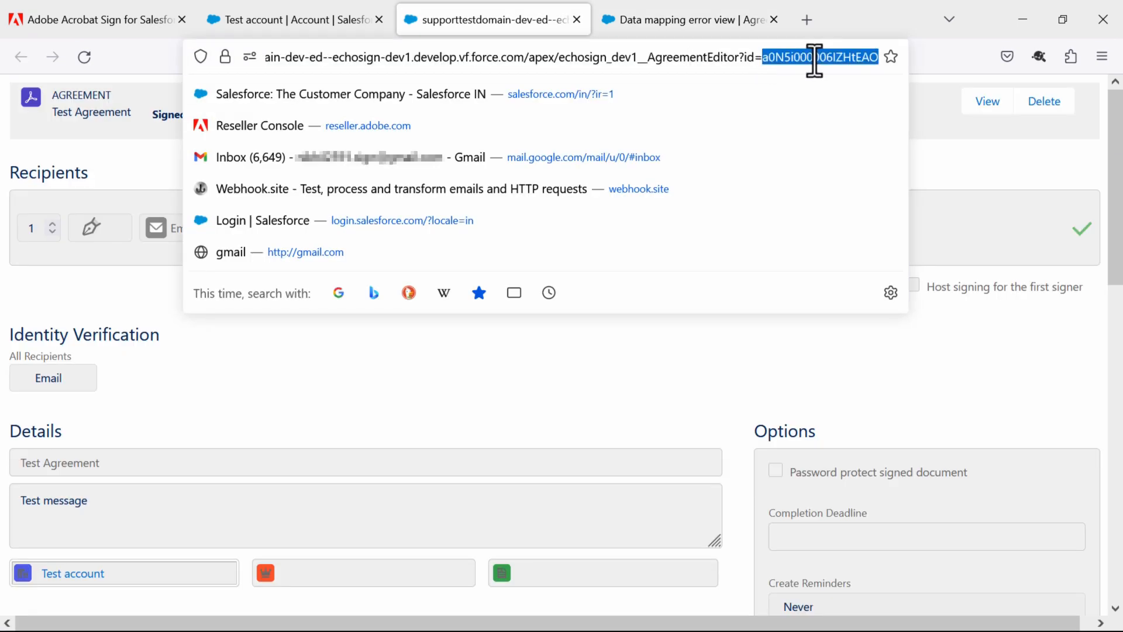
click(531, 388)
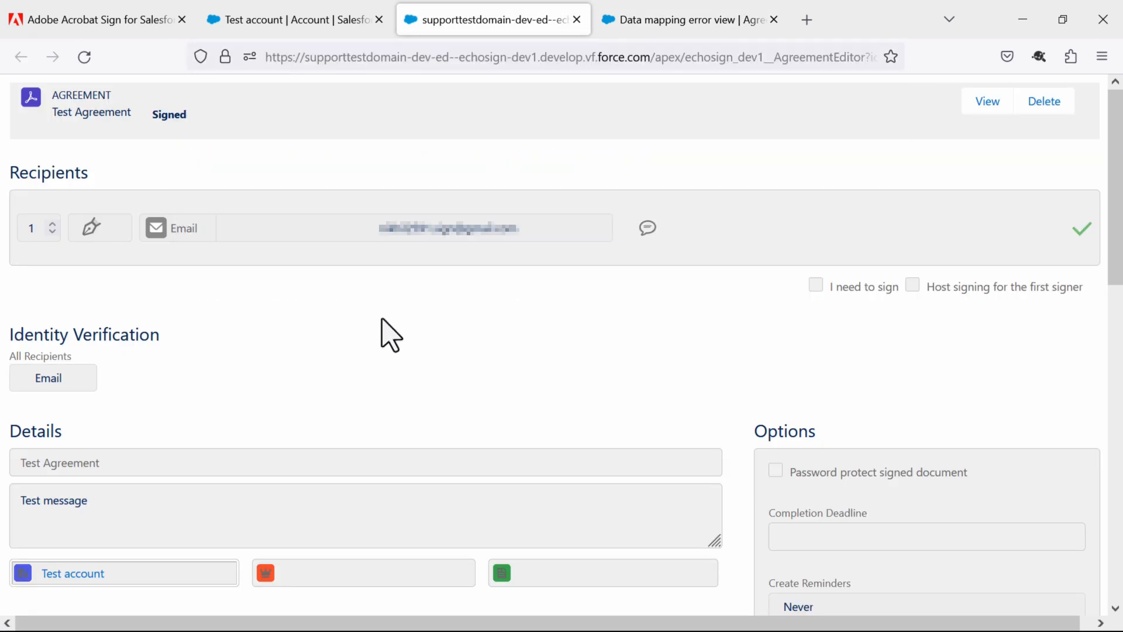
click(305, 12)
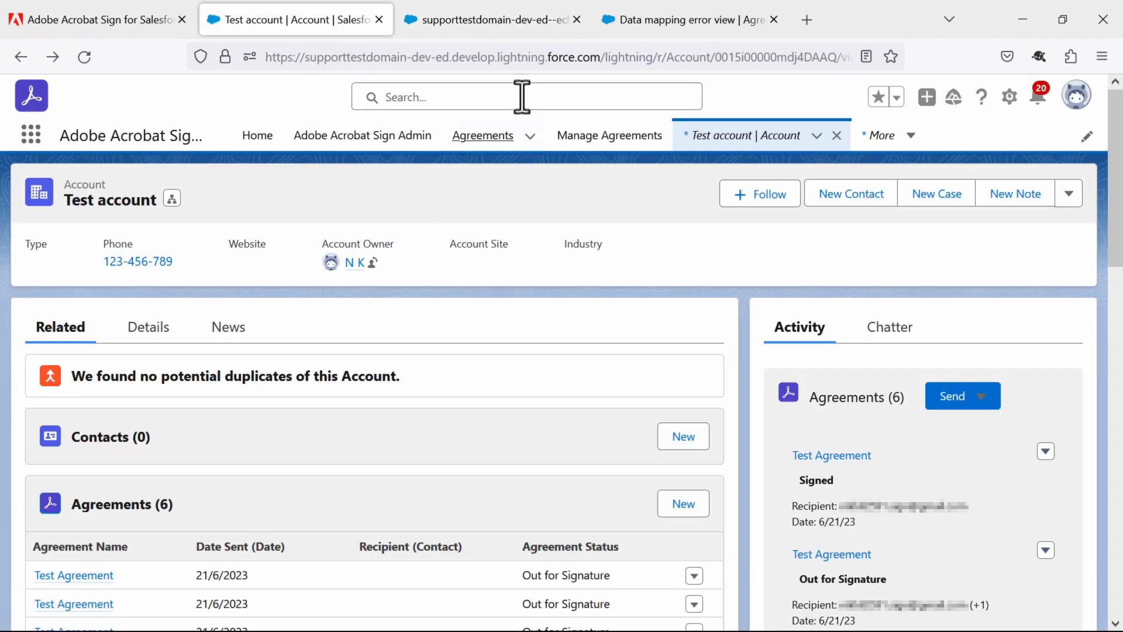
click(655, 20)
text(a0N5i000006IZHtEAO)
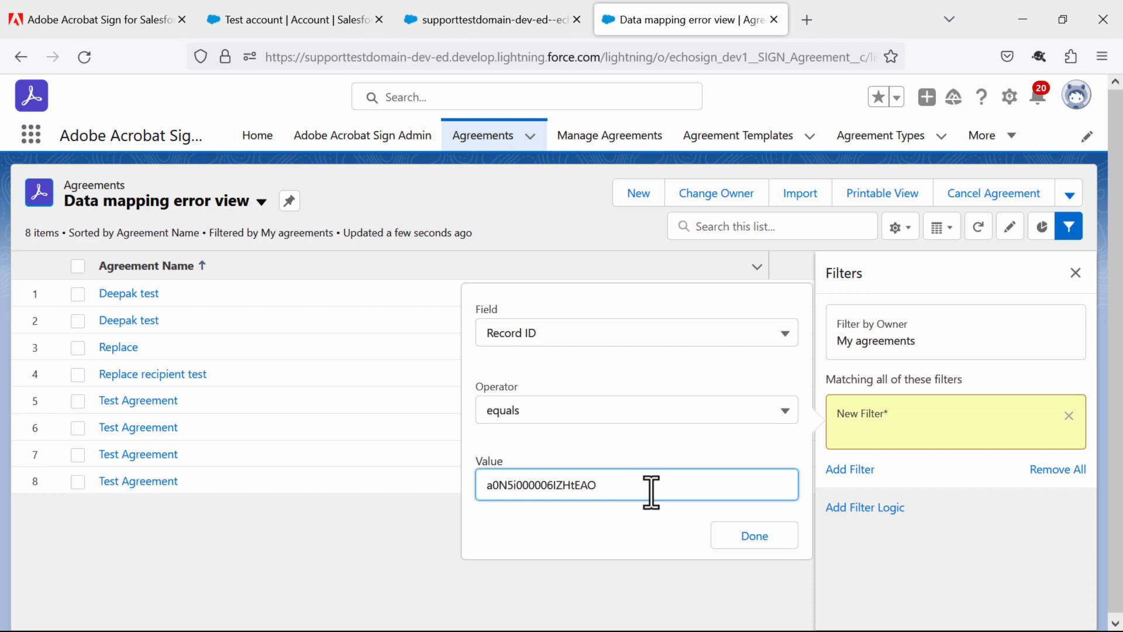
click(761, 536)
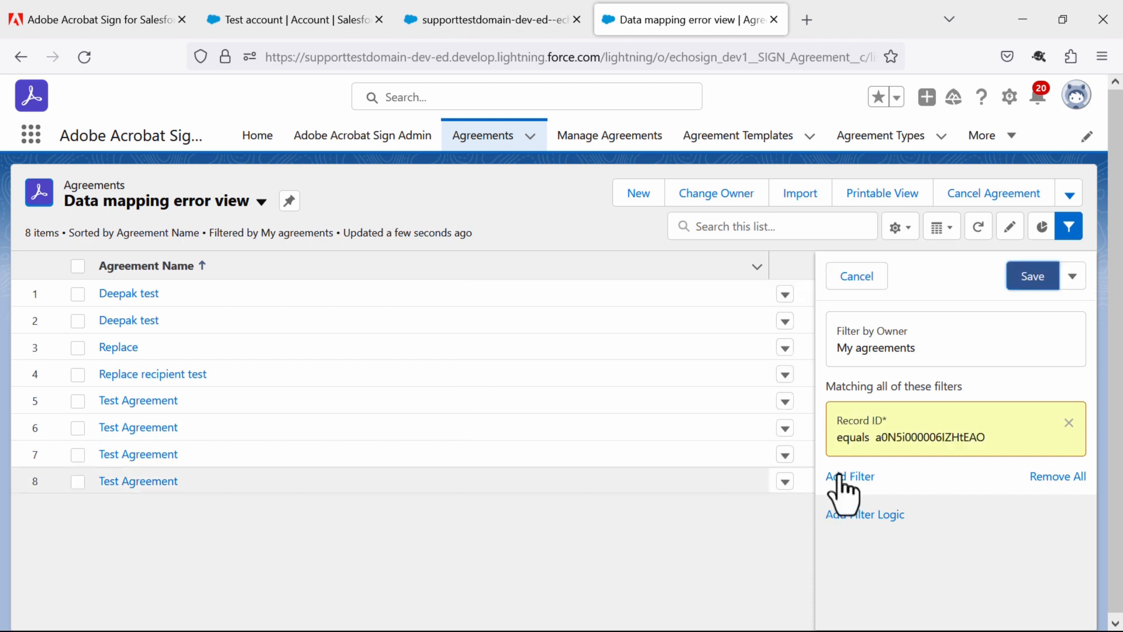
click(1030, 282)
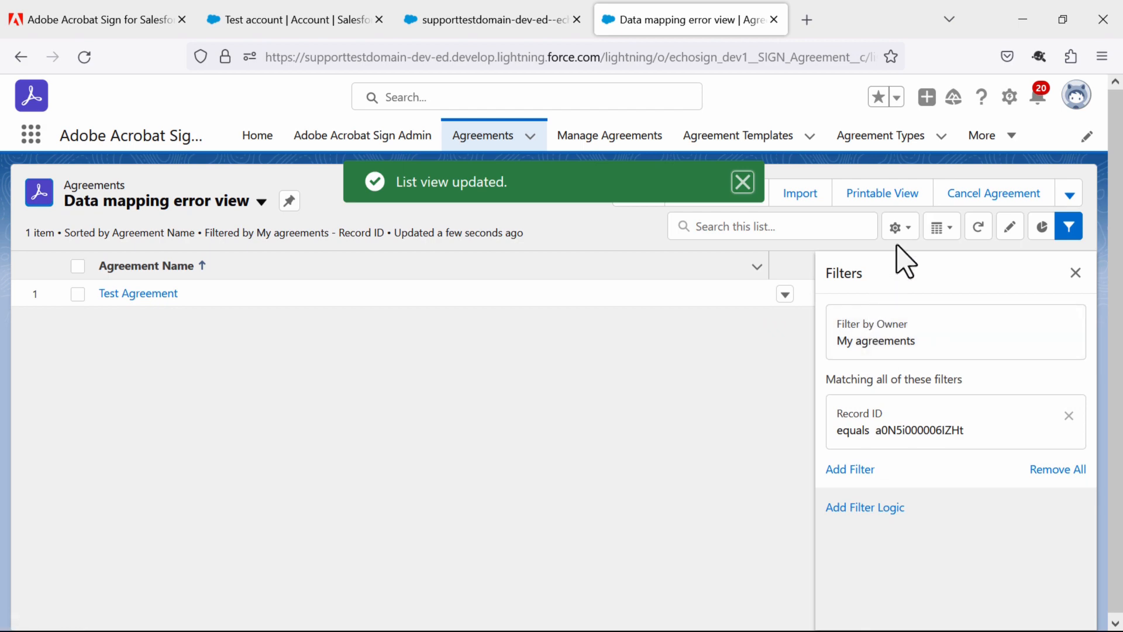
Add Data Mapping, Data Mapping Error and Data Mapping Result to the visible fields
click(899, 228)
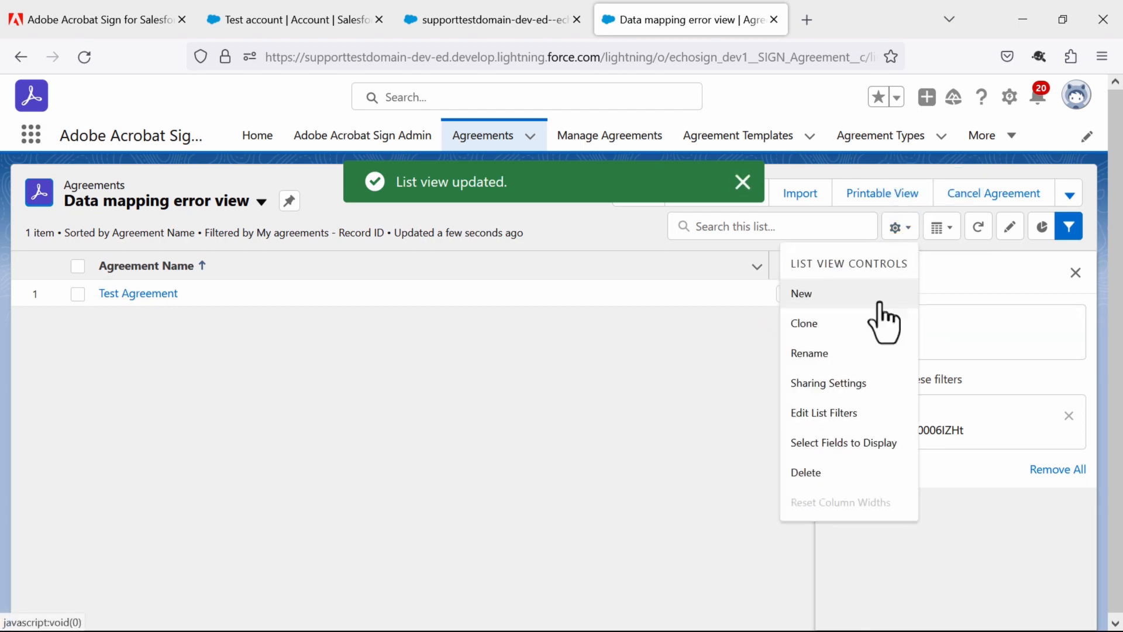
click(837, 445)
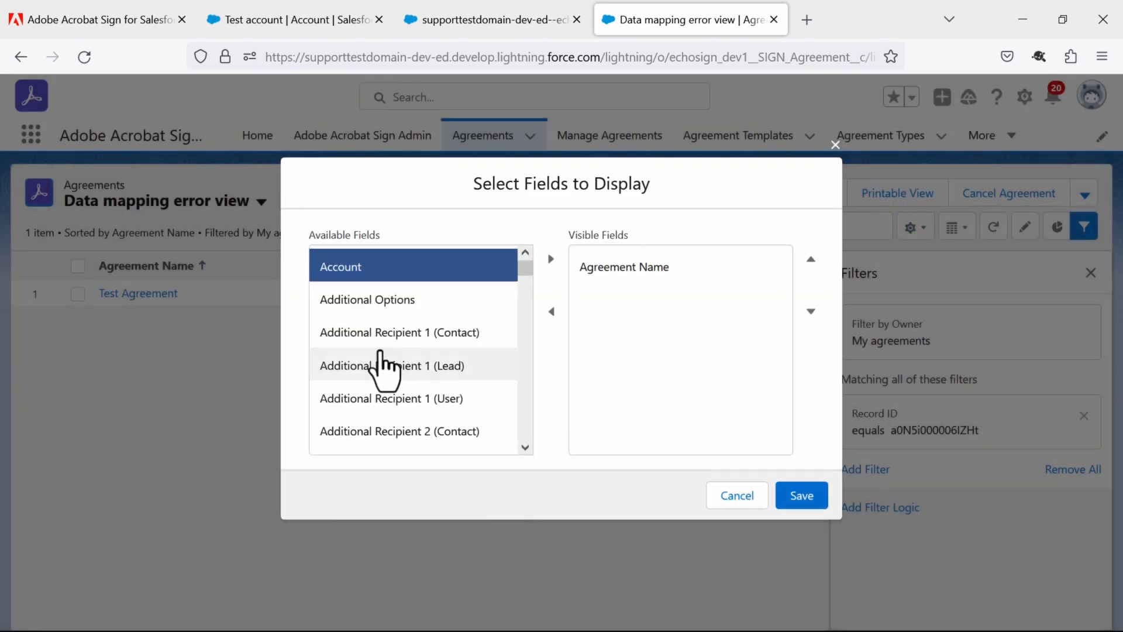
scroll(380, 354, down, 10)
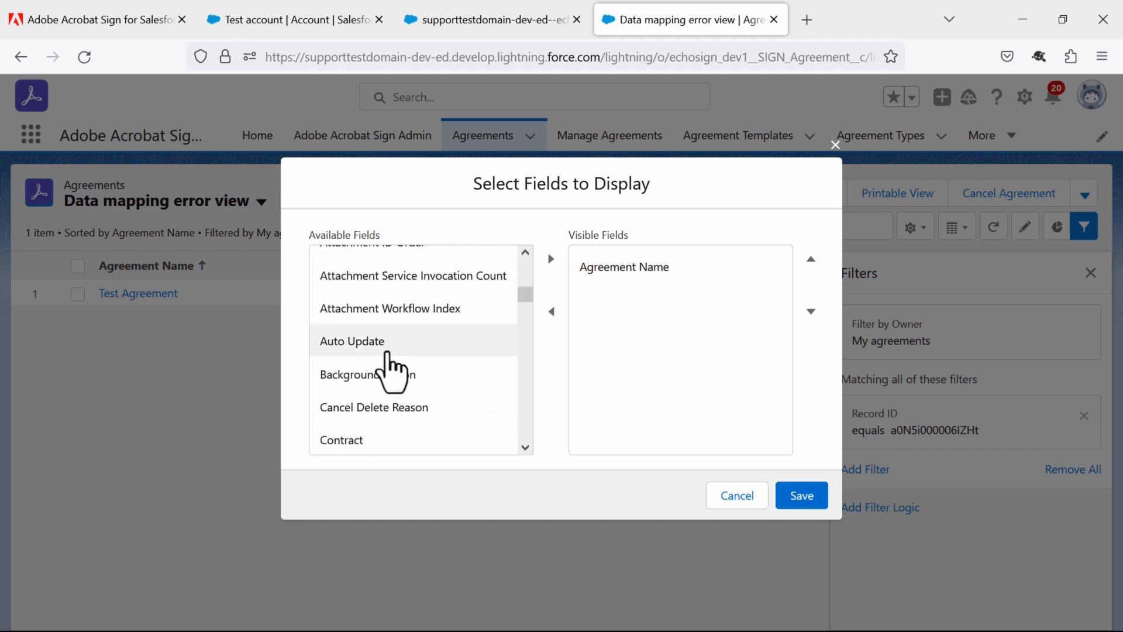
scroll(388, 354, down, 8)
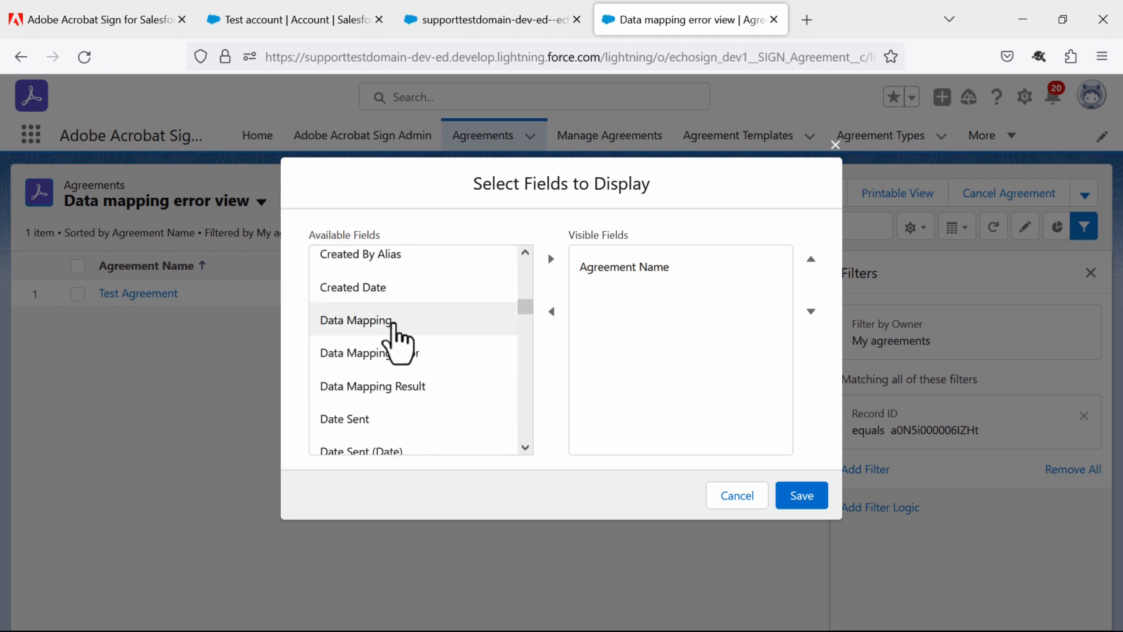
click(393, 325)
click(550, 258)
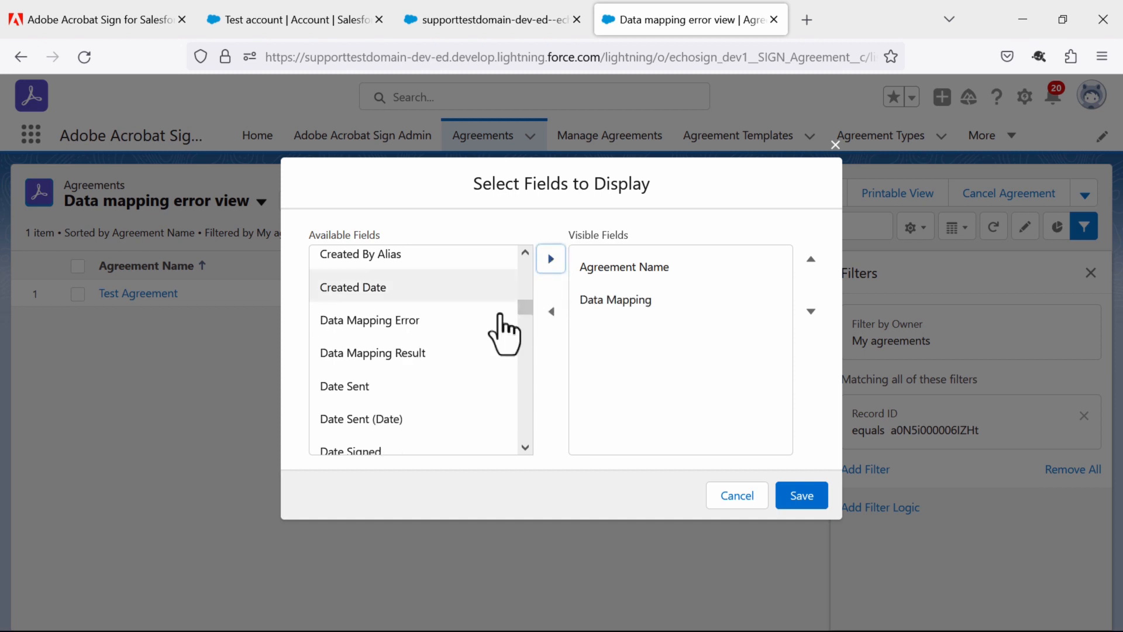
click(409, 320)
click(550, 259)
click(457, 321)
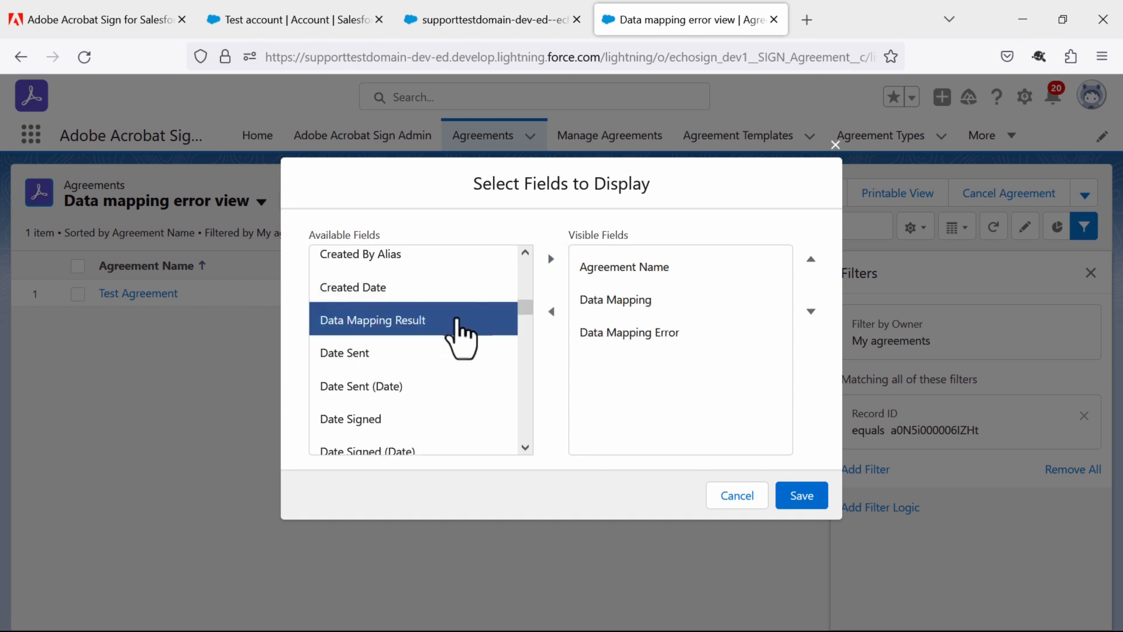
click(550, 258)
Add Trigger Data Mapping to the visible fields and save the column selection
scroll(414, 376, down, 3)
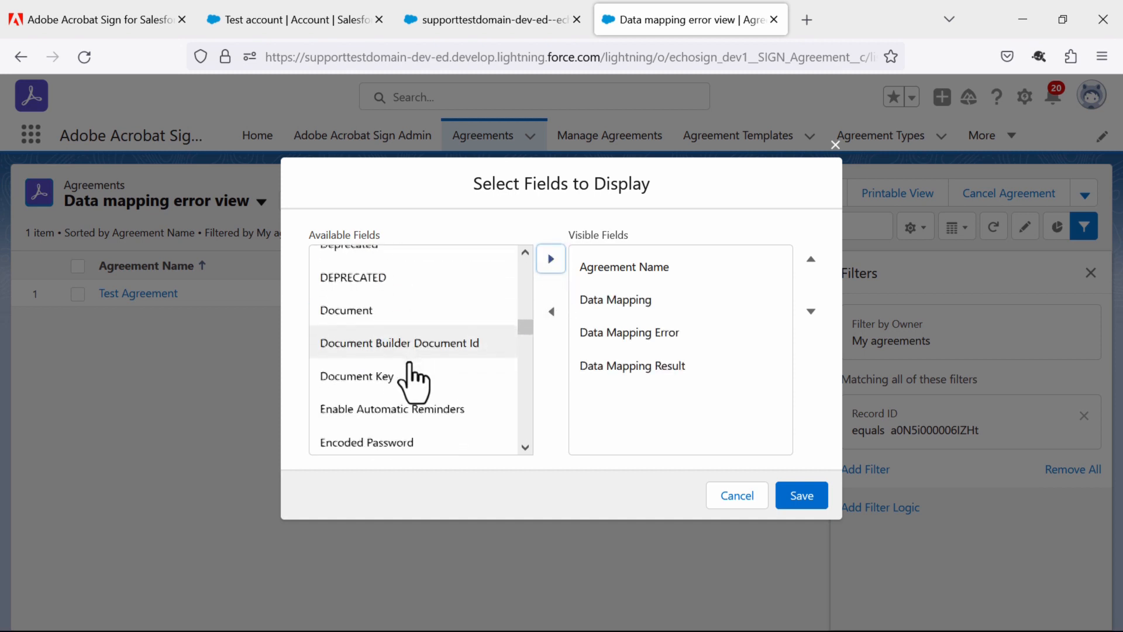
scroll(410, 364, down, 15)
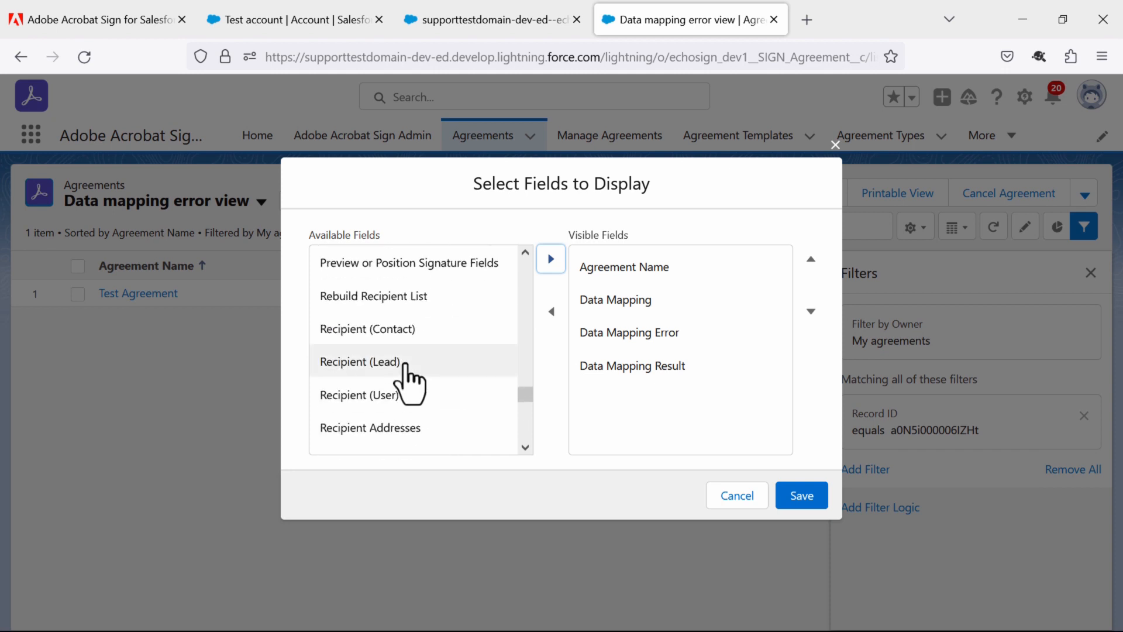
scroll(405, 365, down, 10)
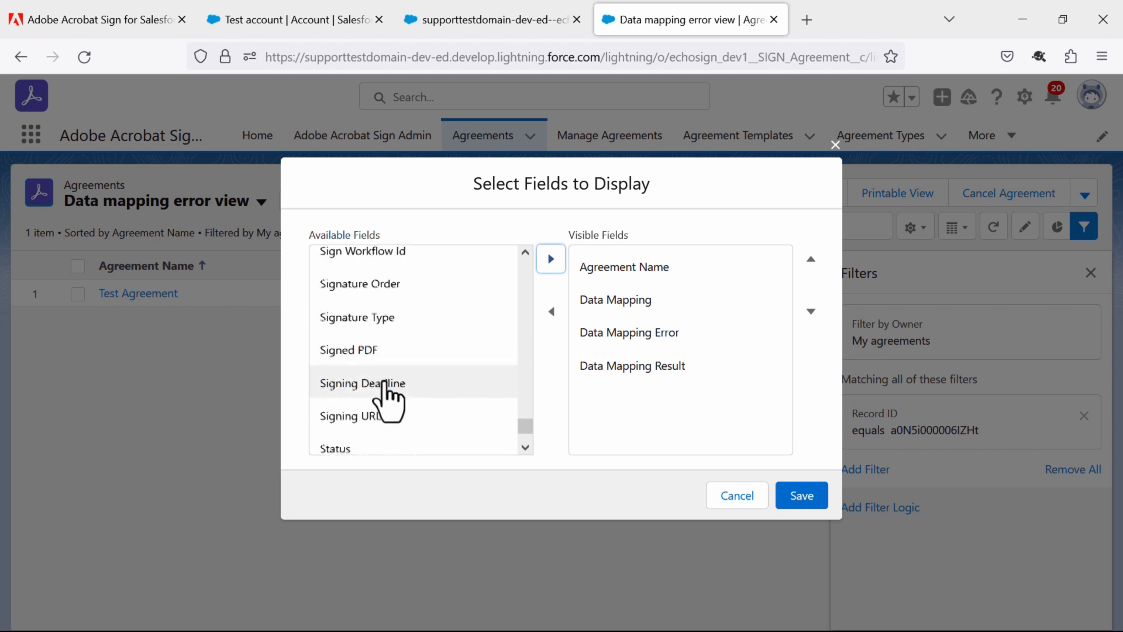
scroll(386, 385, down, 3)
click(391, 405)
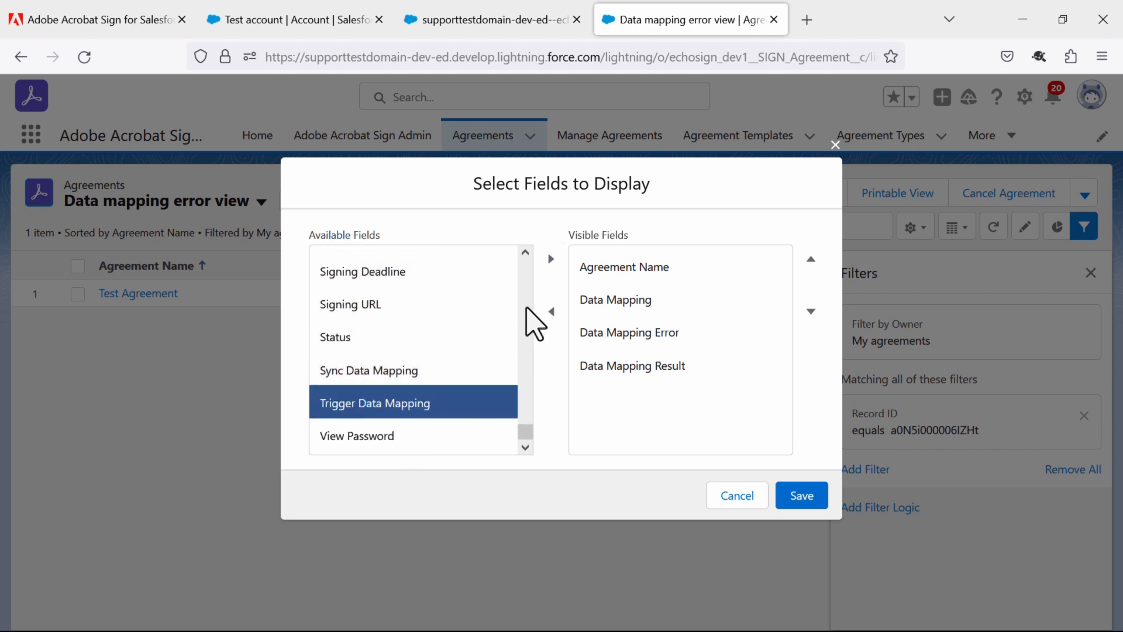
click(550, 259)
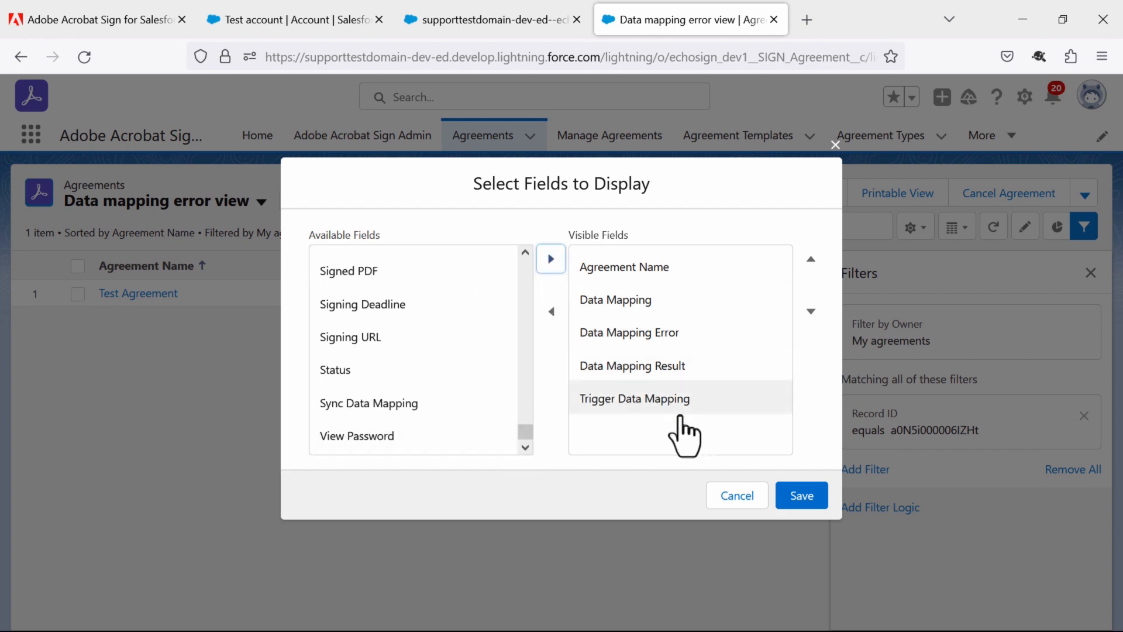
click(801, 496)
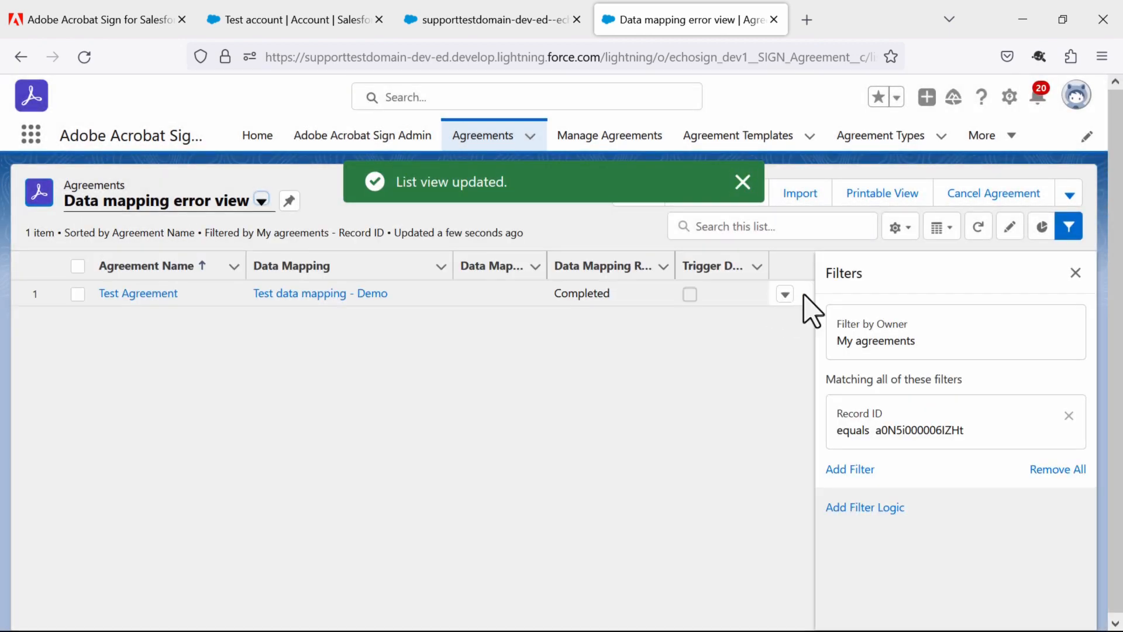
Tick Trigger Data Mapping for the Test Agreement via inline edit and save the change
click(1074, 273)
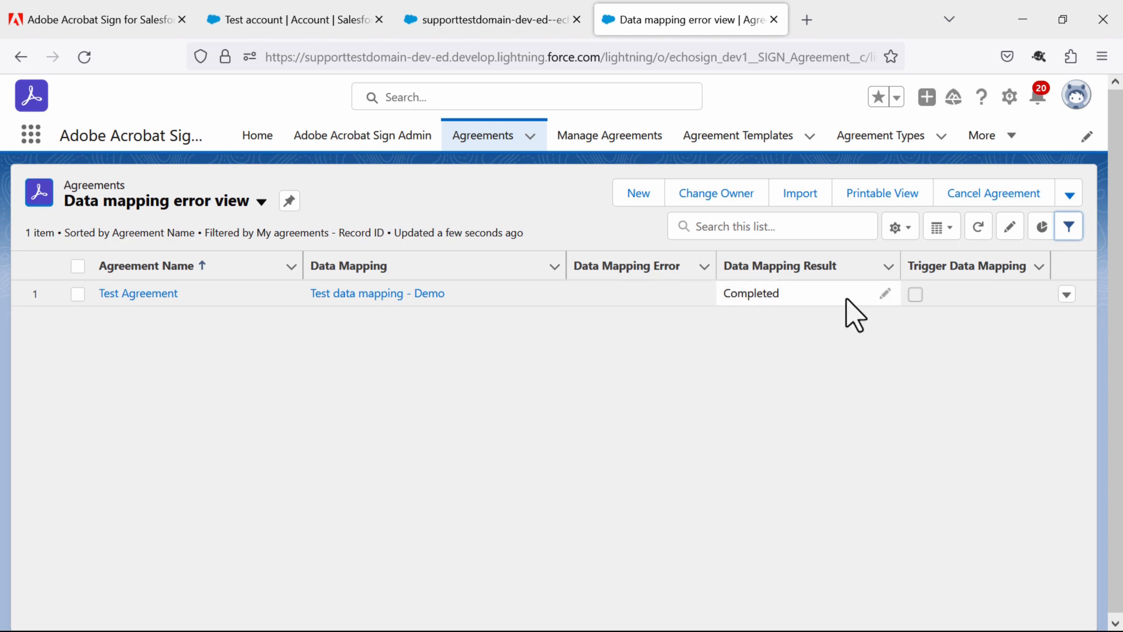
click(914, 294)
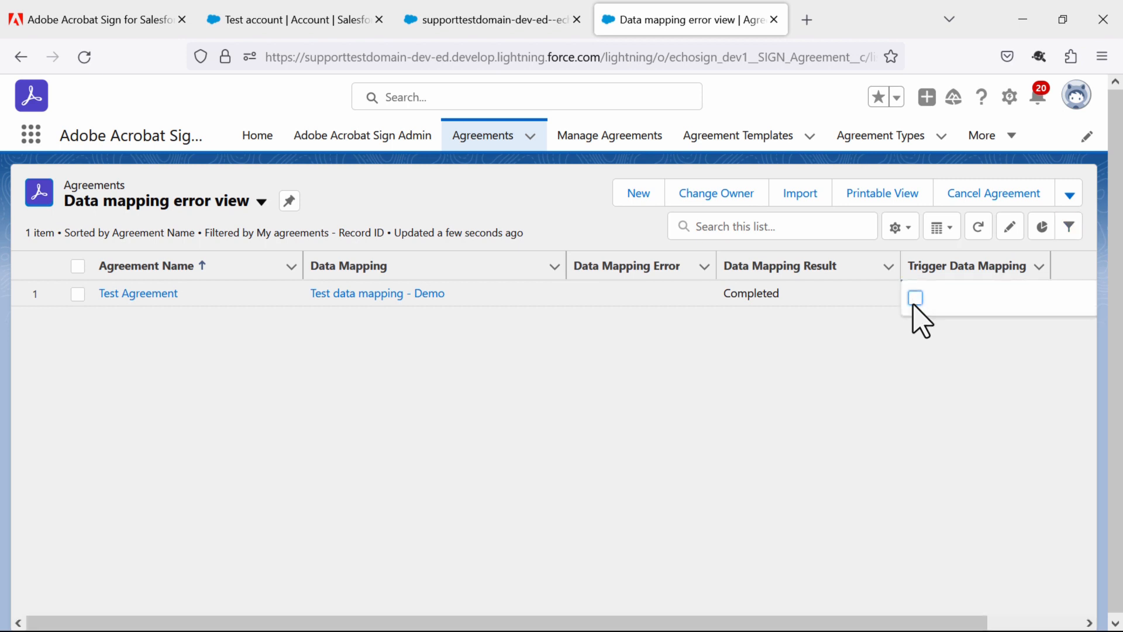
click(939, 346)
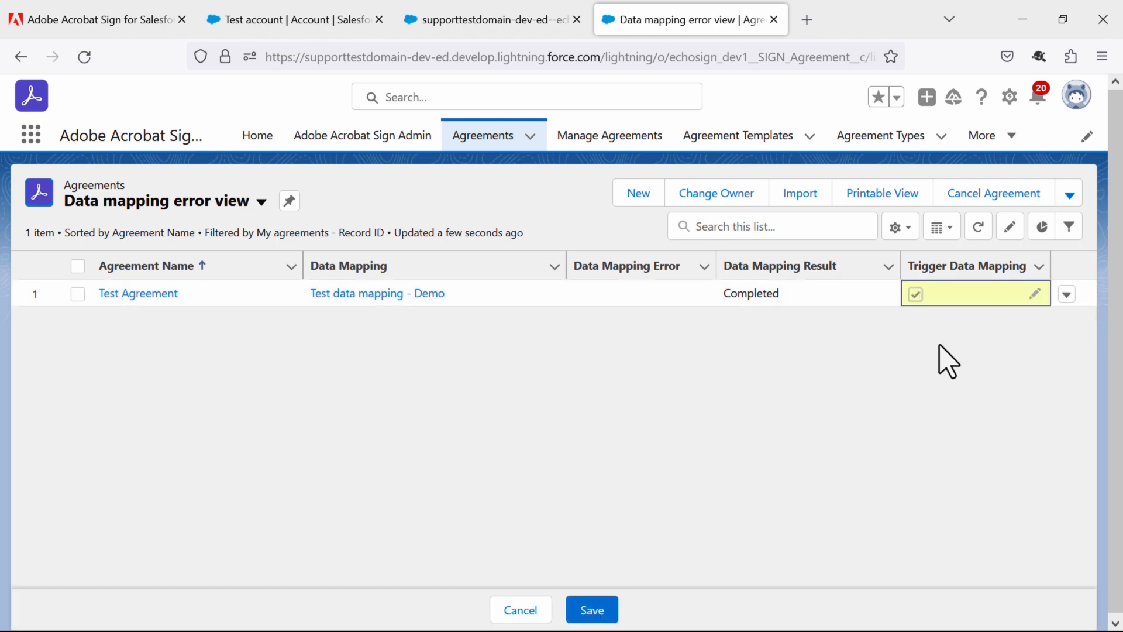
click(593, 613)
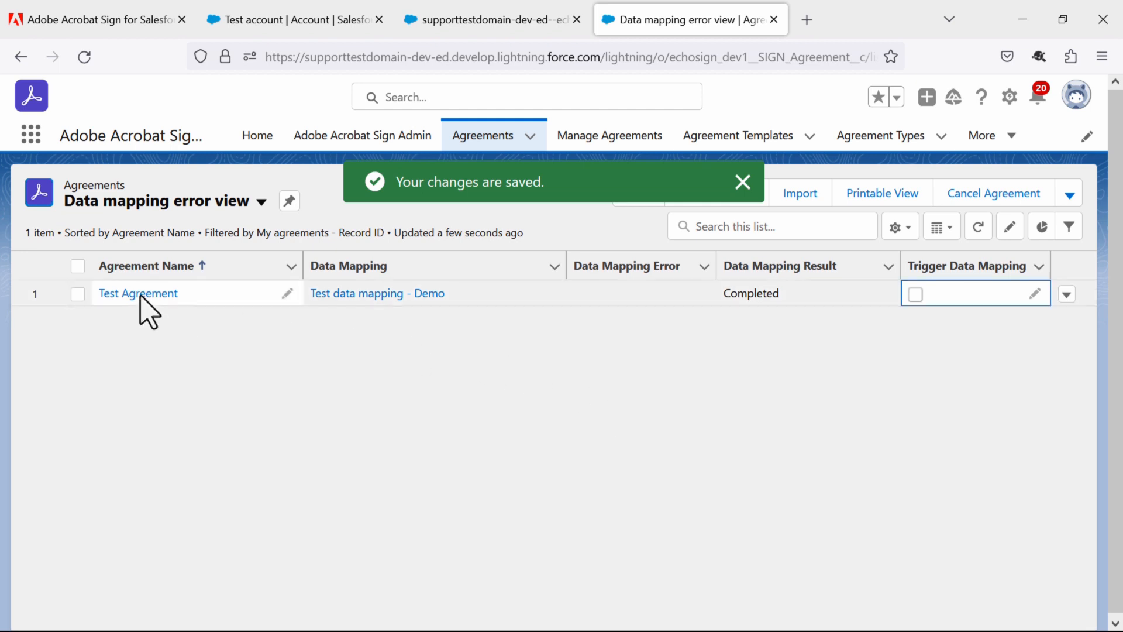
Run Update Agreement on the selected Test Agreement and confirm the submission
click(77, 294)
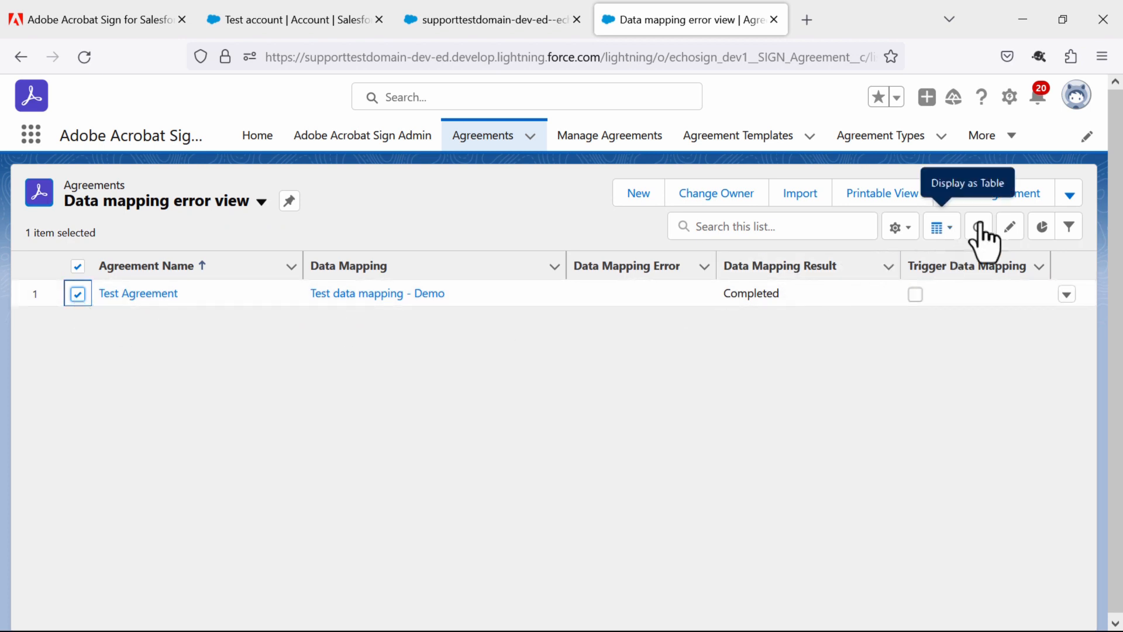
click(1070, 197)
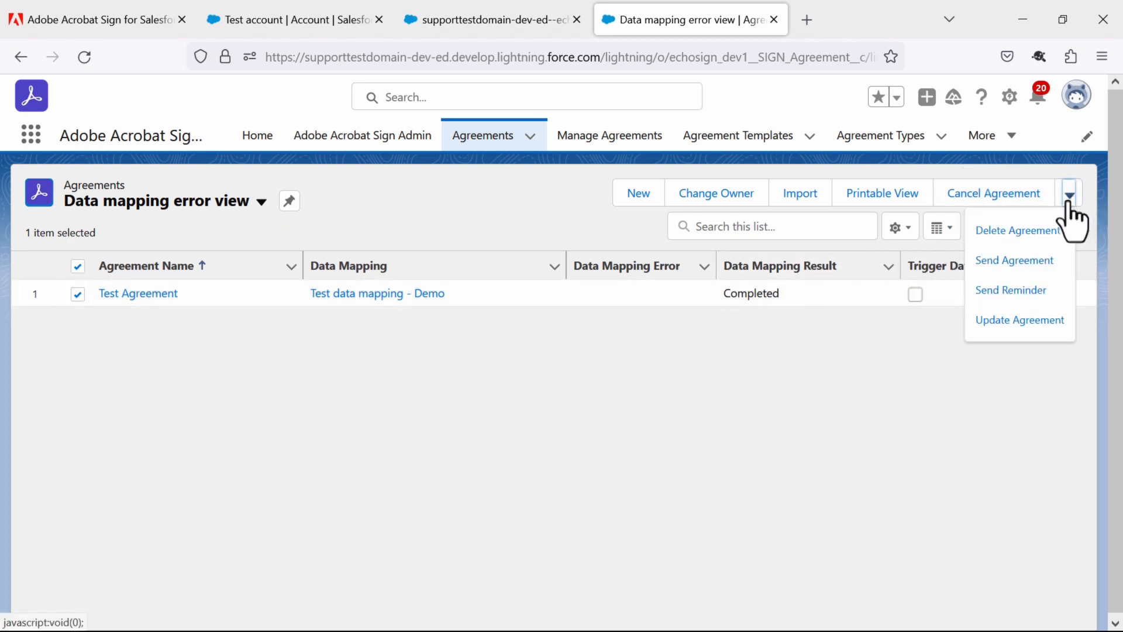
click(1010, 322)
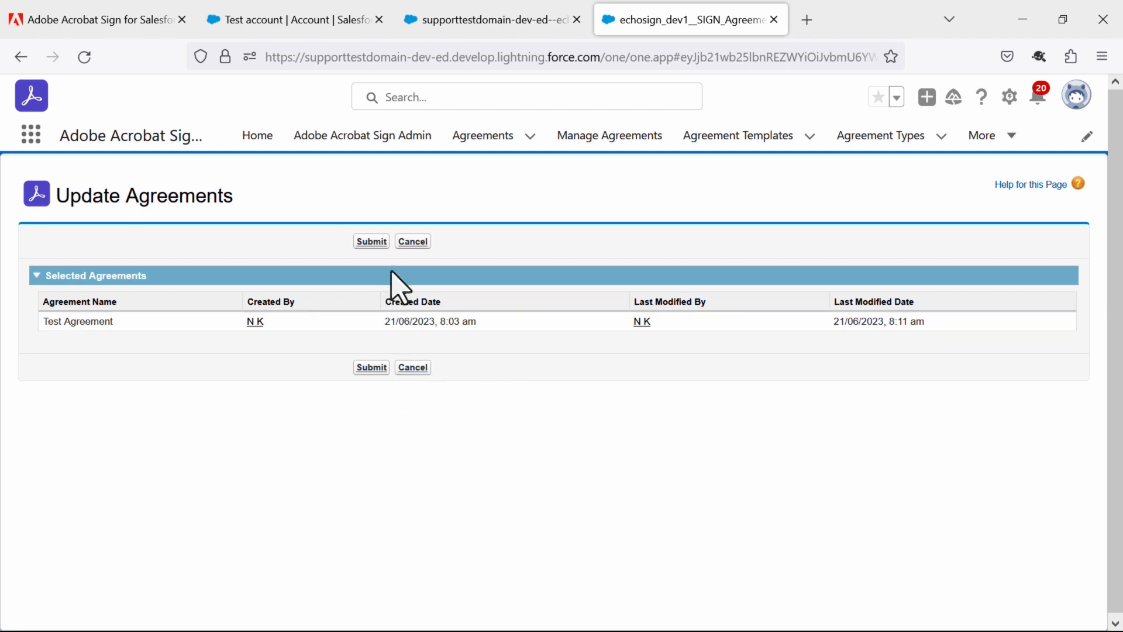
click(372, 242)
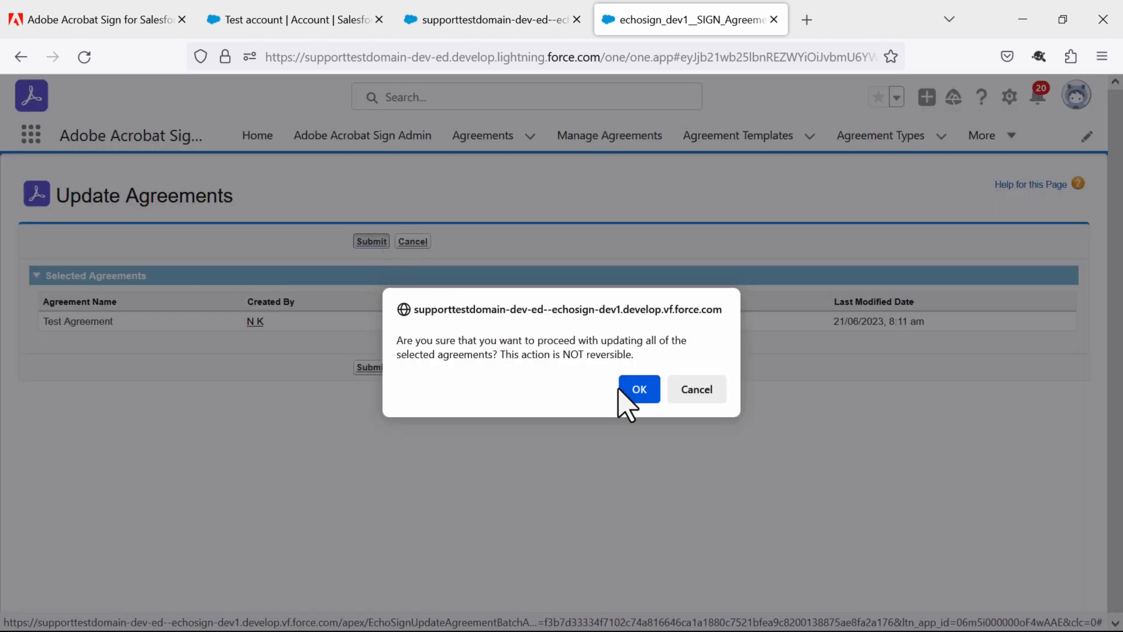
click(638, 389)
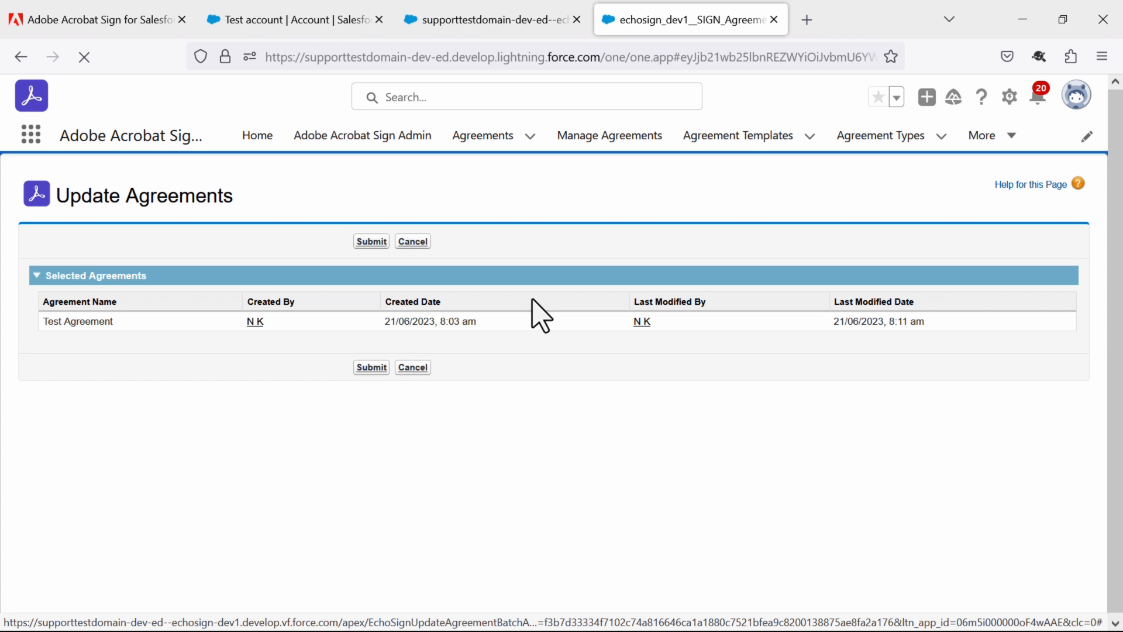
Reopen the Data mapping error view from the Agreements list
click(495, 139)
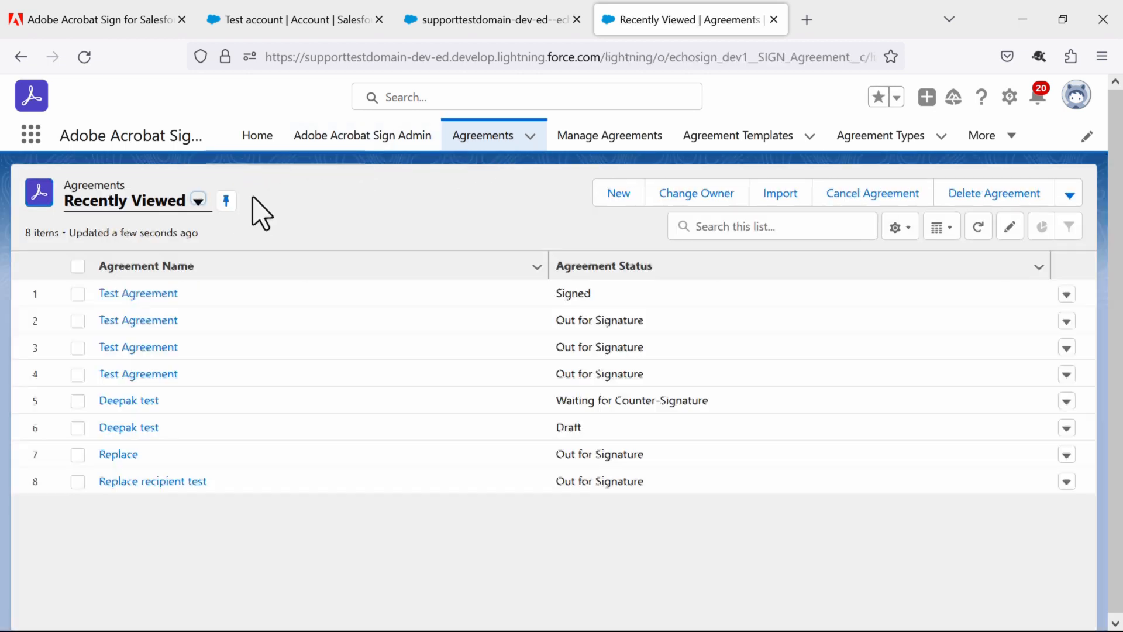
click(198, 201)
click(159, 293)
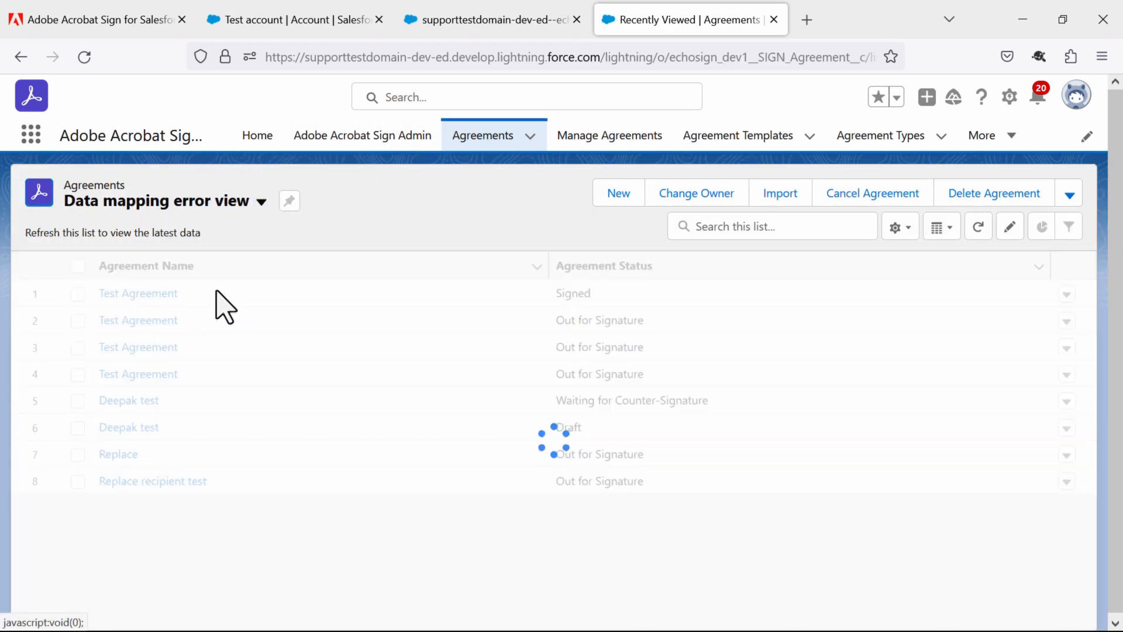